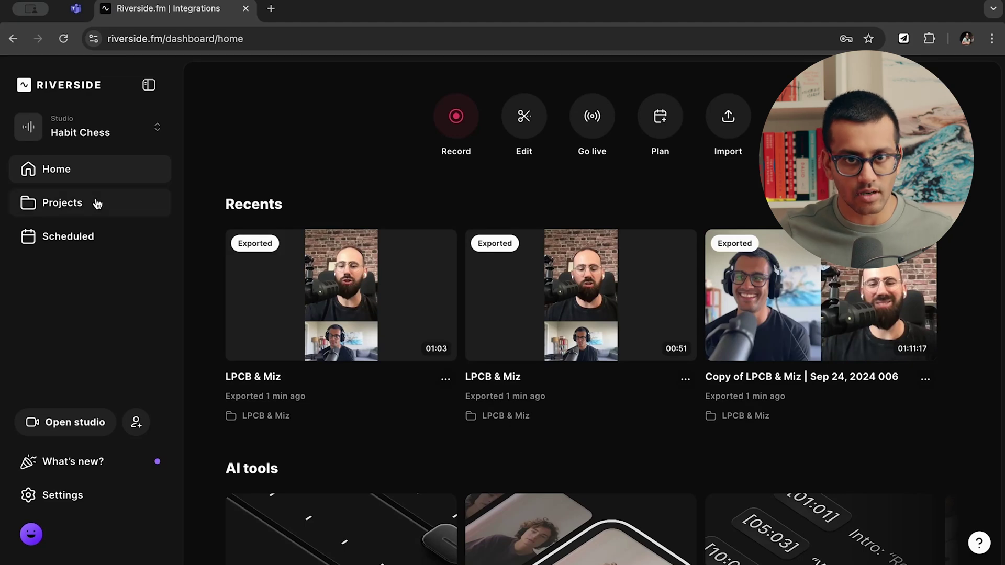
From the Scheduled page, start a new session form in the Habit Chess studio.
left_click(85, 235)
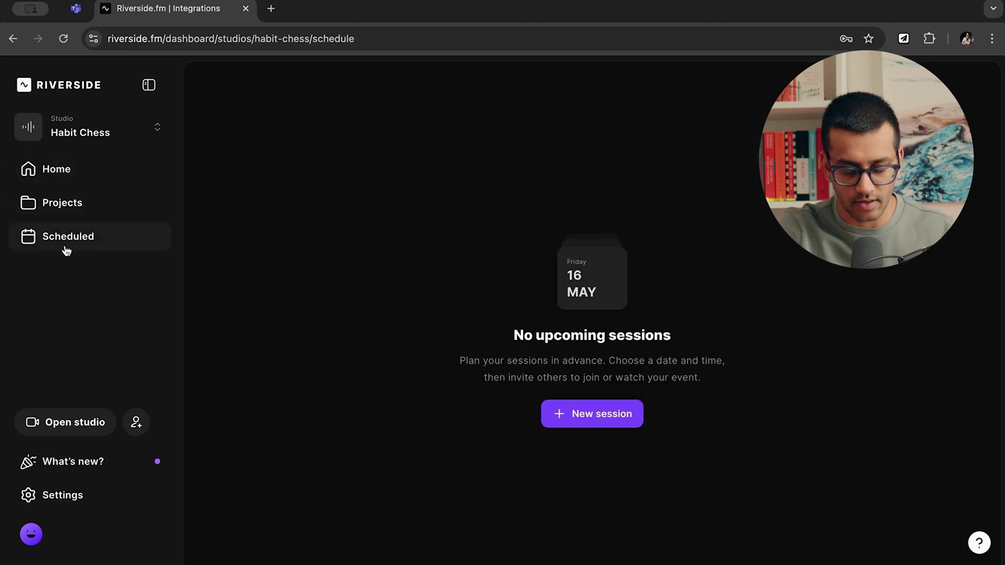
left_click(598, 421)
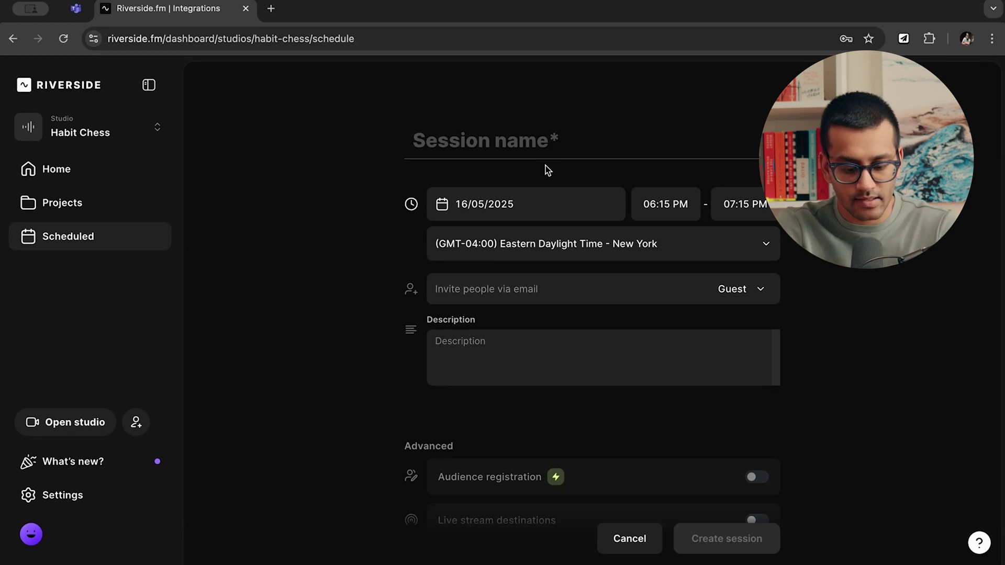
Title the session as a test-guest recording with the guest's name, dated 19/05/2025.
type("Test Guest - ")
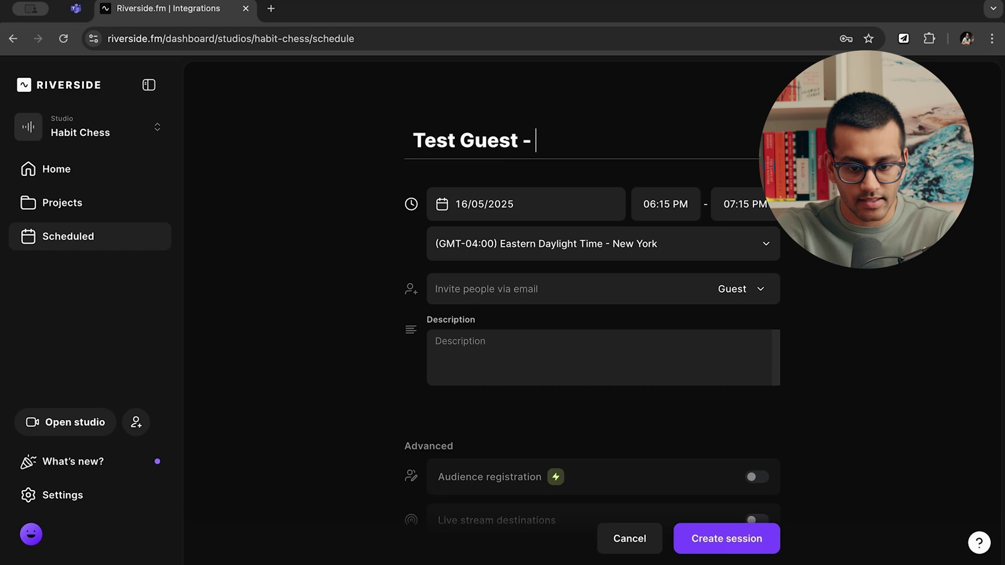
type("Recording")
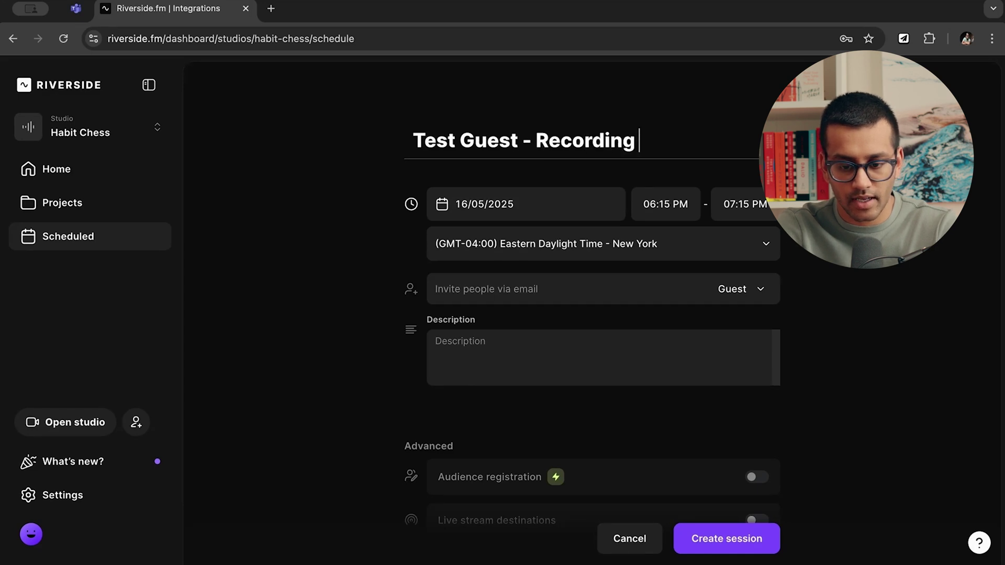
type(" with Misbah")
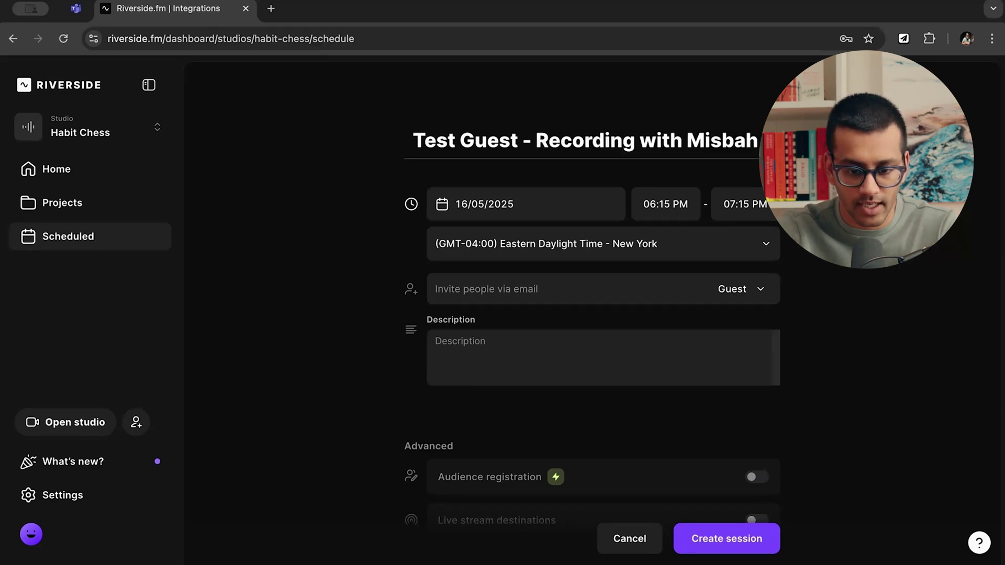
left_click(504, 212)
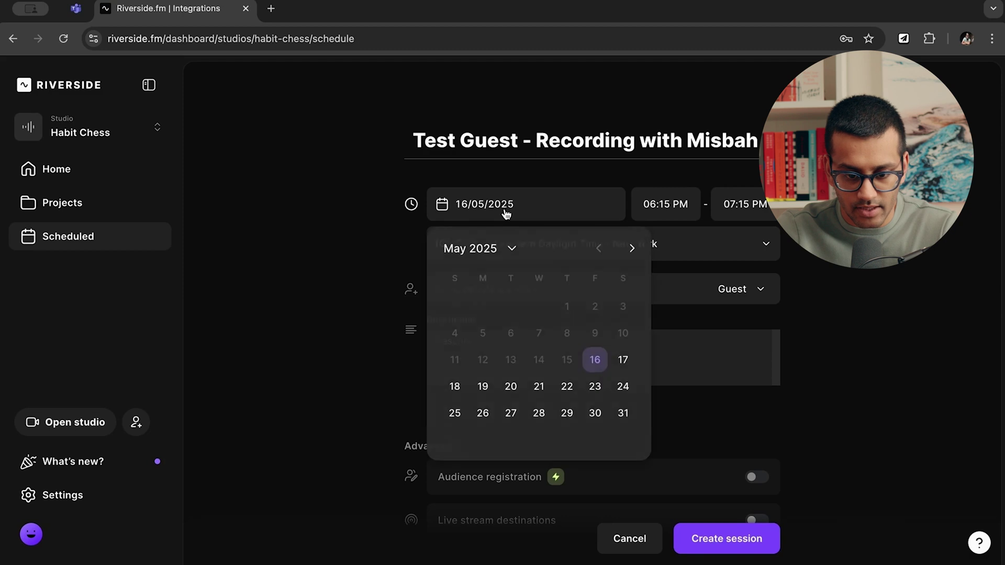
left_click(482, 392)
Set the session to run from 03:30 PM to 04:45 PM.
left_click(693, 209)
scroll(673, 304, "up", 1)
scroll(673, 304, "up", 1)
left_click(675, 283)
left_click(754, 209)
scroll(752, 304, "up", 8)
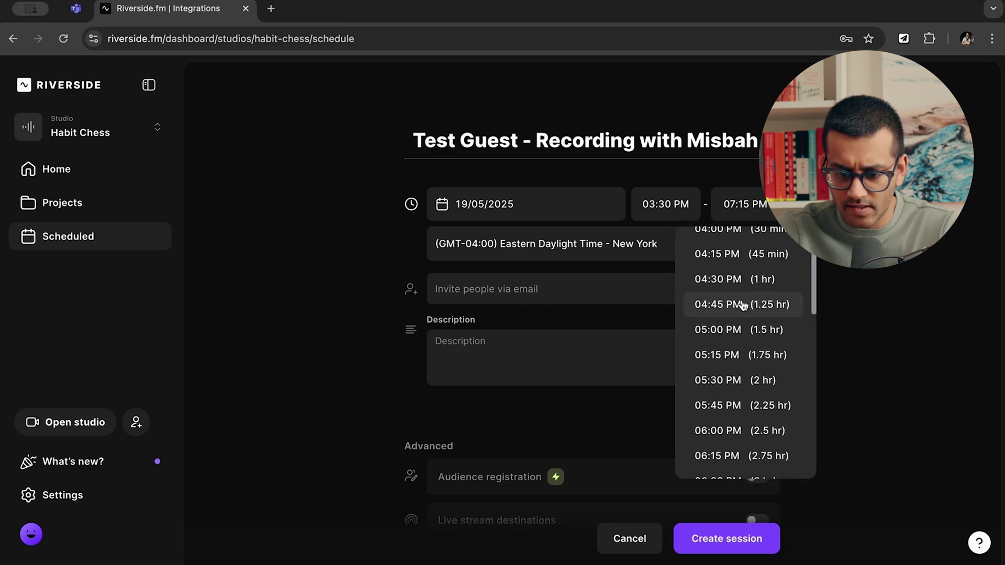
left_click(743, 305)
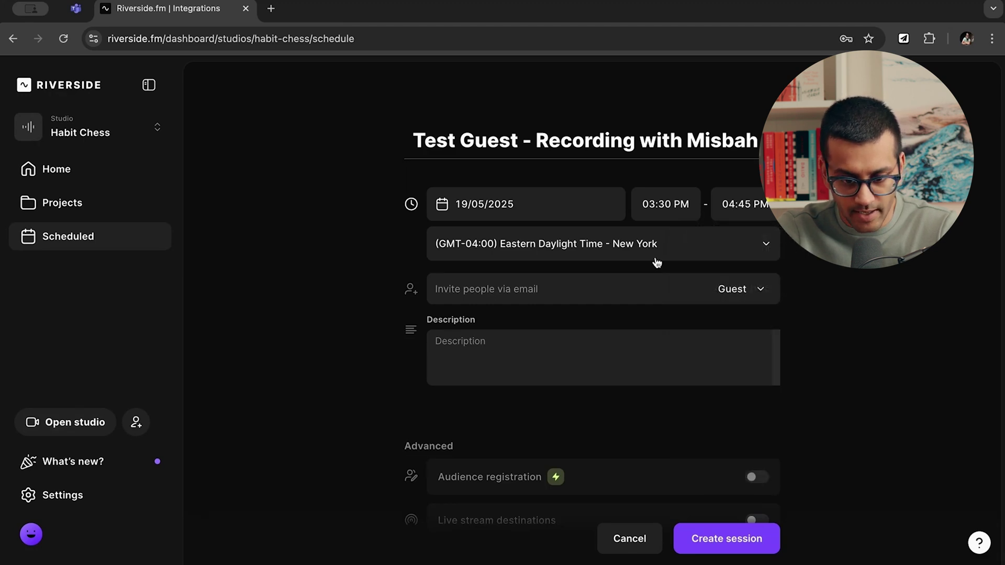
left_click(543, 286)
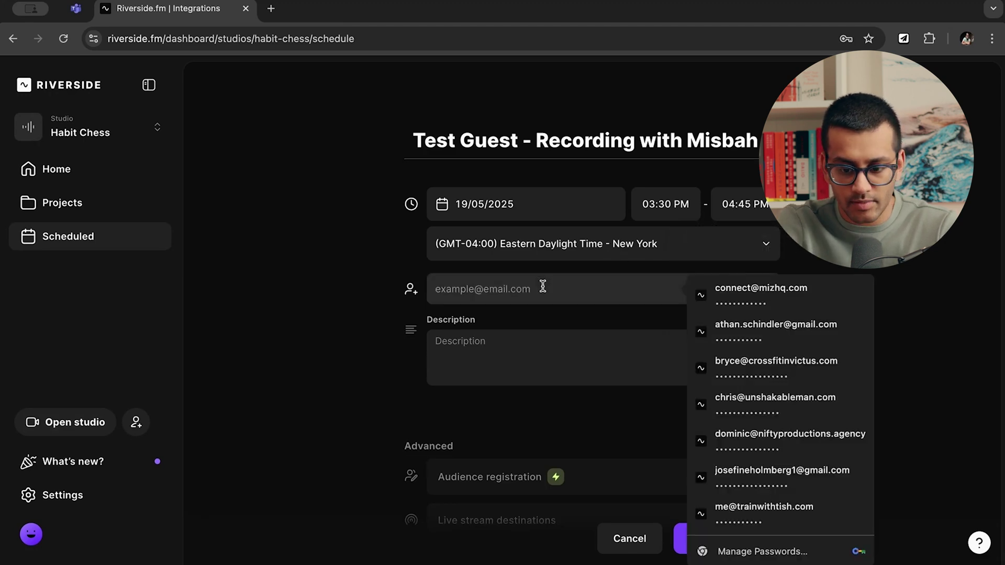
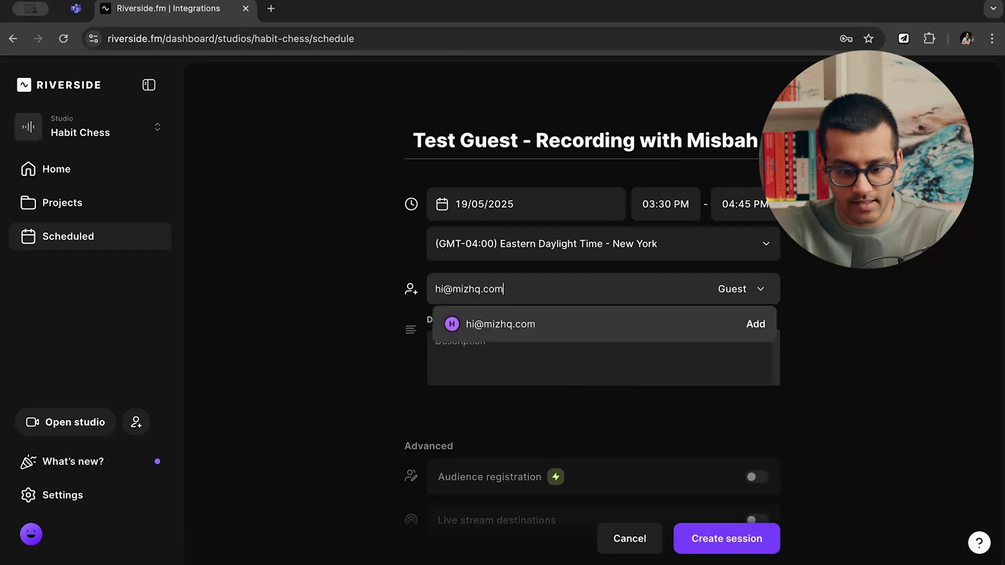
left_click(754, 323)
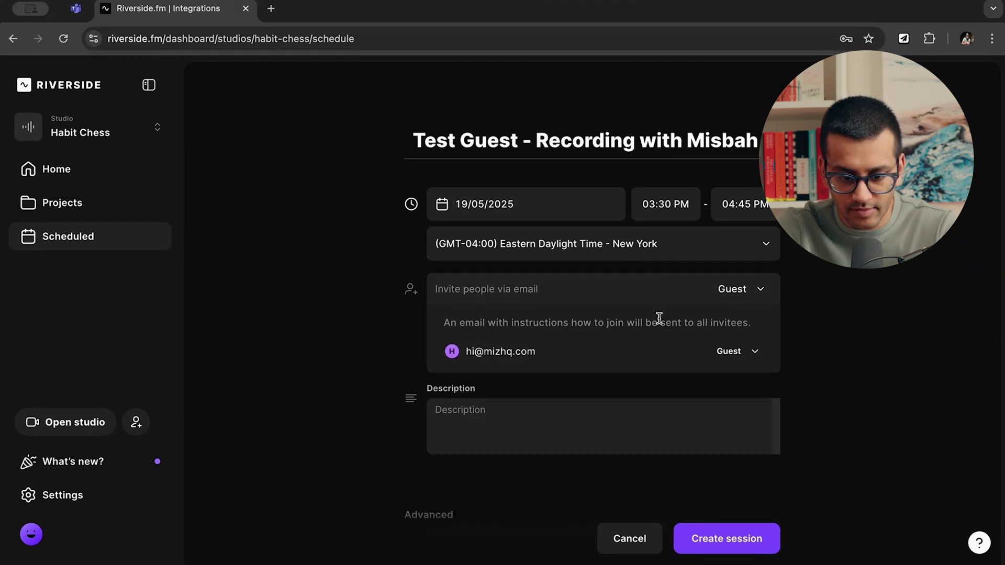
left_click(659, 289)
left_click(788, 287)
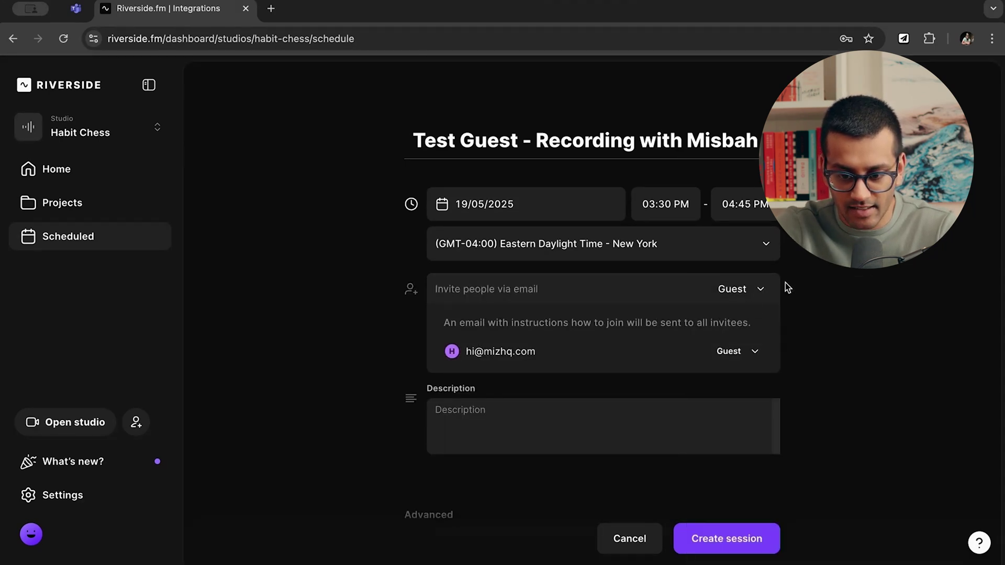
left_click(738, 351)
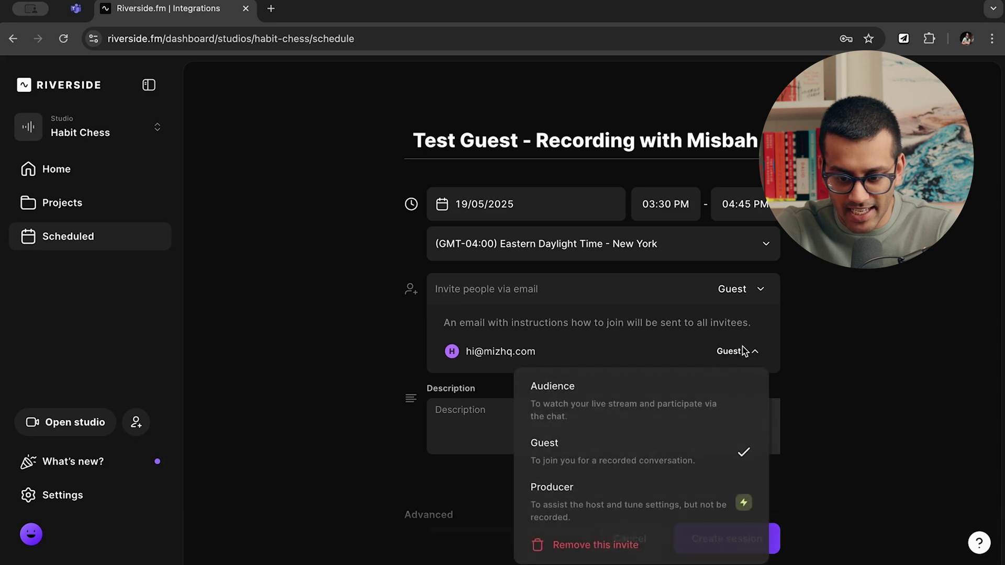
left_click(612, 545)
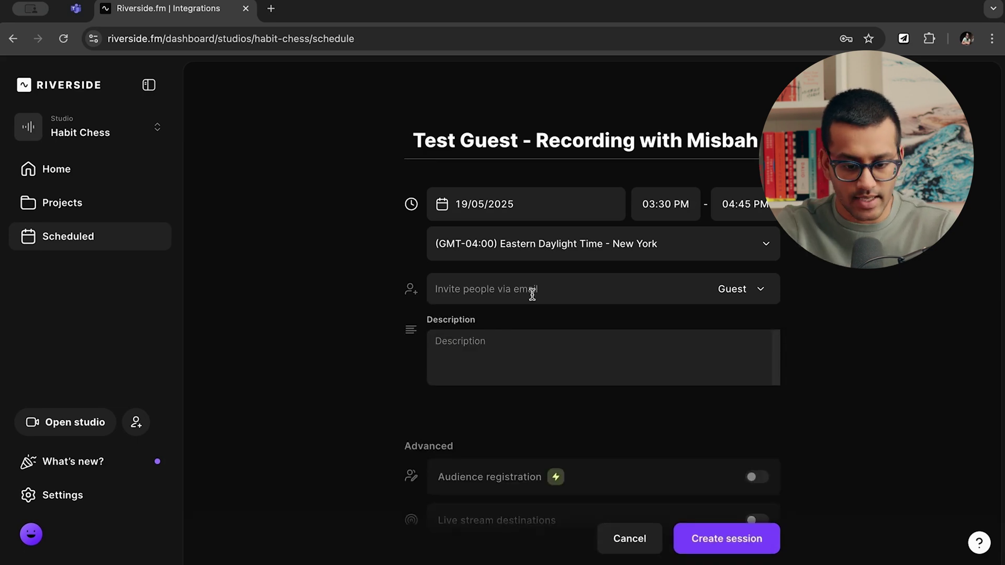
scroll(532, 295, "down", 1)
scroll(531, 294, "down", 1)
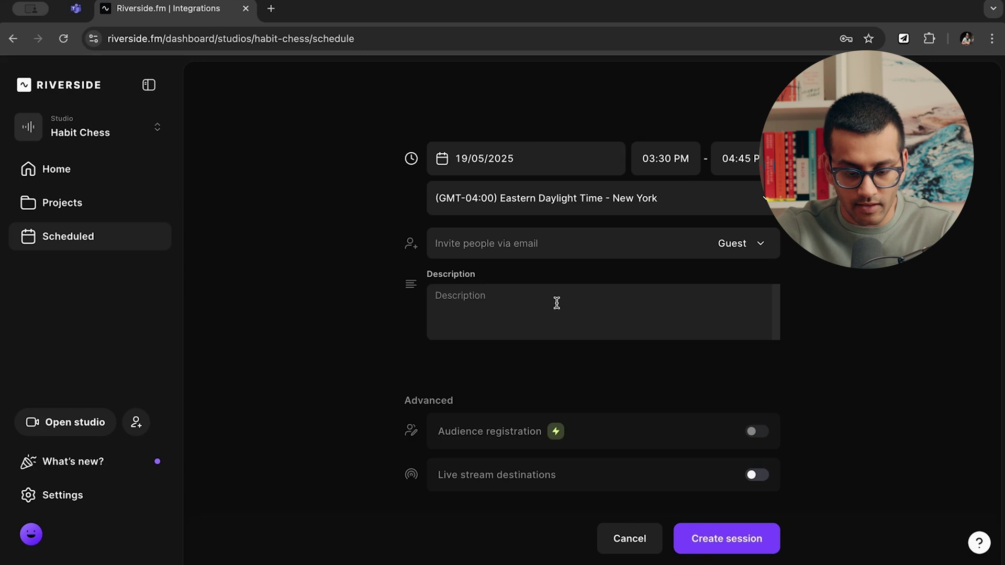
Leave the description empty, review the Advanced options, and cancel the session draft.
left_click(512, 315)
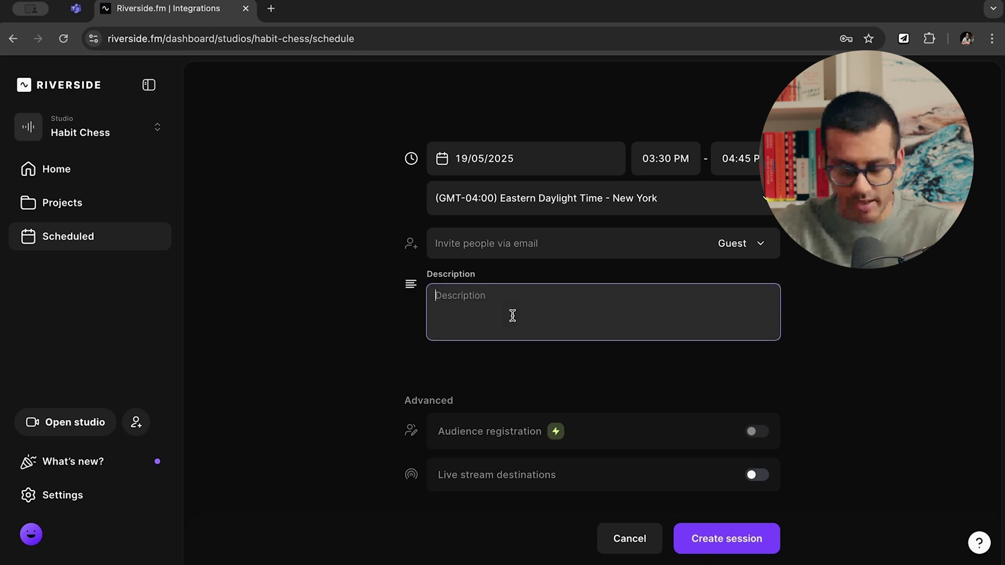
scroll(512, 315, "down", 1)
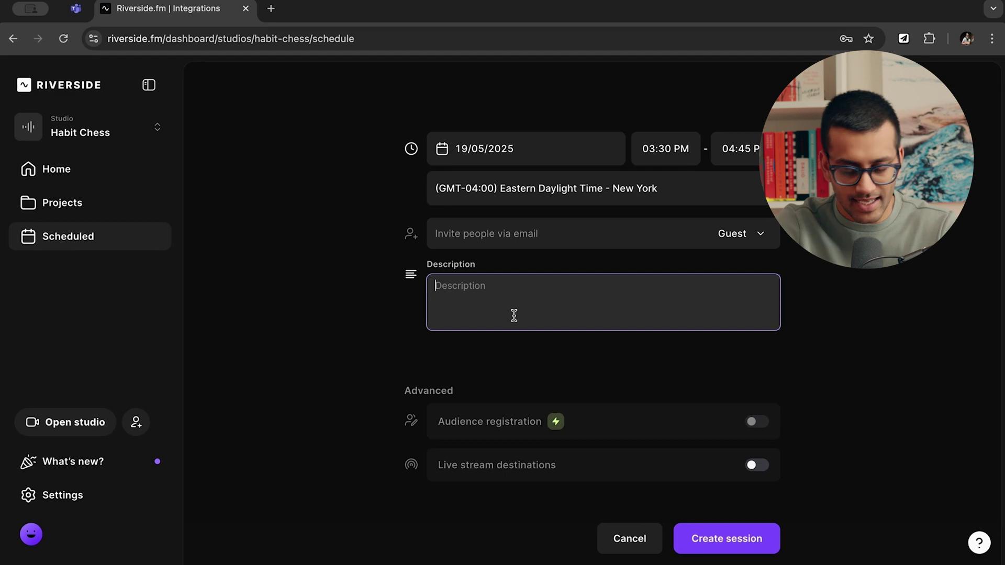
scroll(513, 316, "down", 1)
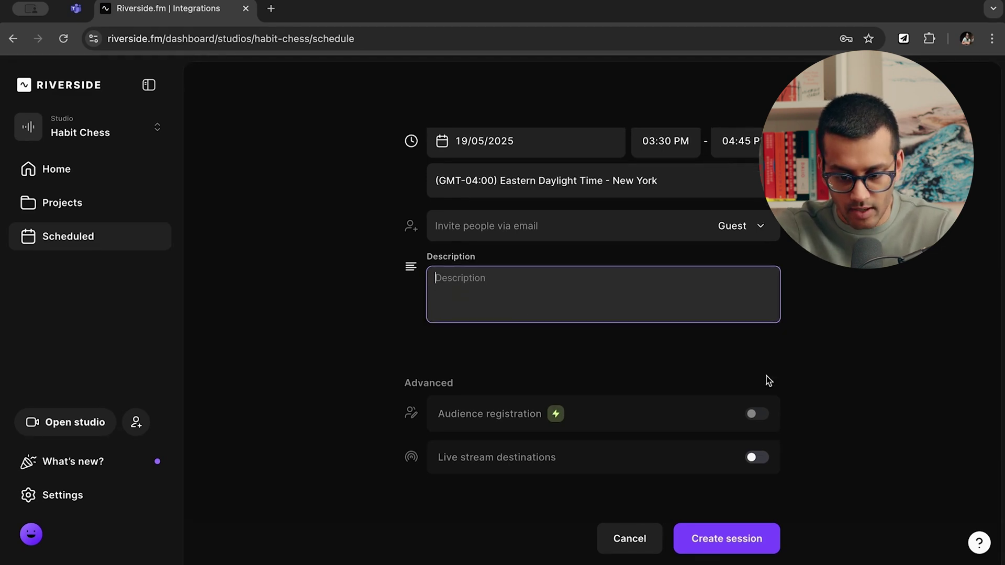
left_click(587, 400)
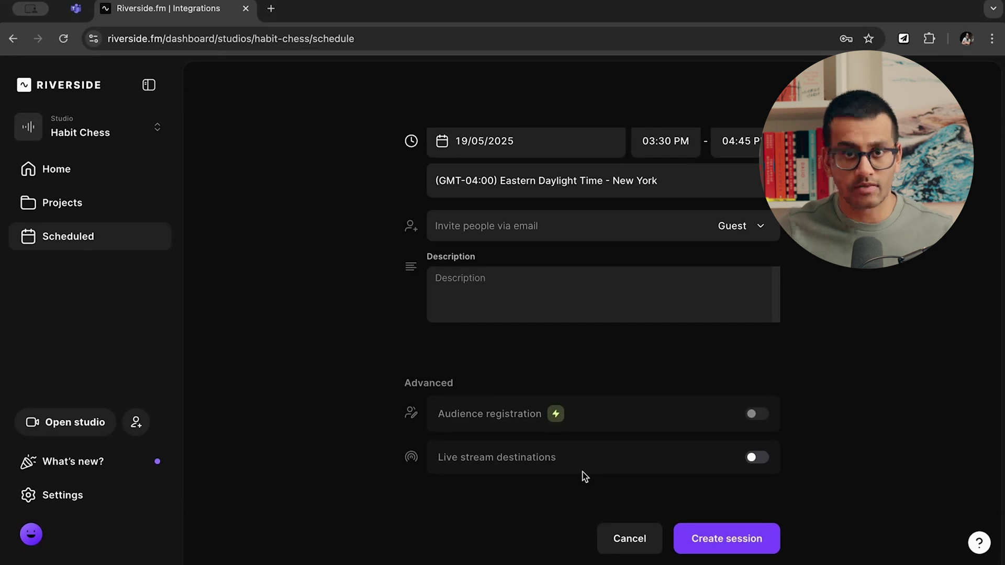
scroll(584, 476, "up", 2)
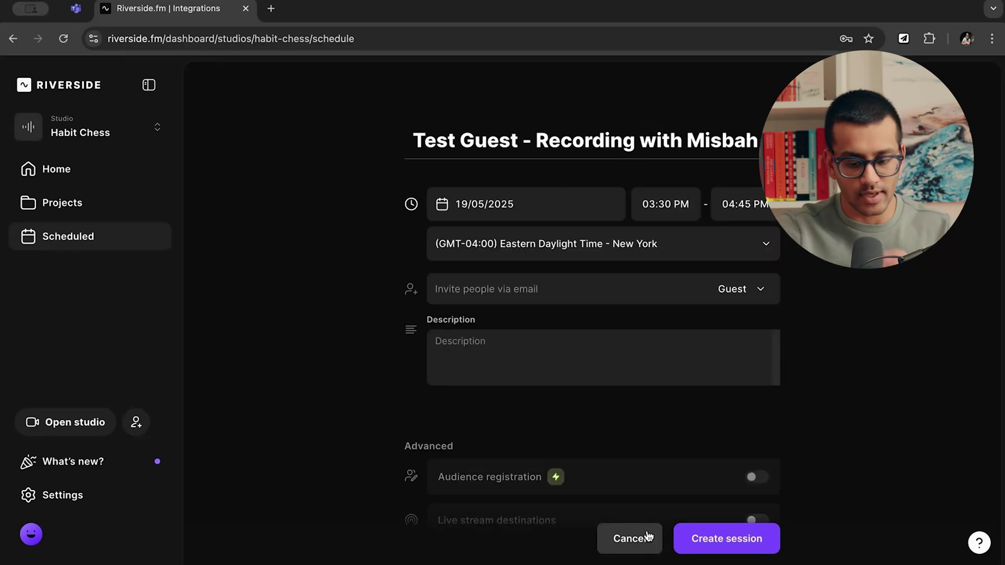
left_click(648, 537)
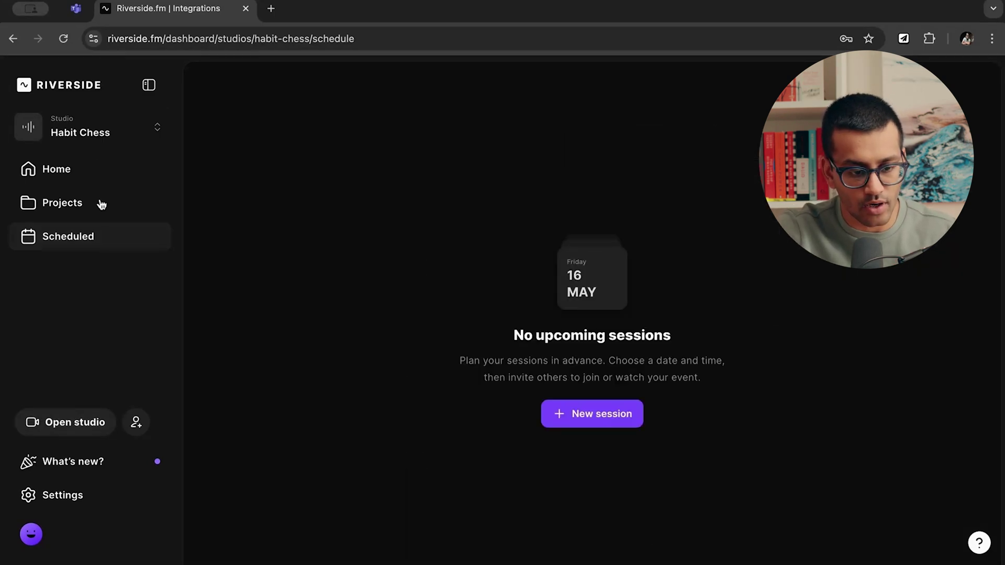
Return to the Home dashboard and start a new recording in the Purebred Weirdo Podcast studio.
left_click(63, 173)
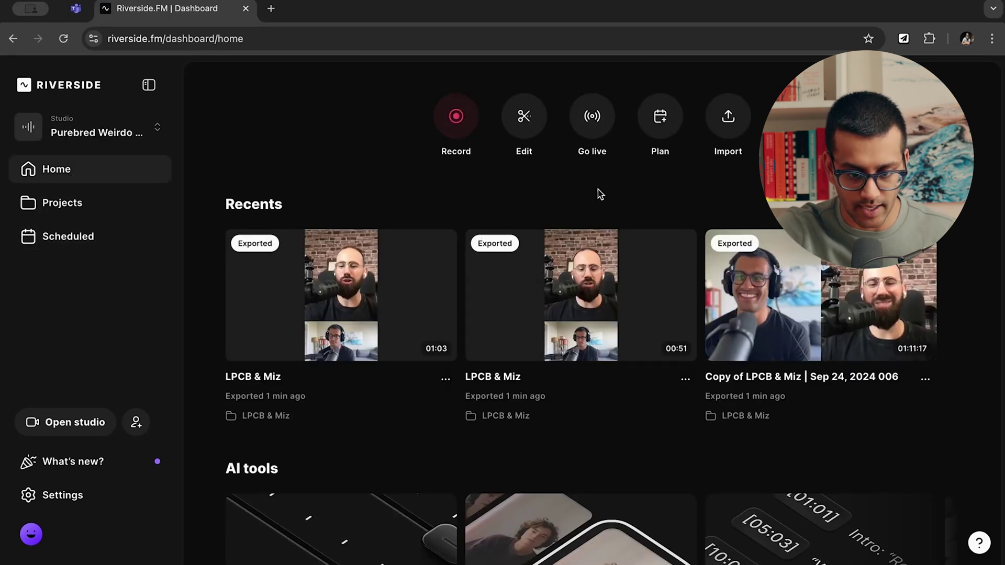
left_click(456, 131)
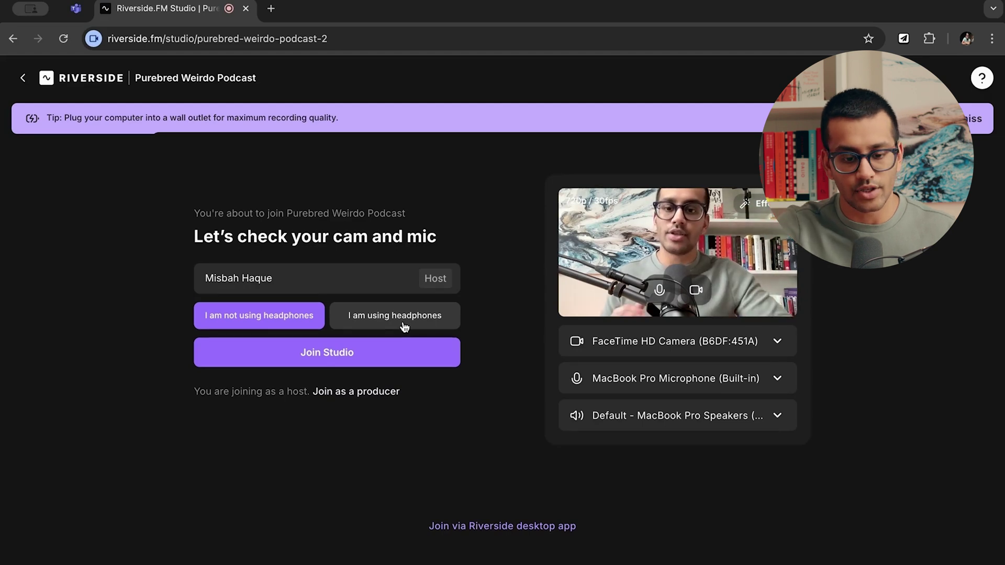
left_click(388, 321)
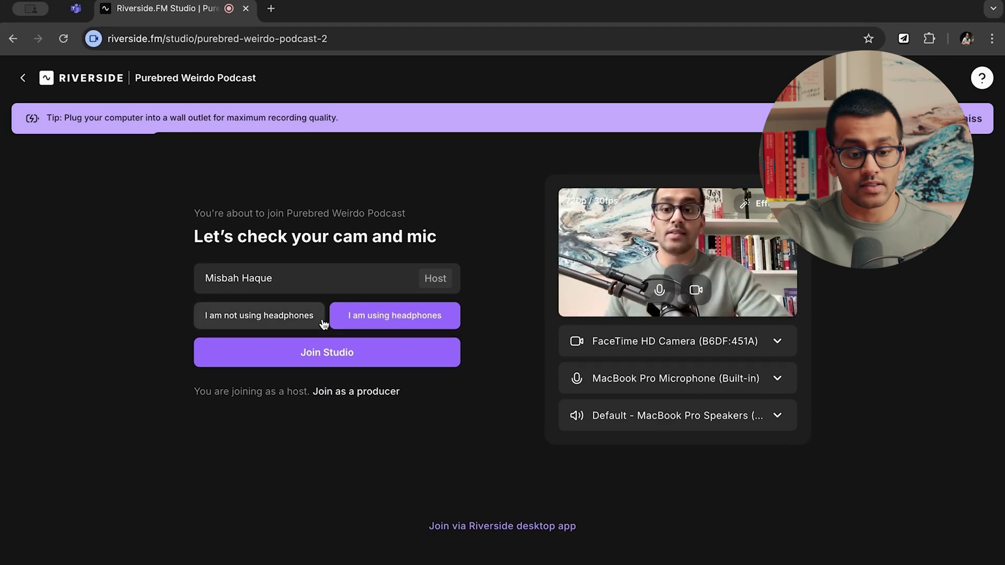
left_click(264, 323)
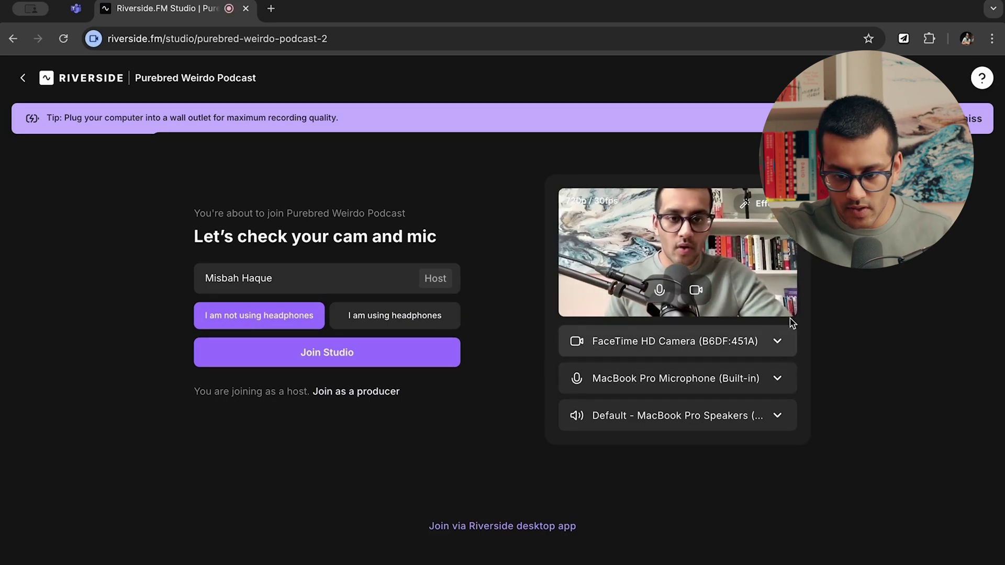
left_click(768, 348)
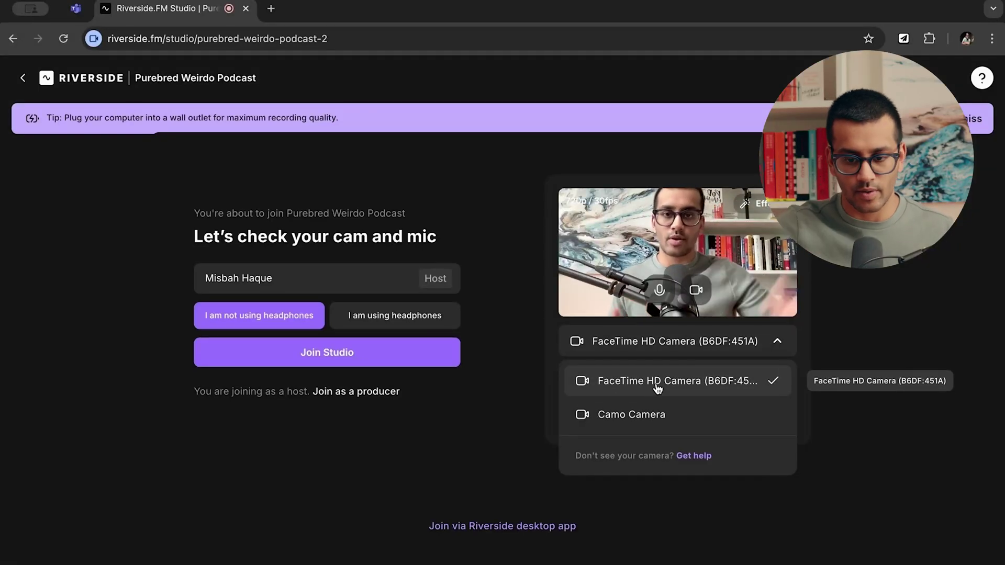
left_click(852, 287)
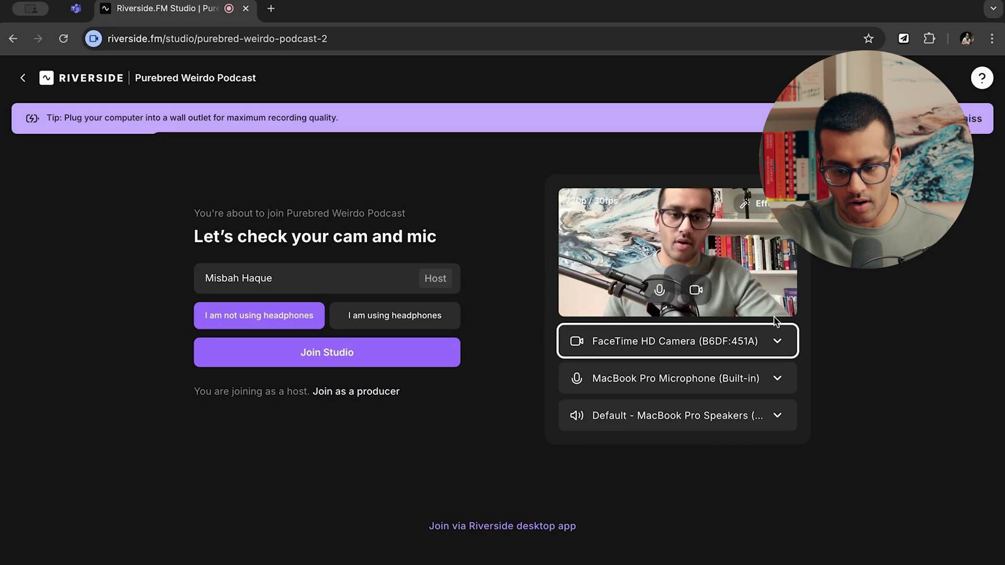
left_click(773, 341)
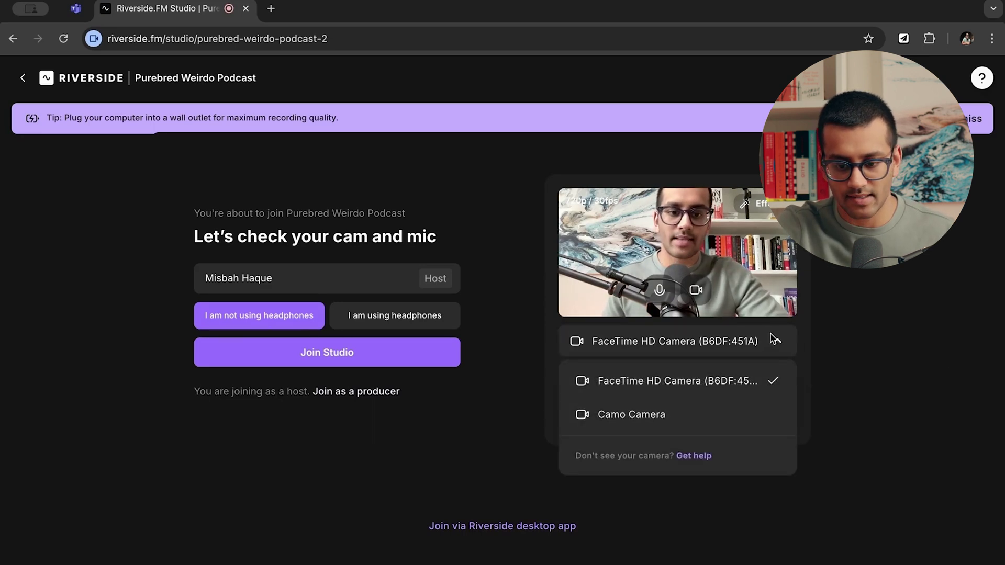
left_click(774, 339)
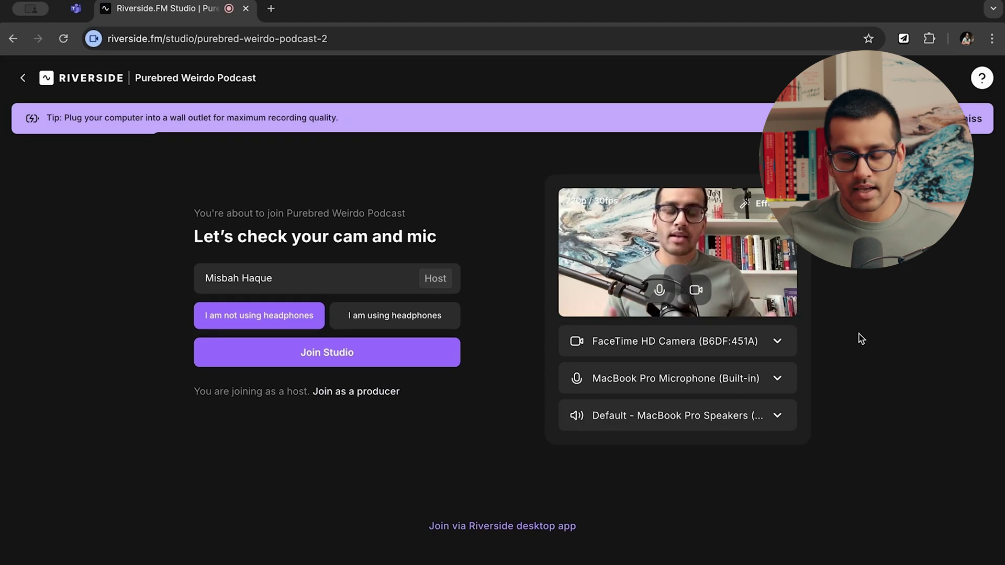
left_click(779, 340)
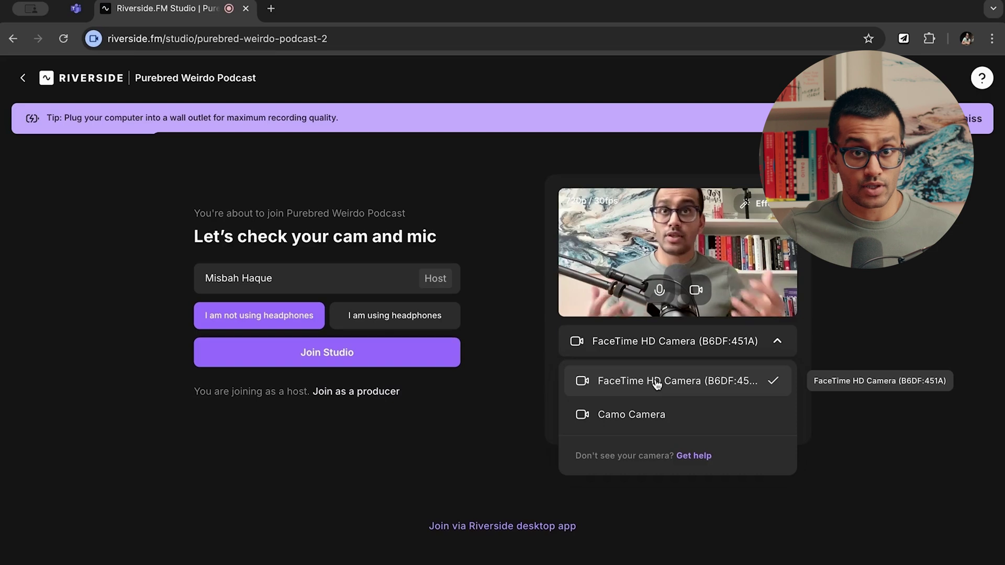
left_click(672, 337)
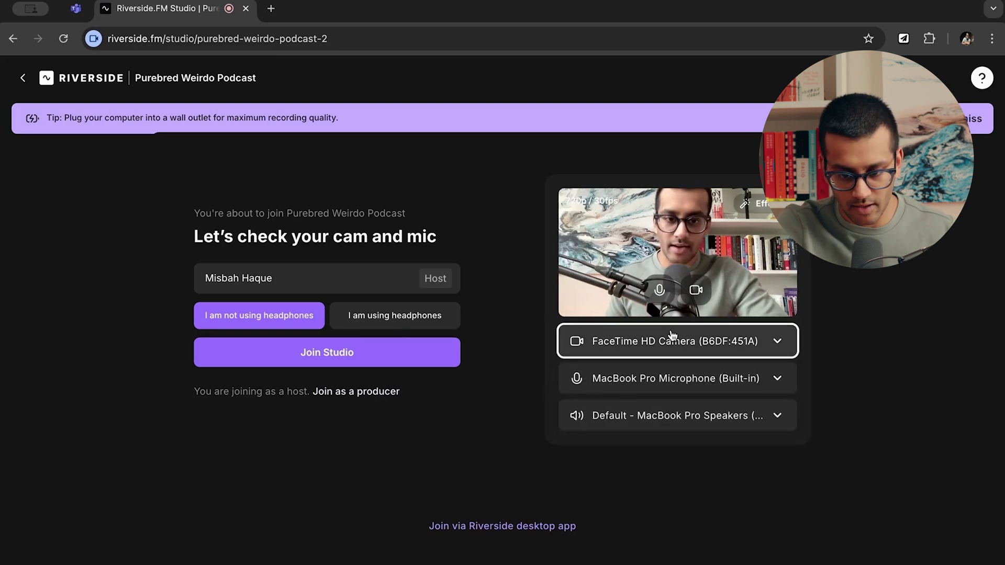
Keep the built-in MacBook Pro microphone and default speakers, and dismiss the wall-outlet tip.
left_click(777, 379)
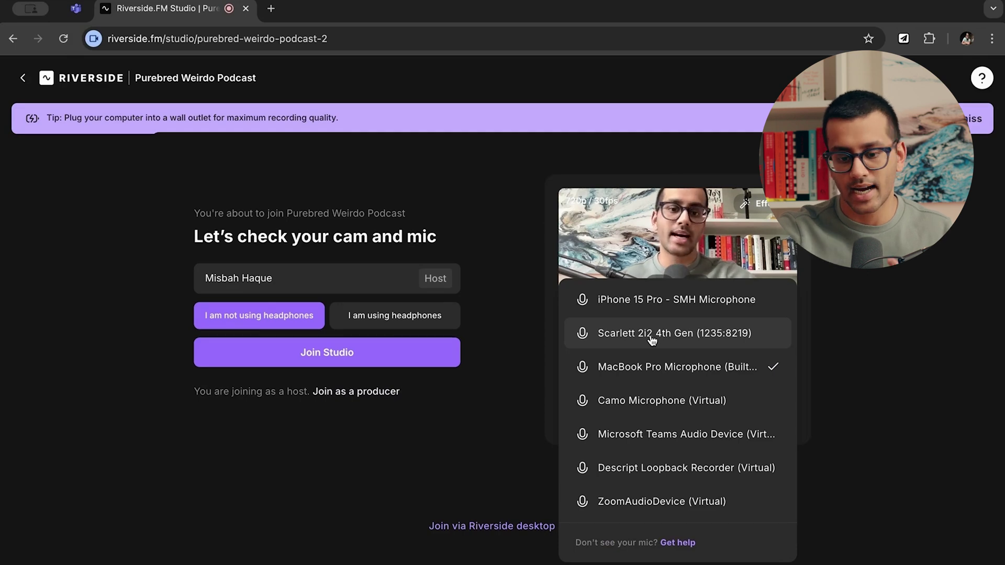
left_click(869, 354)
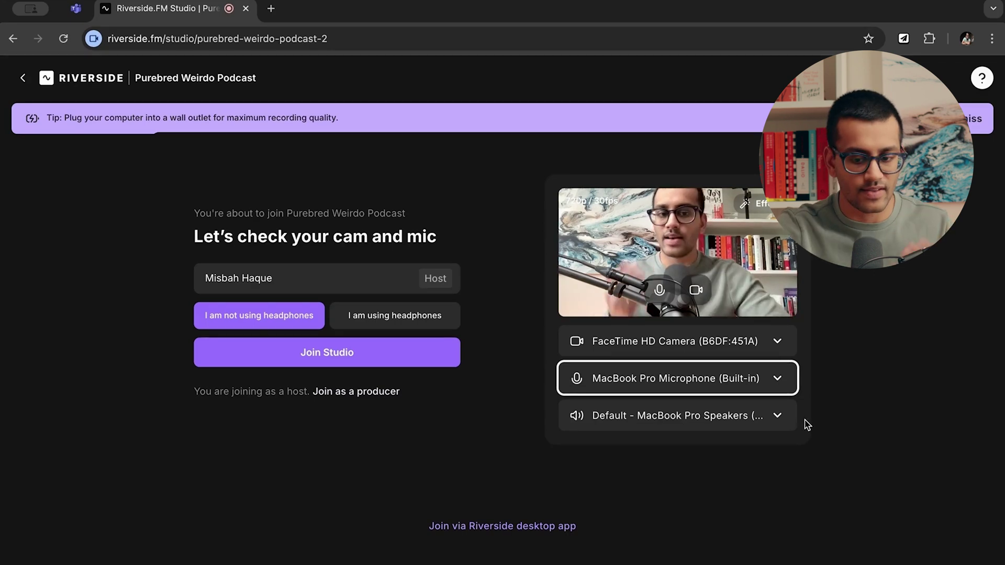
left_click(778, 419)
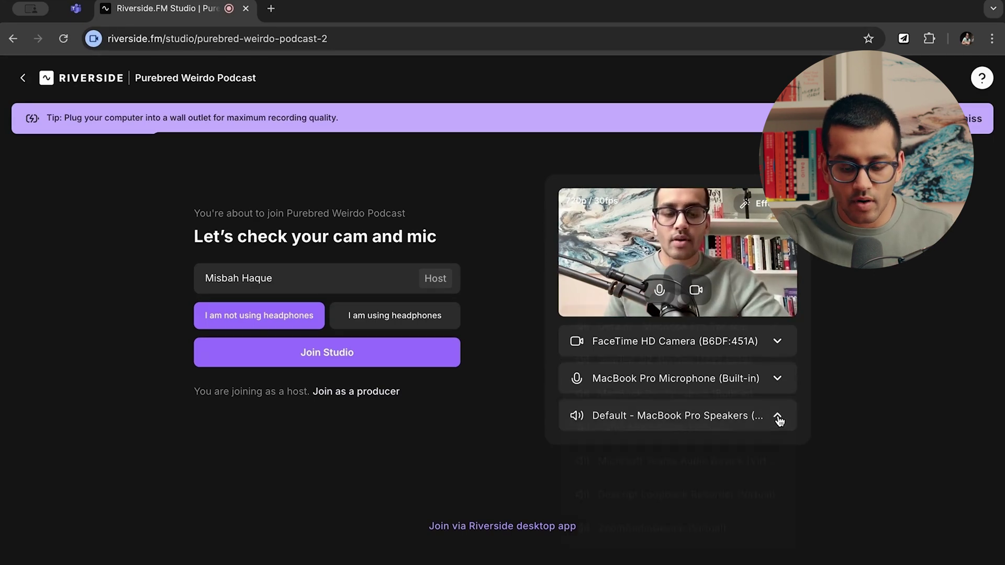
left_click(901, 394)
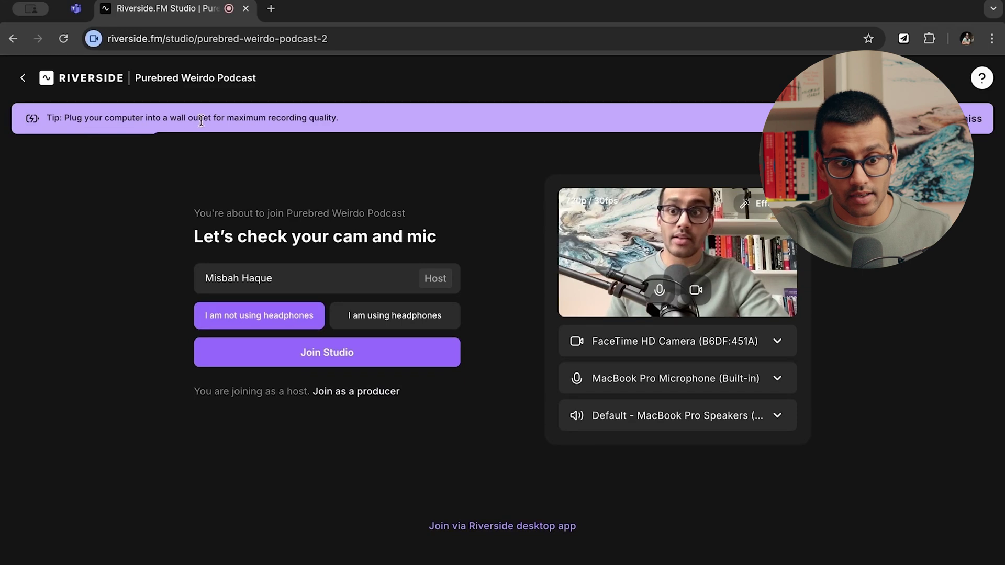
left_click(974, 119)
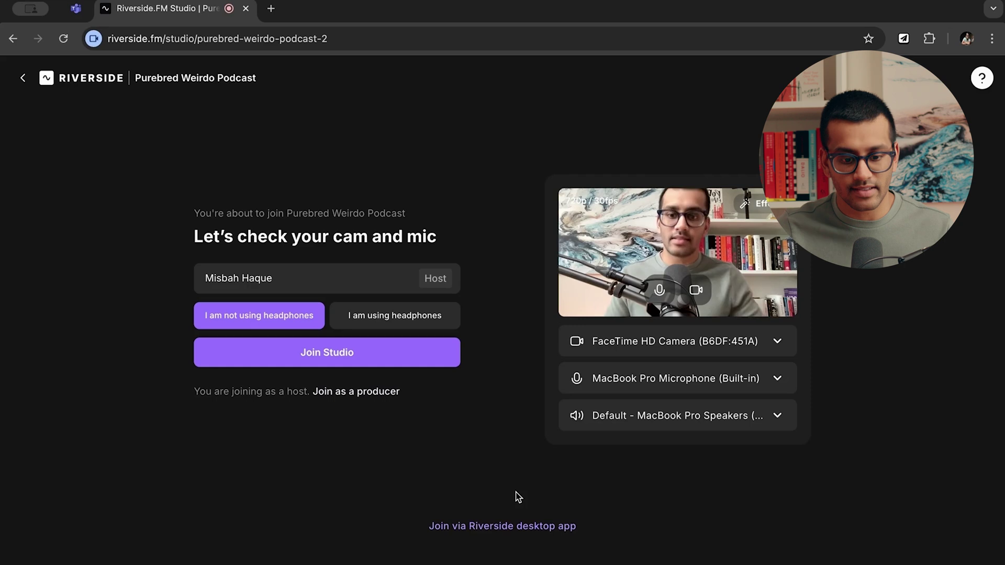
Choose 'Join as a producer' for the Purebred Weirdo Podcast studio.
left_click(373, 394)
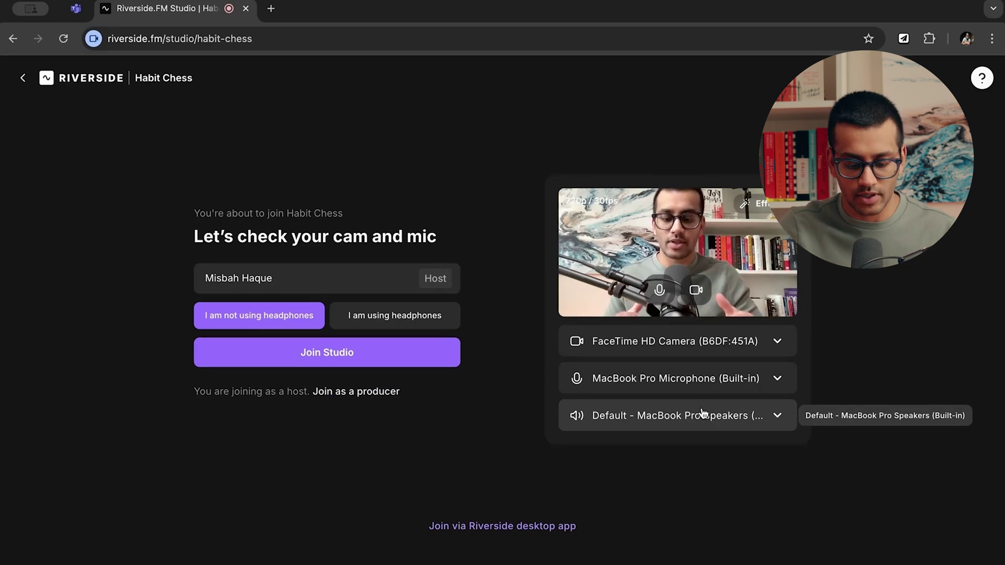
Join the Habit Chess studio as host and show the session's recording details.
left_click(336, 360)
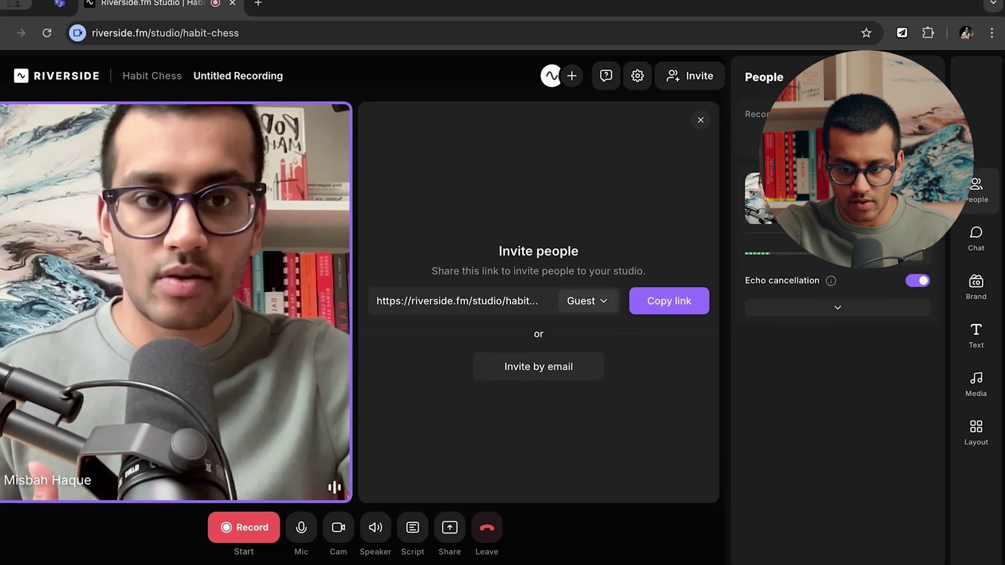
left_click(857, 147)
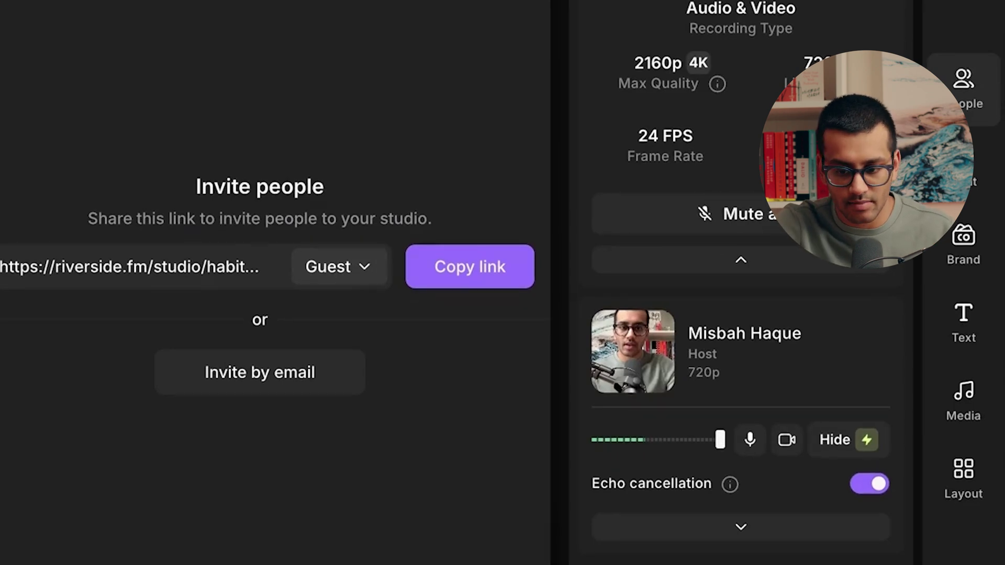
Collapse the recording details, lower the host volume slightly, and expand the host's quality and device settings.
left_click(741, 260)
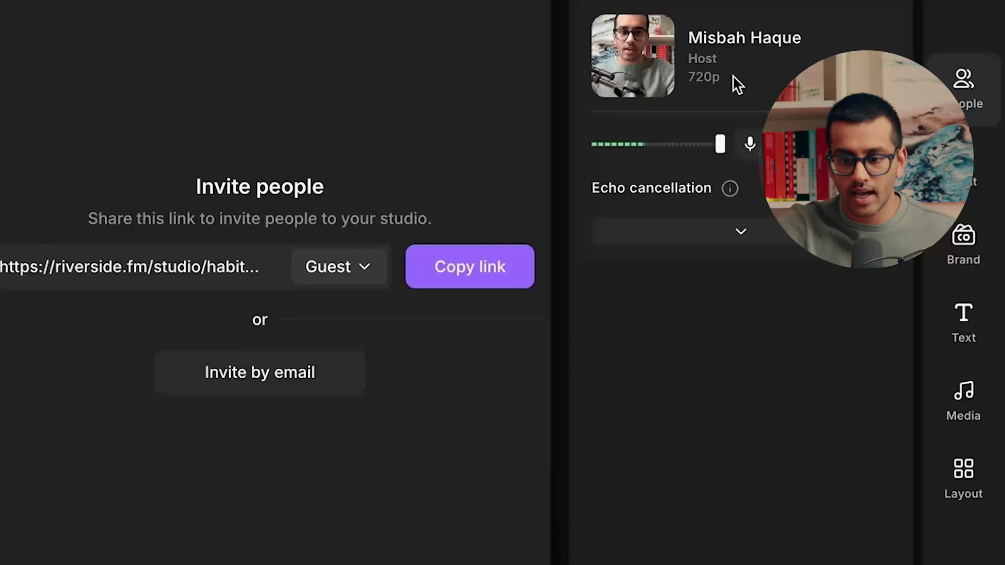
mouse_move(722, 152)
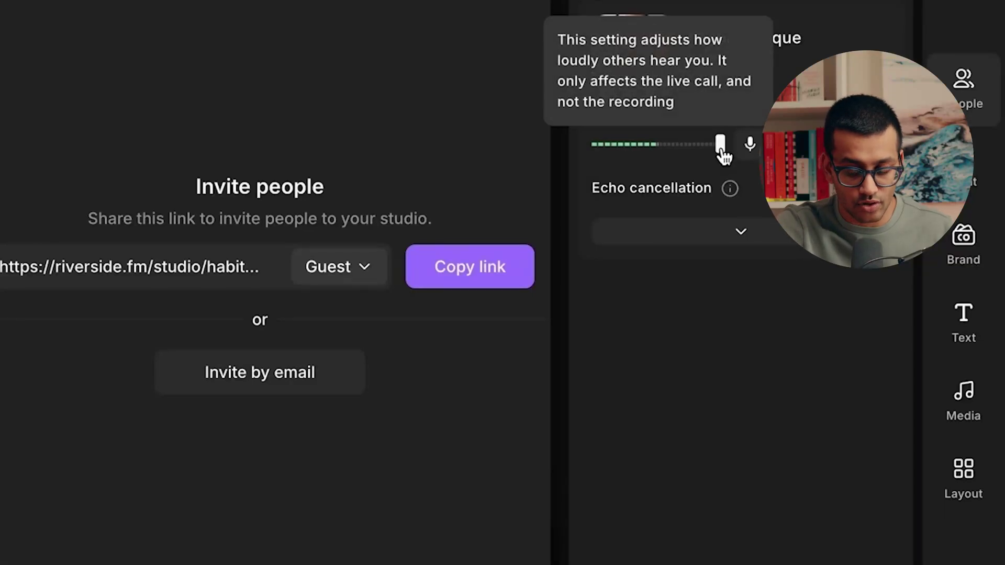
mouse_move(722, 153)
left_mouse_down()
mouse_move(661, 154)
mouse_move(720, 153)
left_mouse_up()
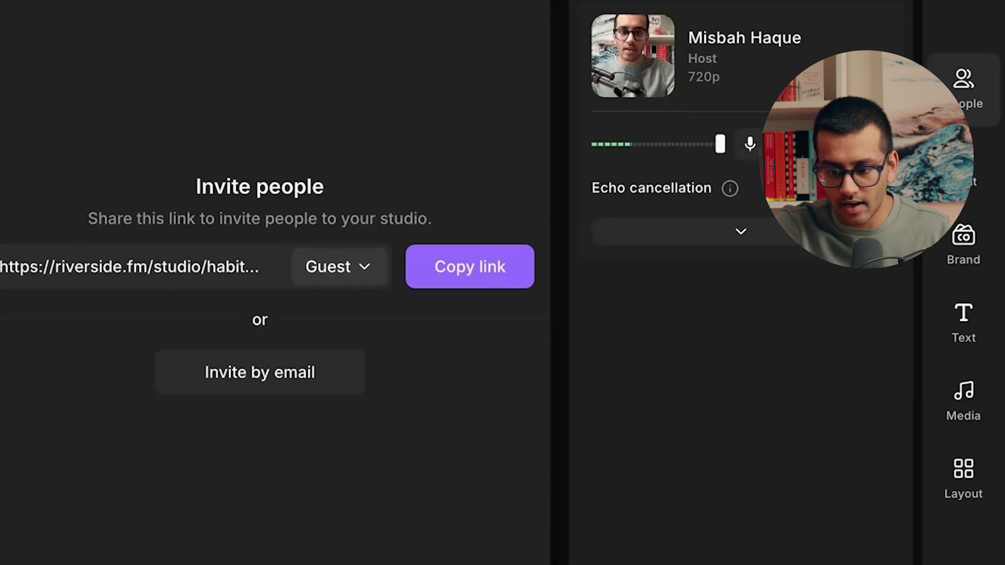
left_click(754, 238)
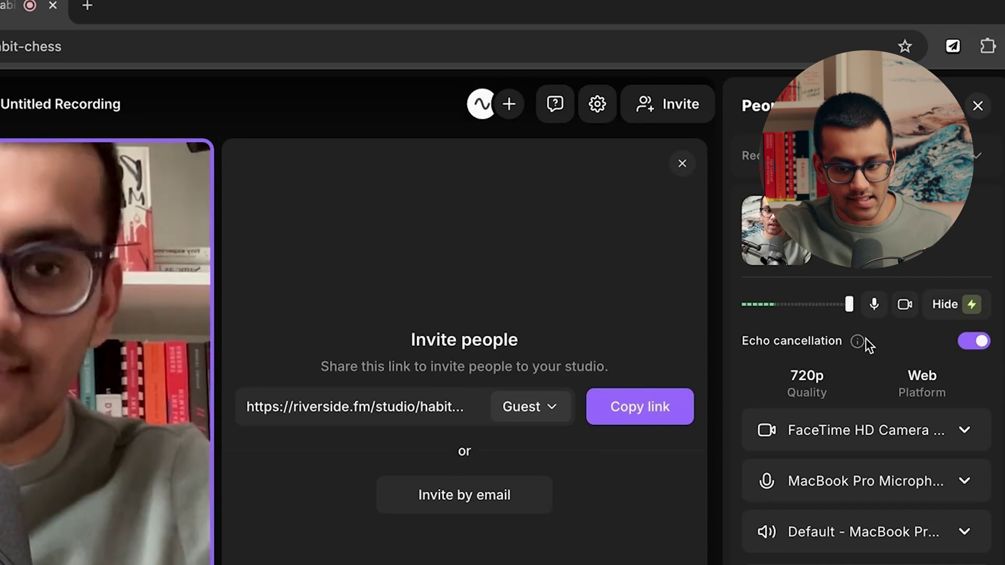
Close the Invite people panel so only the host's live video remains.
mouse_move(855, 344)
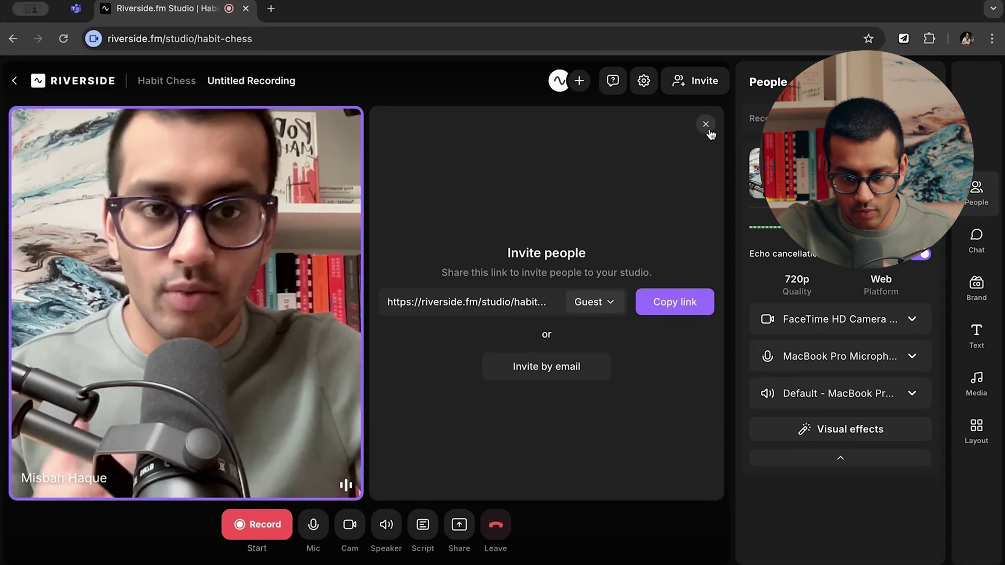
left_click(706, 125)
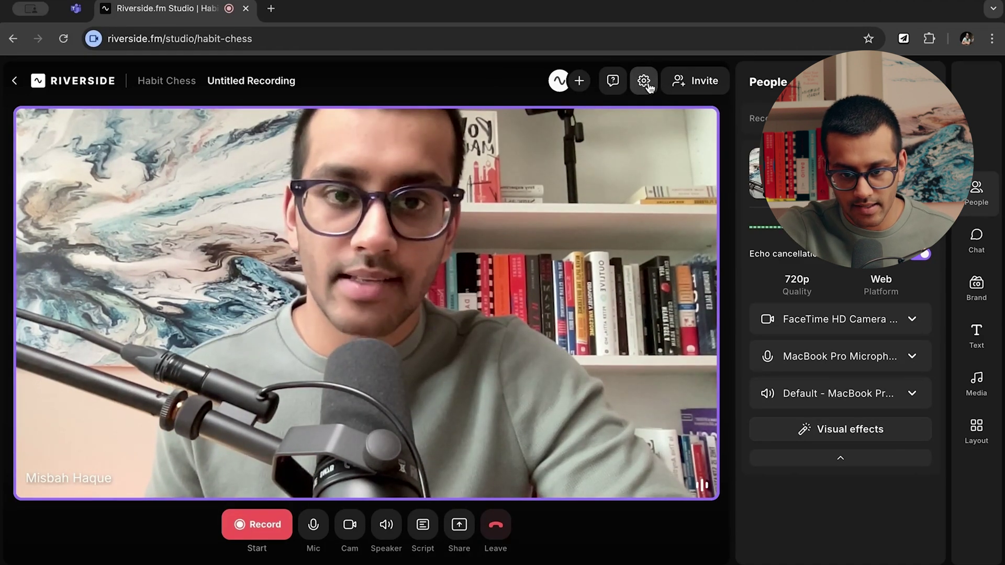
Show the recording settings: Audio & video, 4K Ultra HD, English transcript, noise reduction off.
left_click(646, 83)
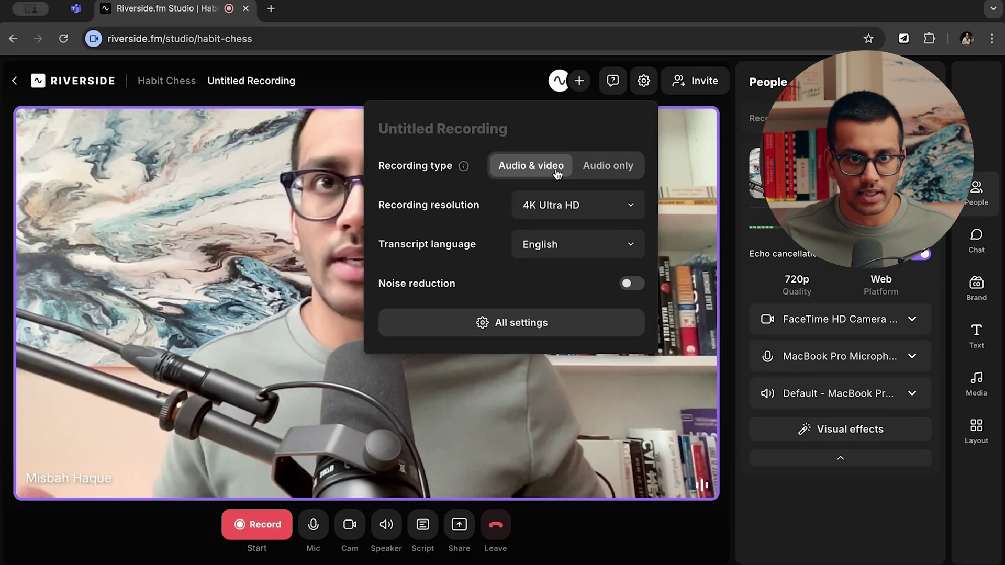
Try 1080p Full HD recording resolution, revert to 4K Ultra HD, and open All settings.
left_click(578, 209)
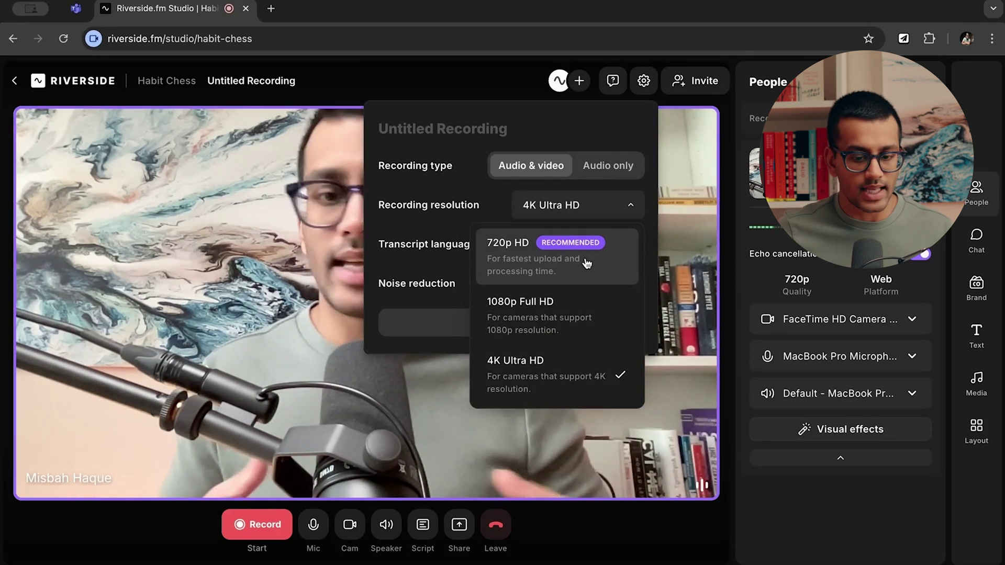
left_click(561, 304)
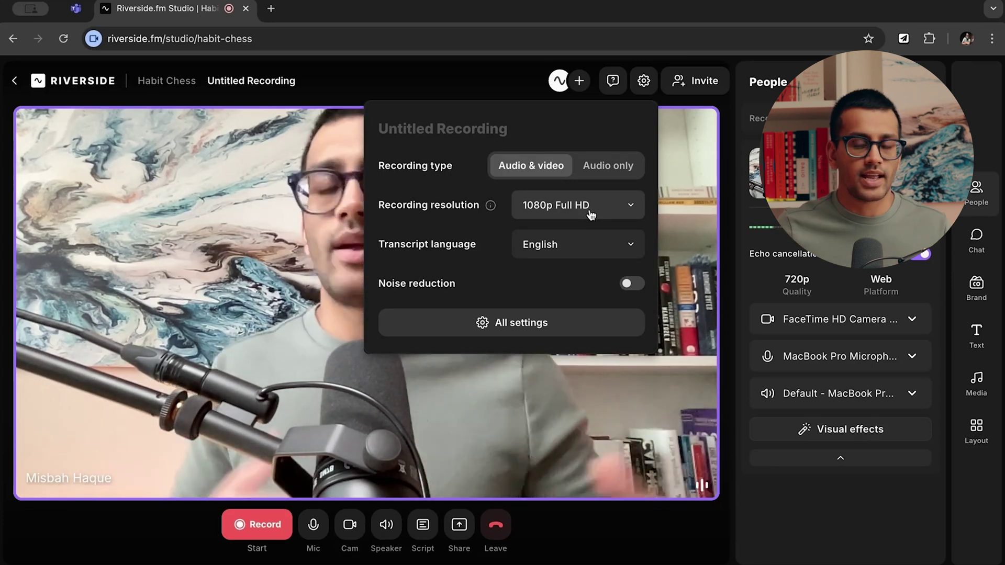
left_click(591, 215)
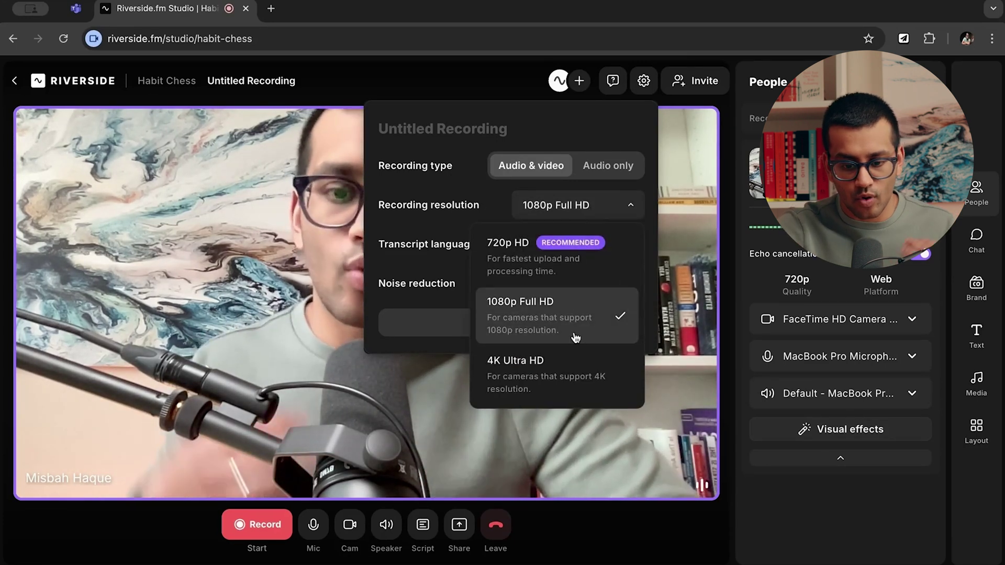
left_click(573, 362)
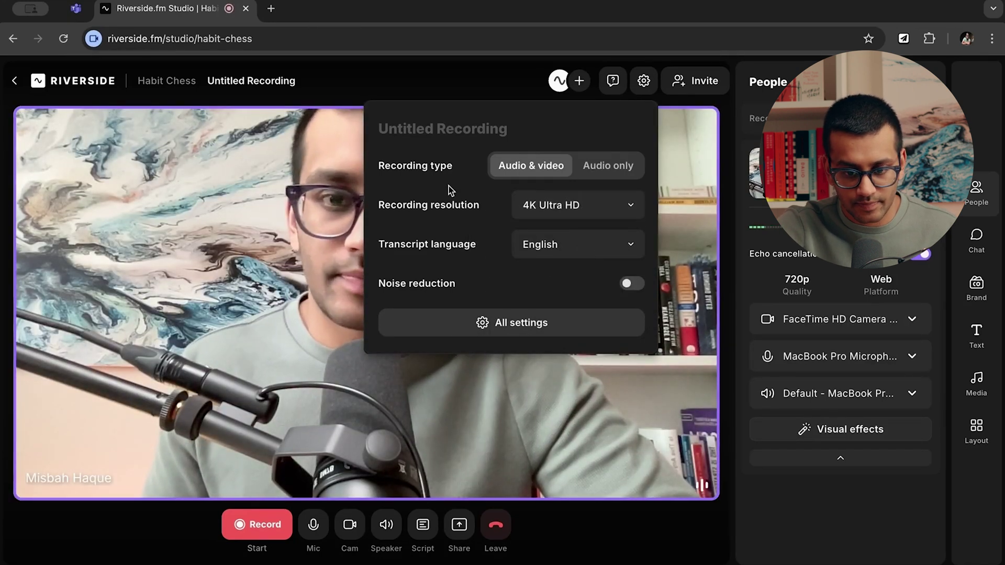
left_click(529, 323)
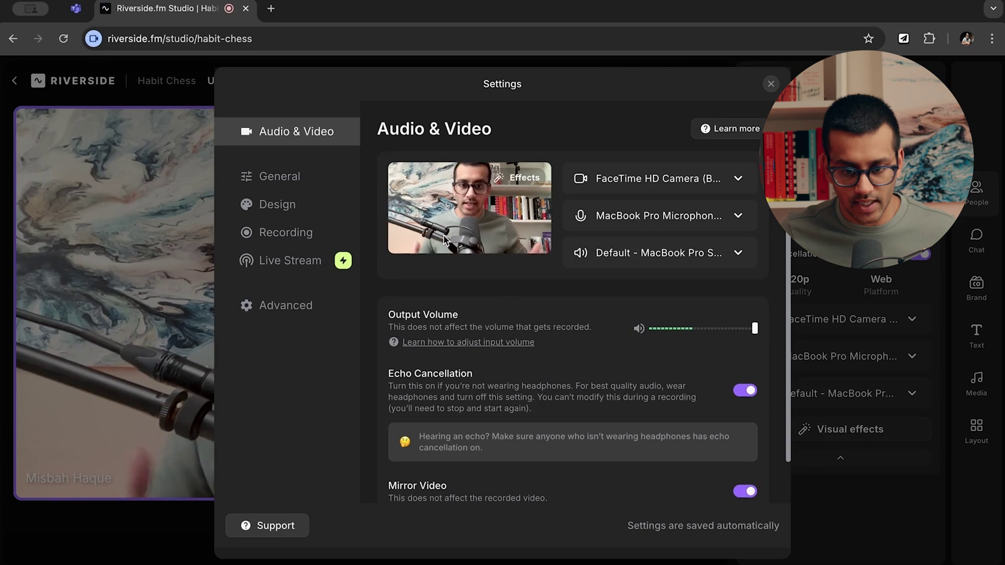
On the General settings page, check the lobby waiting room toggle, leaving it enabled.
left_click(296, 177)
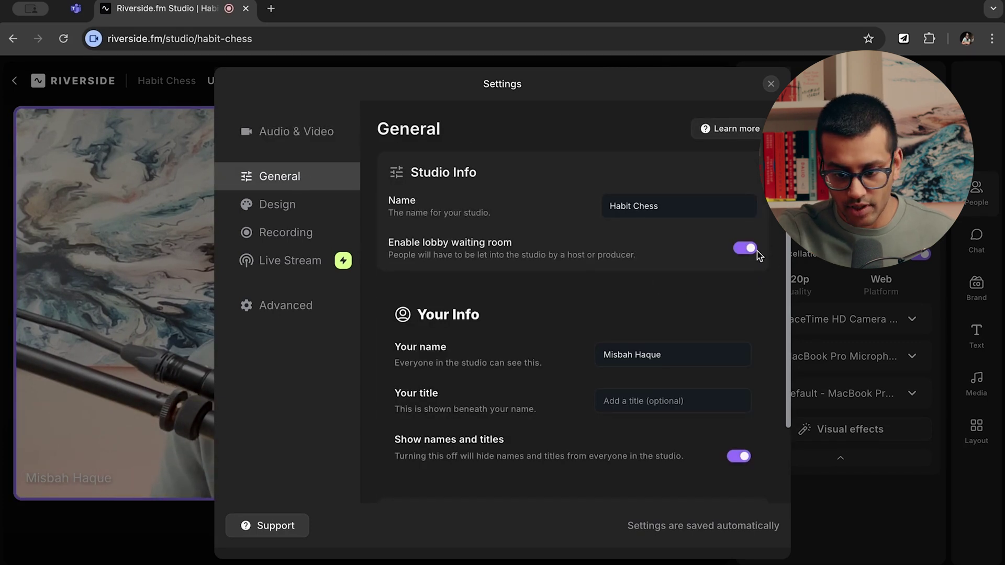
left_click(747, 249)
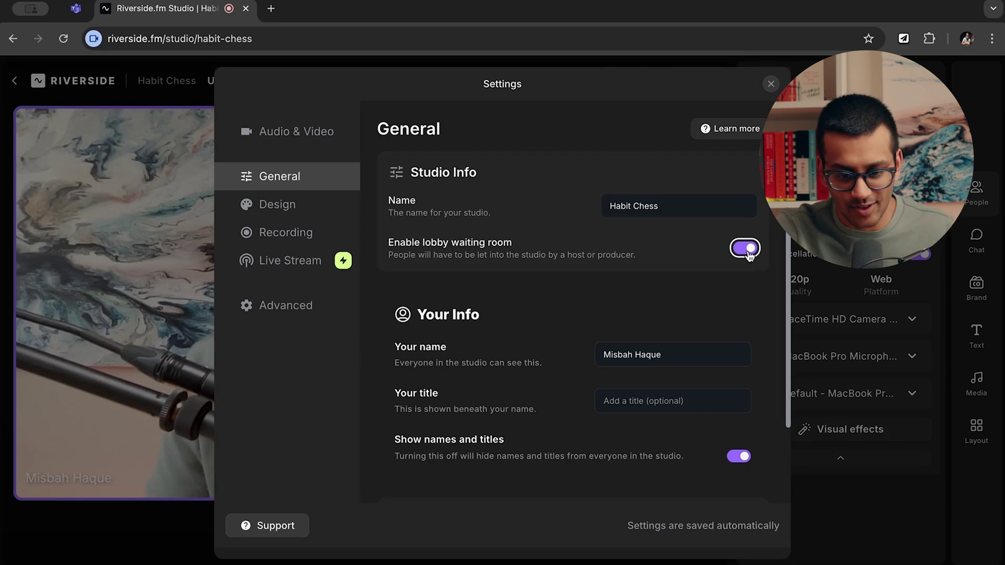
scroll(597, 329, "down", 2)
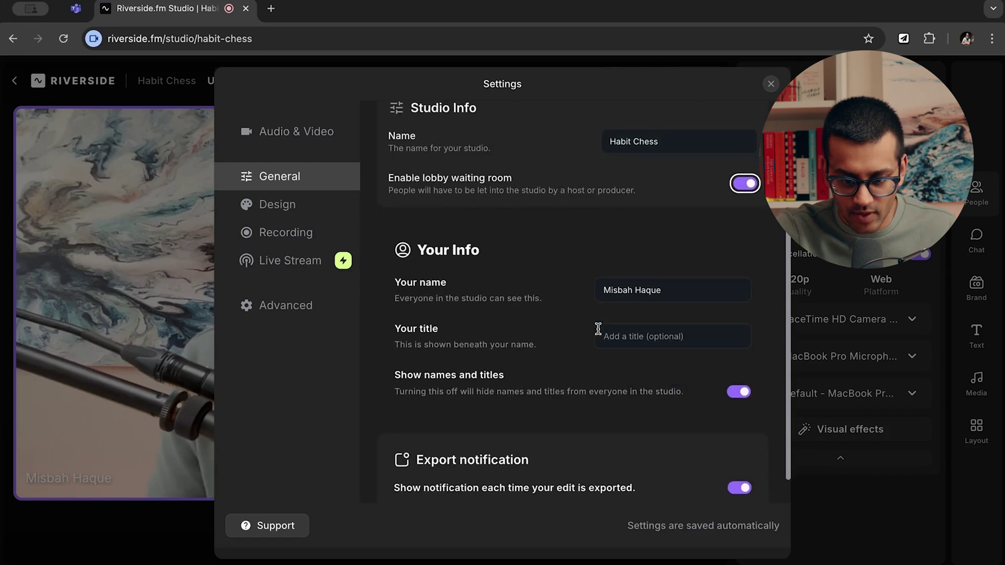
scroll(533, 335, "down", 1)
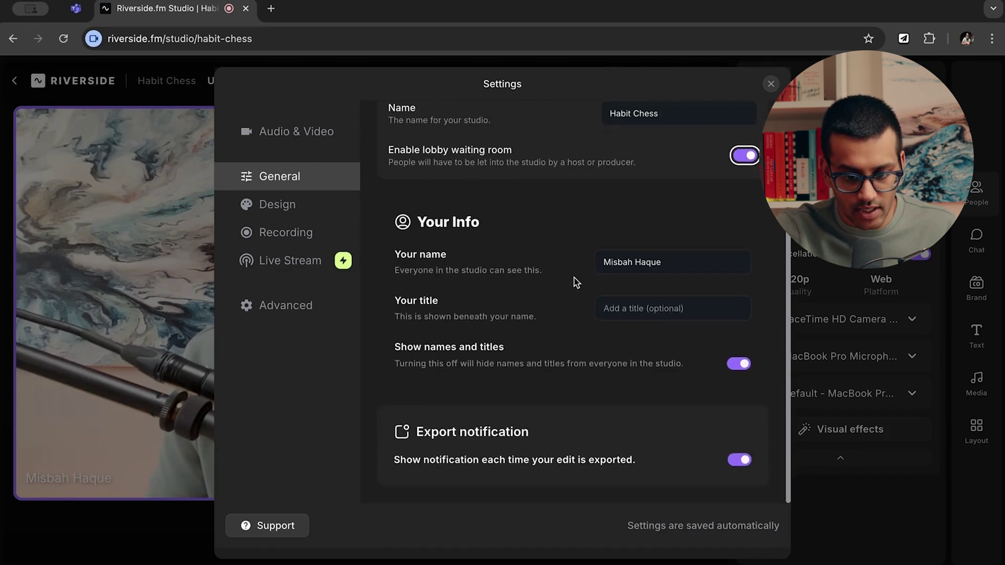
Enter a title beneath your name, then clear it so no title is added.
left_click(635, 308)
type("Misbah")
left_click(558, 293)
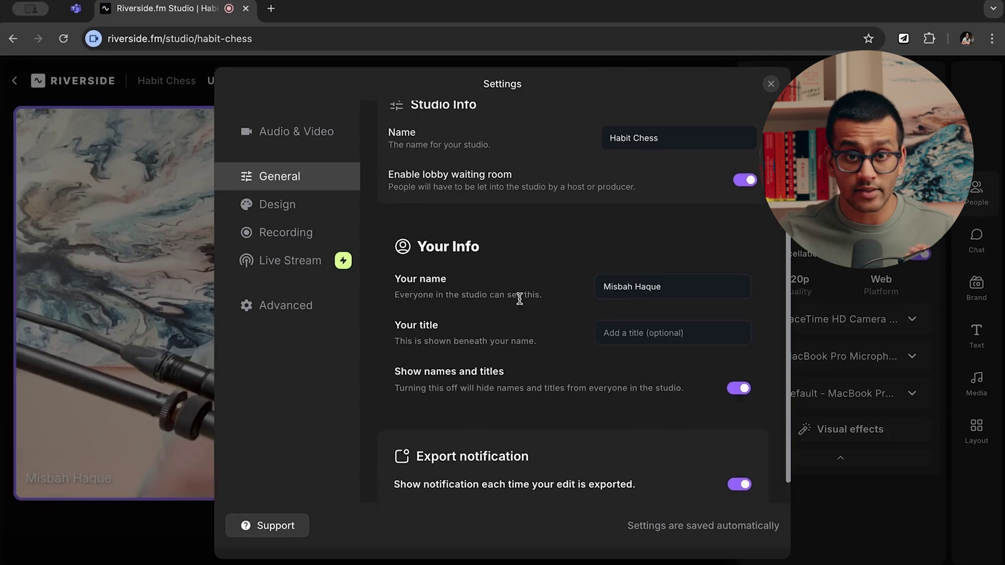
left_click(640, 336)
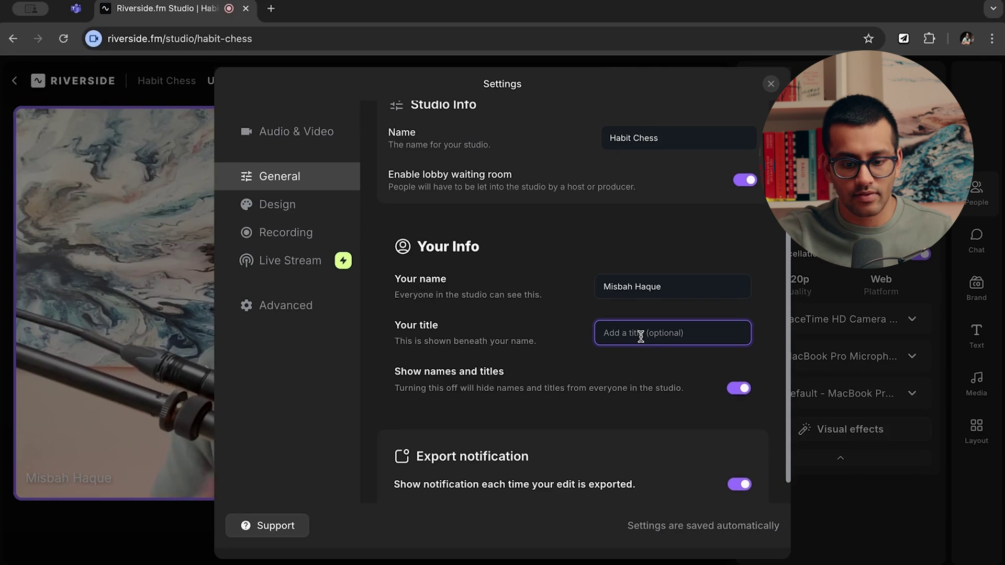
Toggle Show names and titles off and back on, then move to the Design page.
left_click(747, 389)
left_click(747, 388)
scroll(579, 361, "down", 1)
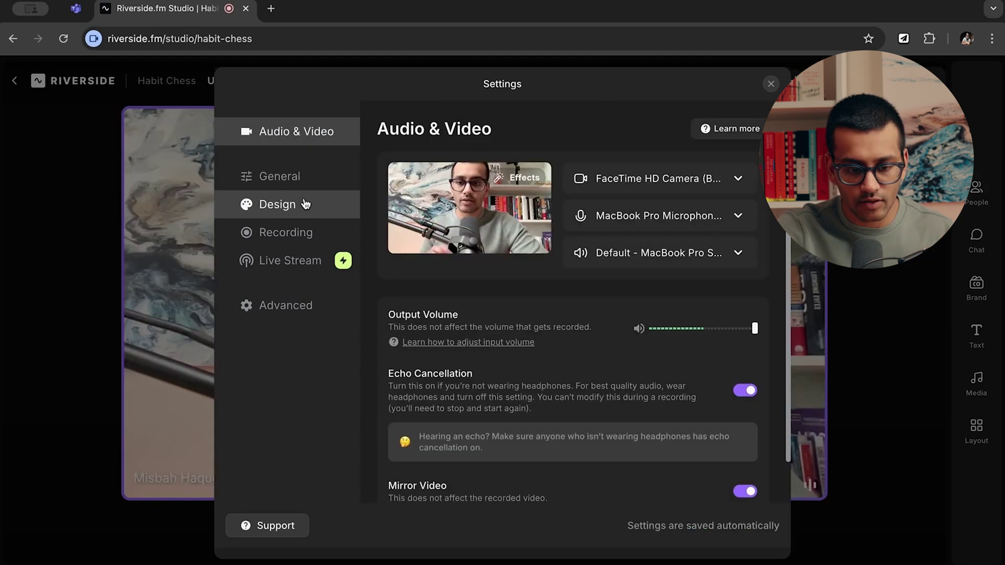
left_click(305, 204)
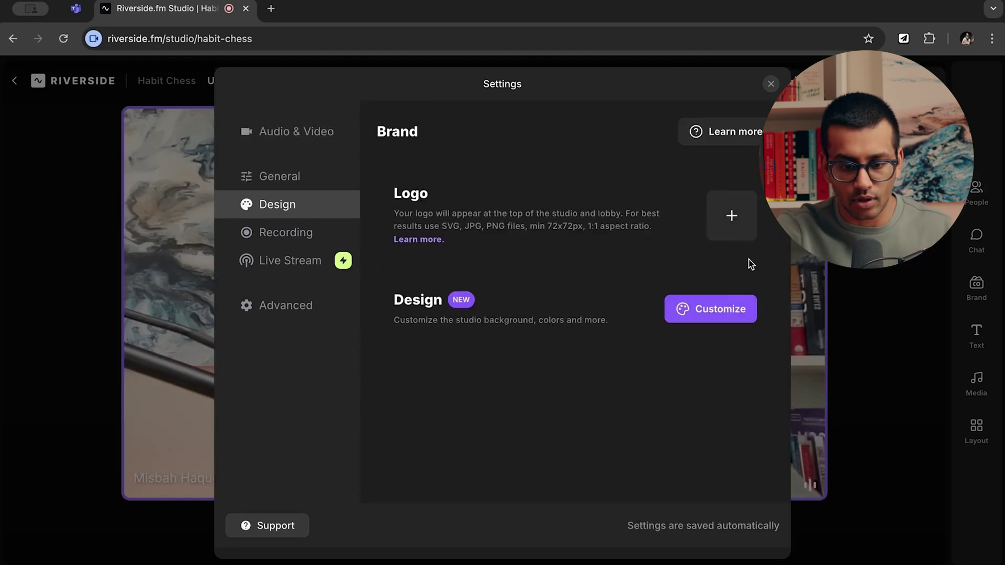
Open the studio's Brand panel with Customize on the Design settings page.
left_click(699, 322)
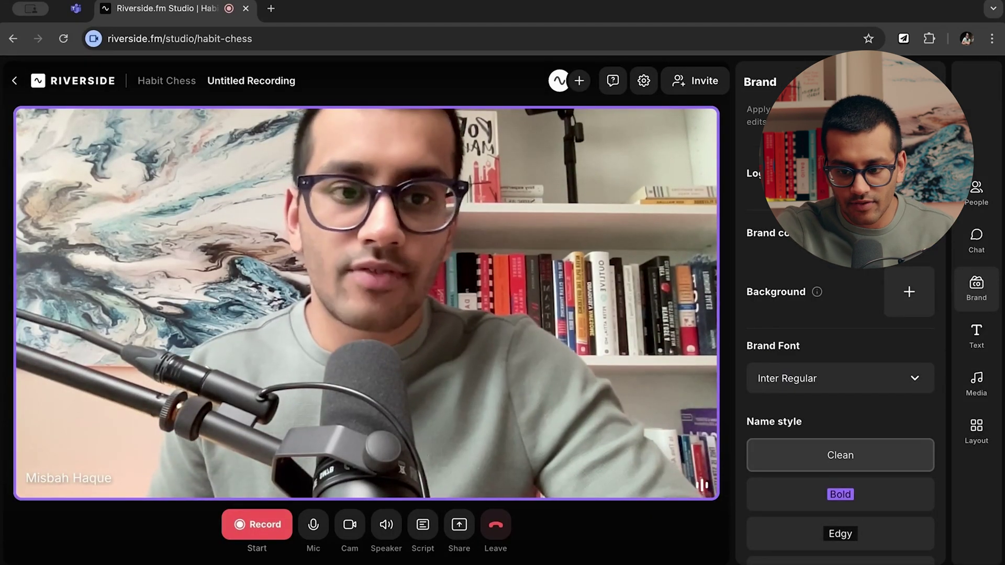
Set the studio's brand colour to bright green.
left_click(909, 238)
left_click(818, 417)
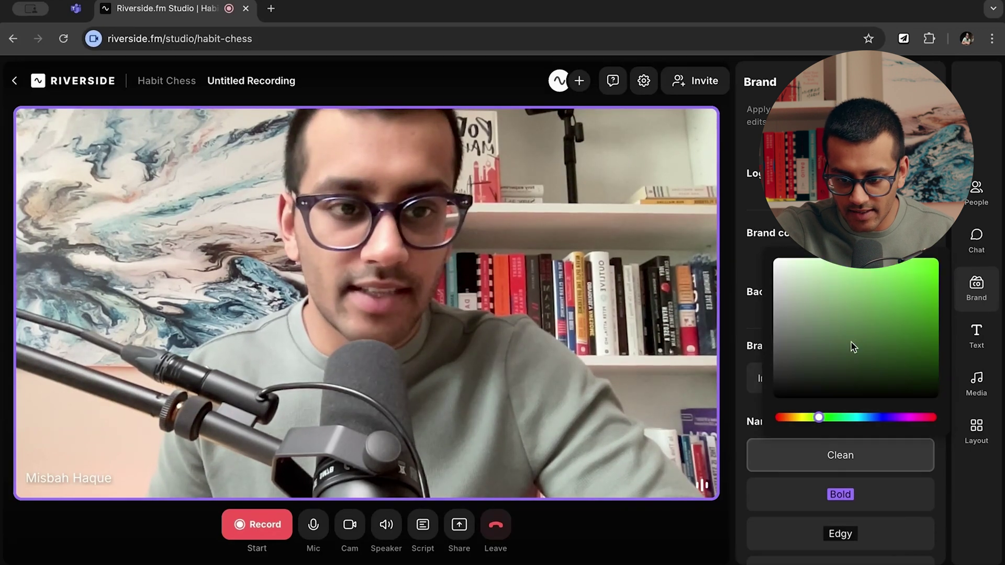
left_click(921, 268)
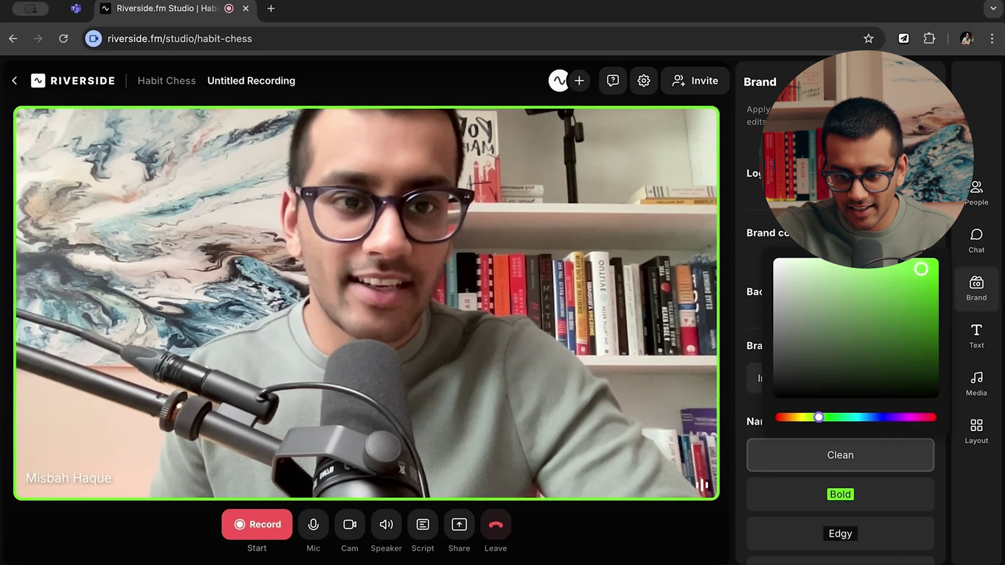
key("Escape")
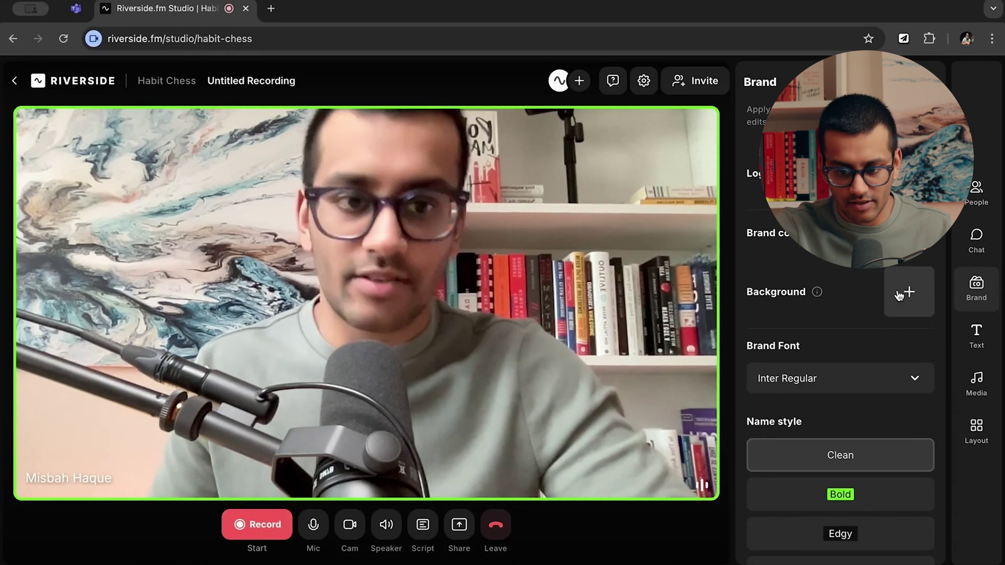
Try the Bold, Fun and Edgy name styles, settle on Clean, and close the Brand panel.
mouse_move(817, 294)
scroll(808, 301, "down", 1)
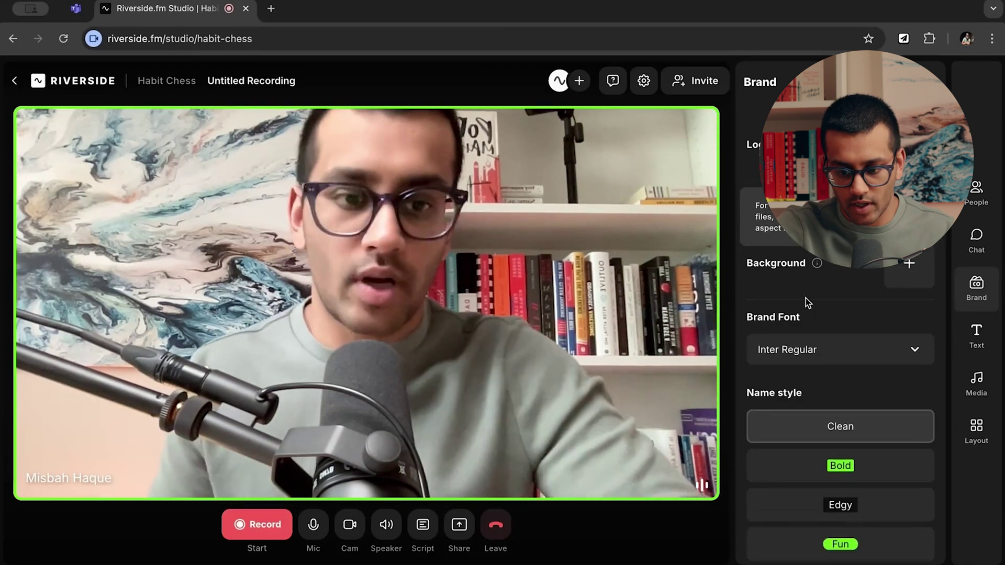
scroll(808, 303, "down", 1)
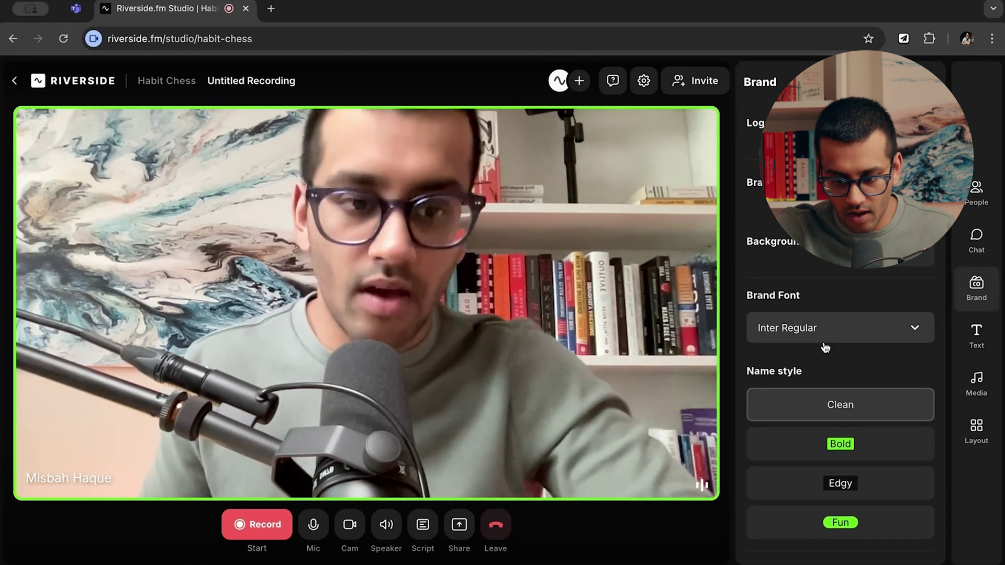
left_click(842, 449)
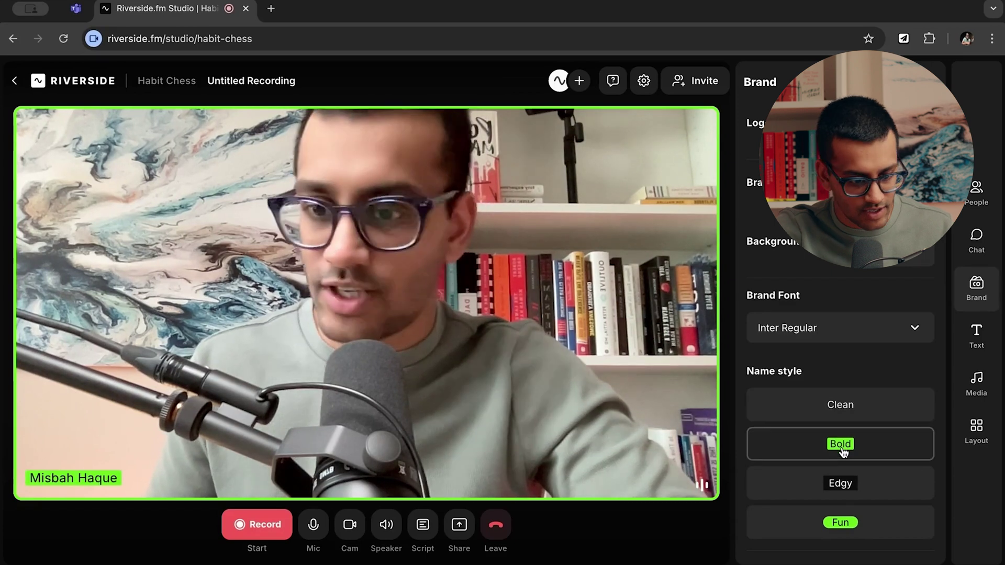
left_click(838, 521)
left_click(837, 486)
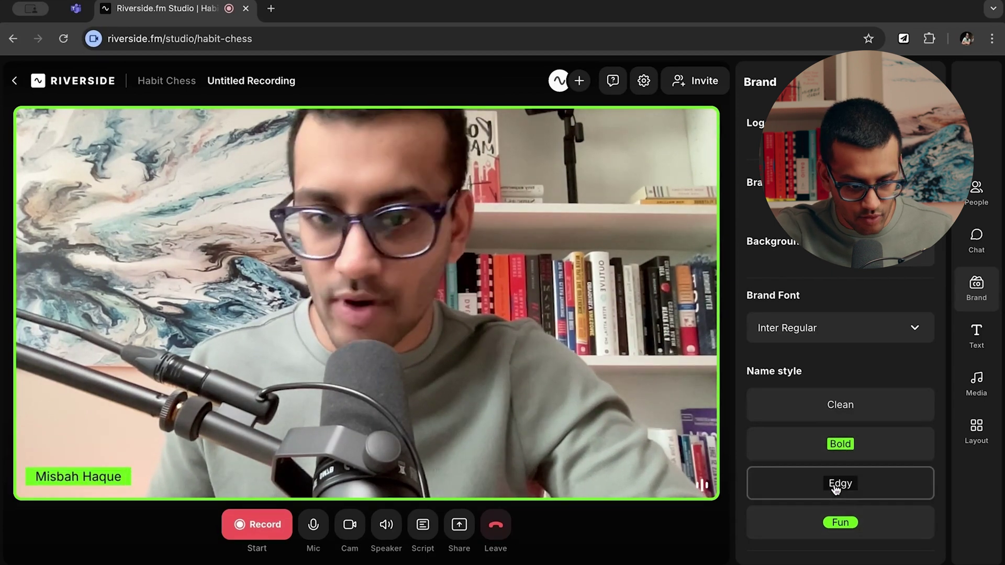
left_click(798, 407)
scroll(819, 286, "up", 1)
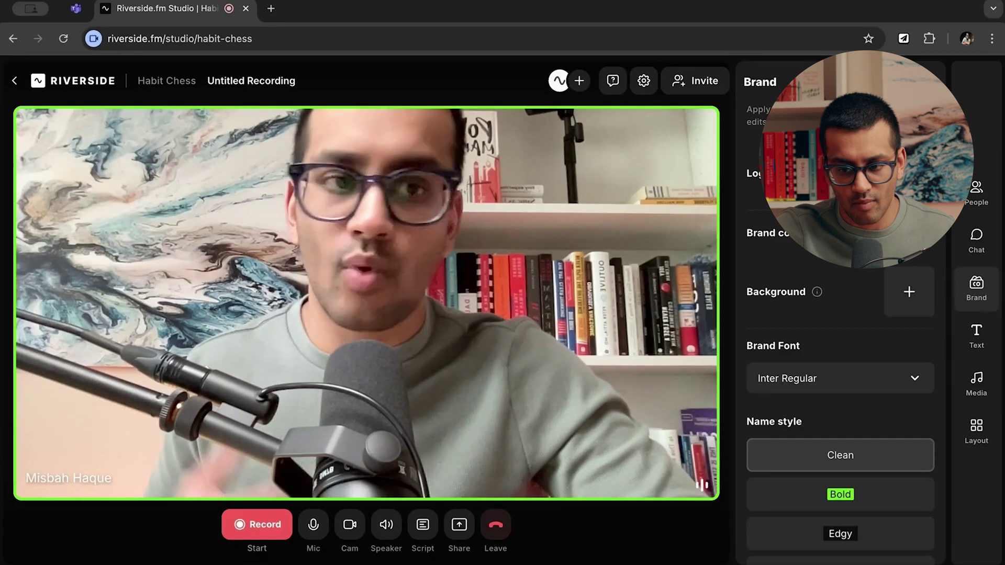
left_click(976, 287)
left_click(859, 80)
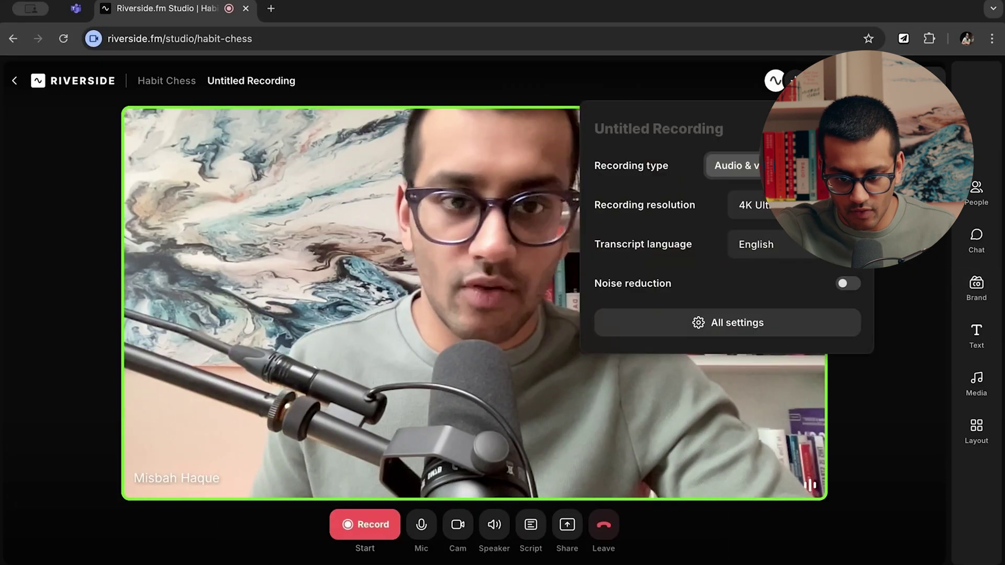
In All settings' Recording page, choose 48 kHz audio sample rate and review the video options.
left_click(699, 327)
left_click(278, 204)
left_click(306, 231)
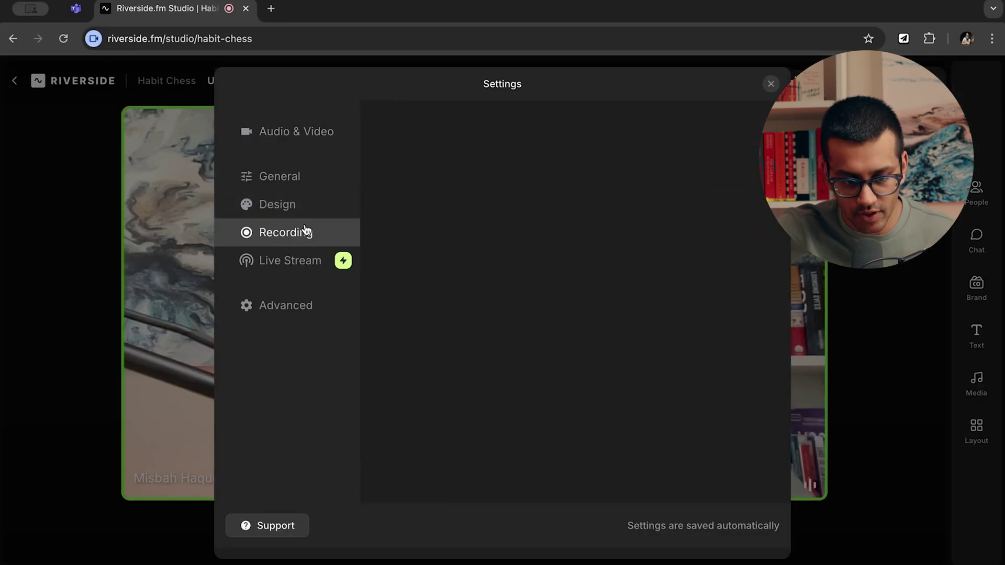
scroll(532, 240, "down", 3)
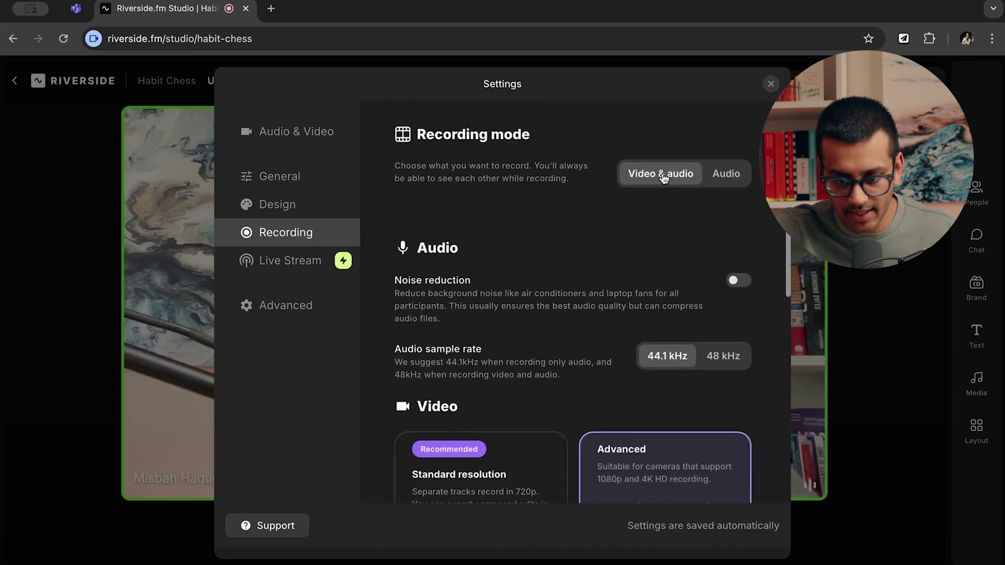
scroll(534, 190, "down", 2)
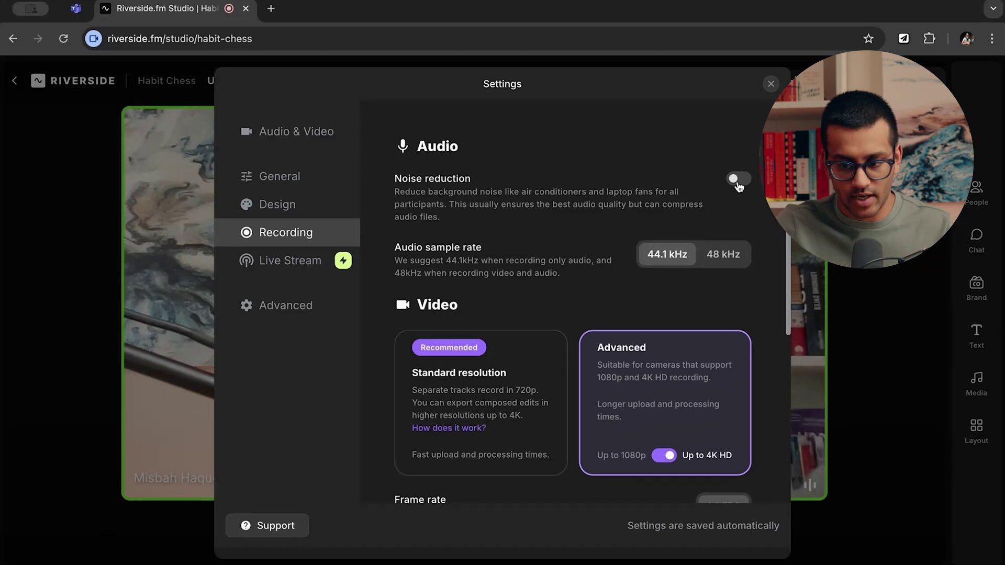
scroll(615, 215, "up", 1)
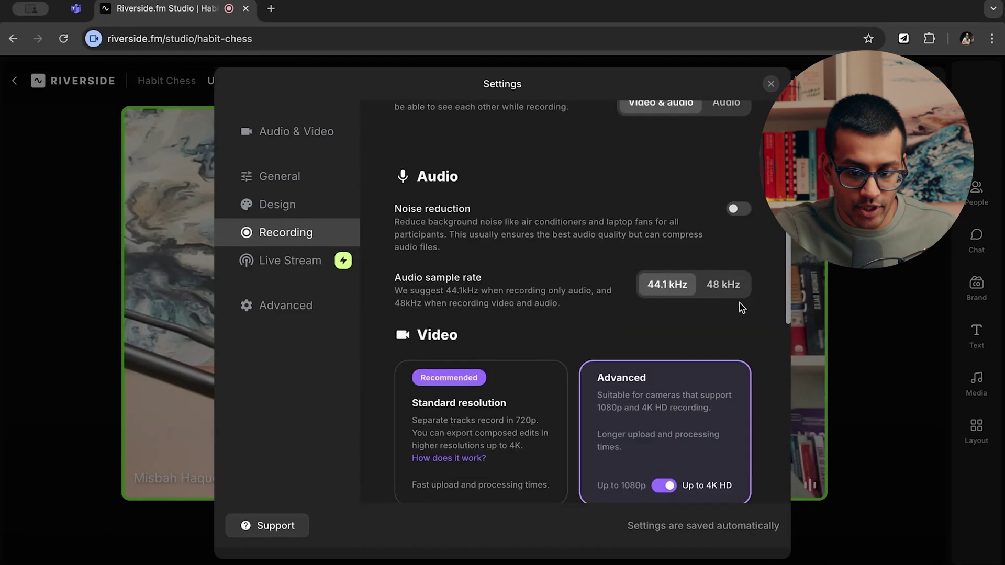
left_click(727, 289)
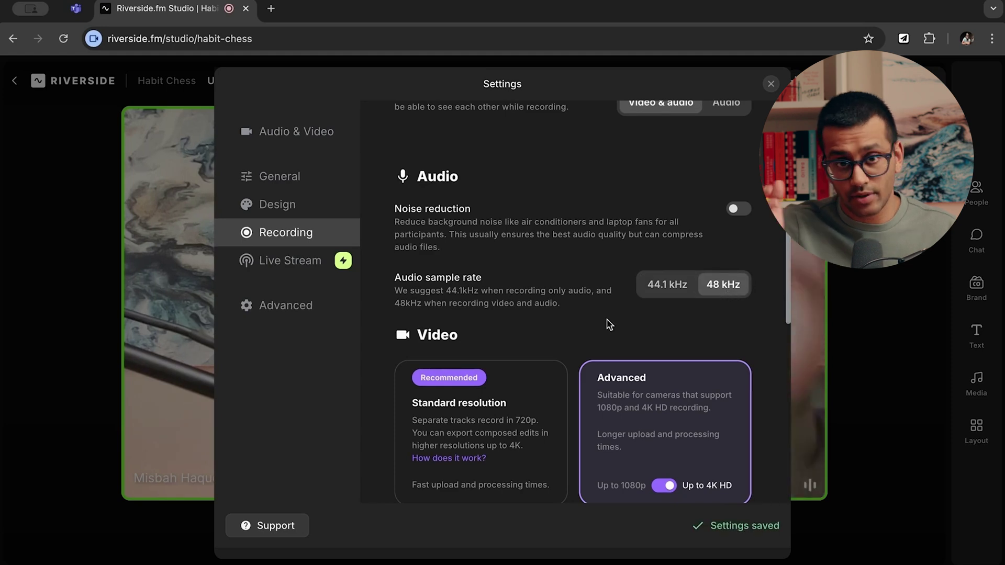
scroll(508, 289, "down", 1)
scroll(689, 265, "down", 2)
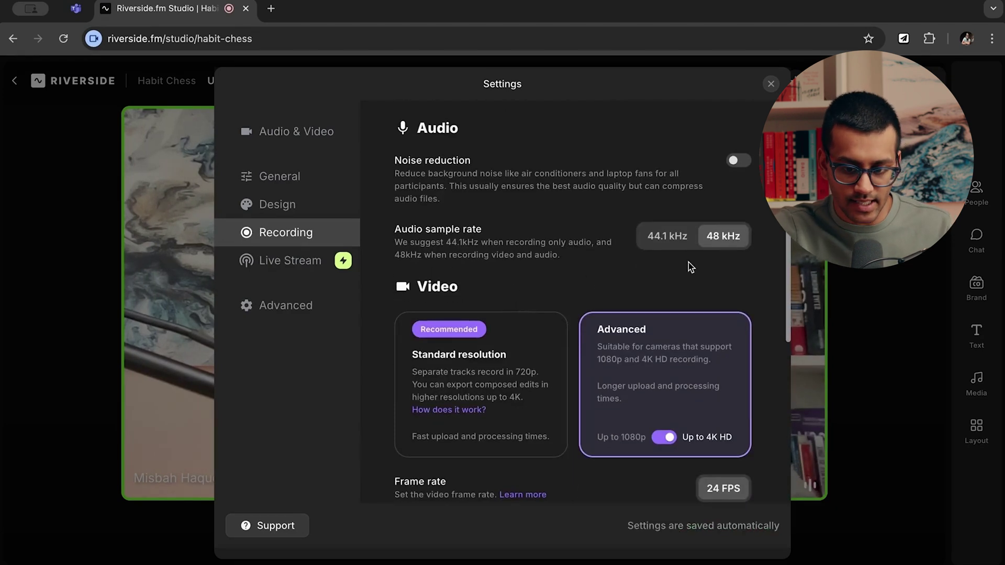
scroll(563, 214, "down", 3)
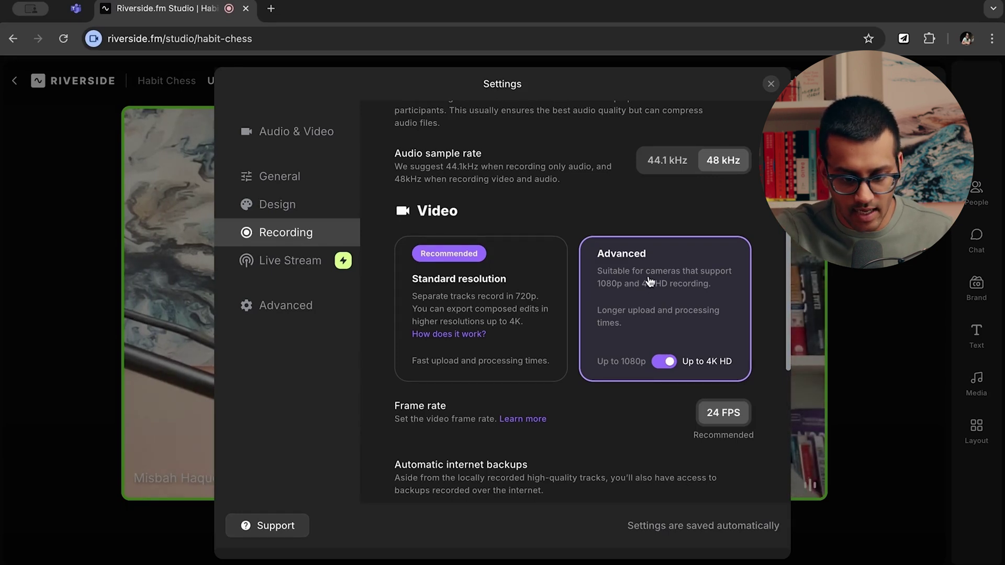
scroll(649, 282, "down", 2)
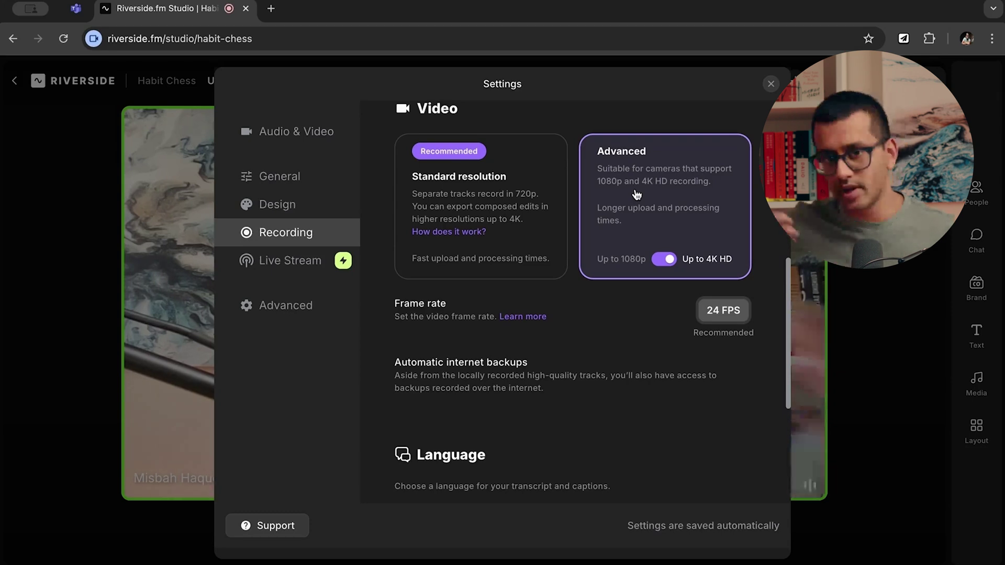
Check the Transcript & captions languages, keep English, and switch to the Live Stream page.
scroll(496, 335, "down", 5)
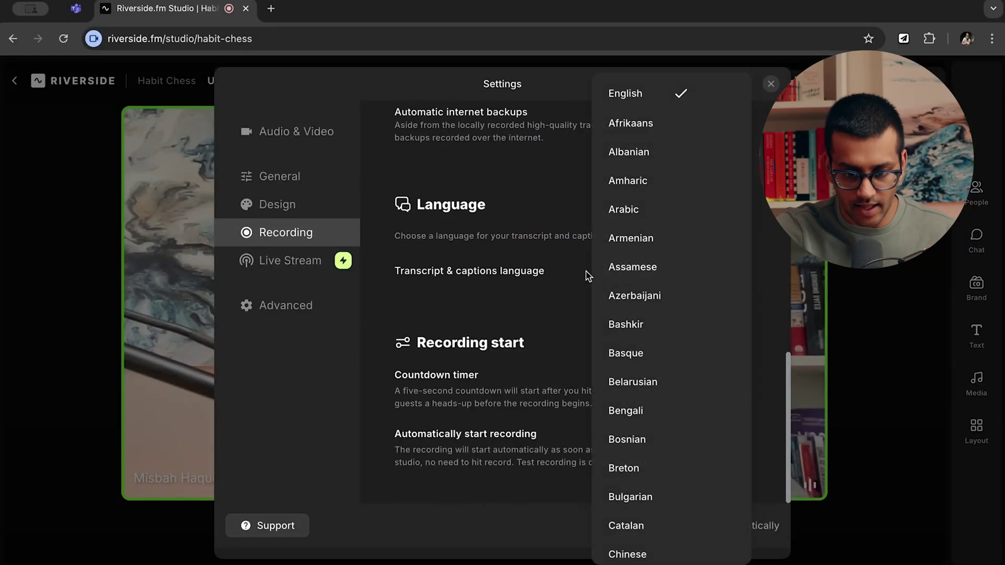
left_click(517, 274)
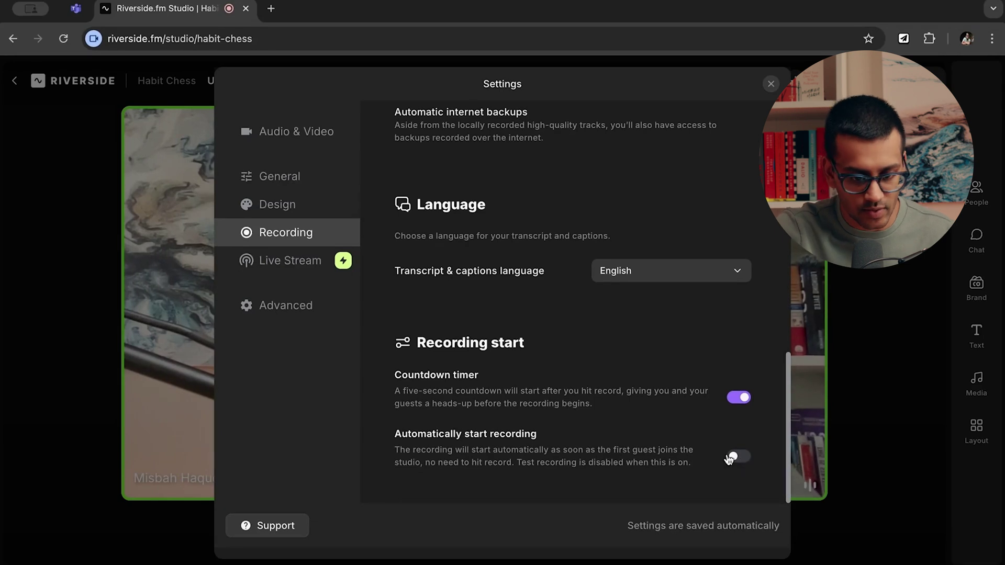
left_click(305, 265)
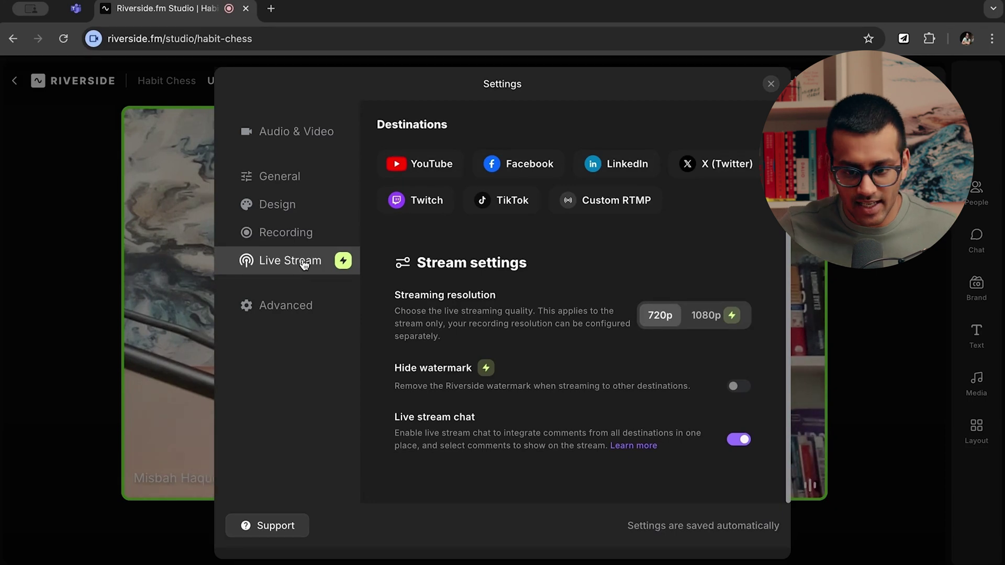
Review the Recording, Live Stream and Advanced settings pages, then close Settings.
key("Up")
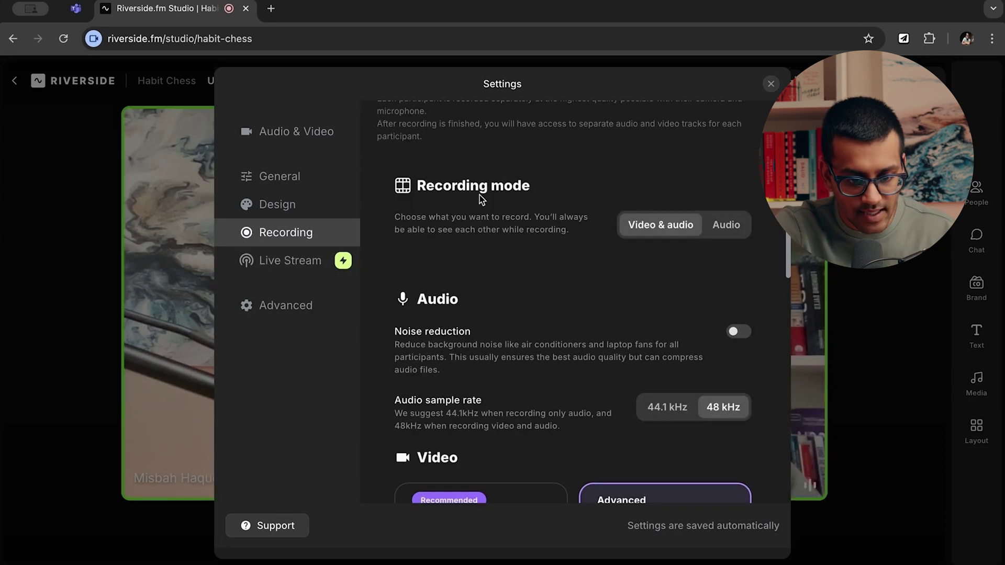
left_click(294, 265)
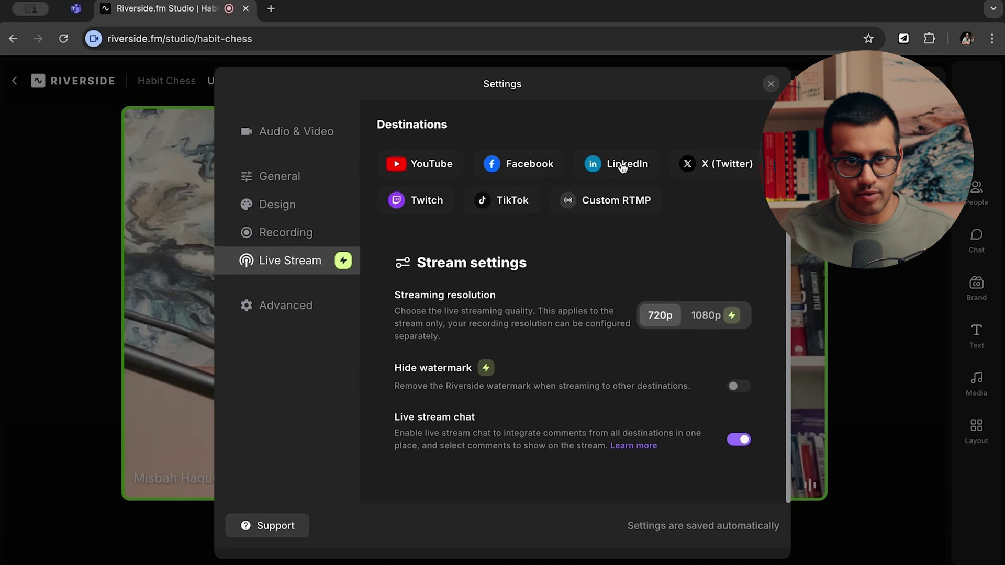
scroll(524, 220, "up", 2)
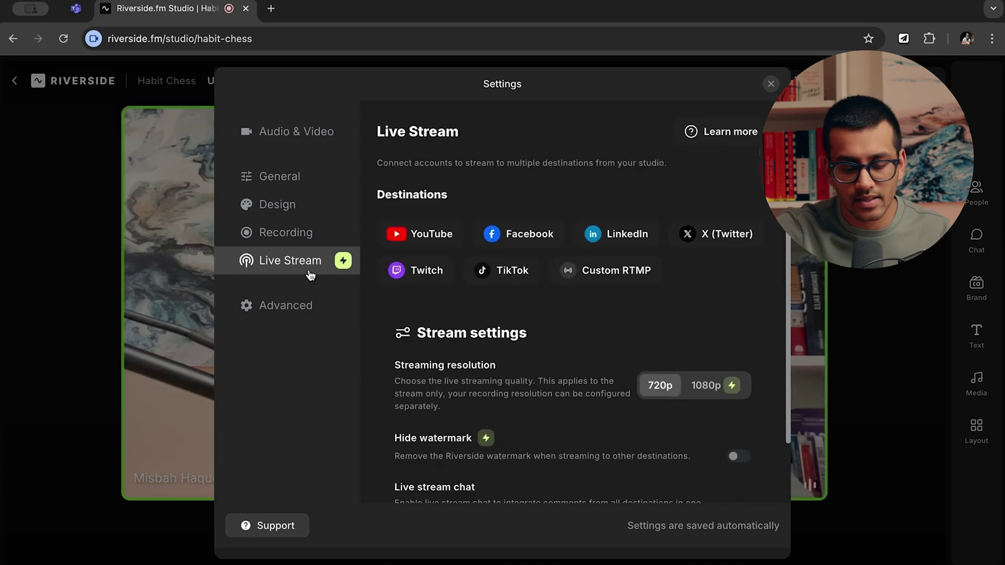
left_click(284, 309)
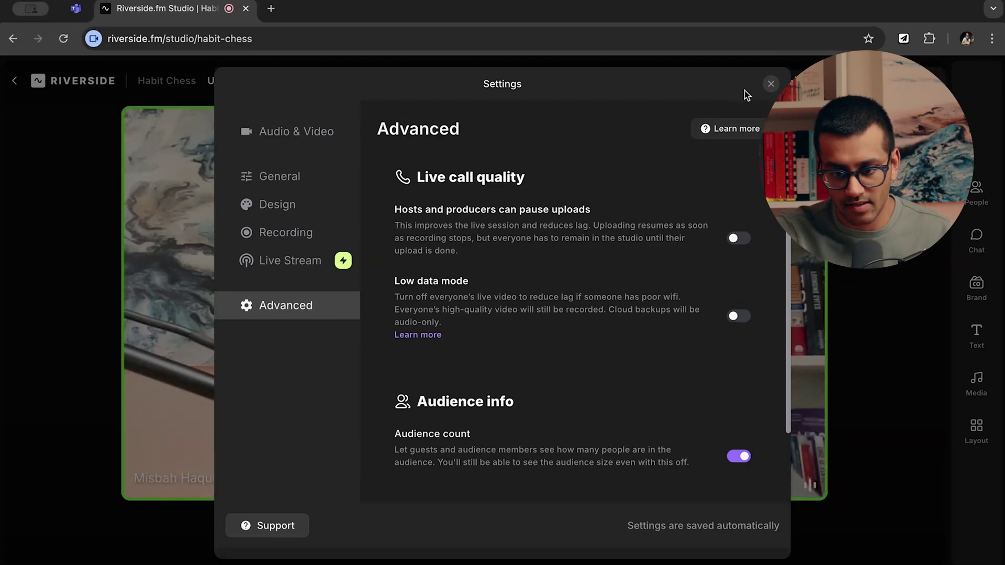
left_click(771, 83)
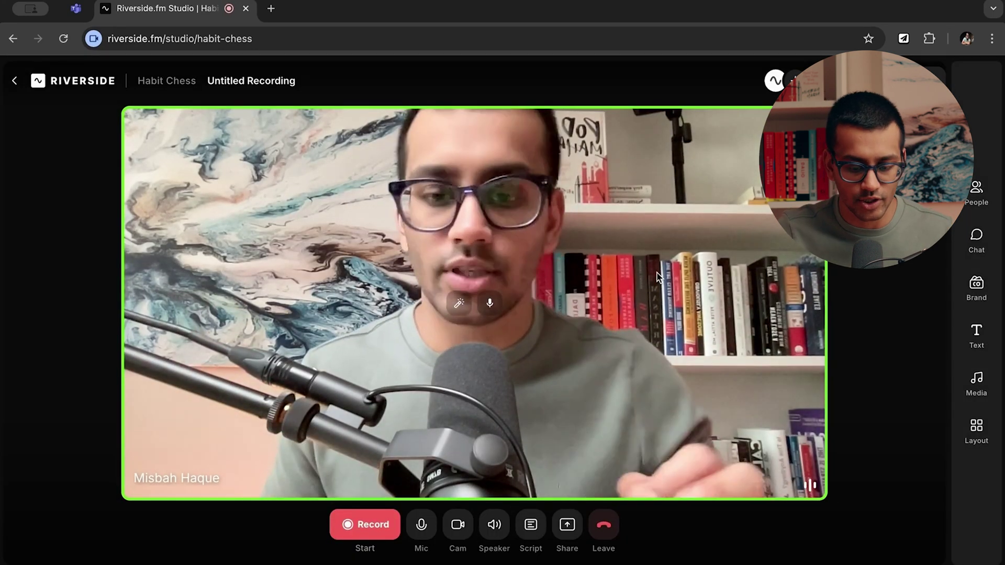
left_click(540, 534)
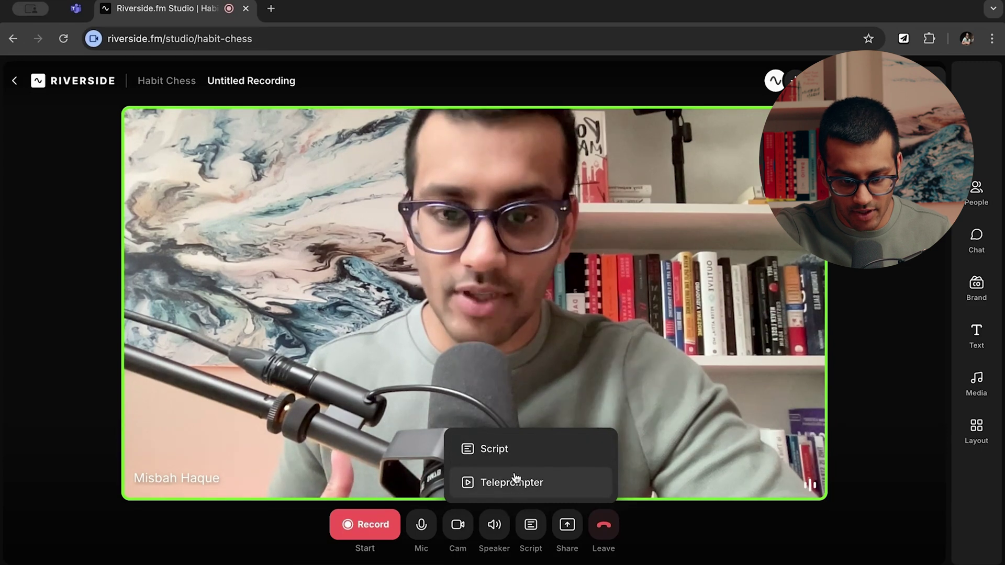
Display the running-interview script above the video, selecting and deselecting a paragraph.
left_click(516, 455)
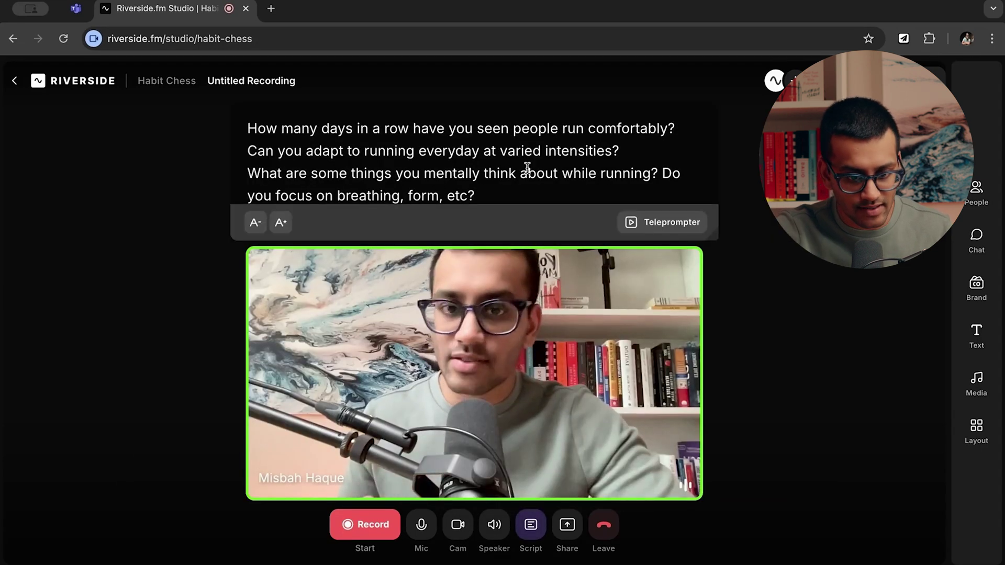
triple_click(527, 168)
scroll(527, 163, "down", 10)
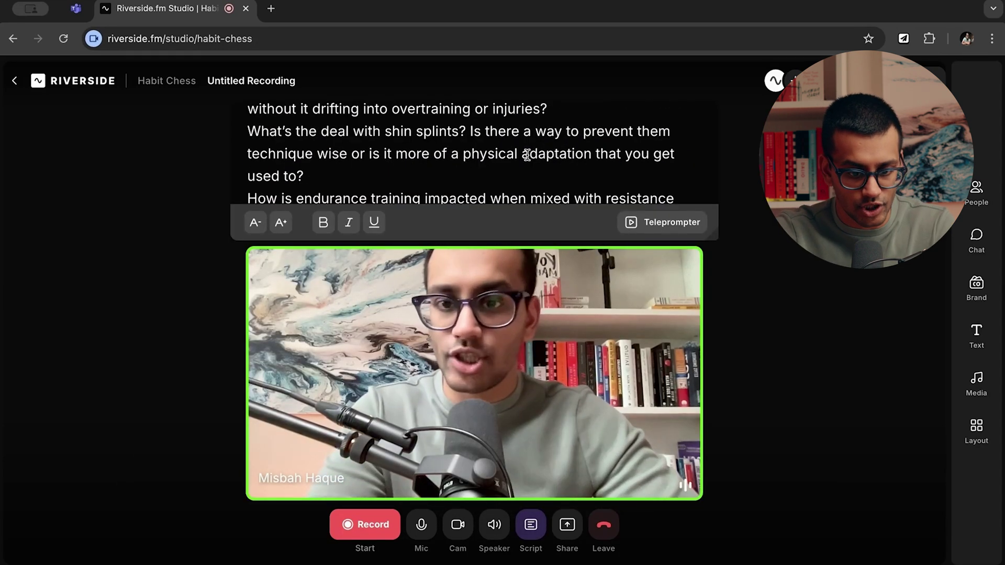
scroll(515, 183, "up", 6)
left_click(526, 171)
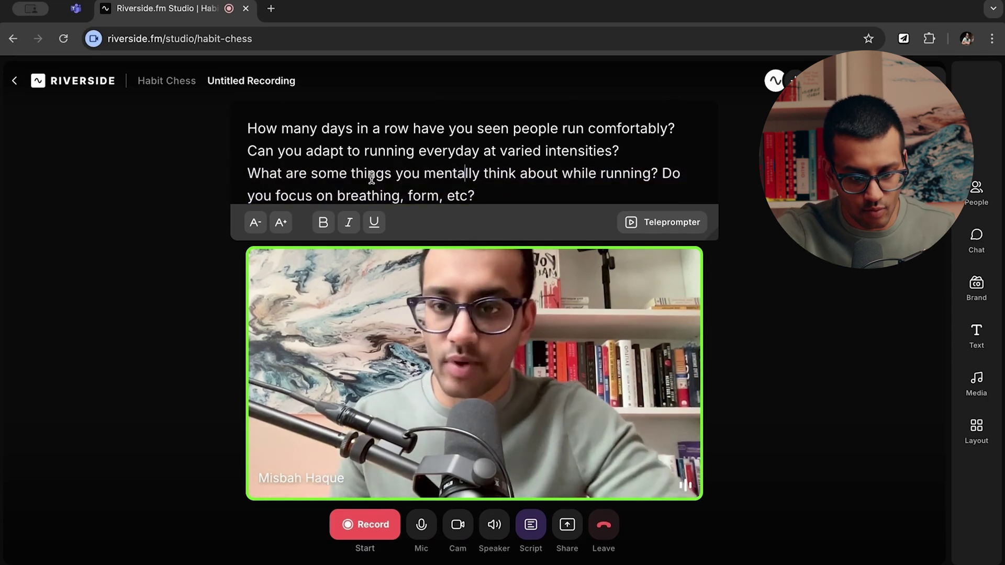
Make the script text smaller with the A- button.
left_click(264, 232)
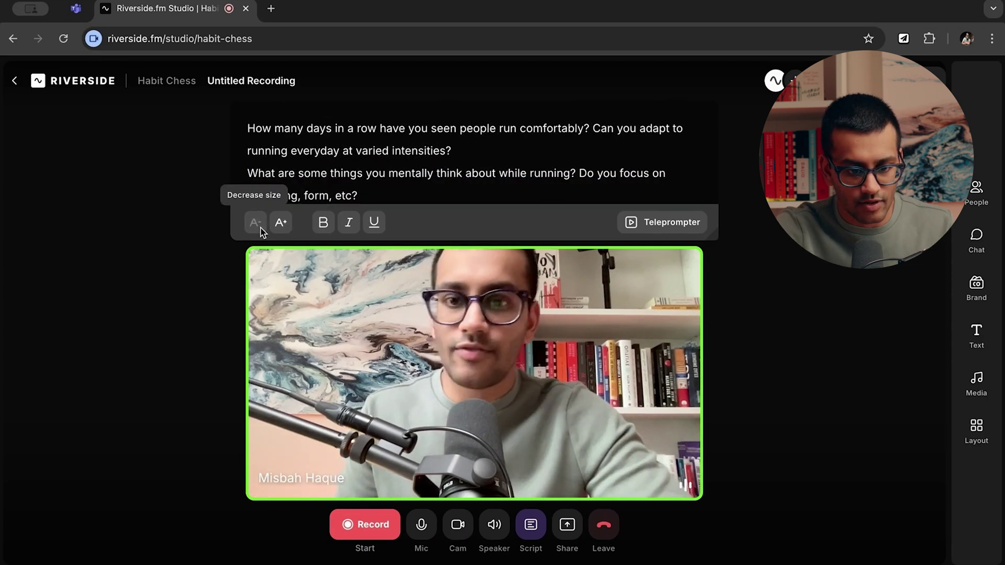
scroll(409, 167, "down", 2)
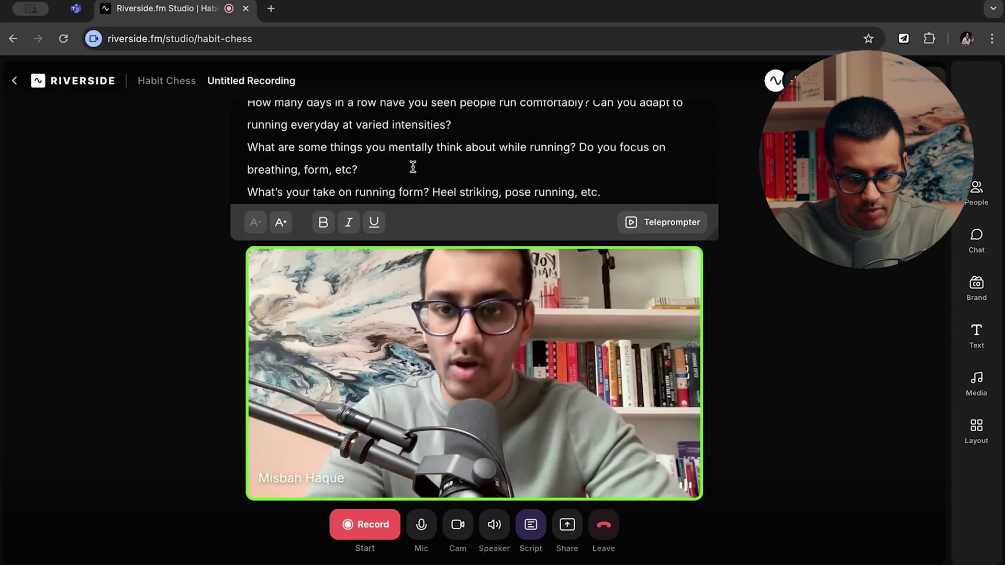
scroll(405, 170, "up", 2)
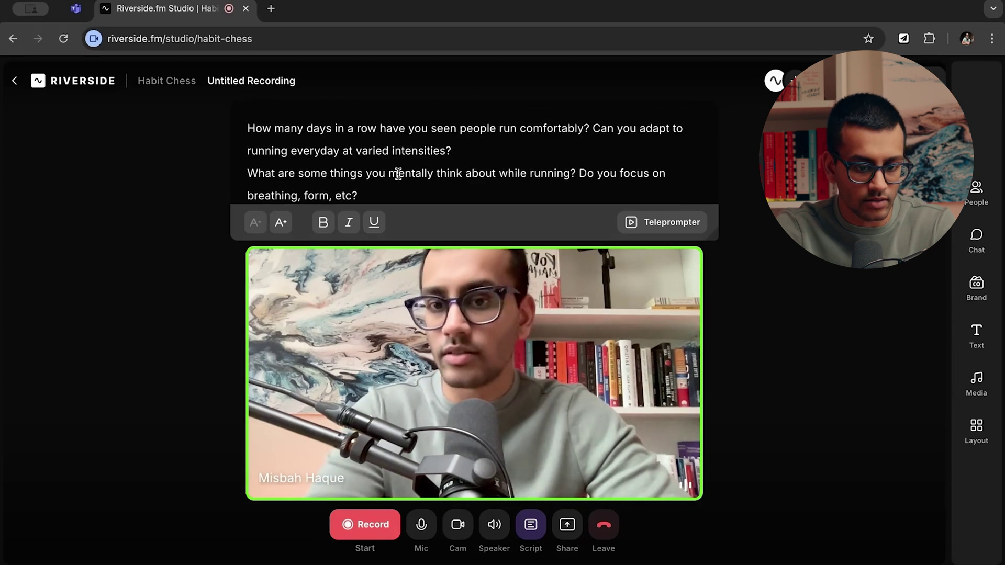
left_click(664, 223)
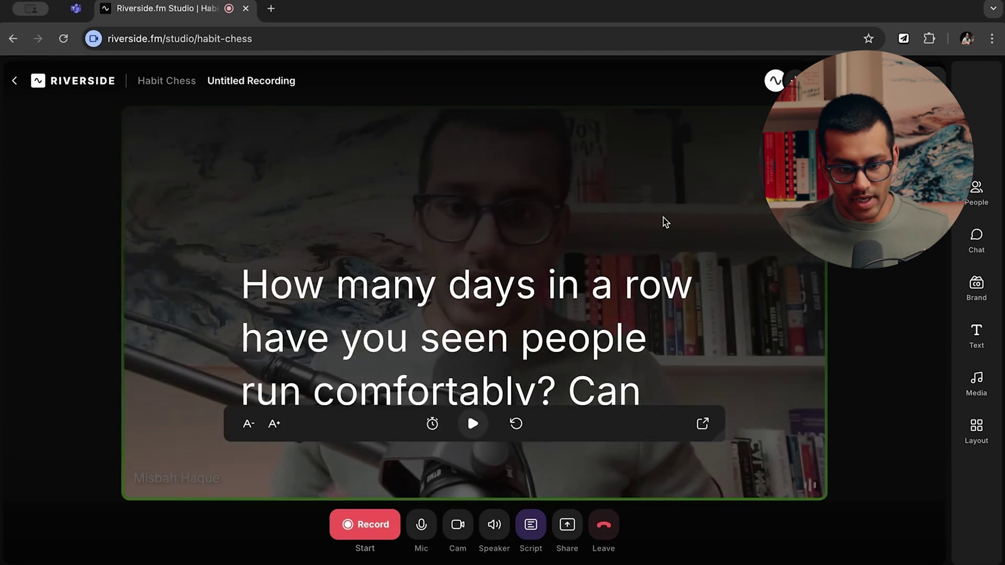
Run and pause the teleprompter, then lower its speed to 26.
scroll(574, 296, "down", 2)
scroll(574, 296, "up", 2)
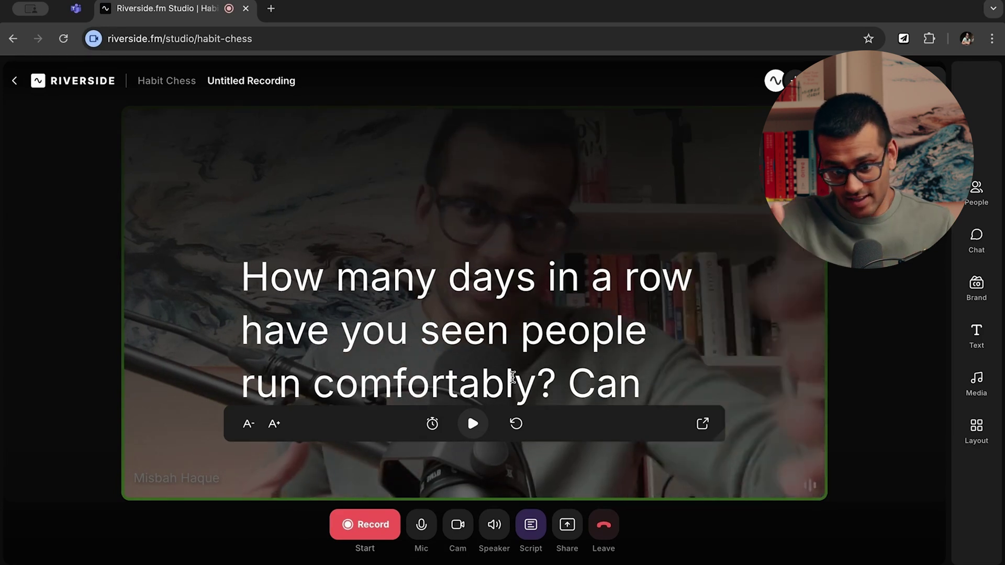
left_click(473, 424)
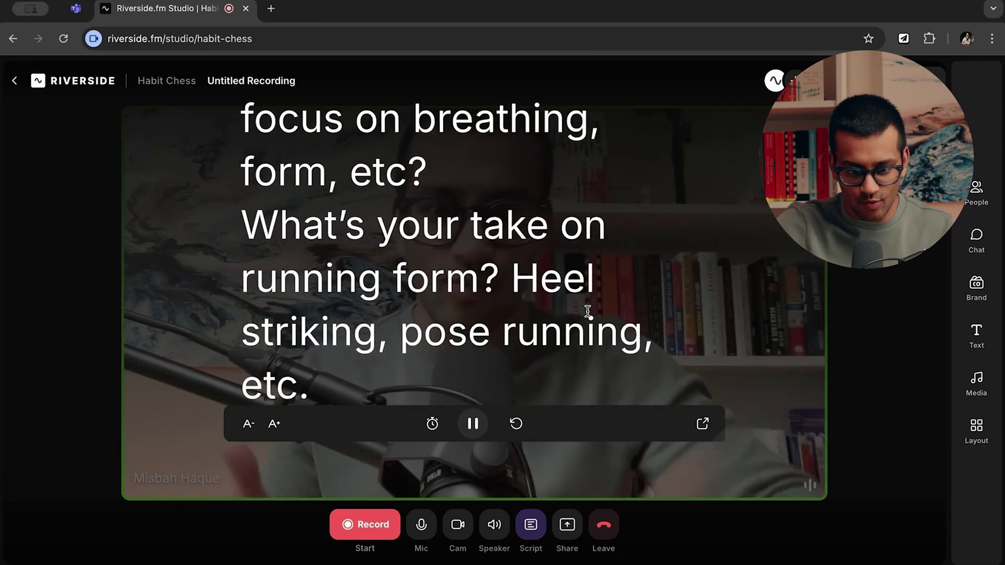
left_click(471, 427)
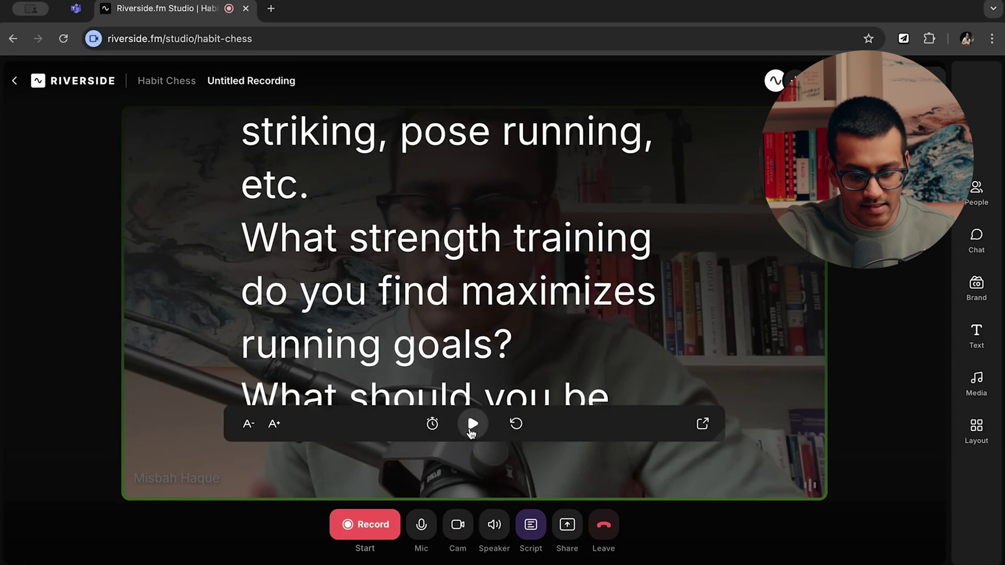
scroll(513, 355, "down", 3)
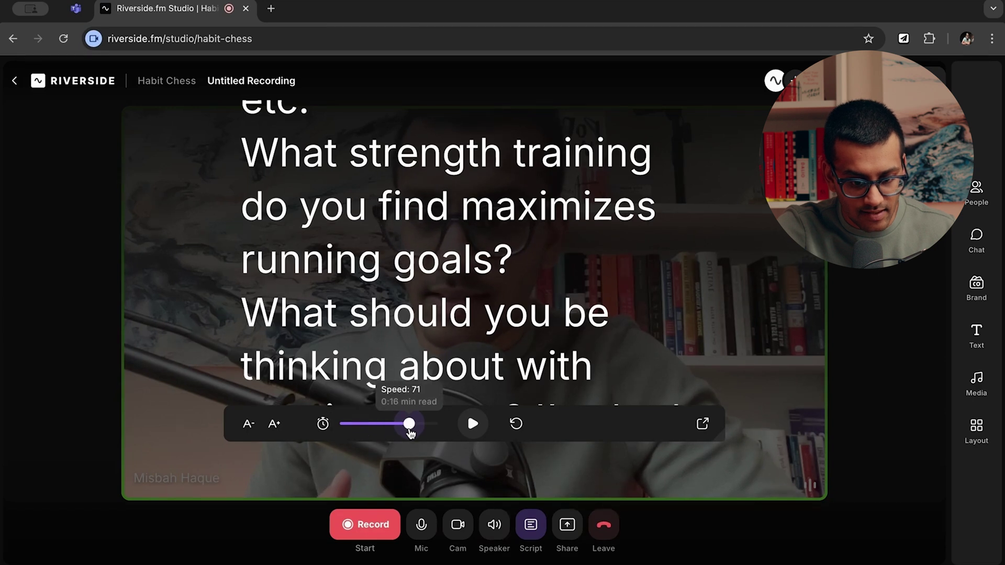
left_click_drag(394, 425, 365, 425)
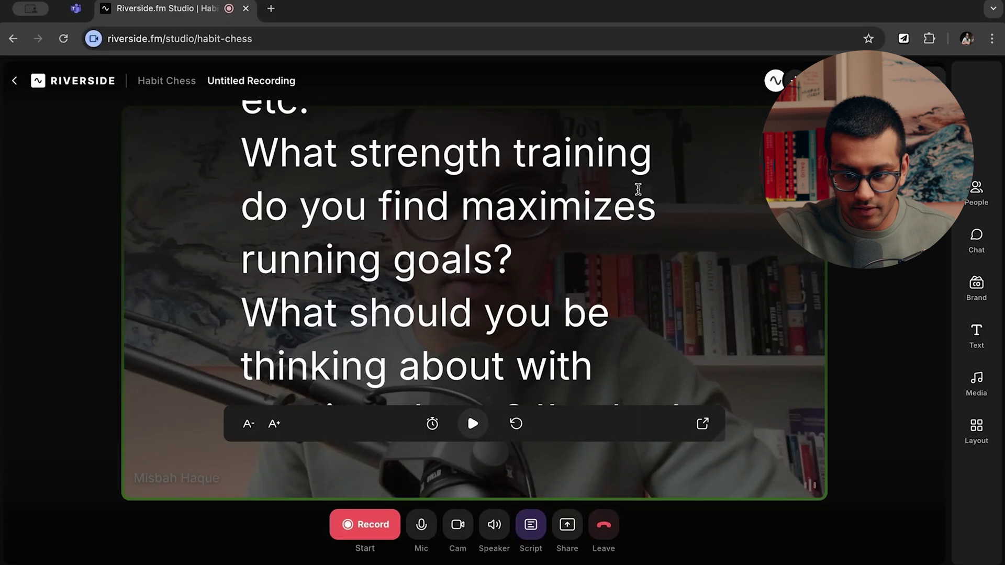
left_click(537, 528)
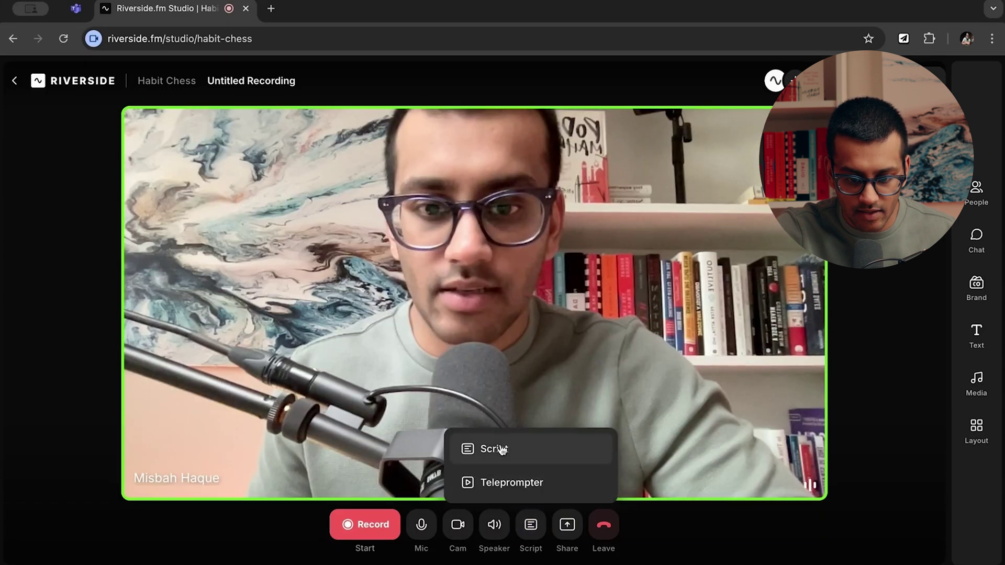
Show the script as plain text again.
left_click(496, 448)
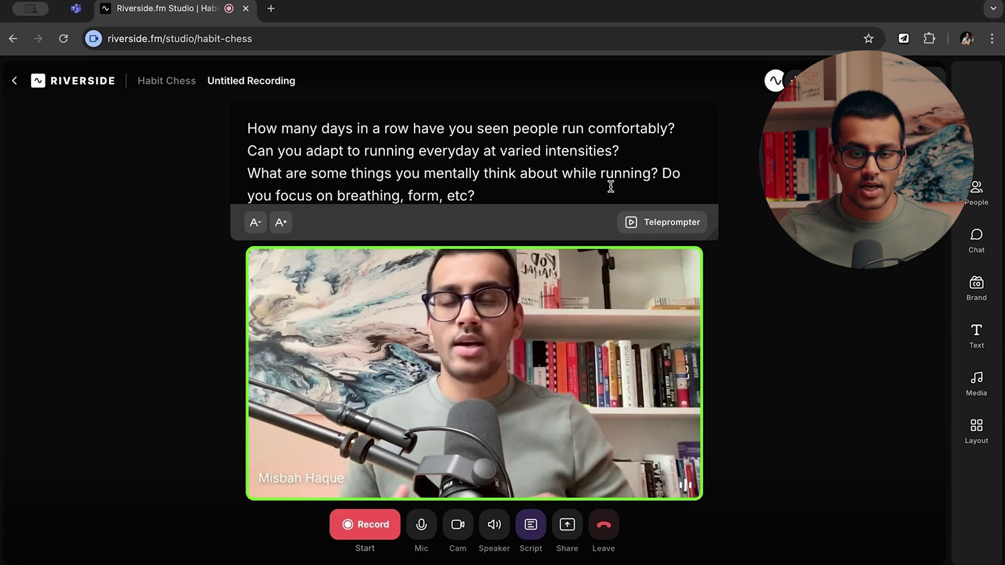
scroll(600, 166, "down", 1)
scroll(600, 165, "up", 1)
scroll(581, 143, "down", 2)
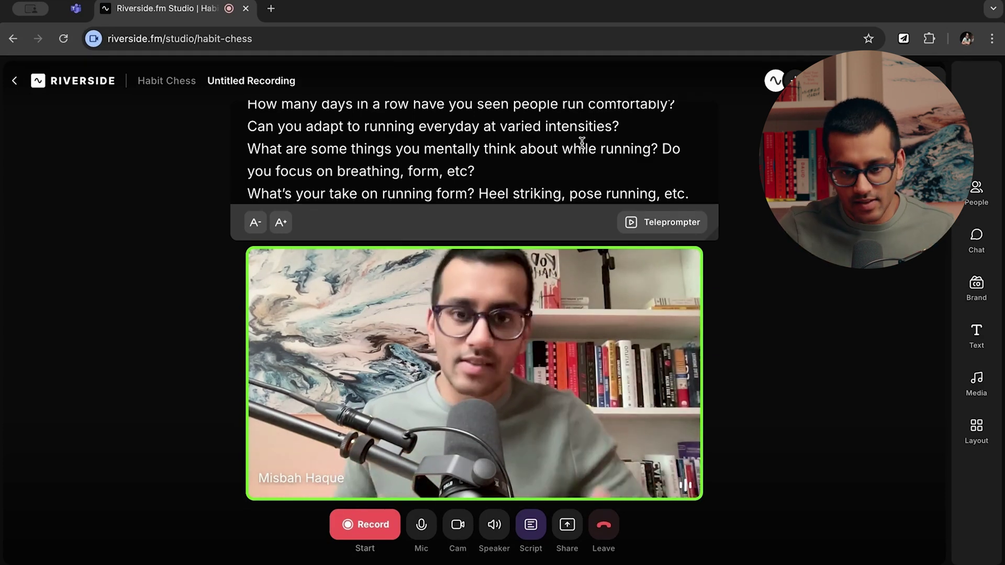
Preview the script in teleprompter mode, then close it to restore the full-size video.
left_click(672, 223)
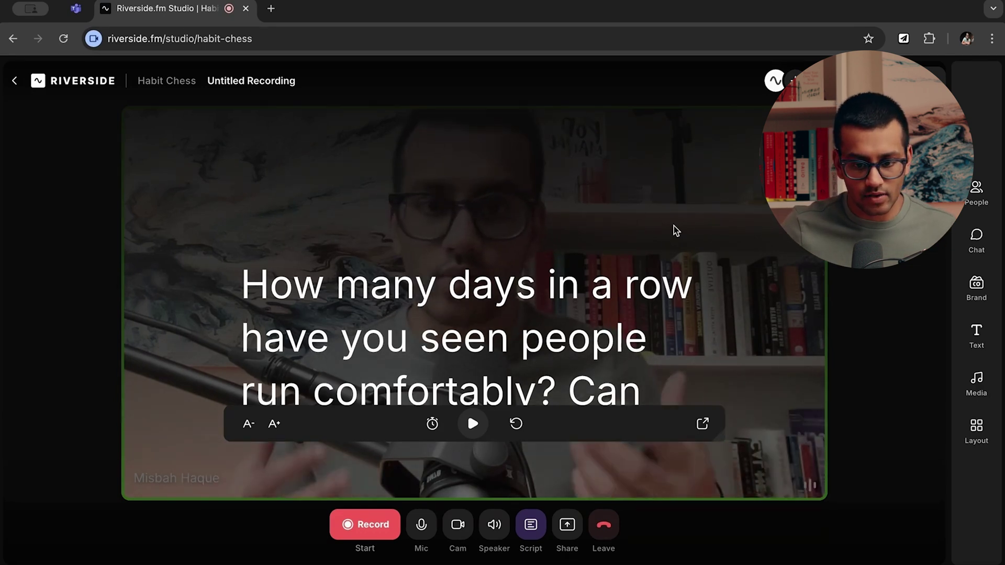
scroll(637, 314, "down", 8)
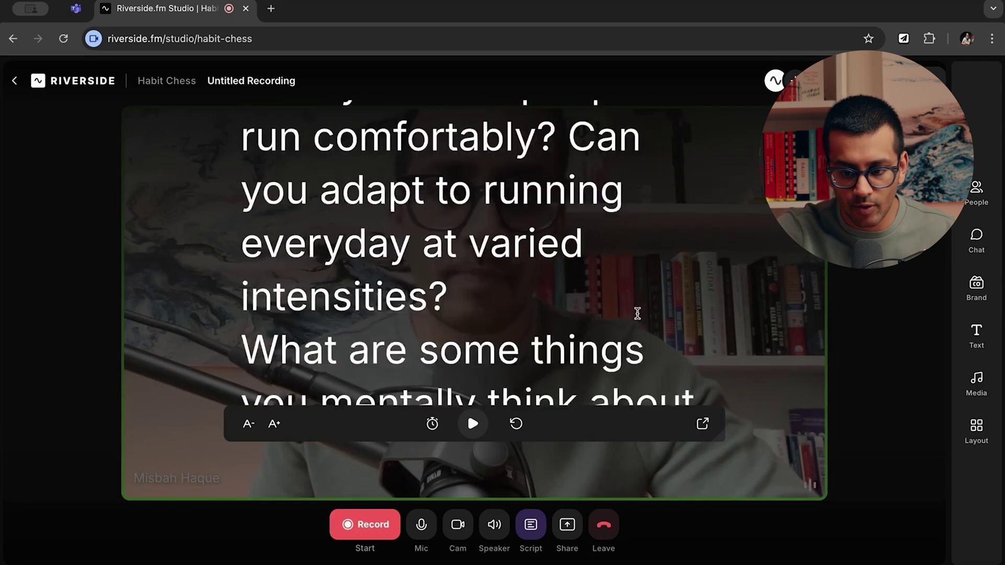
scroll(637, 313, "down", 20)
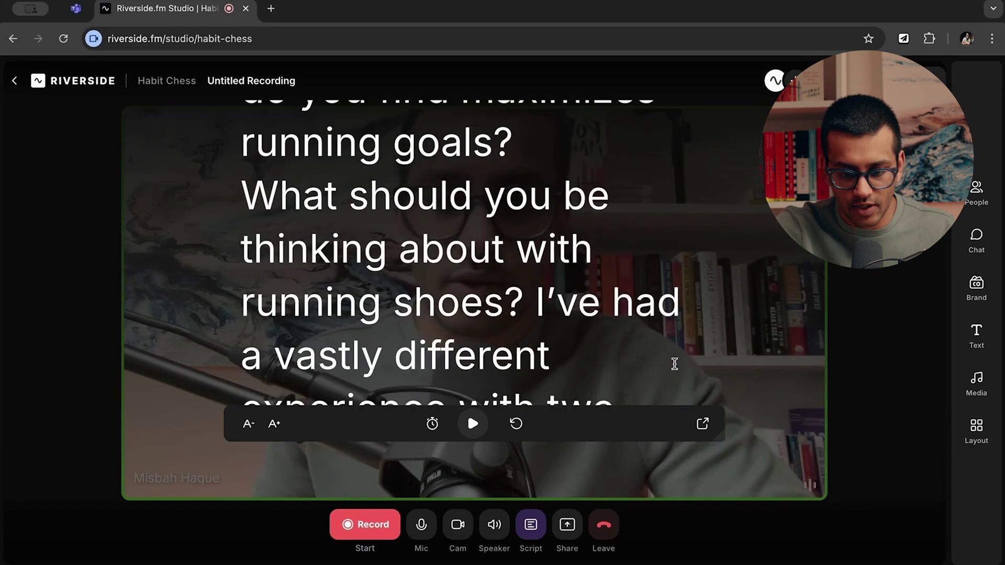
scroll(650, 297, "down", 3)
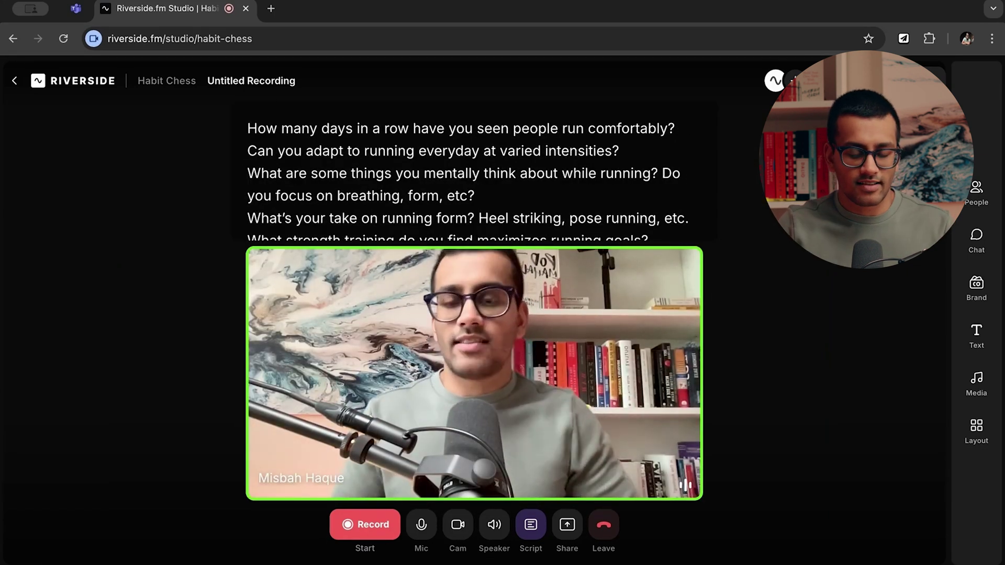
mouse_move(618, 185)
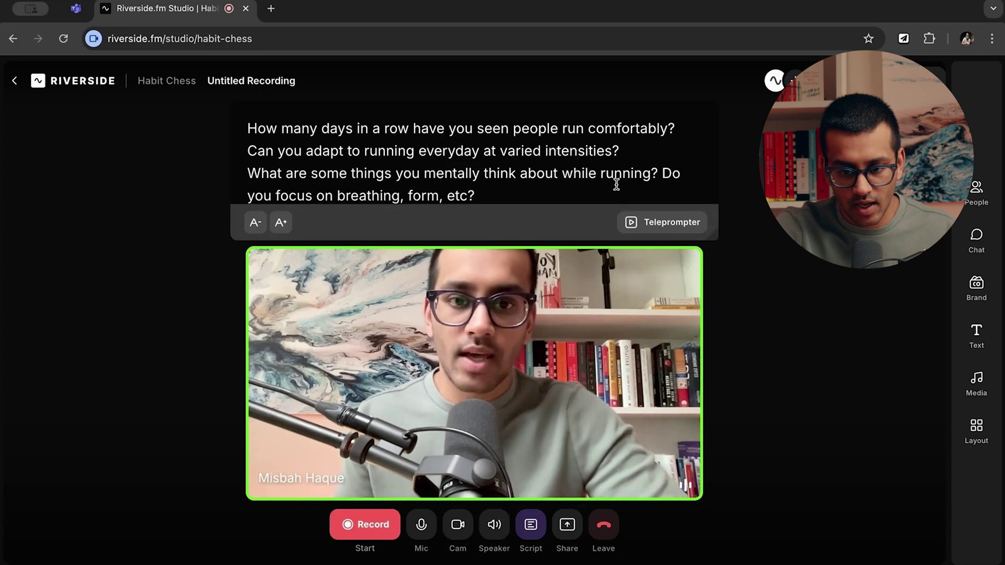
scroll(602, 180, "down", 1)
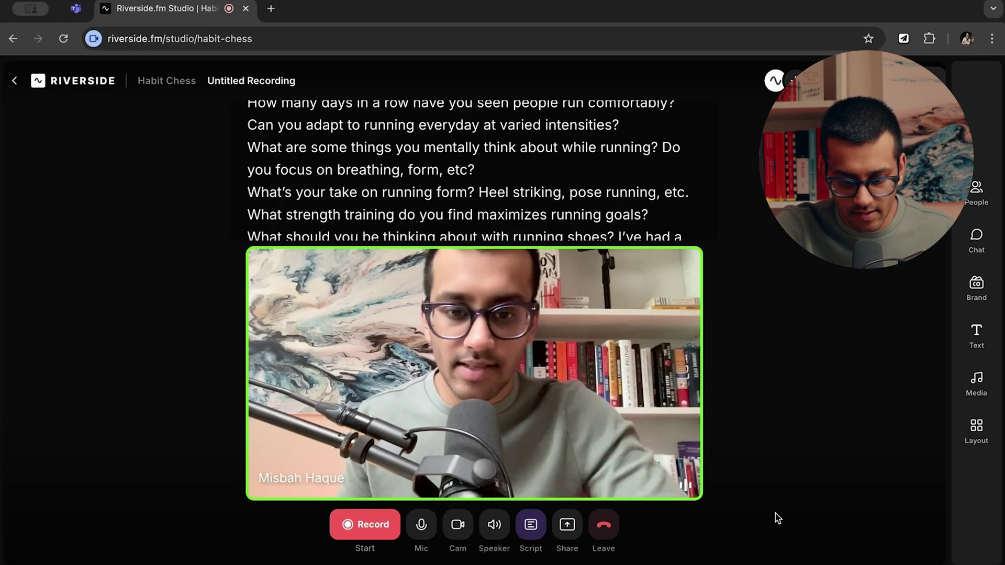
left_click(530, 525)
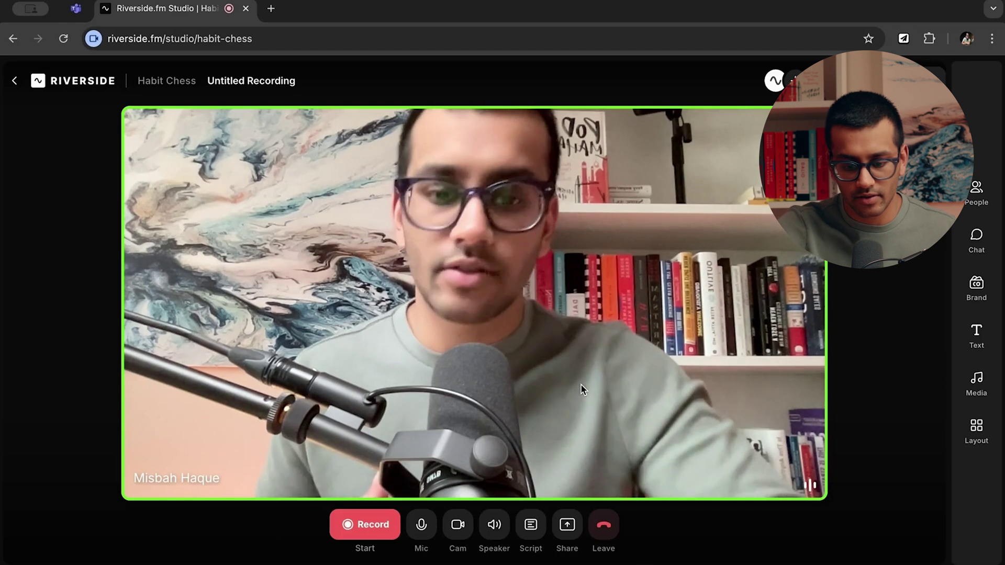
left_click(564, 534)
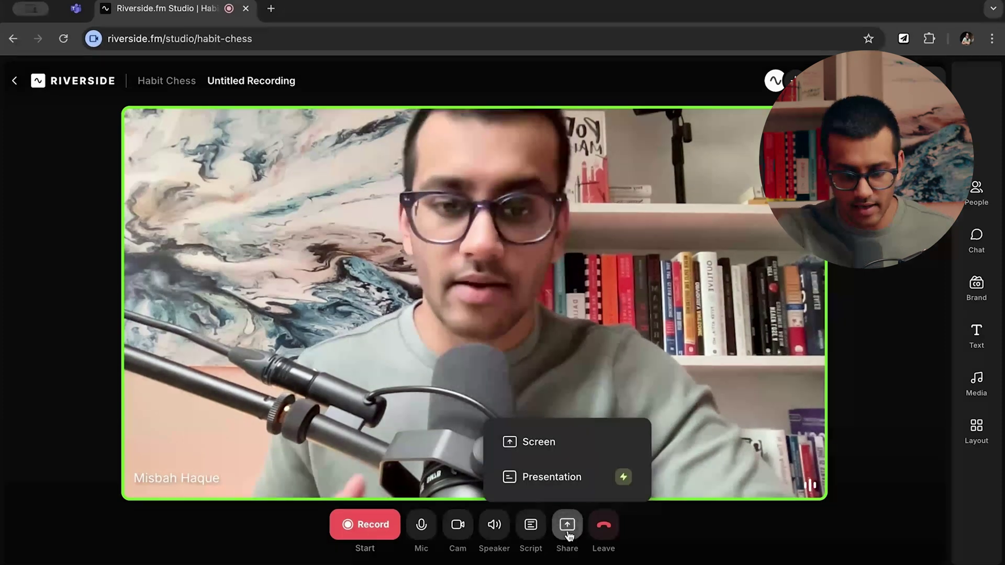
left_click(667, 434)
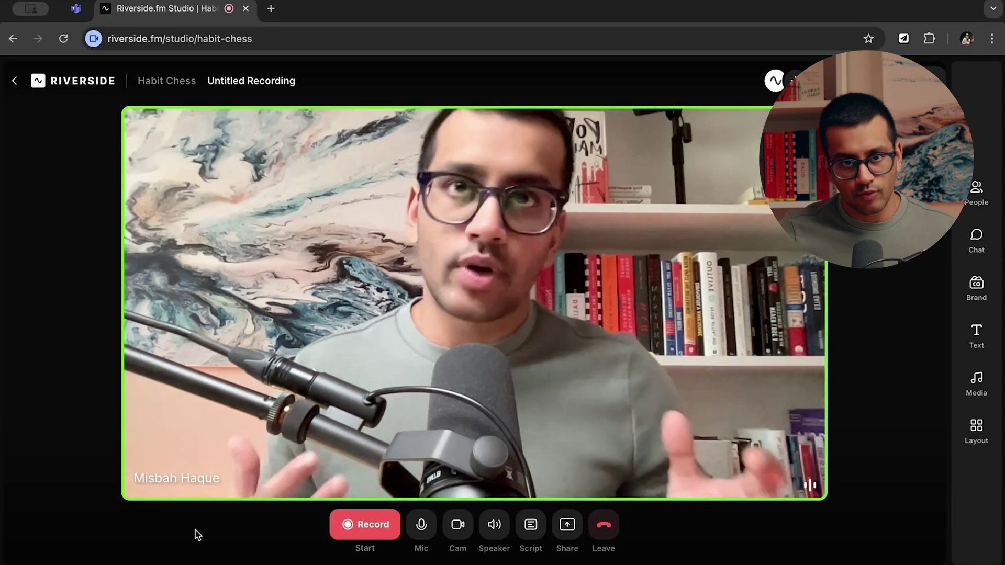
left_click(456, 527)
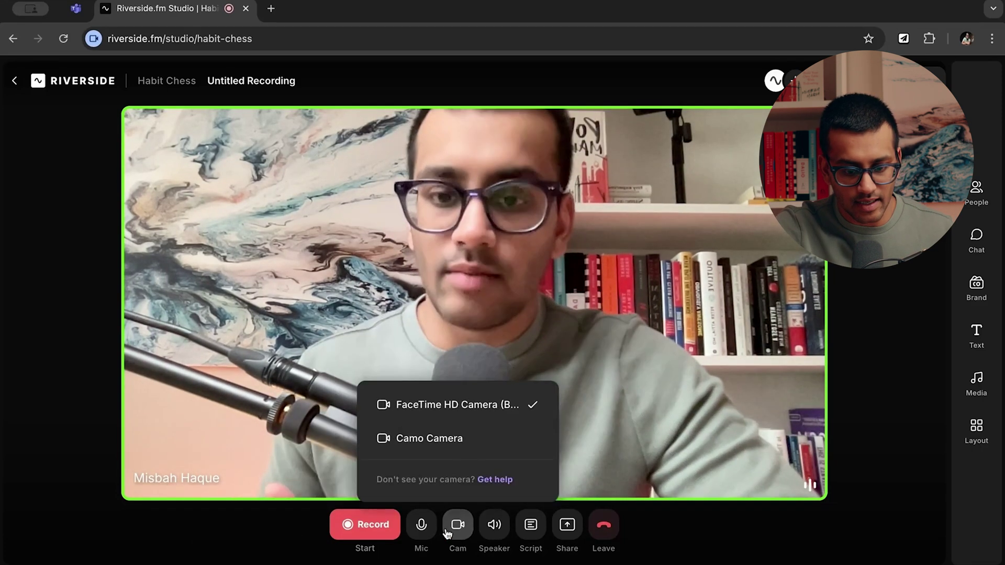
left_click(421, 529)
left_click(494, 537)
left_click(453, 528)
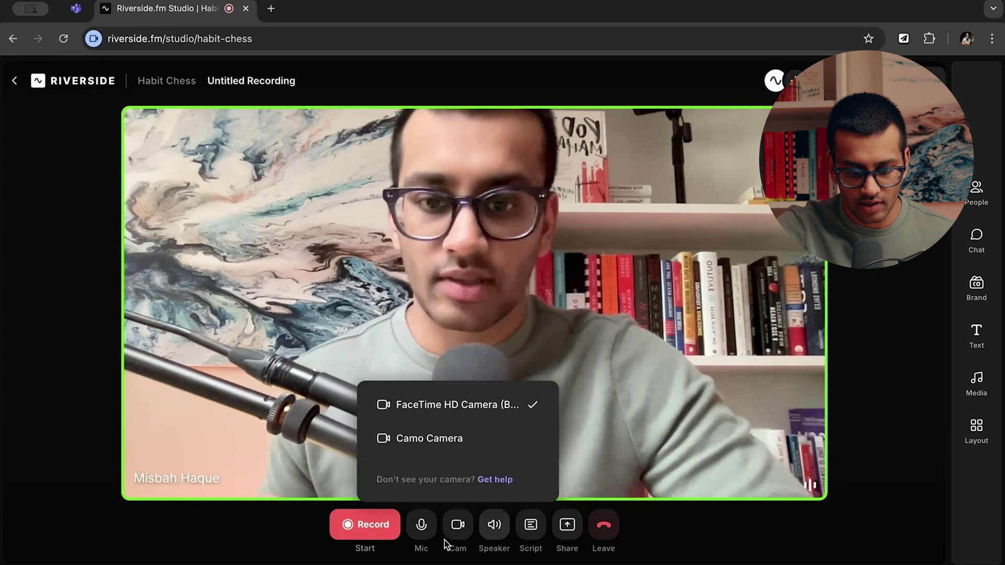
left_click(421, 529)
left_click(456, 539)
left_click(492, 539)
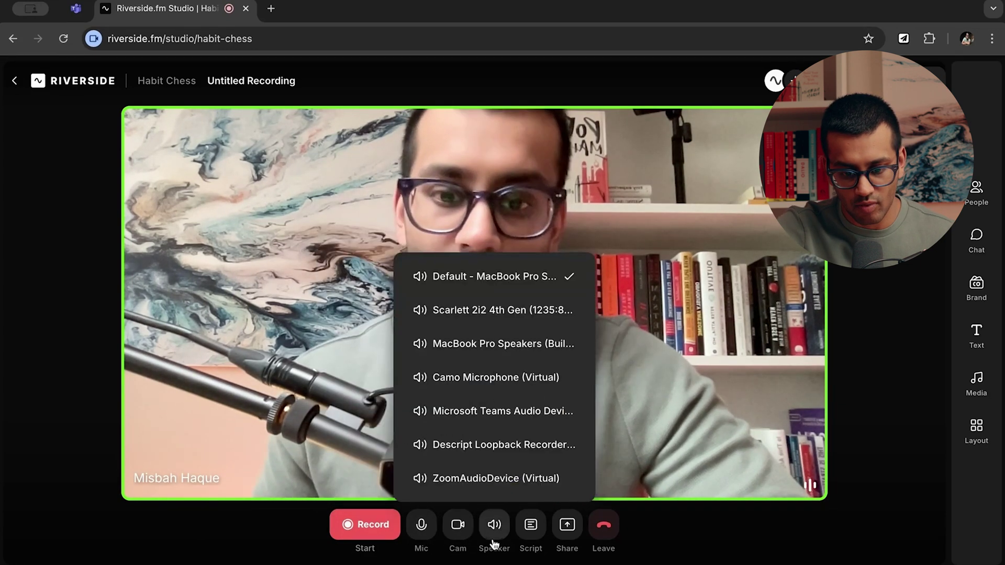
left_click(551, 248)
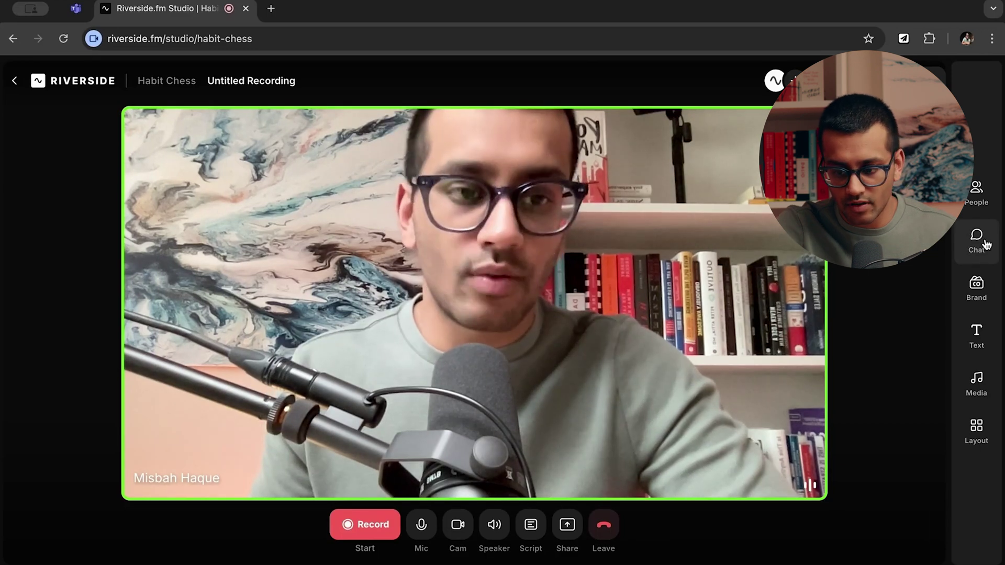
Cycle through the Chat and People panels, then show the Brand panel with Inter Regular font and Clean name style.
left_click(985, 244)
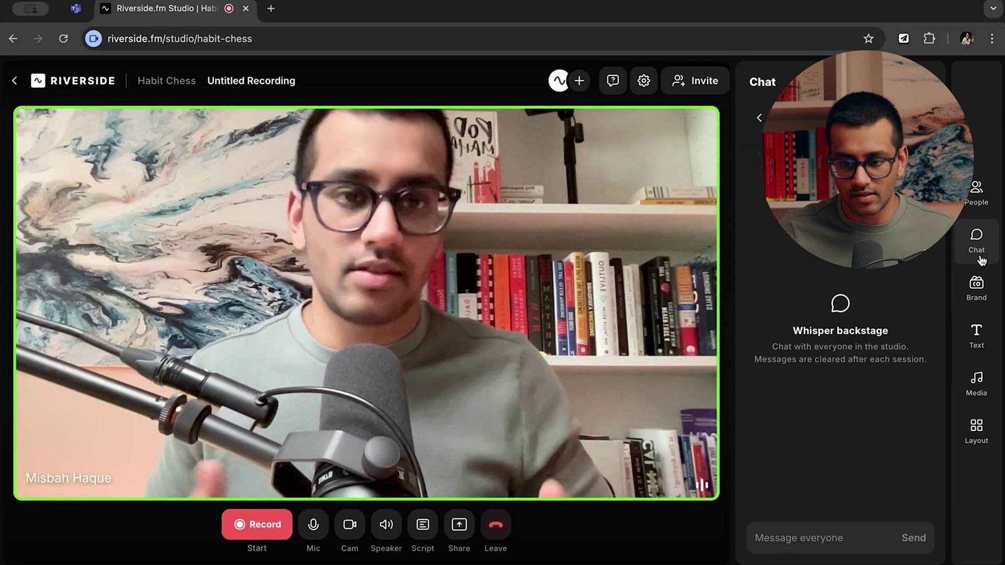
left_click(977, 194)
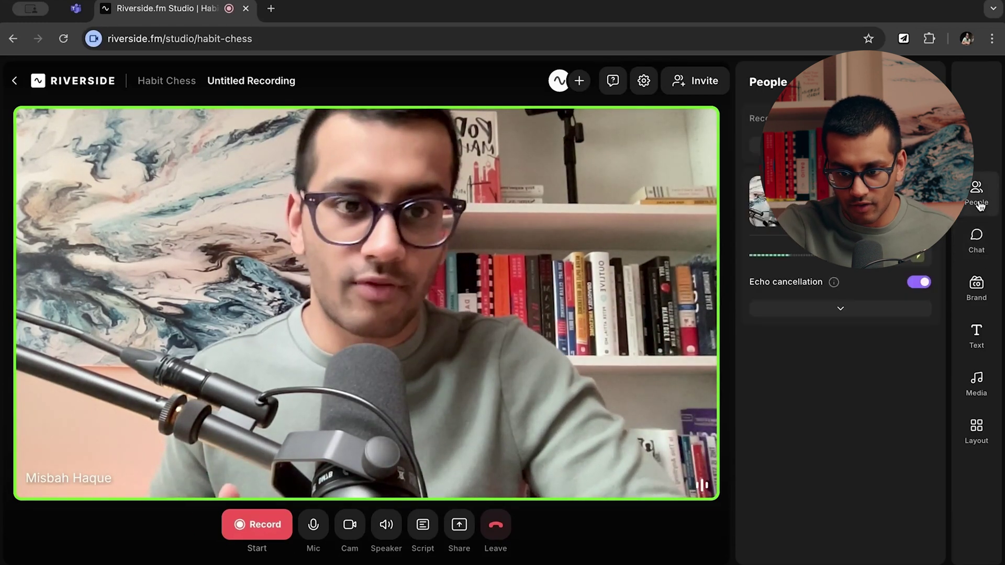
left_click(977, 238)
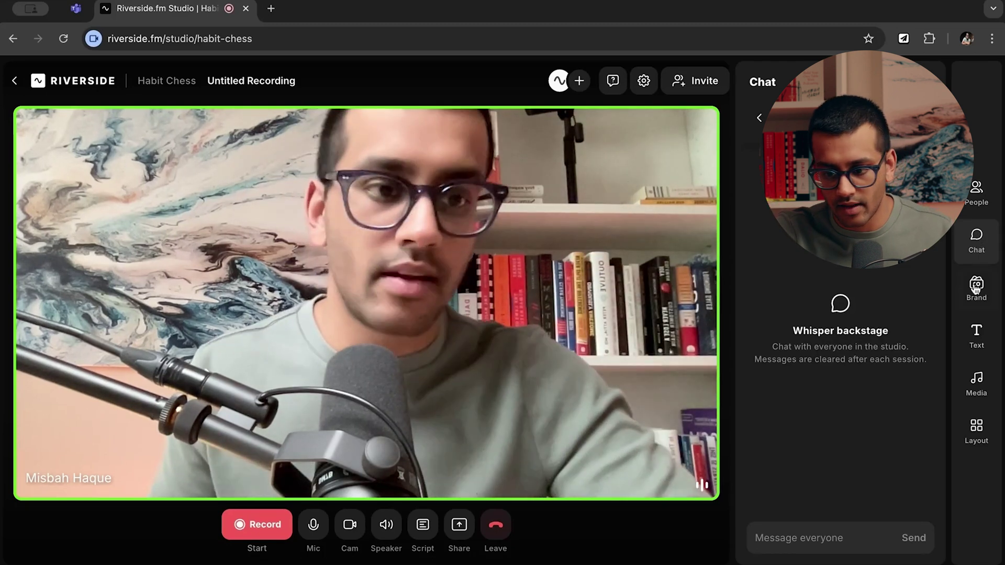
left_click(984, 304)
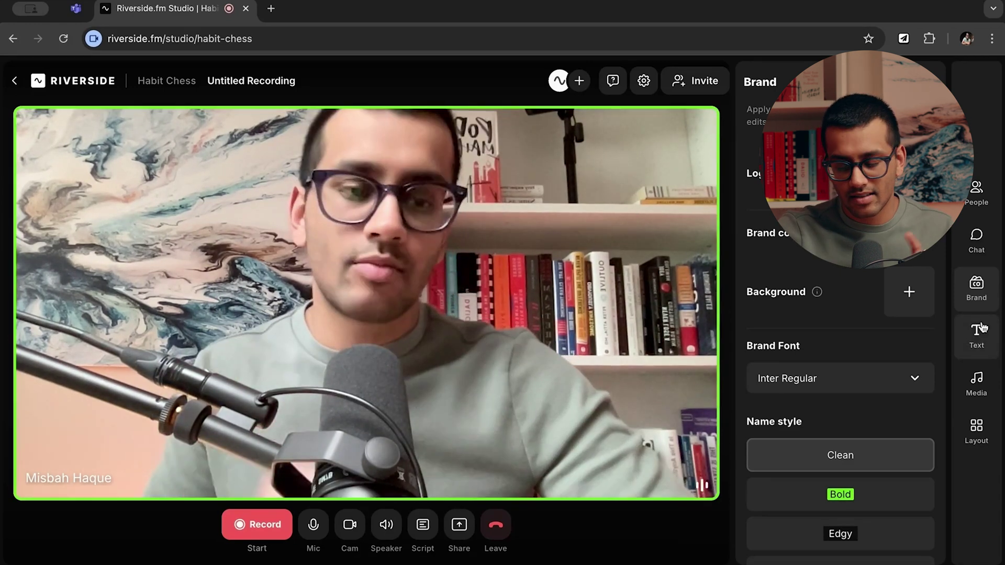
Add a 'Subscribe to my channel' text overlay and show it live.
left_click(976, 338)
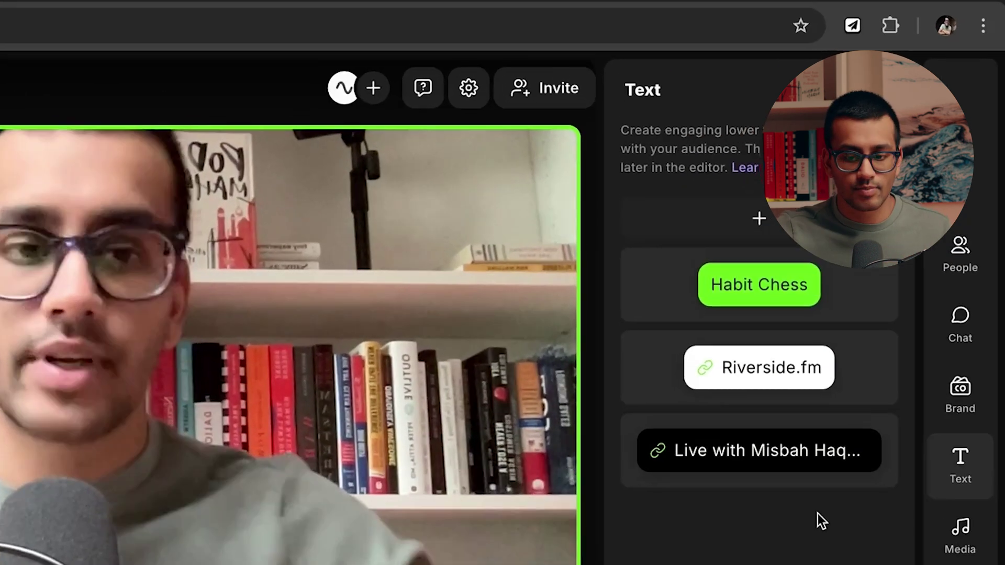
mouse_move(849, 227)
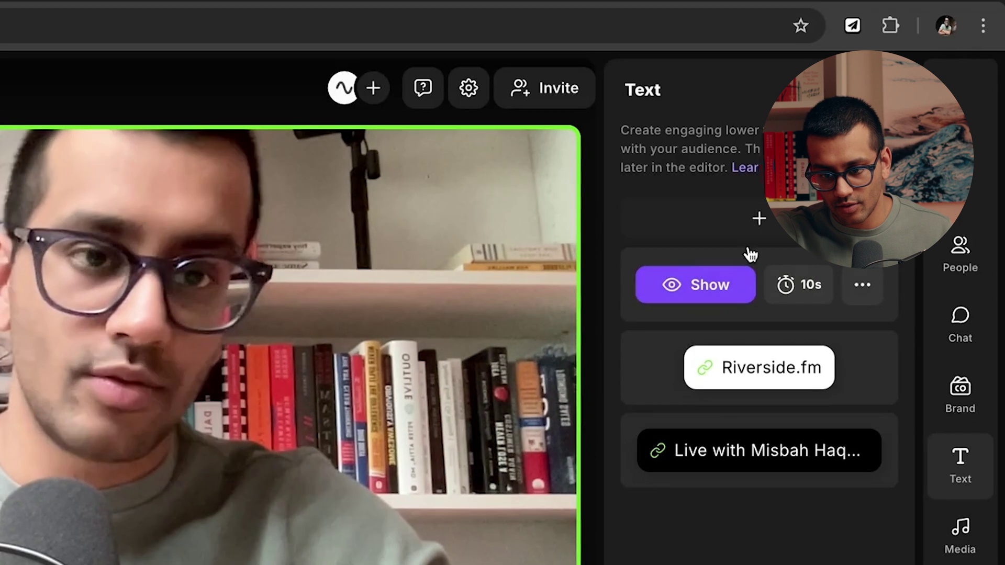
left_click(753, 233)
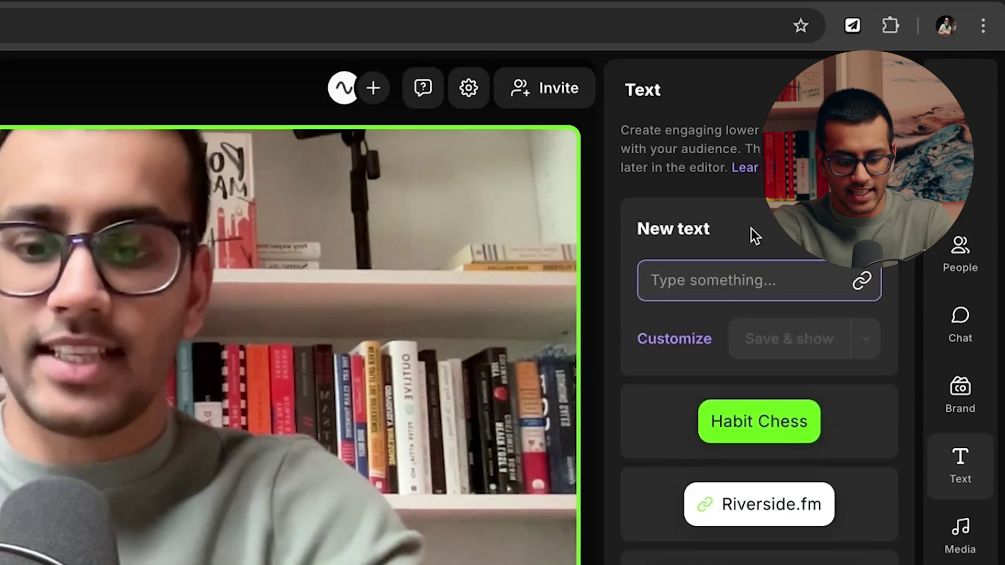
type("Subscribe to")
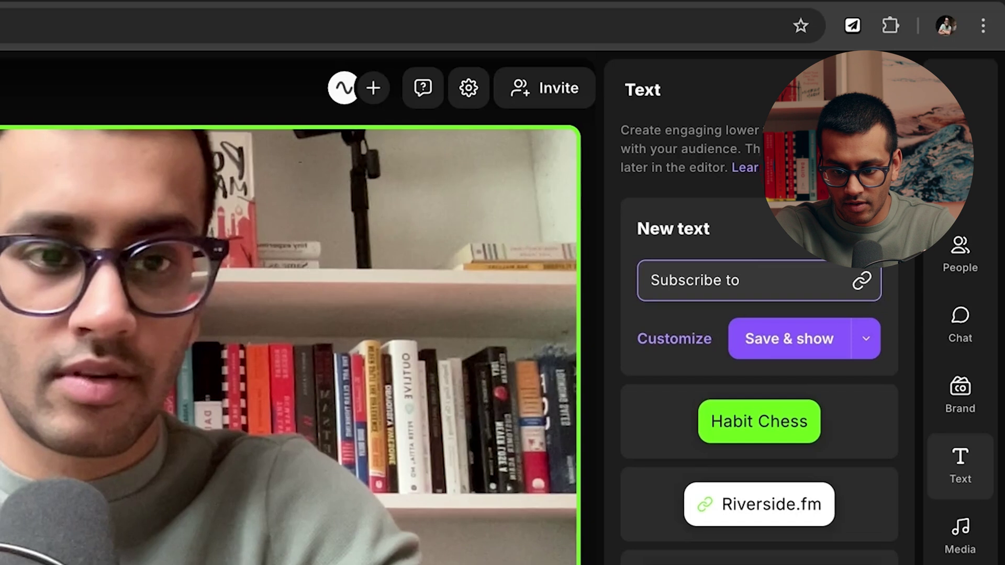
type(" my channel")
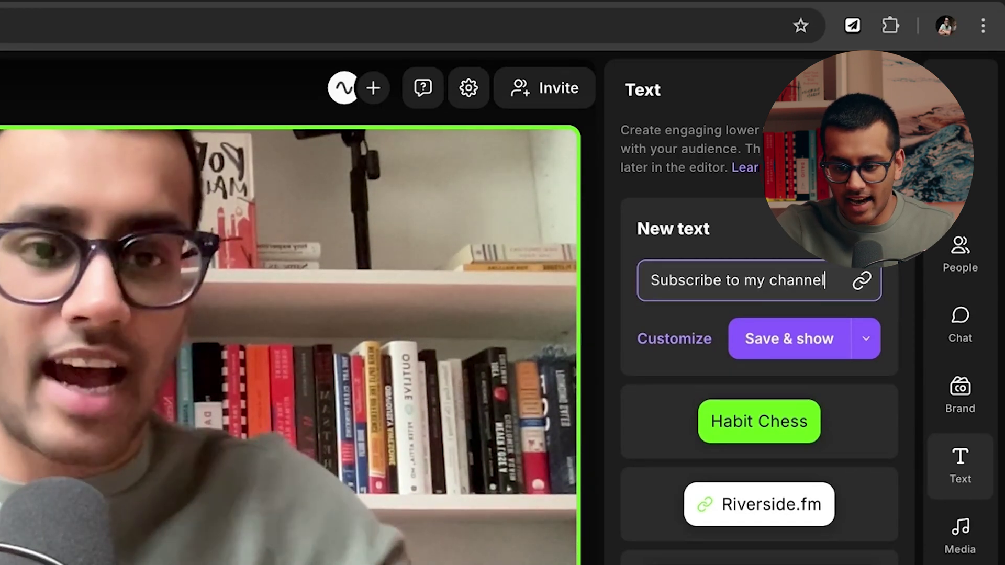
left_click(804, 328)
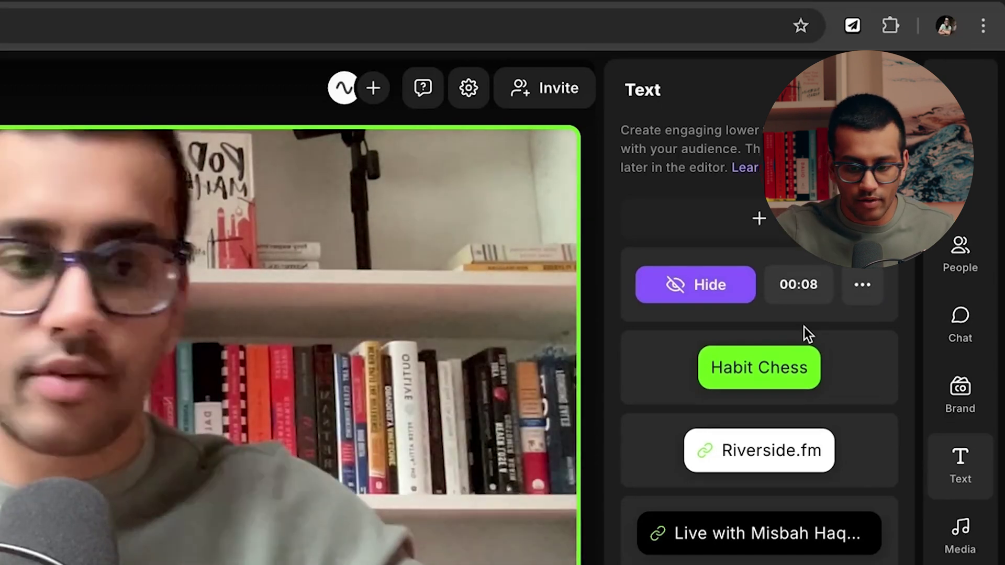
Open and close the new text item's more-options menu.
mouse_move(901, 453)
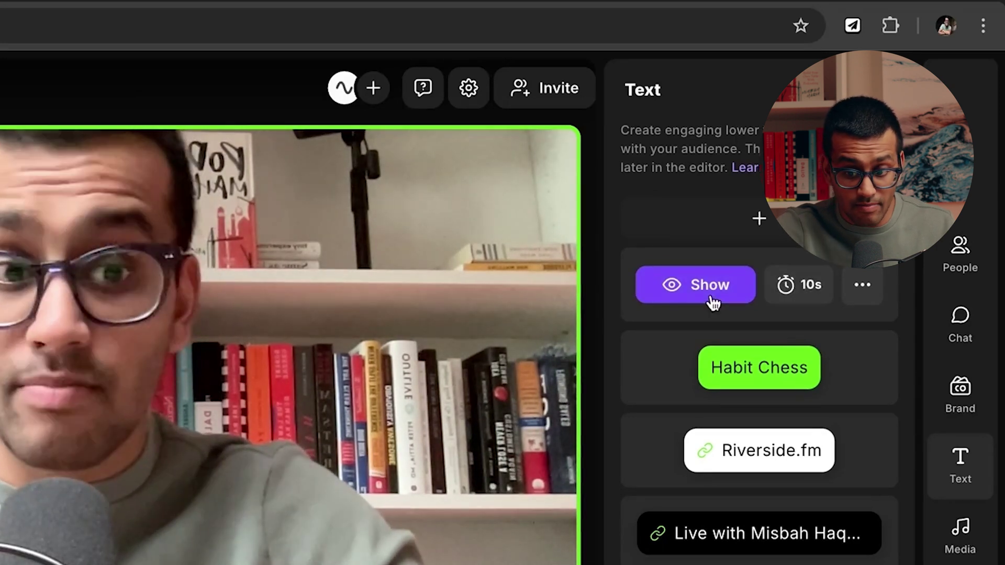
left_click(863, 294)
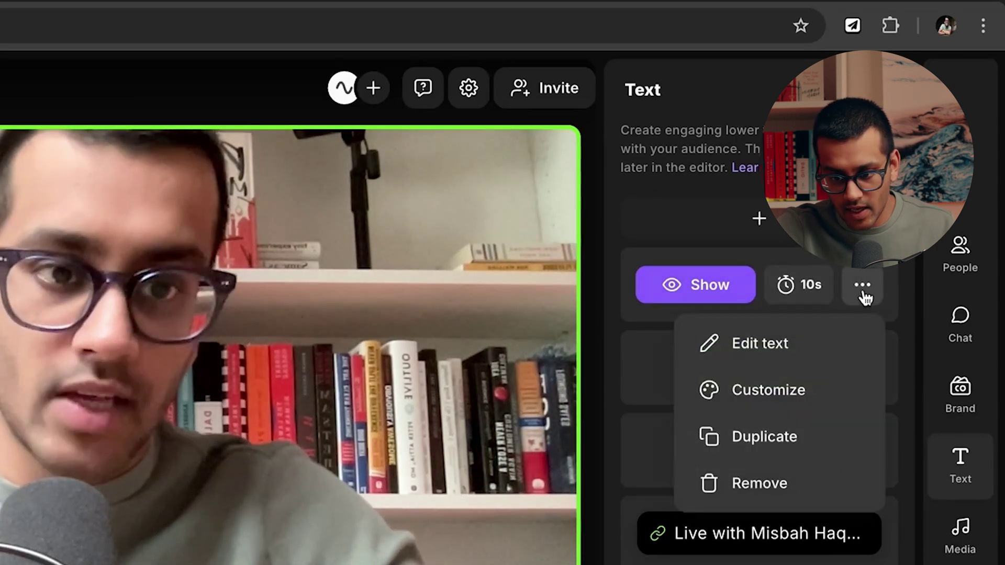
left_click(863, 294)
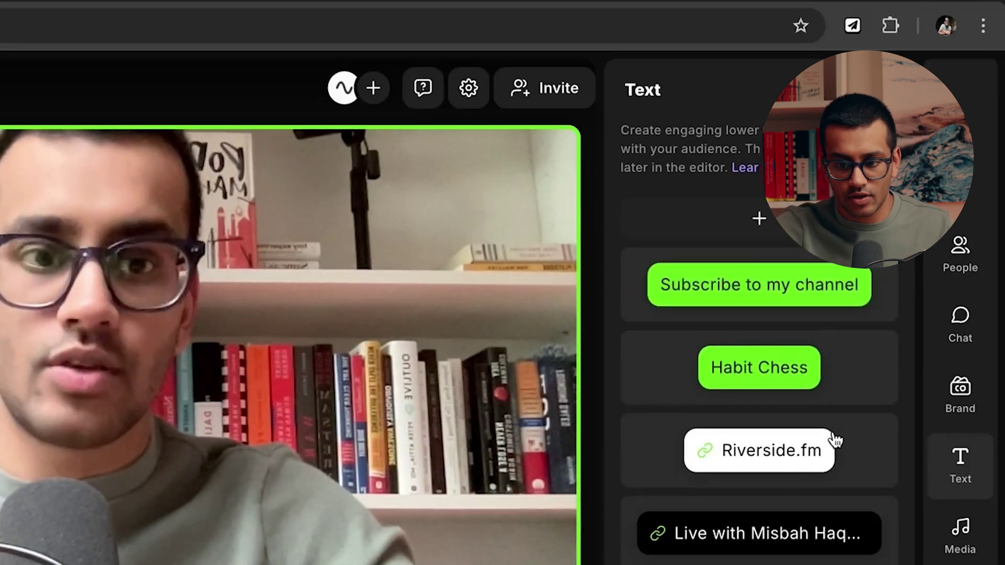
mouse_move(835, 437)
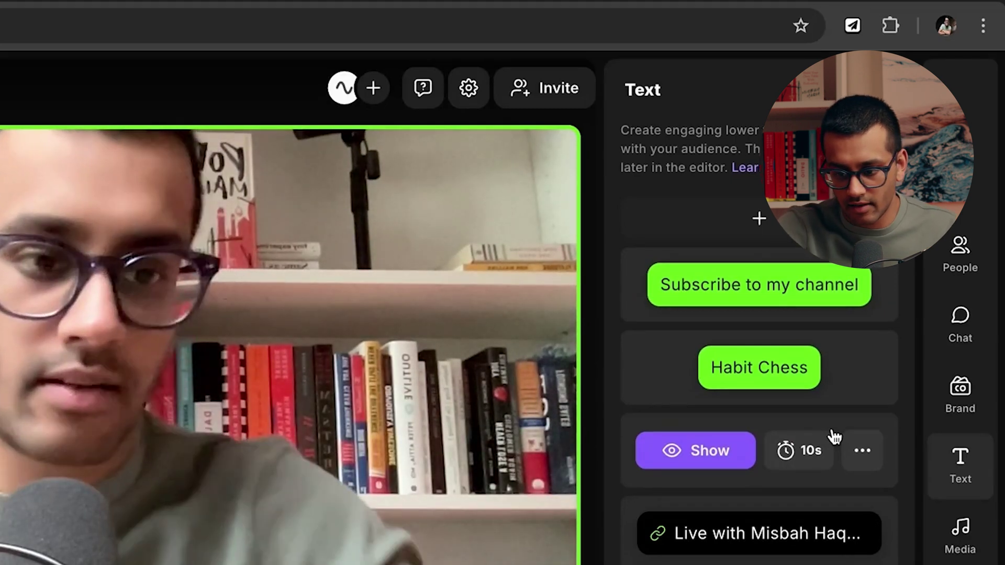
Browse the Media sound clips such as Clapping, Drum Roll and Laughing, then show the Layout choices.
left_click(967, 549)
scroll(713, 431, "down", 2)
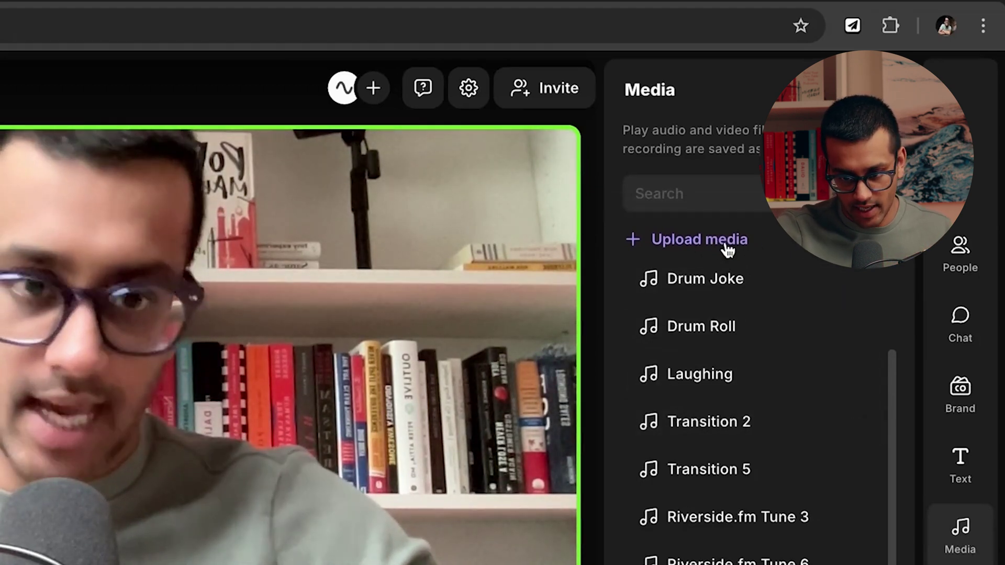
scroll(726, 348, "up", 2)
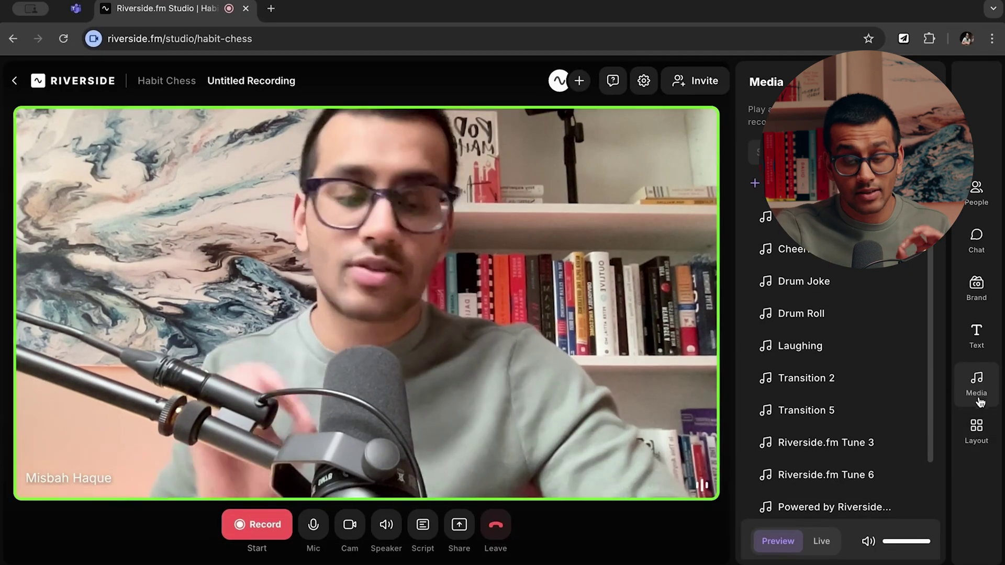
left_click(977, 430)
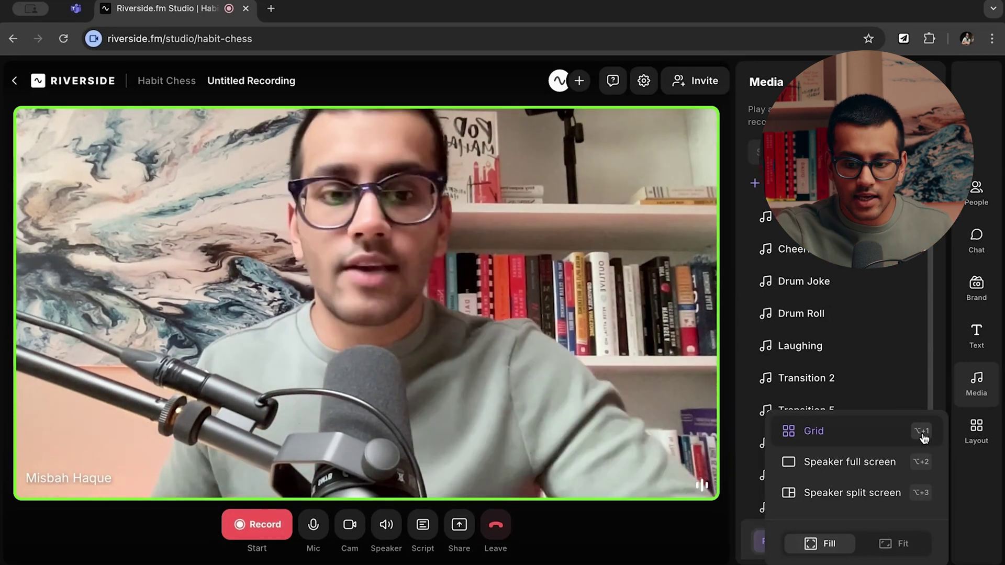
Set the stage to Speaker full screen with Fill framing and close the layout options.
left_click(866, 501)
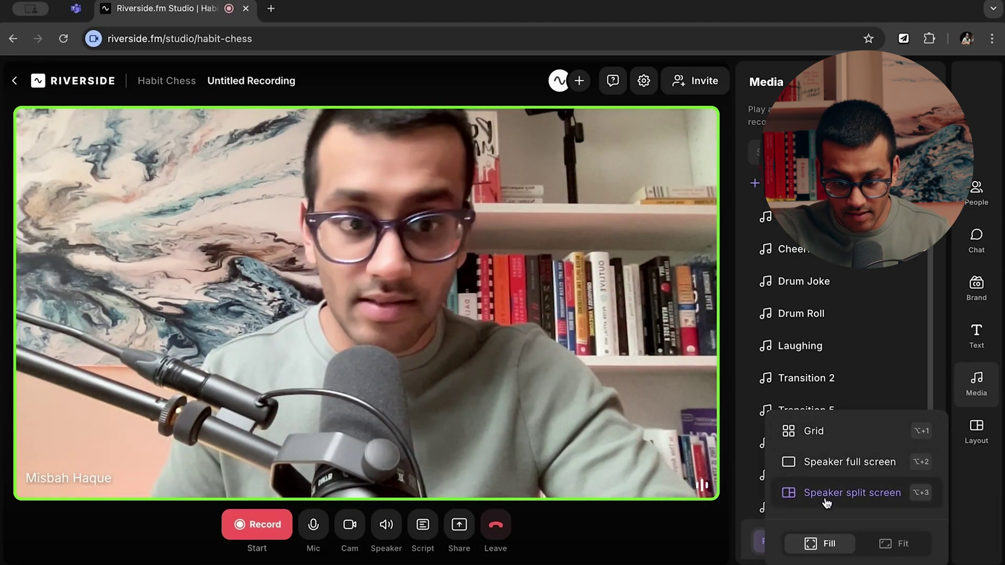
left_click(906, 474)
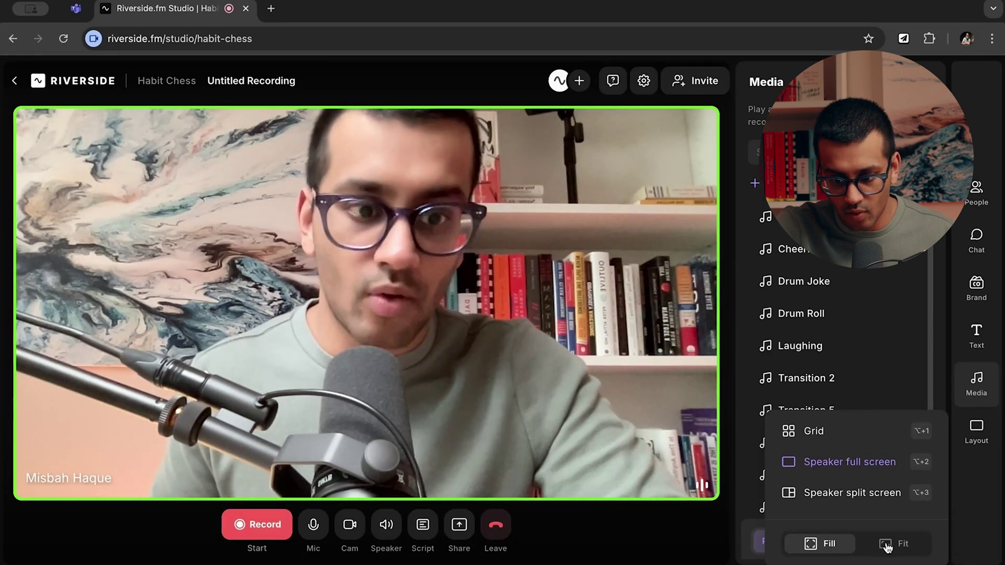
left_click(900, 550)
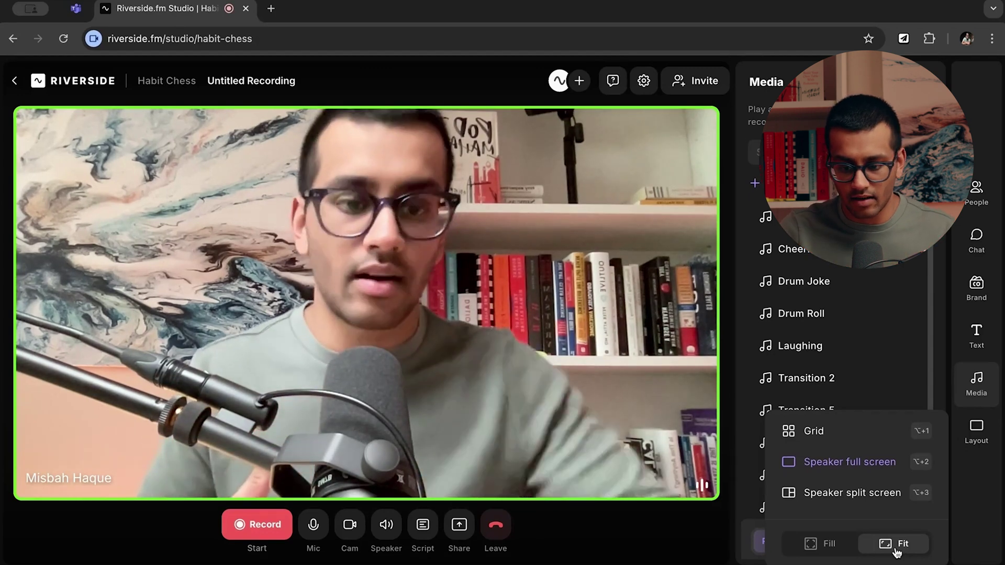
left_click(830, 544)
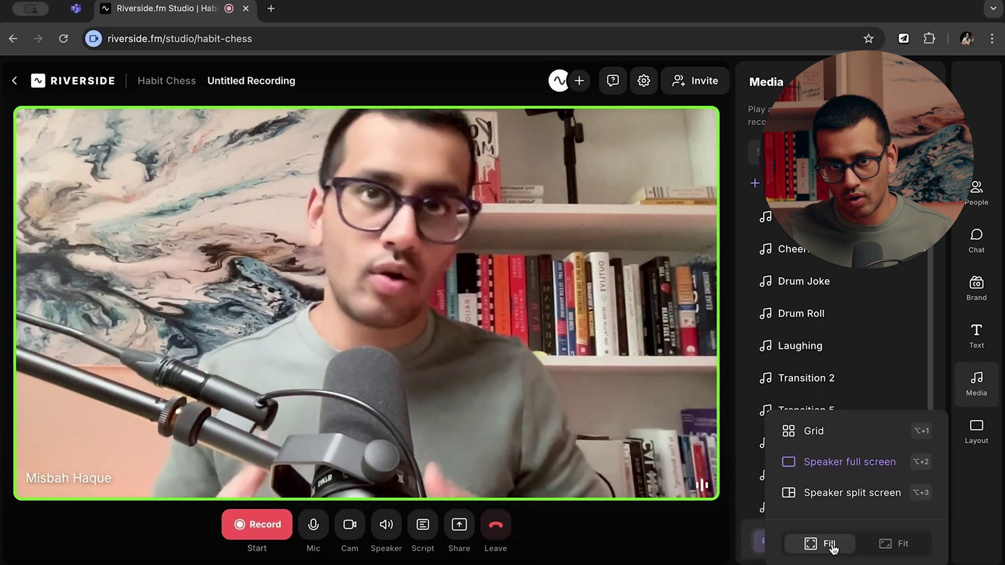
left_click(411, 174)
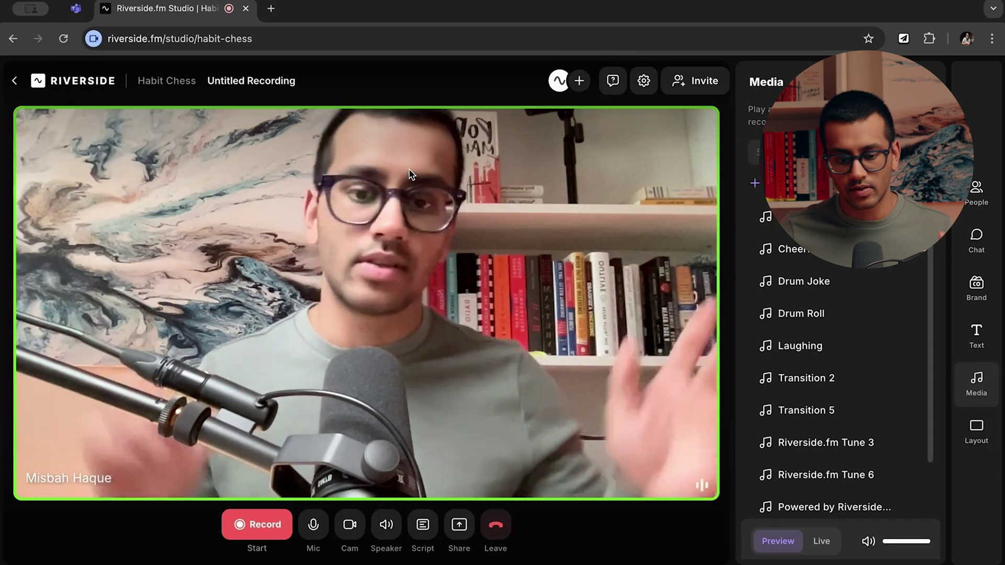
Check the Record menu options and dismiss them without starting a recording.
left_click(248, 535)
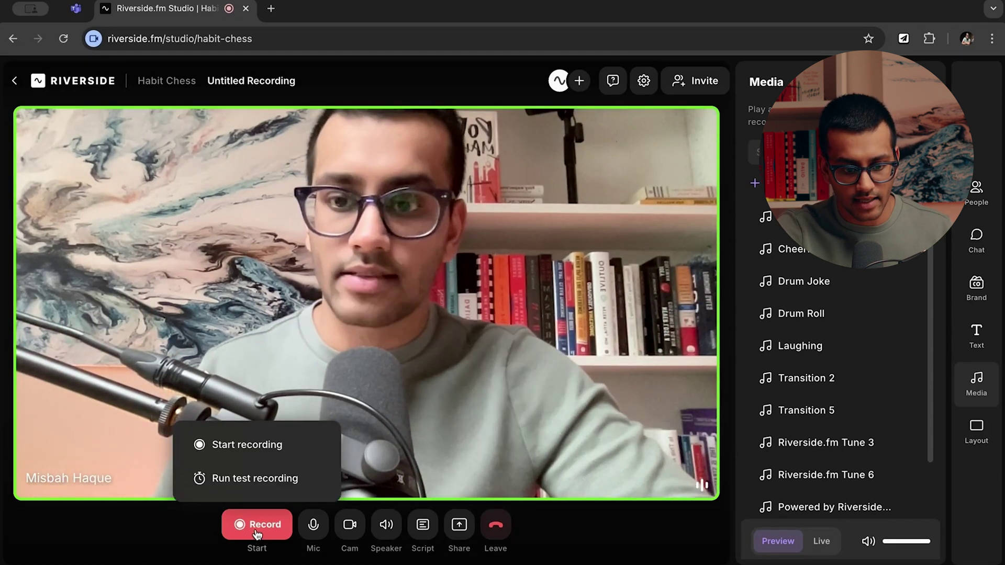
left_click(447, 332)
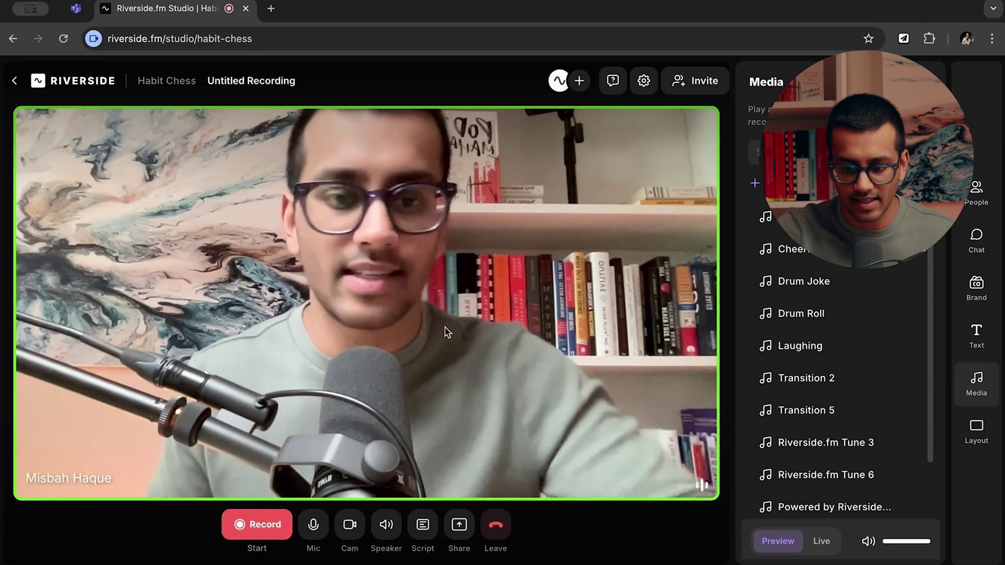
mouse_move(361, 329)
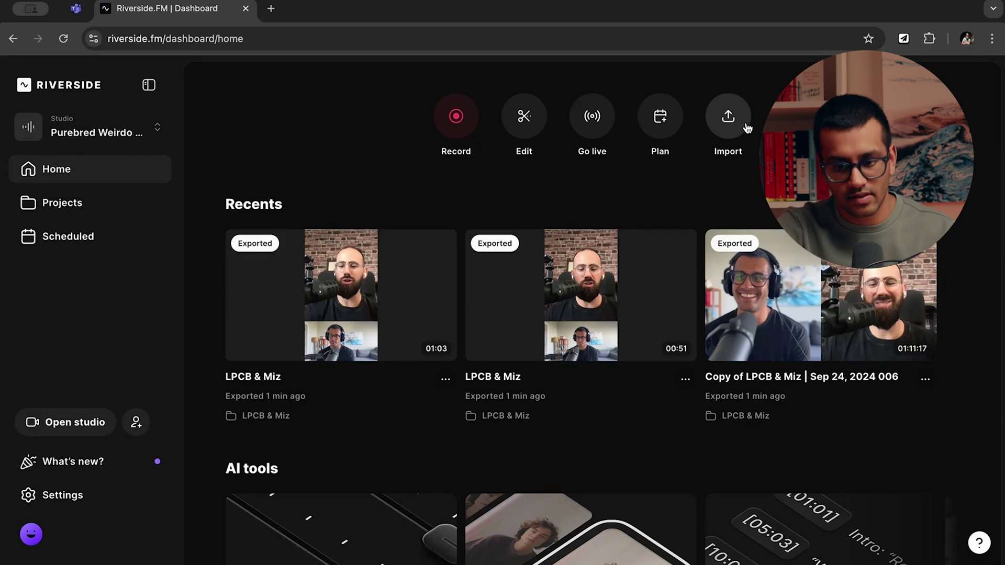
Open and close the Import file upload and Start editing dialogs without choosing anything.
left_click(744, 128)
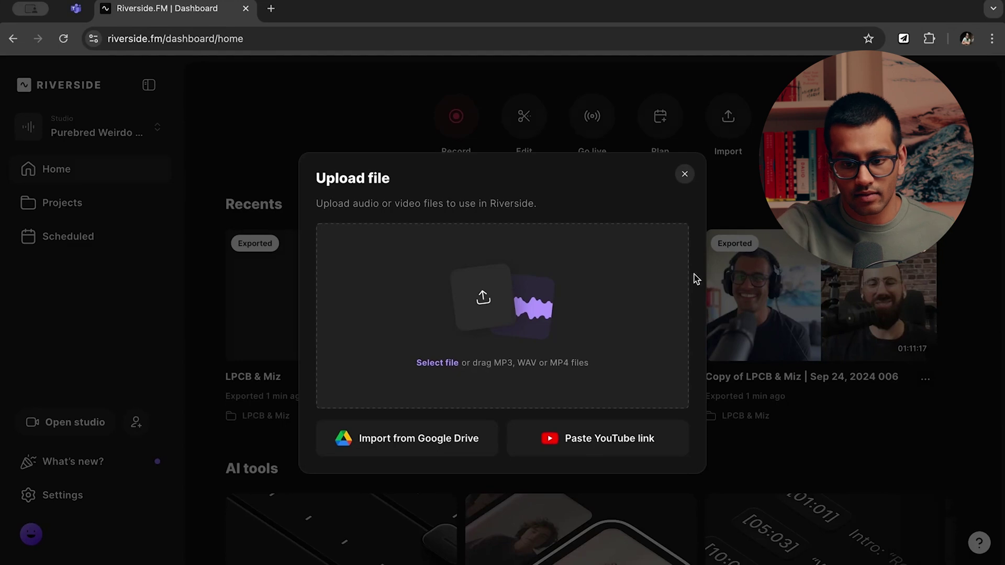
left_click(684, 175)
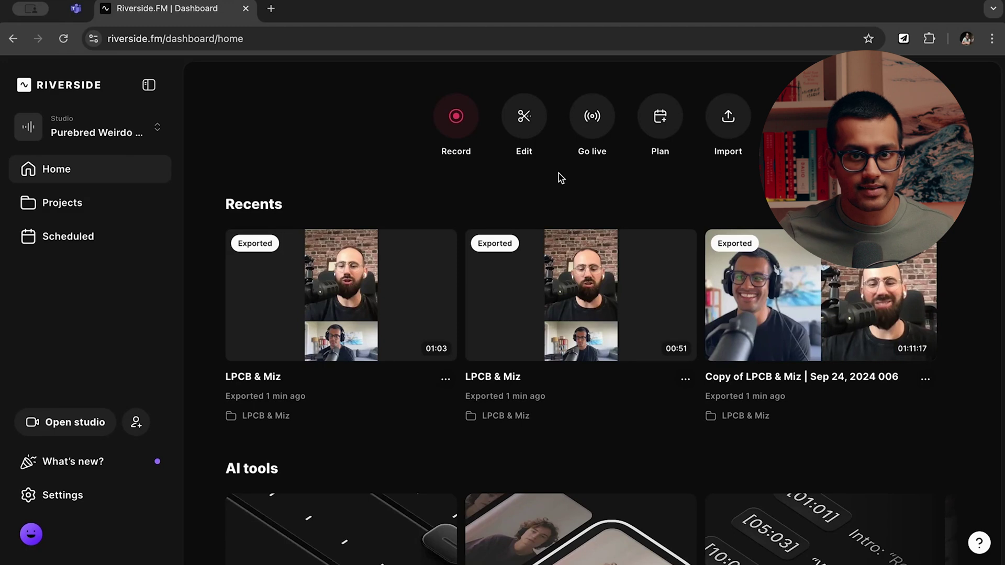
left_click(528, 120)
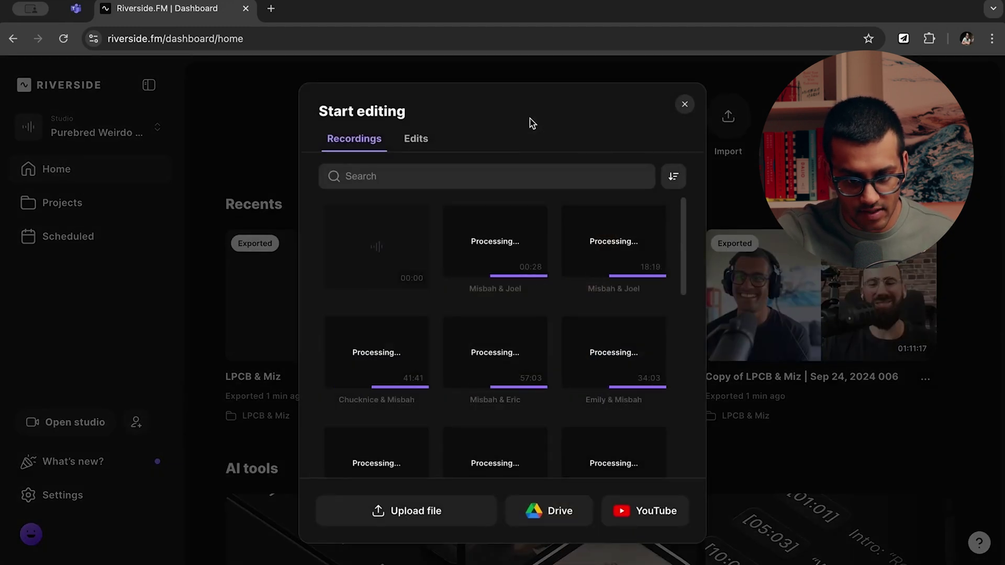
left_click(685, 104)
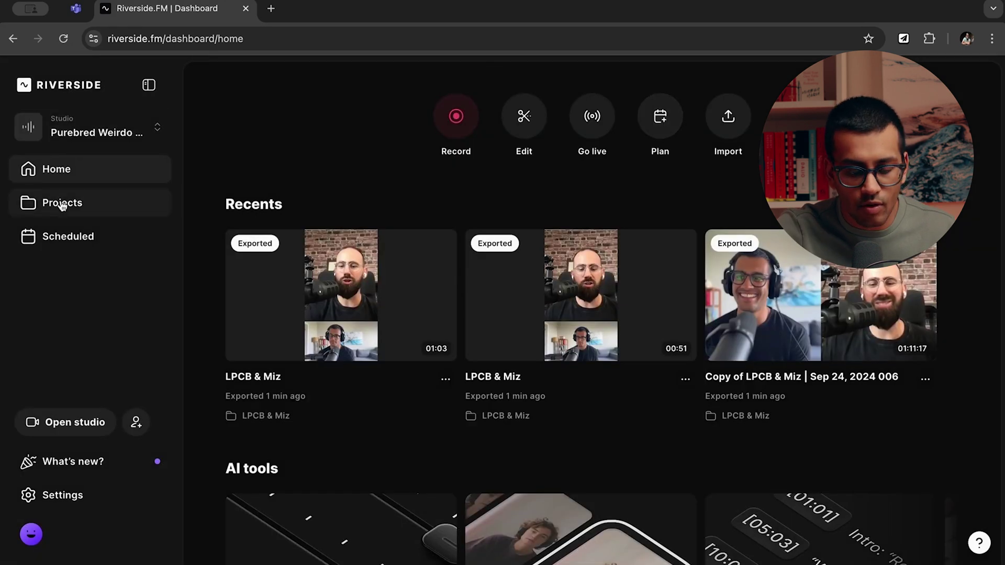
Switch to the Habit Chess studio and show its Projects page.
left_click(105, 132)
left_click(90, 167)
left_click(81, 203)
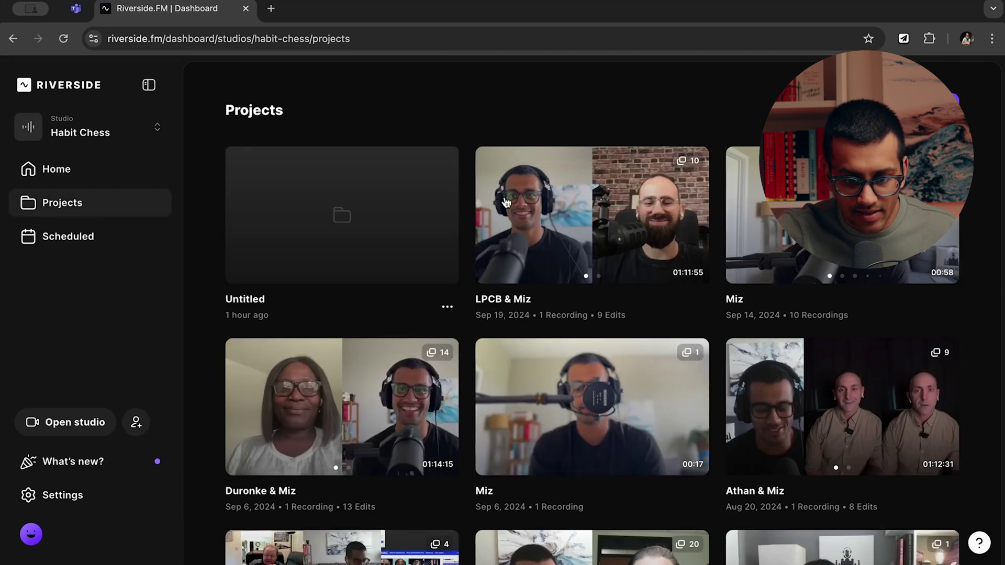
Open the LPCB & Miz project and scroll through its page.
left_click(550, 243)
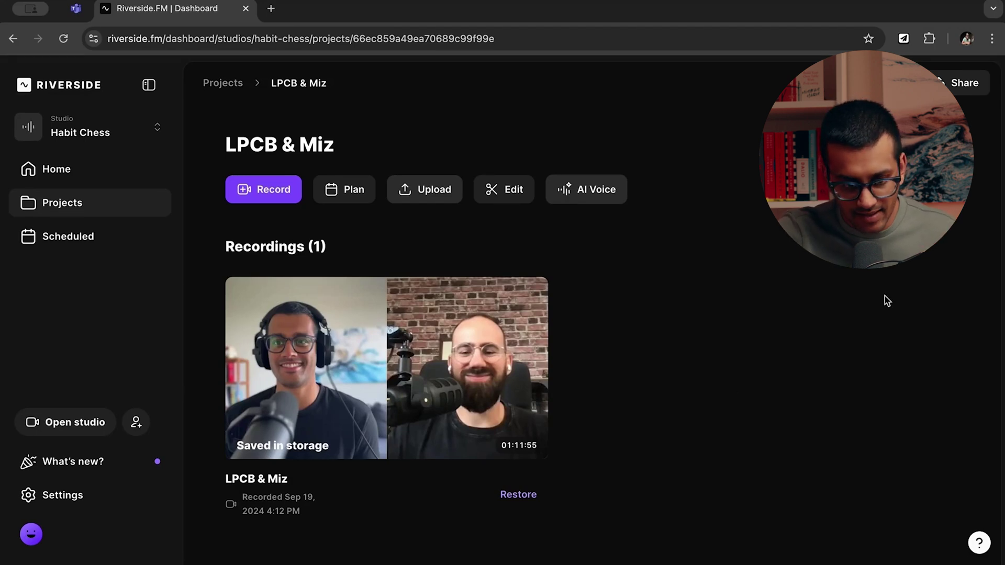
scroll(885, 297, "down", 3)
scroll(884, 296, "down", 1)
scroll(885, 296, "down", 3)
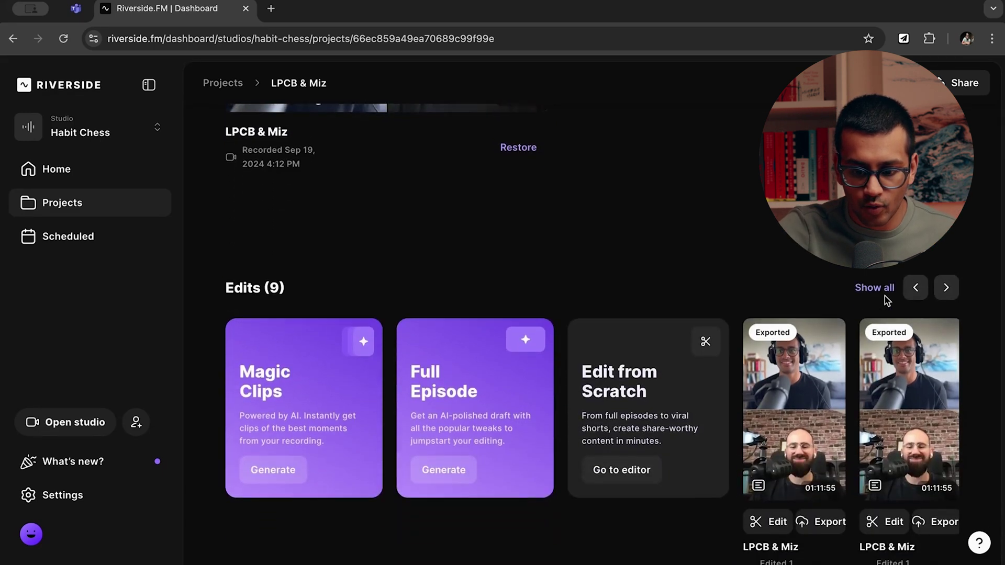
scroll(859, 298, "up", 6)
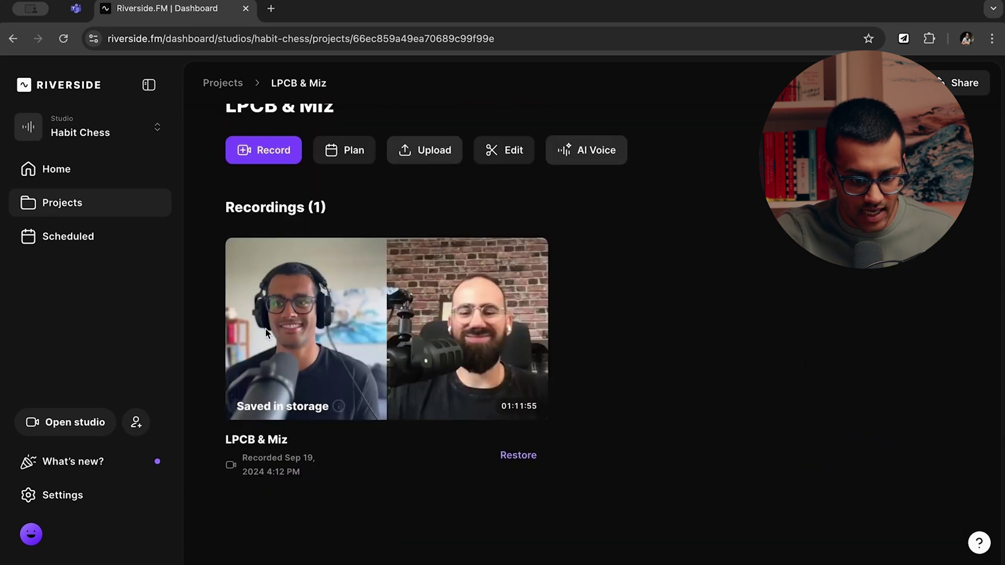
scroll(731, 325, "down", 7)
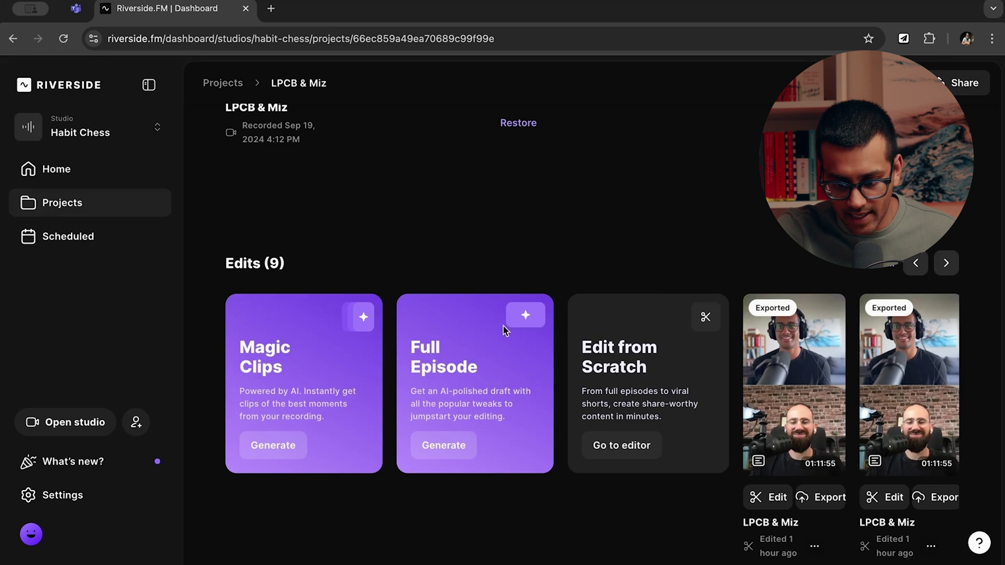
Page through the nine-item Edits carousel and back, then copy the project's share link.
mouse_move(932, 401)
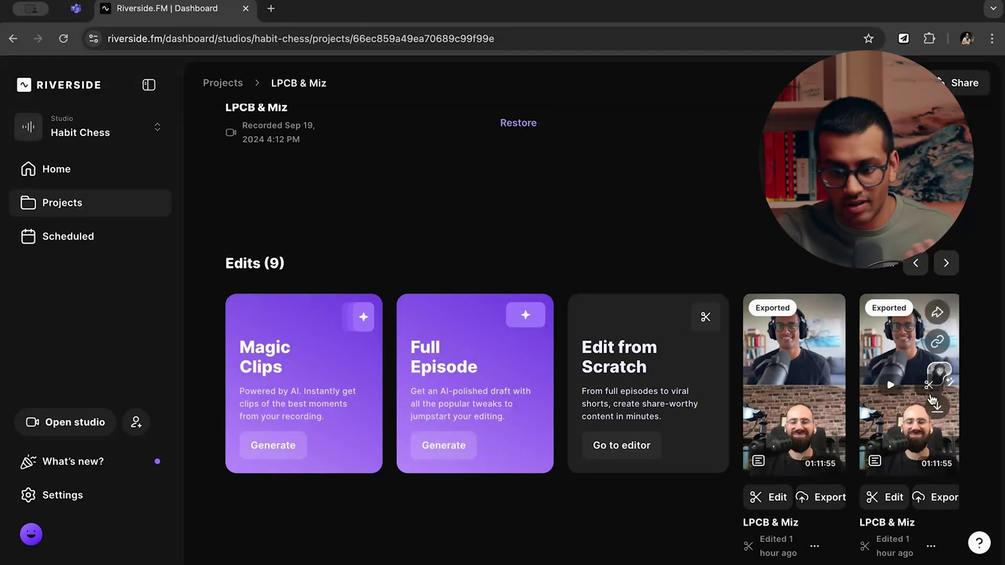
scroll(958, 335, "right", 1)
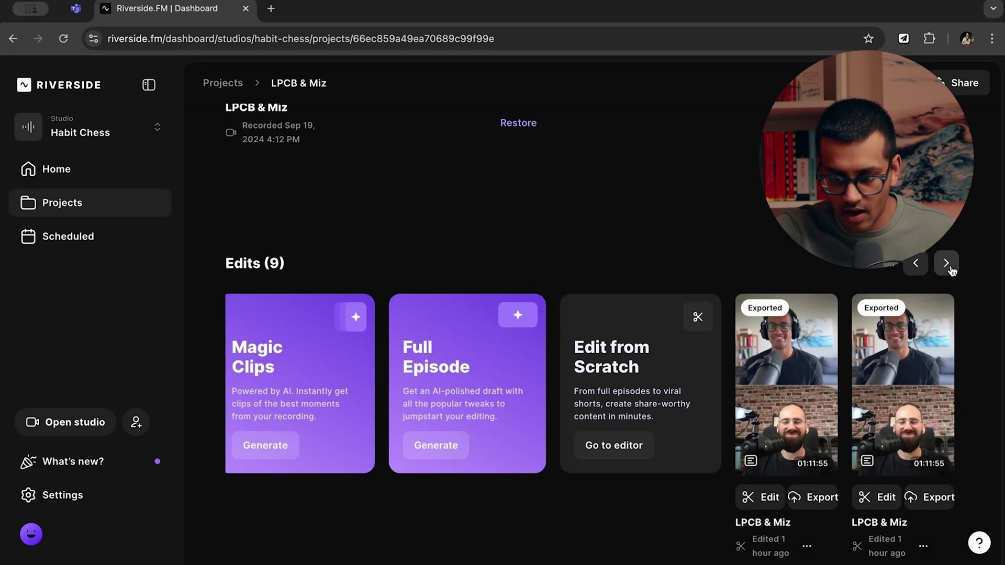
left_click(946, 263)
mouse_move(826, 409)
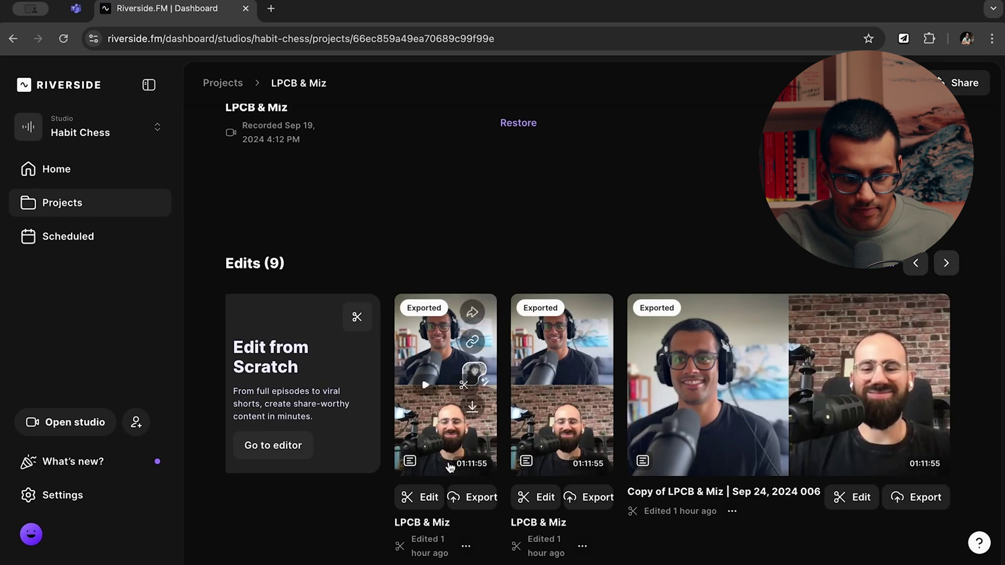
left_click(945, 265)
left_click(914, 264)
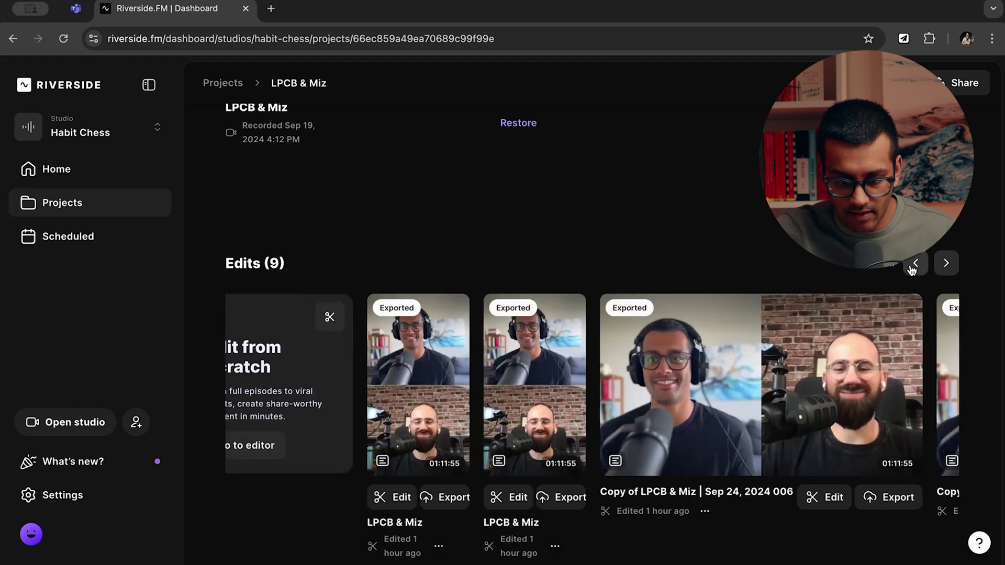
scroll(910, 266, "down", 1)
scroll(911, 268, "up", 5)
scroll(912, 270, "up", 2)
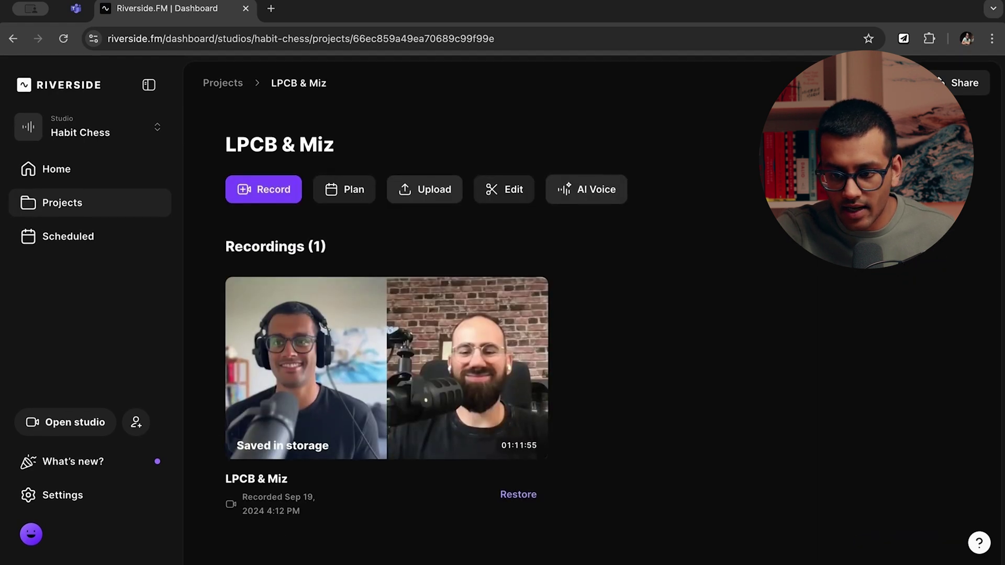
left_click(950, 83)
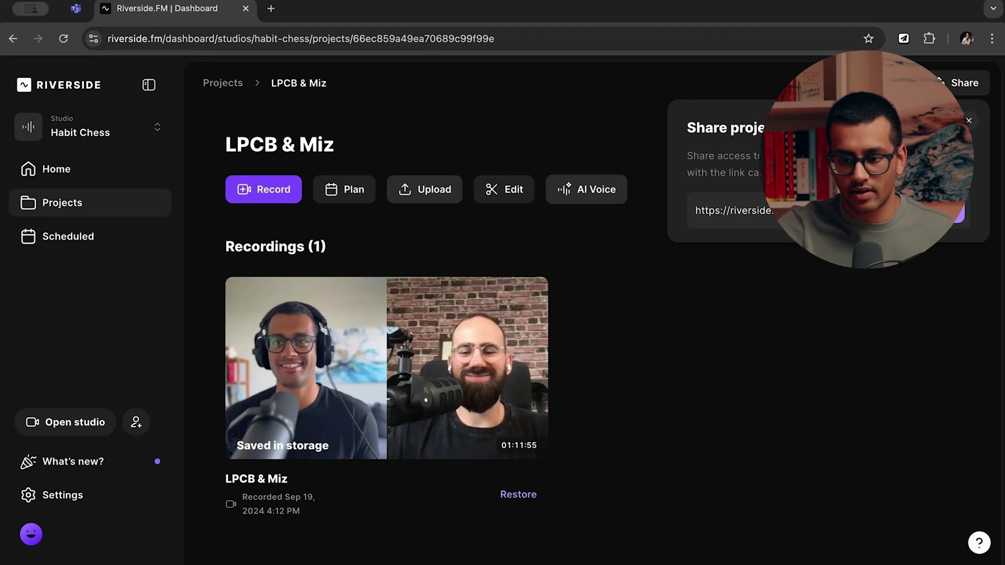
Close the Share project popover and scroll to the Edits (9) row.
left_click(911, 306)
scroll(911, 306, "down", 7)
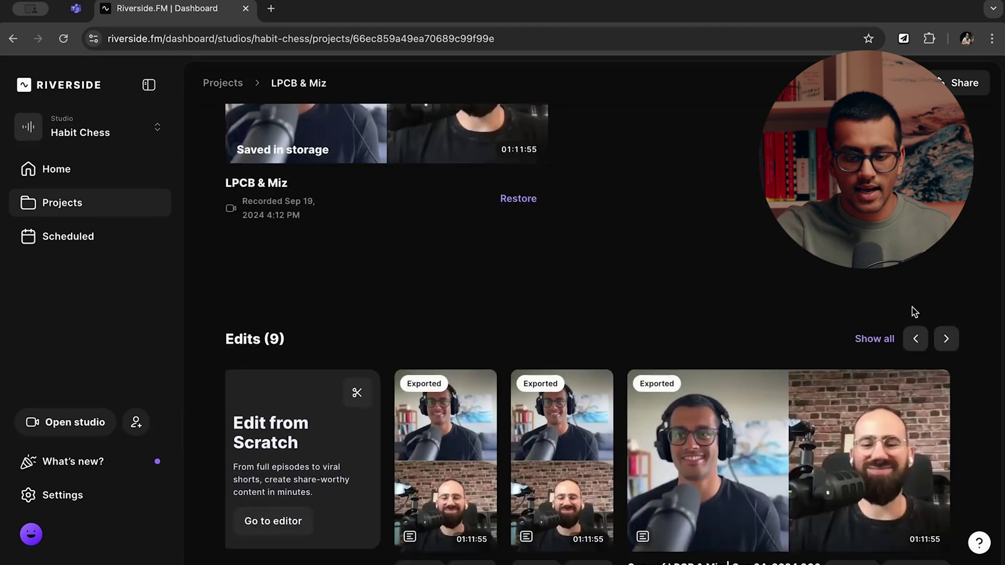
mouse_move(913, 312)
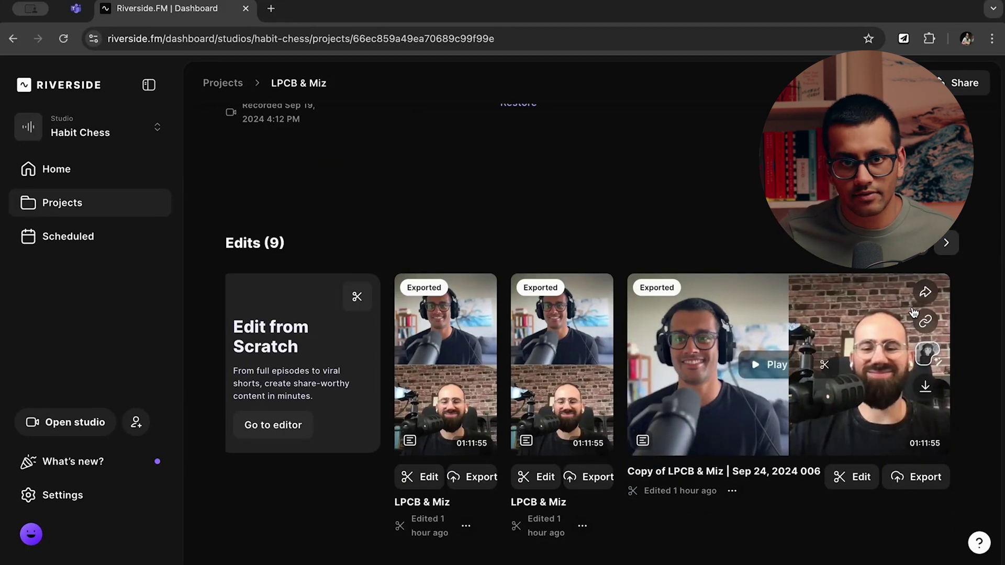
scroll(702, 348, "up", 6)
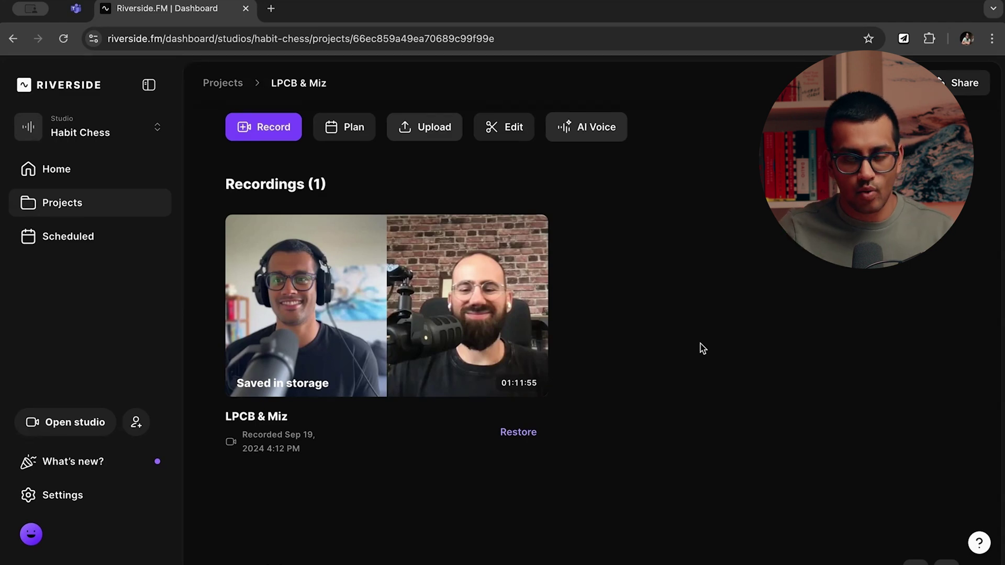
scroll(702, 349, "down", 6)
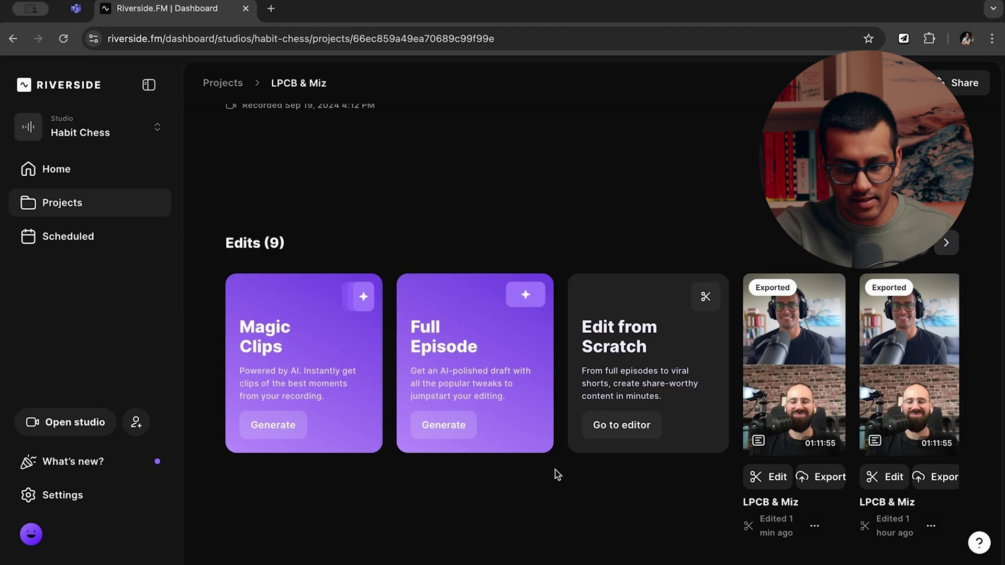
Start an Edit from Scratch, then leave the studio choosing End session for all.
left_click(620, 436)
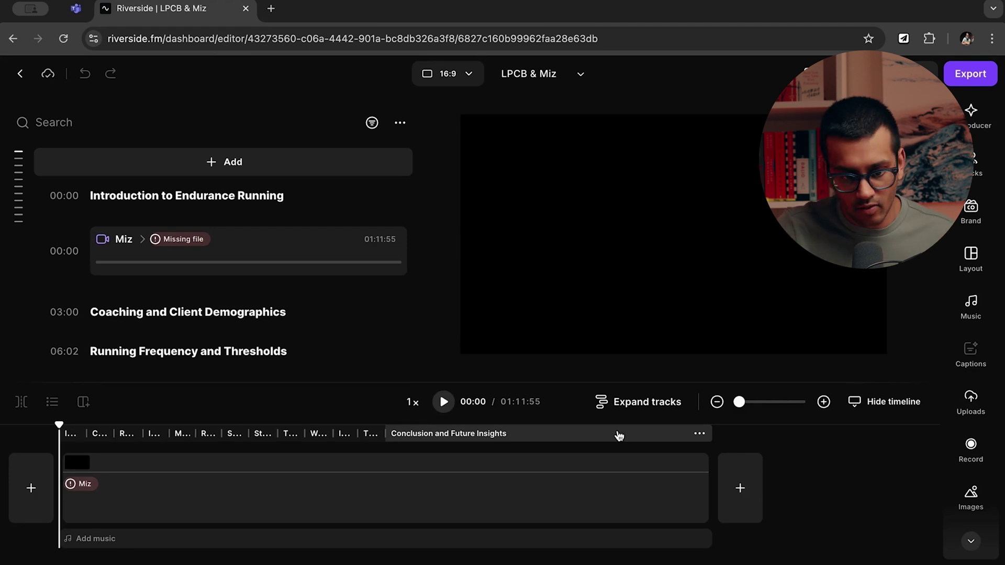
mouse_move(322, 489)
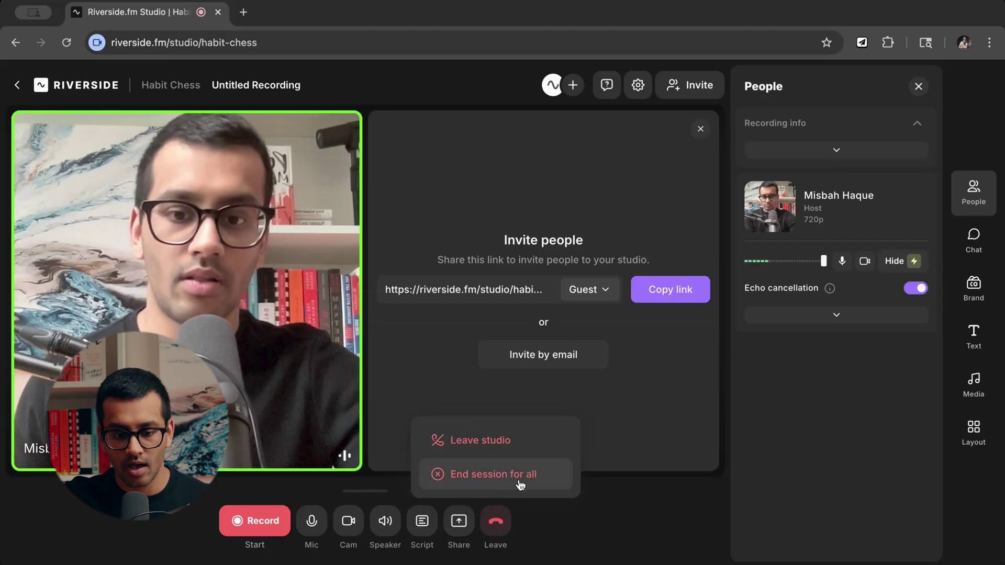
left_click(520, 485)
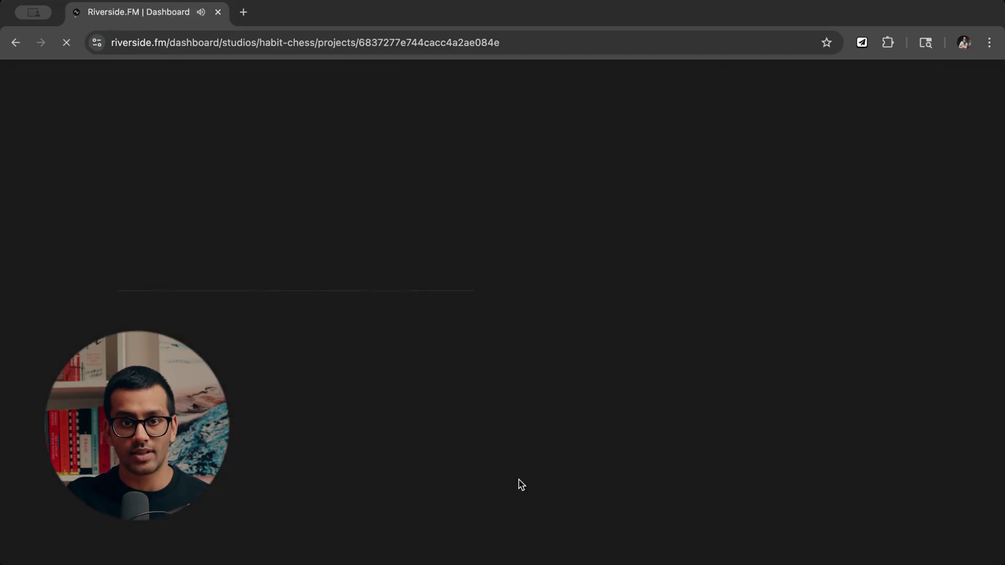
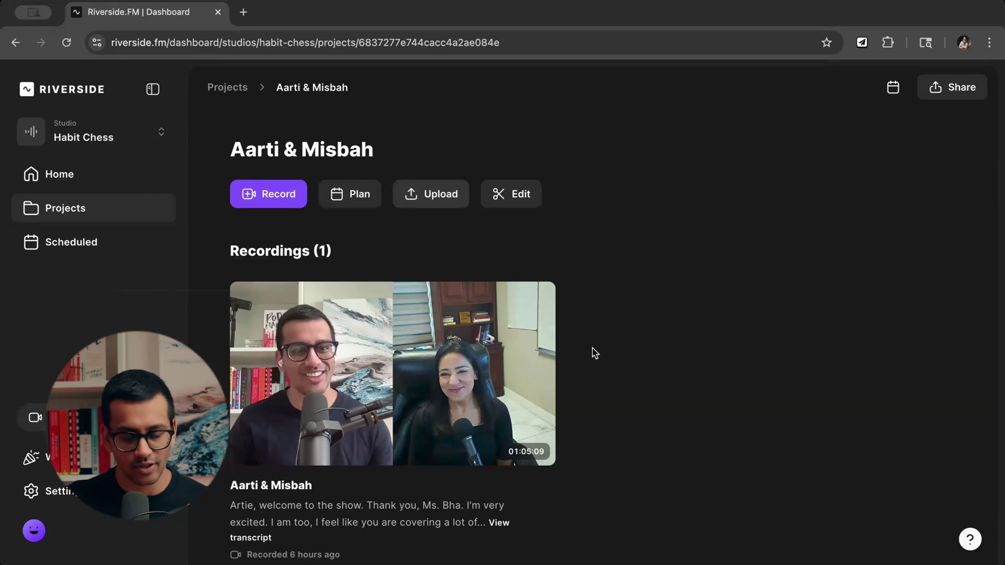
Copy the project's share link from the Share popover at the top right.
mouse_move(539, 379)
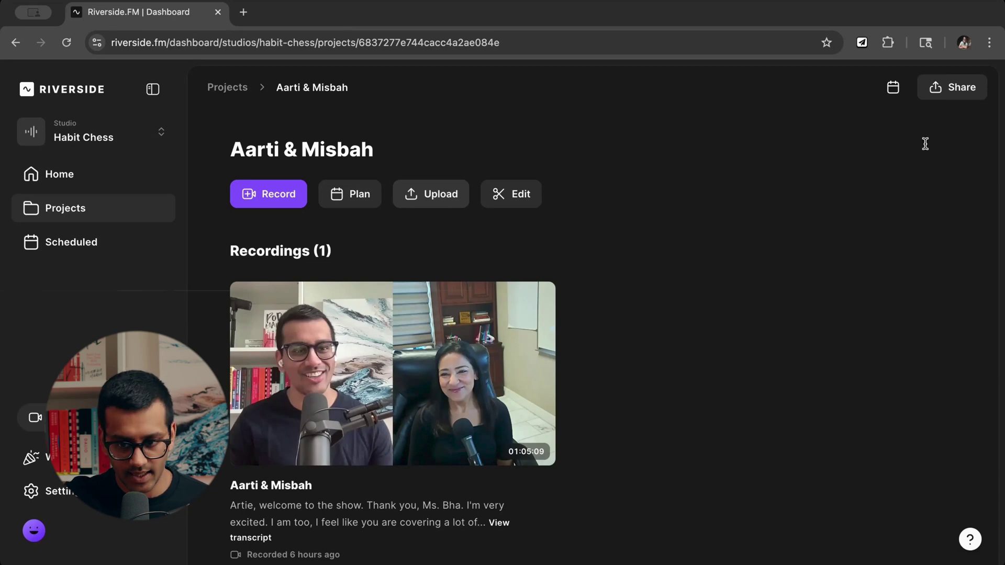
left_click(948, 97)
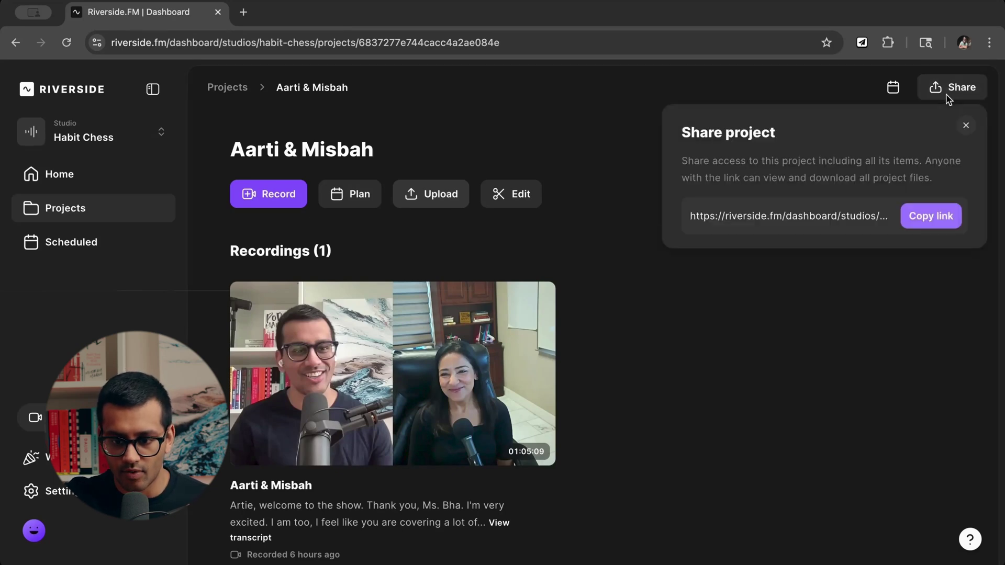
left_click(942, 222)
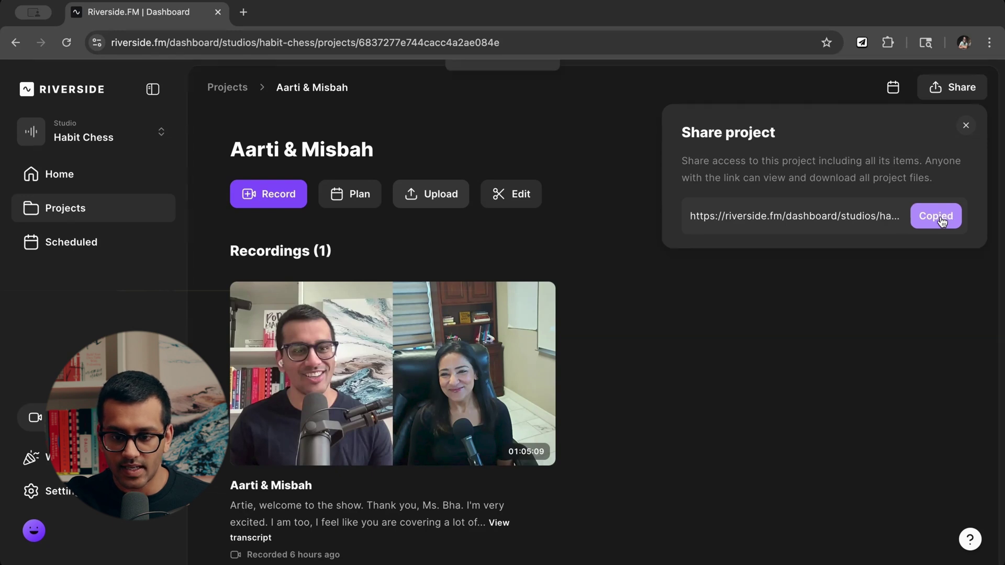
left_click(871, 319)
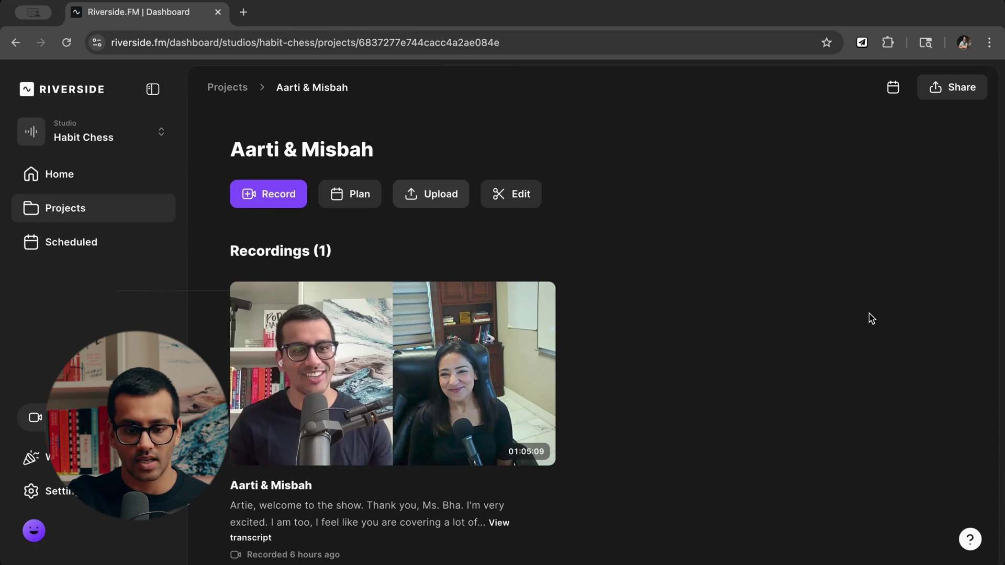
scroll(871, 318, "down", 2)
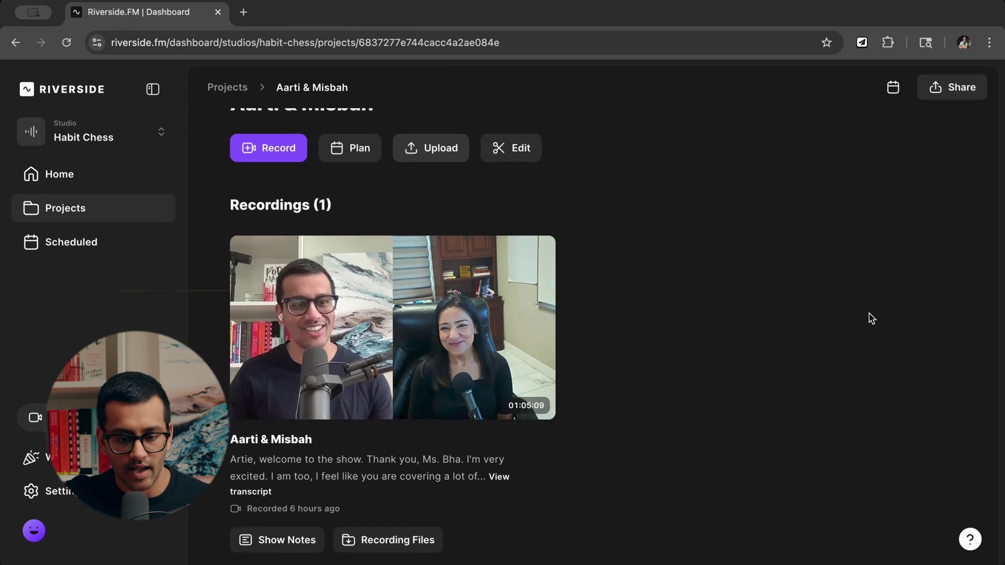
Page the Edits carousel forward, then back to the Magic Clips and Full Episode cards.
scroll(818, 253, "up", 2)
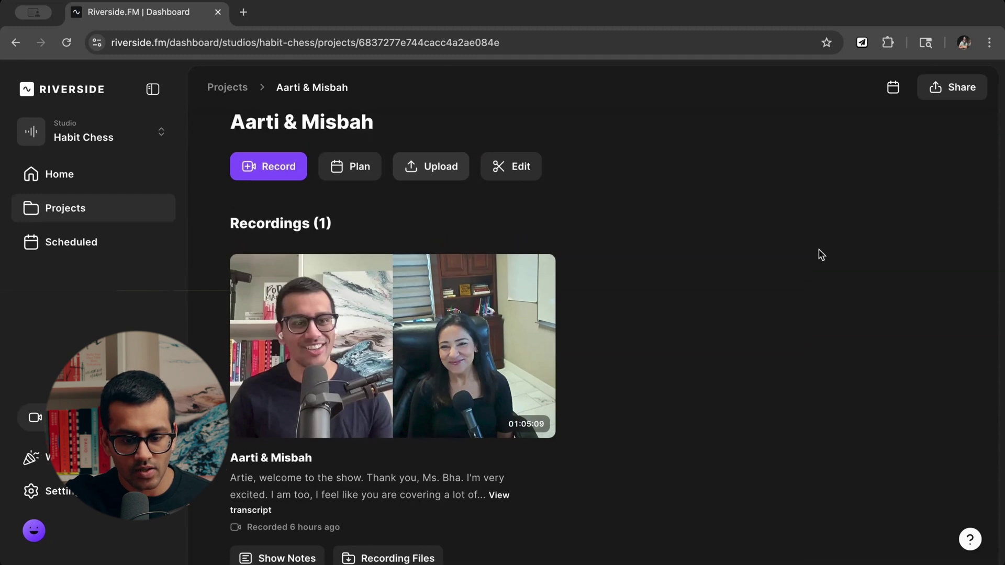
scroll(821, 255, "down", 5)
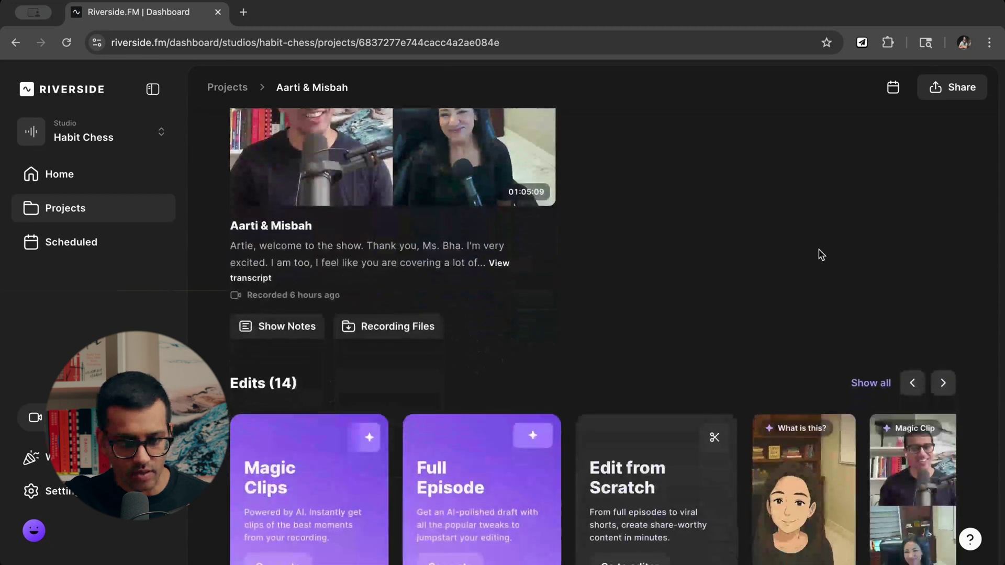
scroll(820, 255, "up", 5)
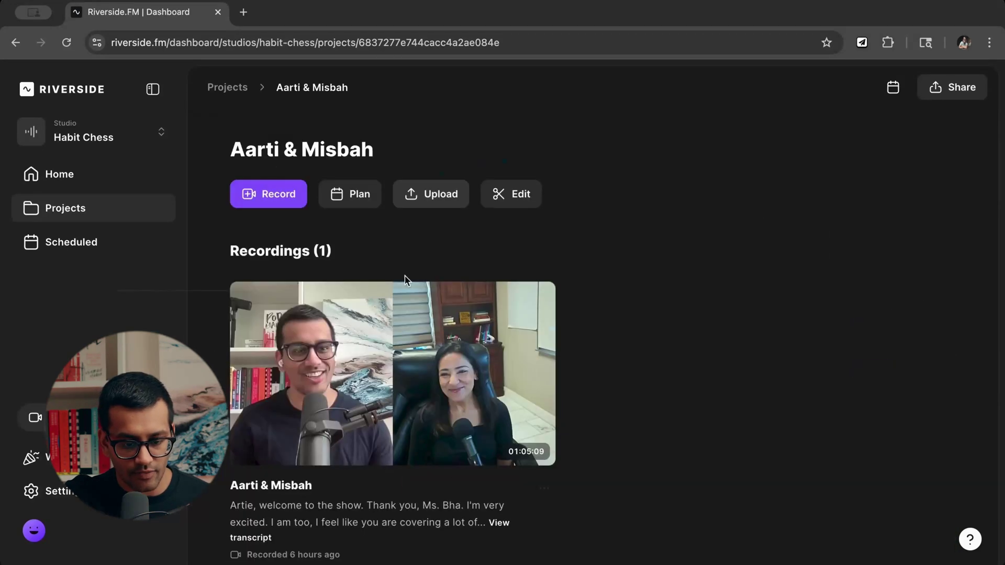
scroll(791, 328, "down", 9)
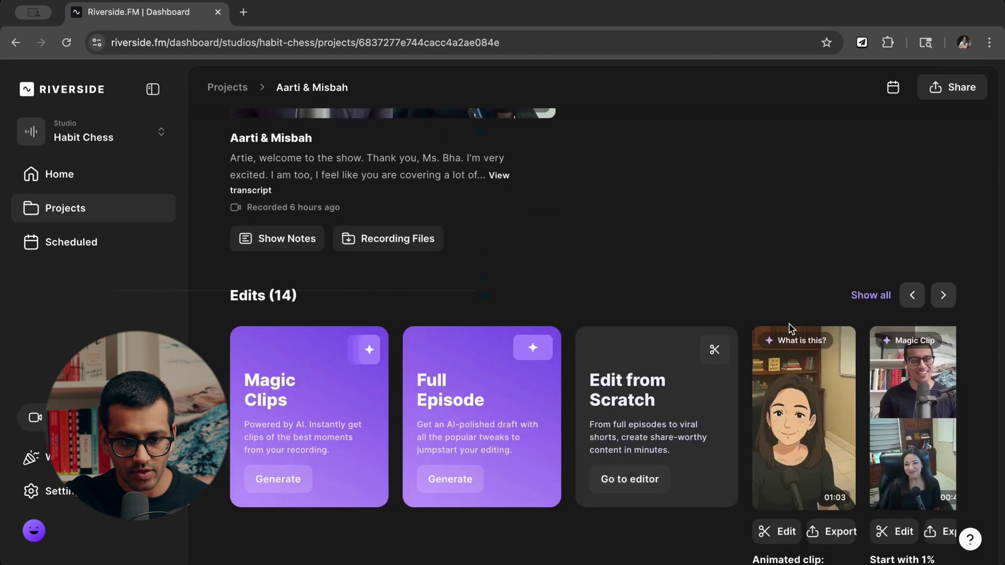
mouse_move(788, 356)
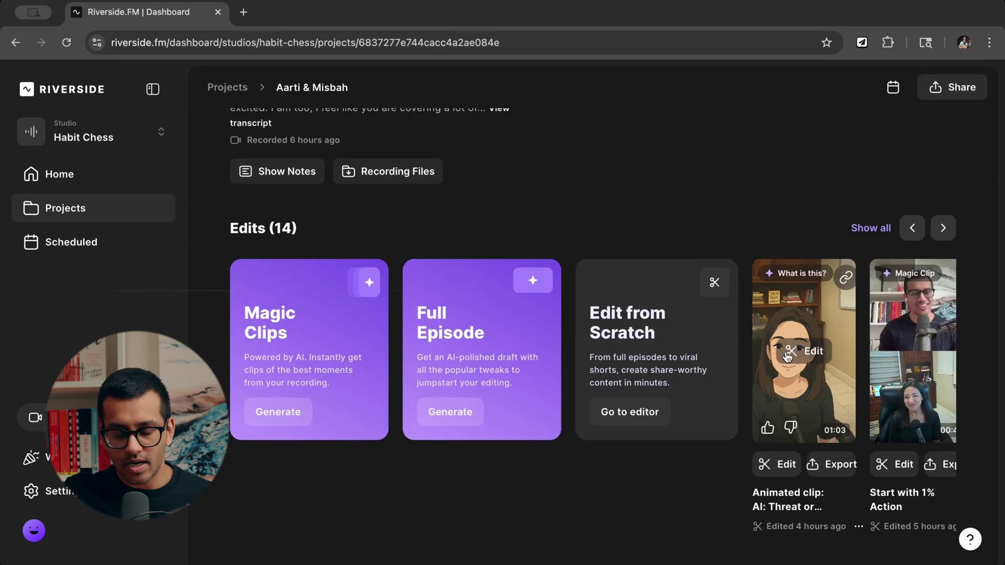
scroll(624, 372, "up", 2)
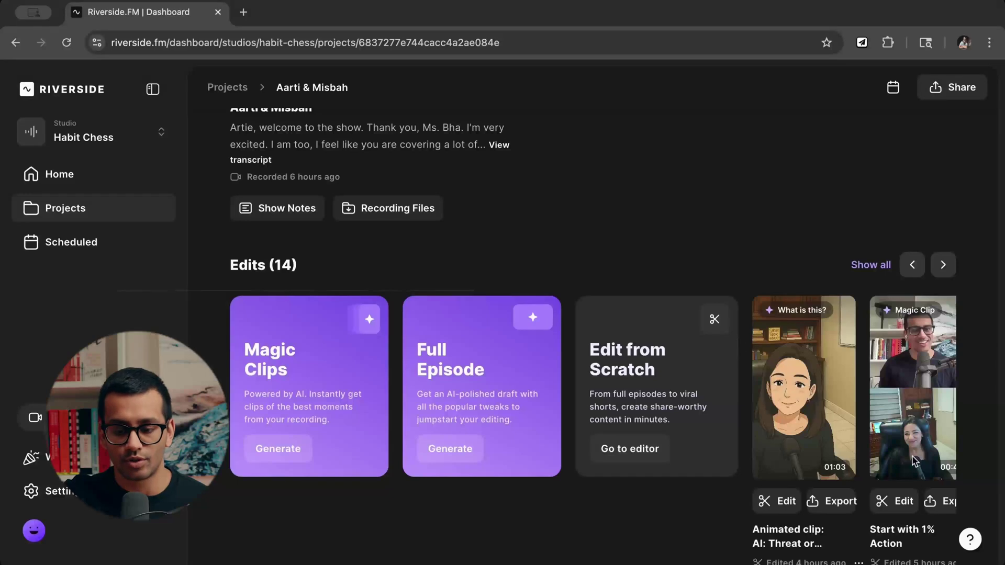
mouse_move(755, 438)
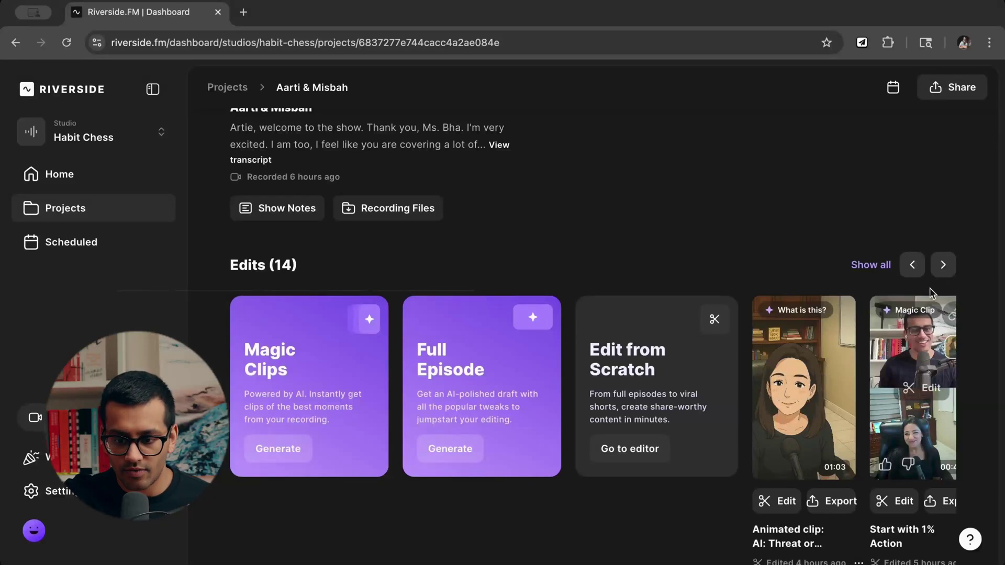
left_click(944, 267)
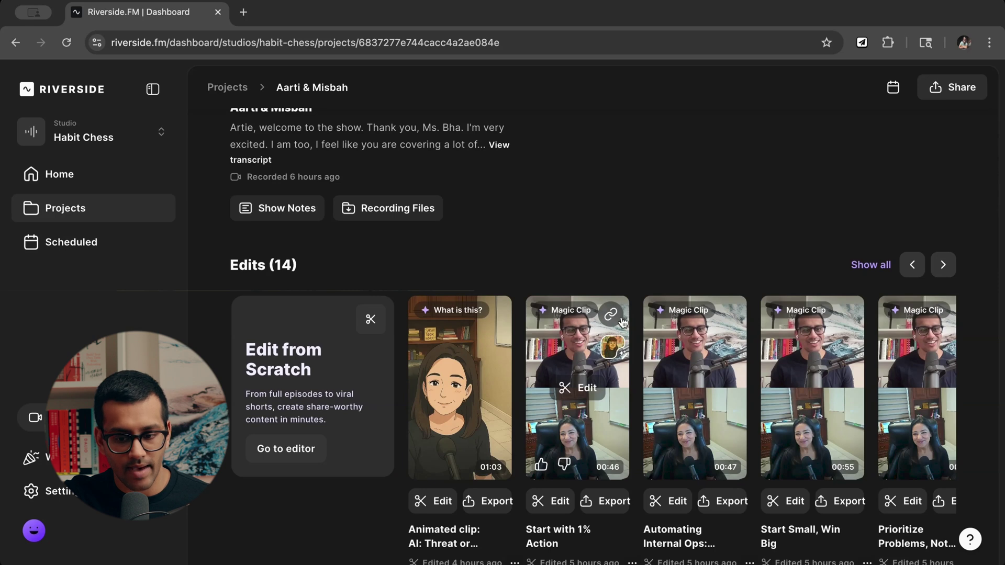
mouse_move(807, 320)
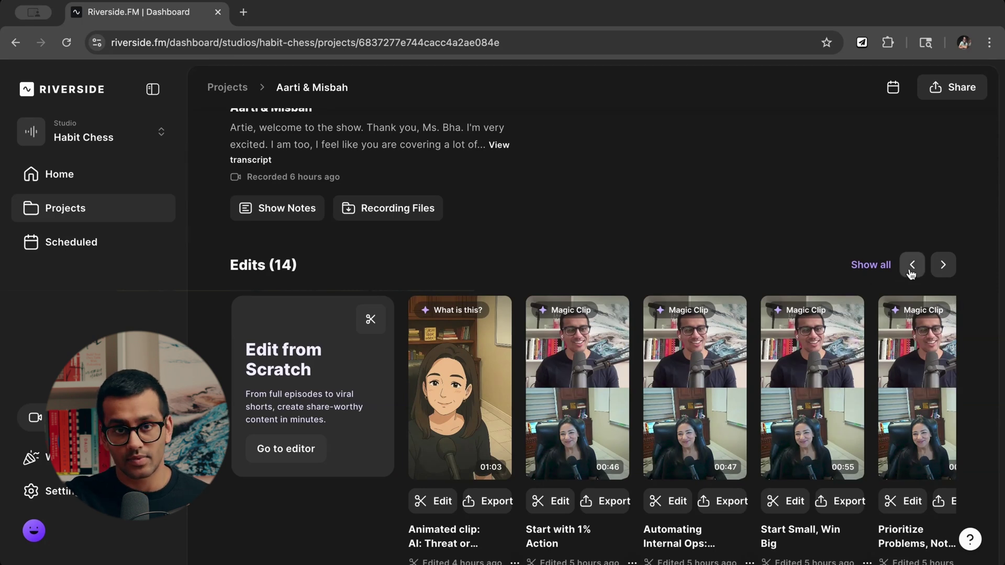
left_click(911, 266)
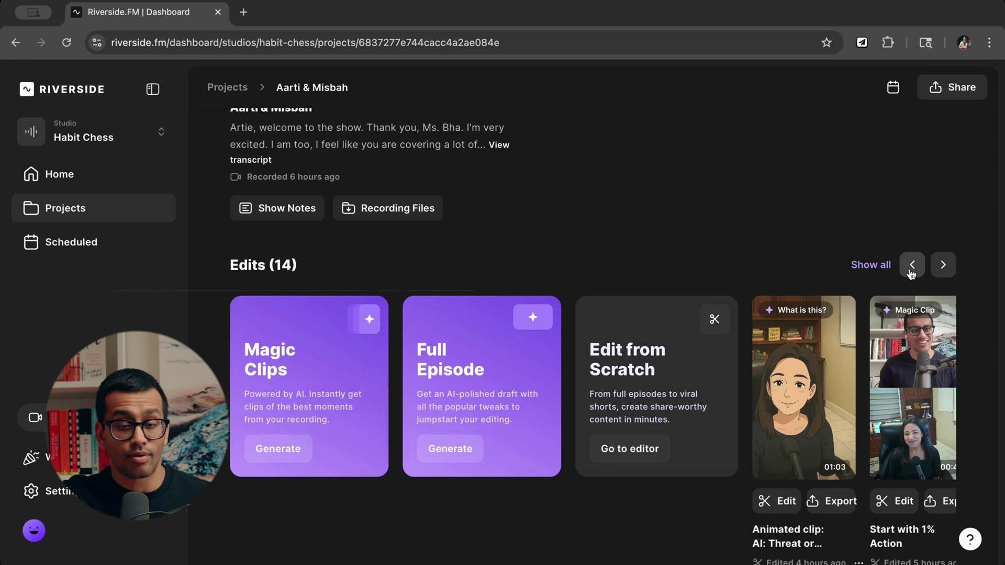
Open the recording's Recording Files page with its separate tracks and transcript.
scroll(773, 401, "down", 1)
mouse_move(773, 401)
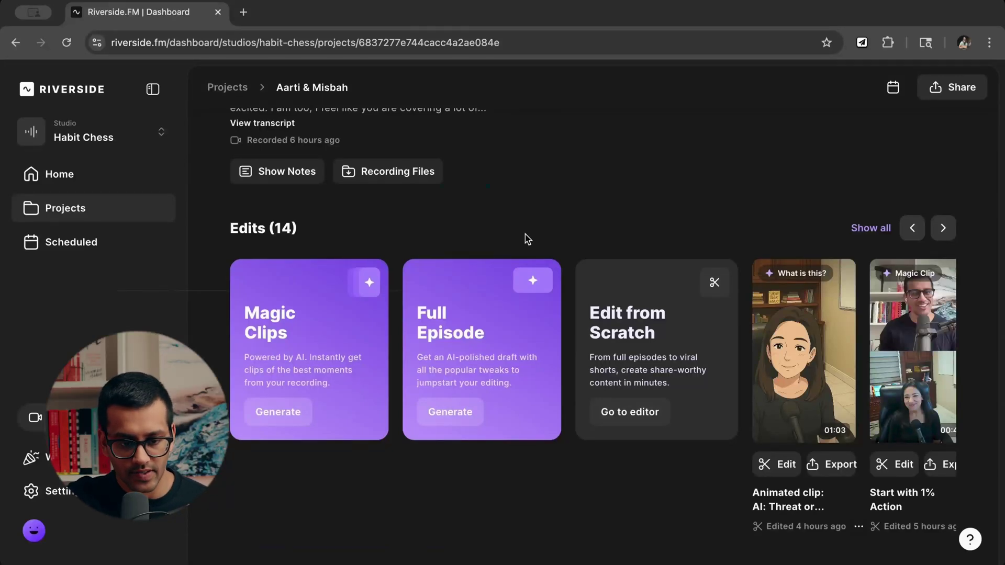
scroll(523, 251, "up", 5)
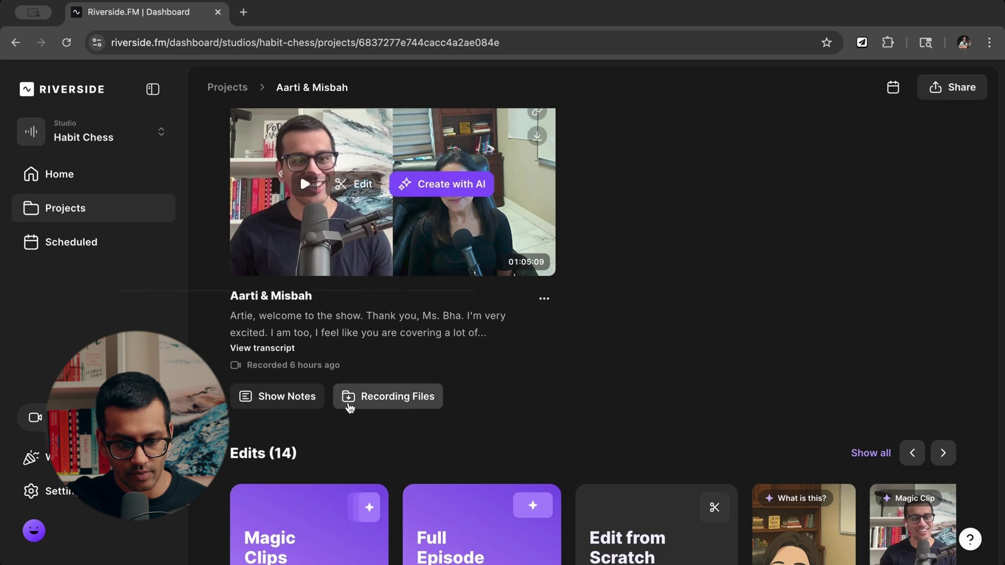
left_click(402, 404)
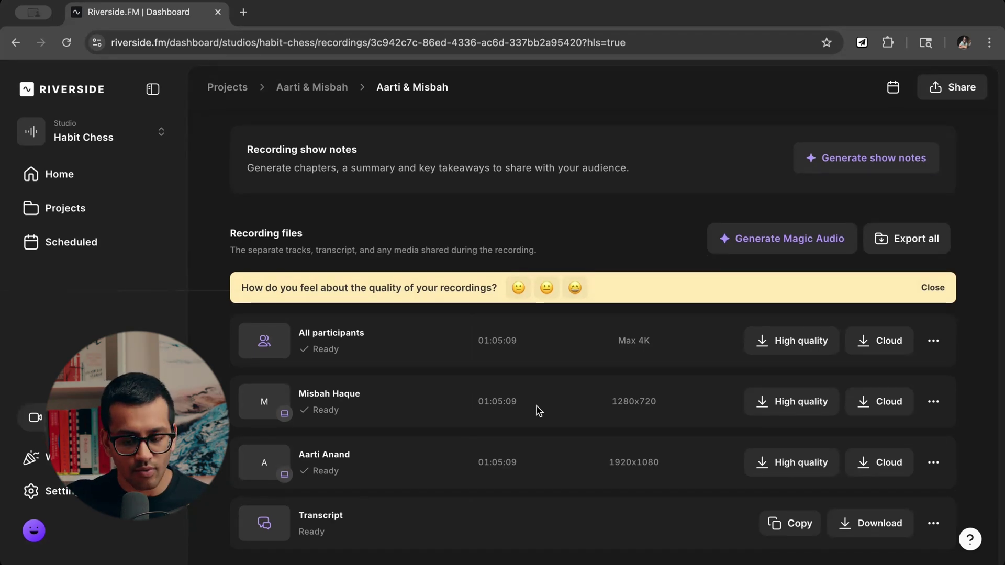
scroll(821, 442, "down", 1)
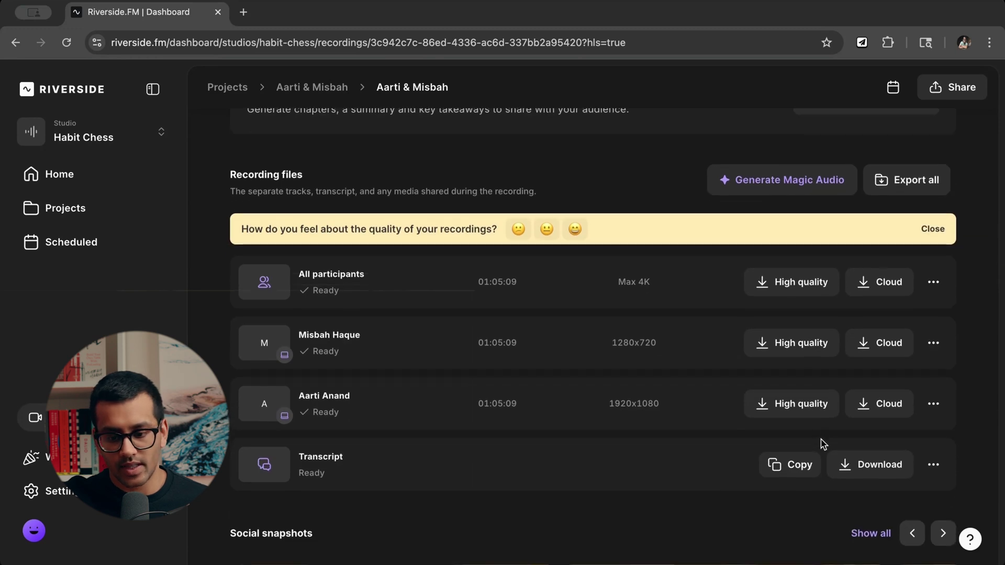
left_click(812, 354)
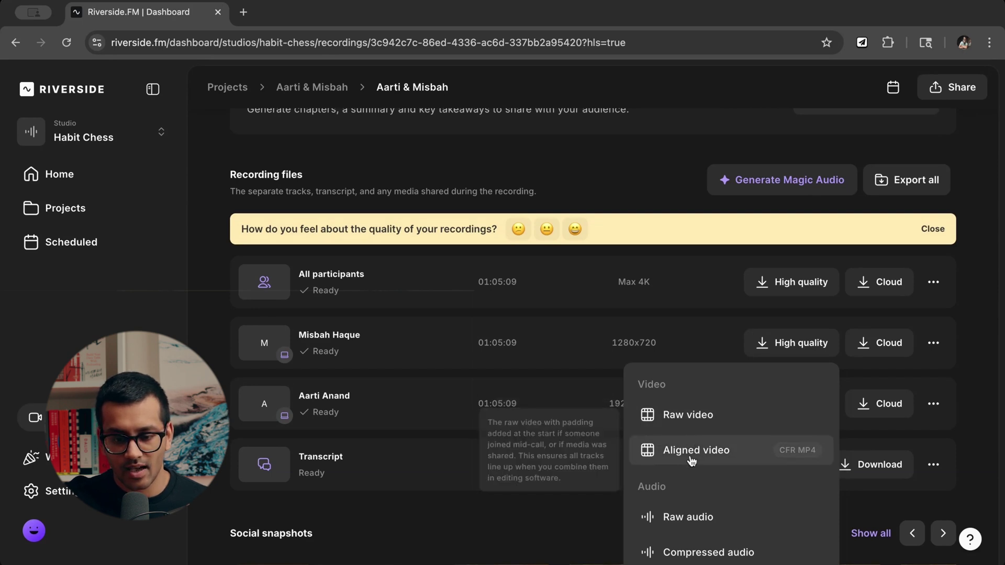
left_click(520, 485)
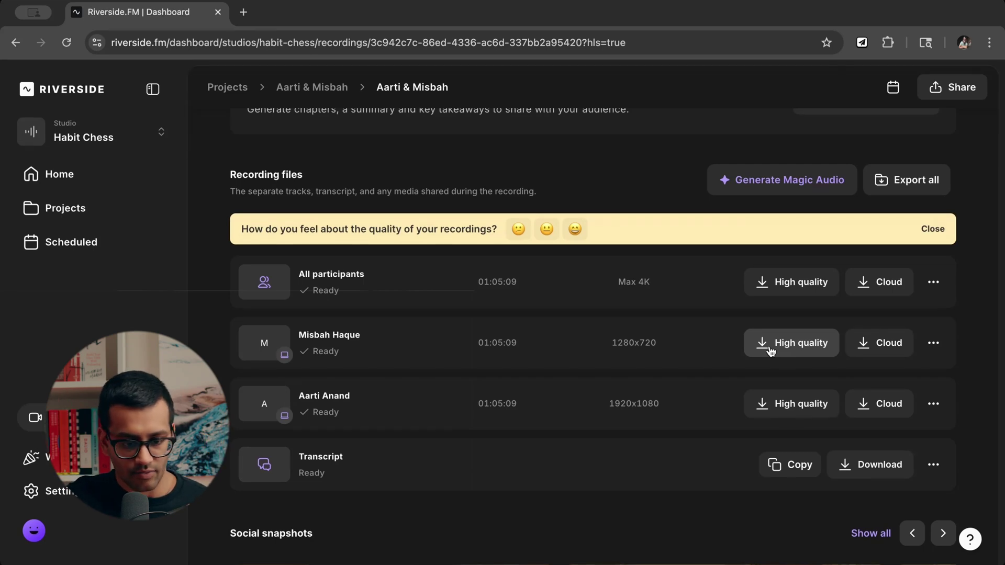
left_click(895, 353)
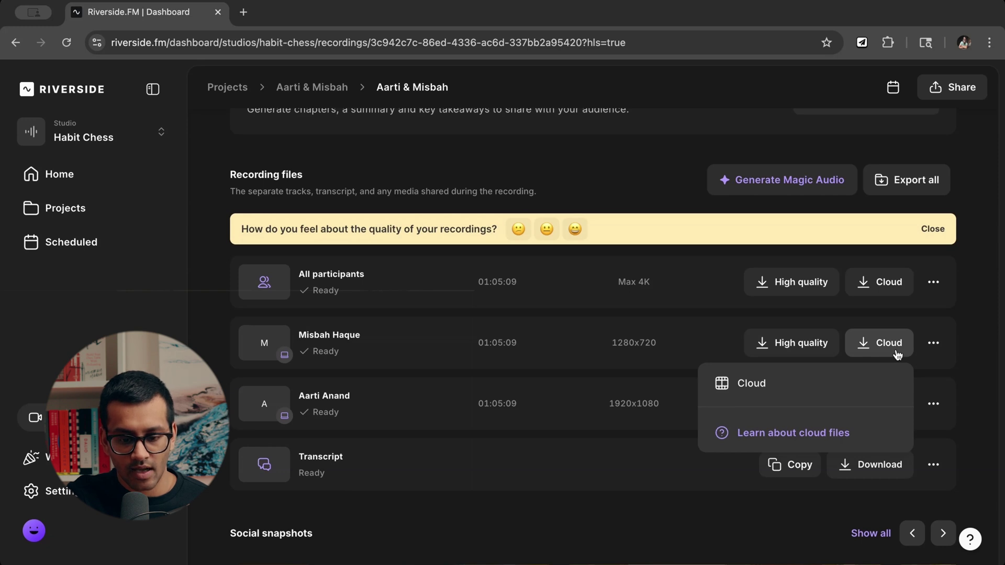
left_click(896, 353)
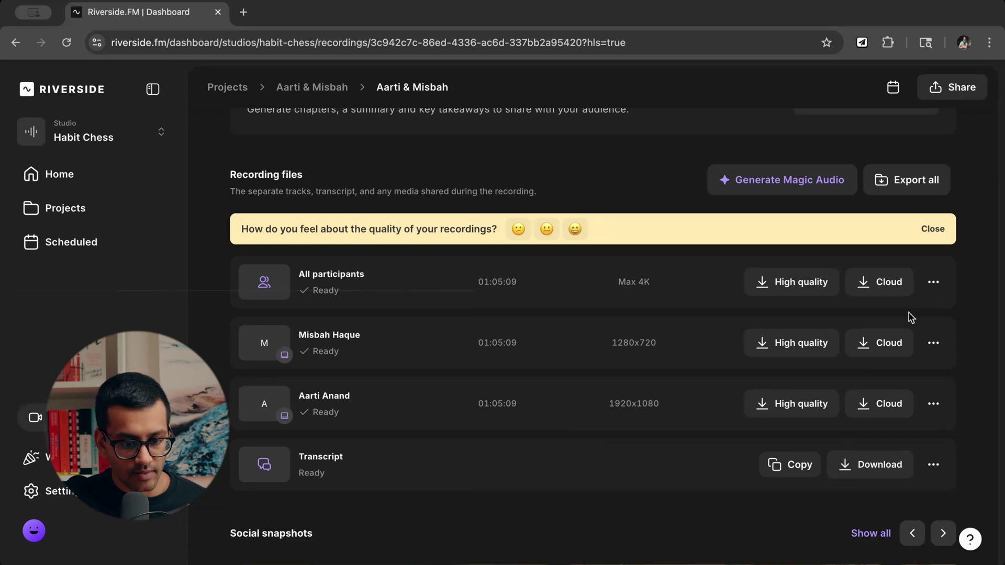
scroll(557, 325, "down", 3)
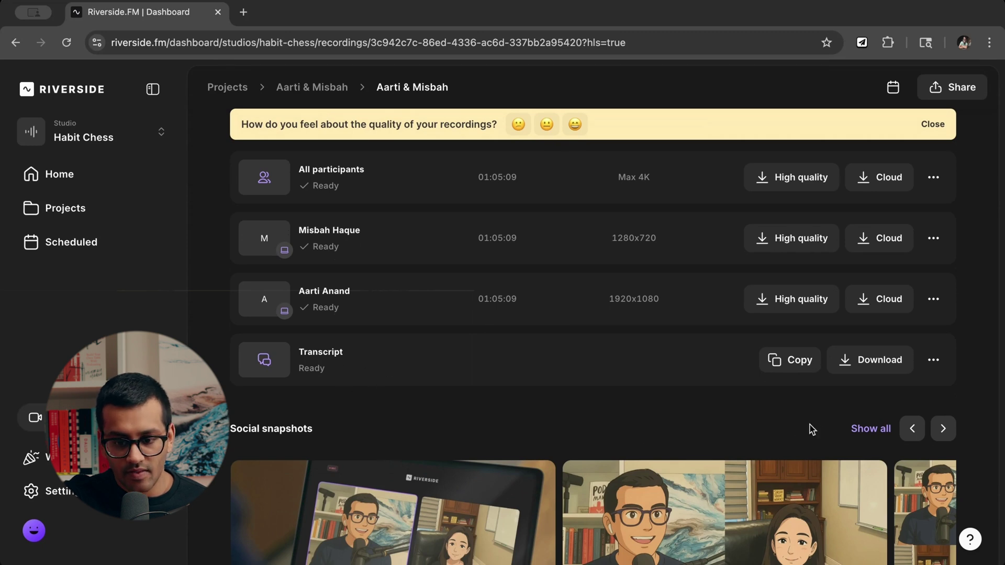
Copy the transcript using the Transcript row's Copy button in Recording files.
scroll(854, 367, "up", 1)
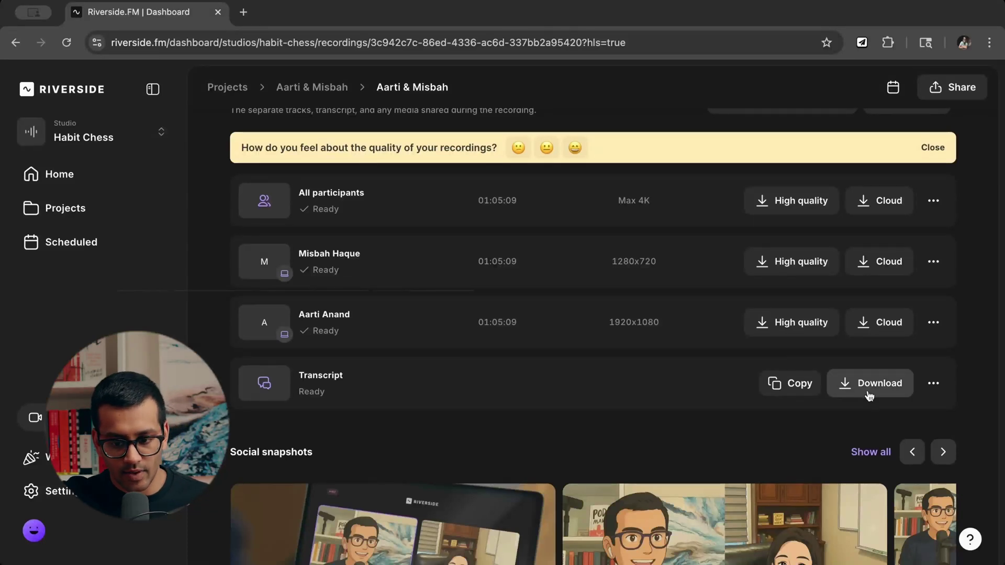
left_click(800, 389)
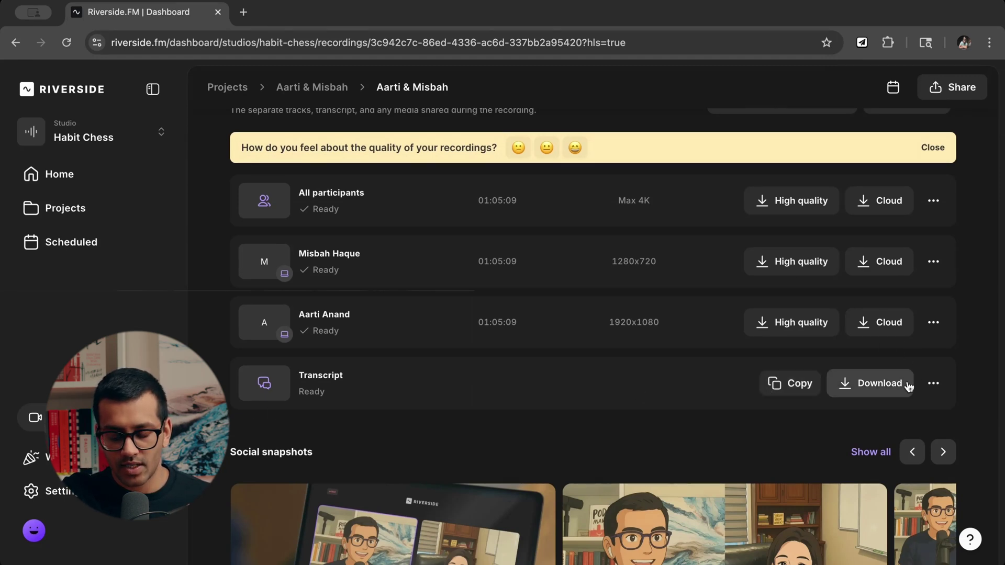
Return from the recording page to the parent project page via the breadcrumb.
scroll(718, 392, "up", 1)
scroll(719, 391, "down", 2)
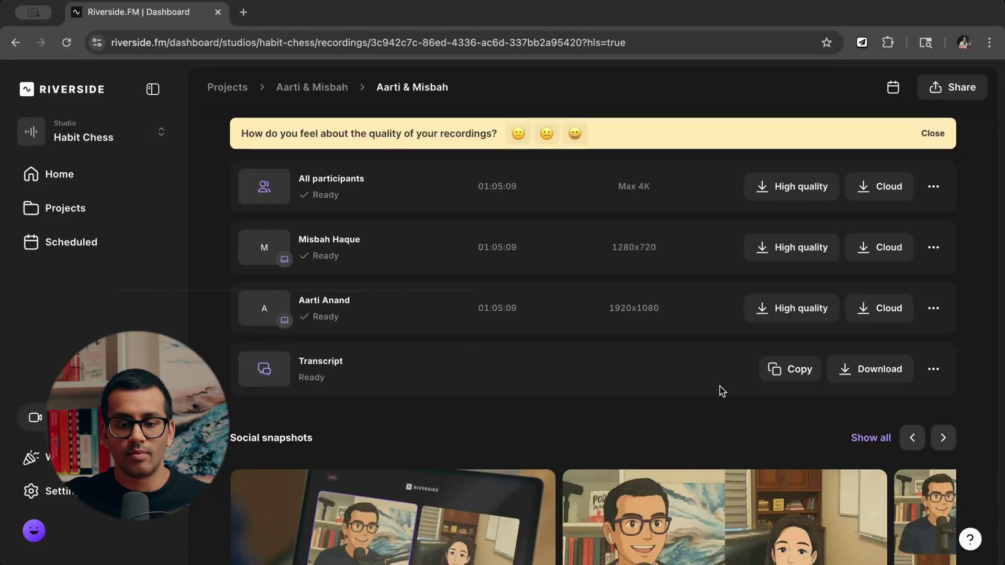
scroll(817, 380, "down", 1)
scroll(818, 381, "down", 1)
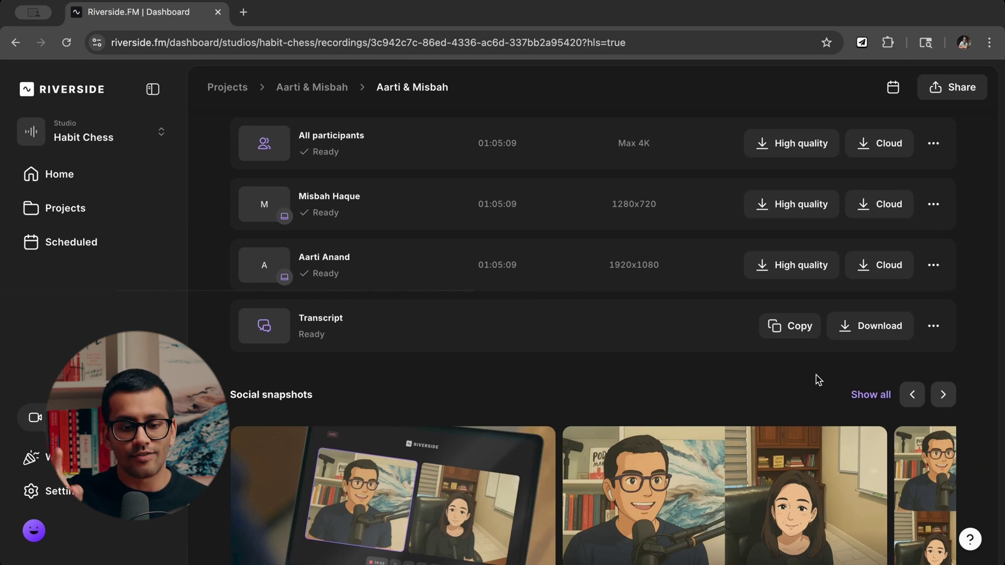
scroll(605, 304, "up", 10)
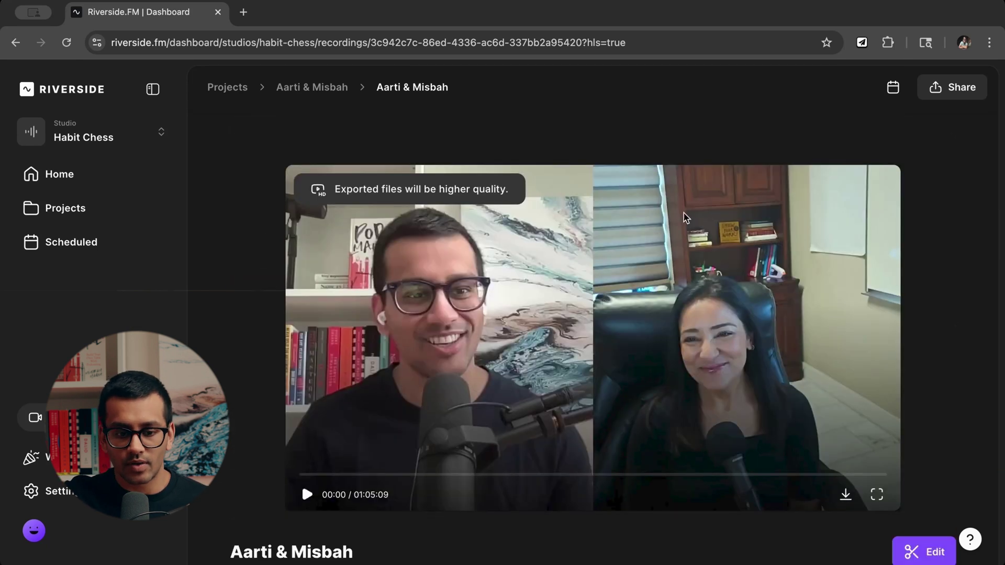
scroll(685, 217, "down", 5)
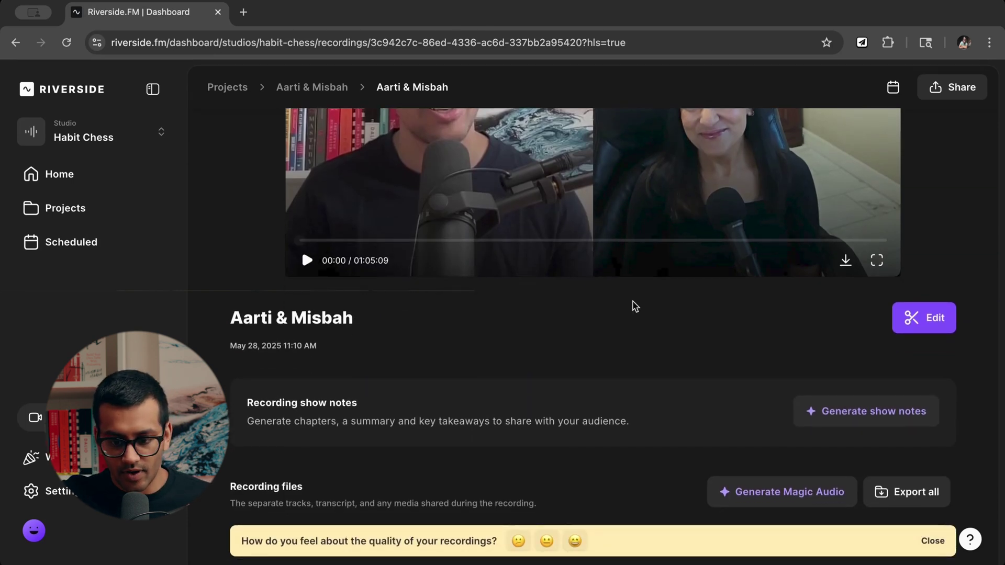
scroll(634, 306, "down", 1)
scroll(615, 354, "up", 5)
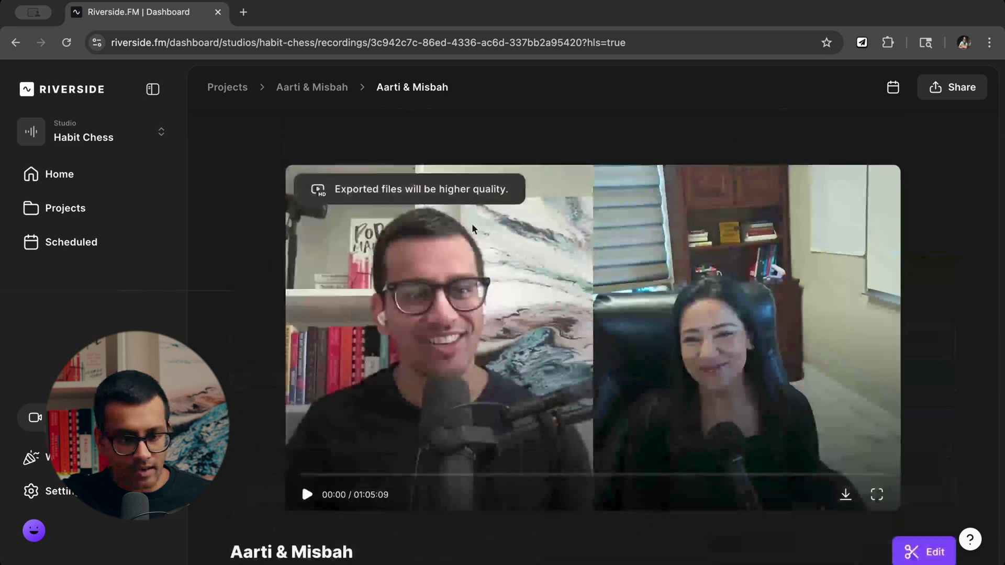
left_click(316, 87)
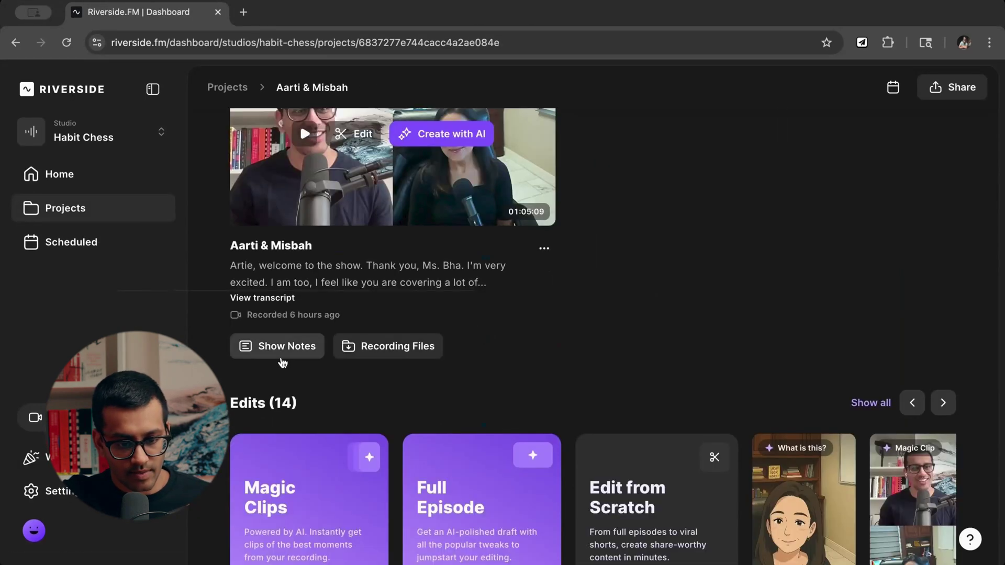
Open the recording's AI Show Notes and copy its Keywords.
scroll(390, 408, "up", 1)
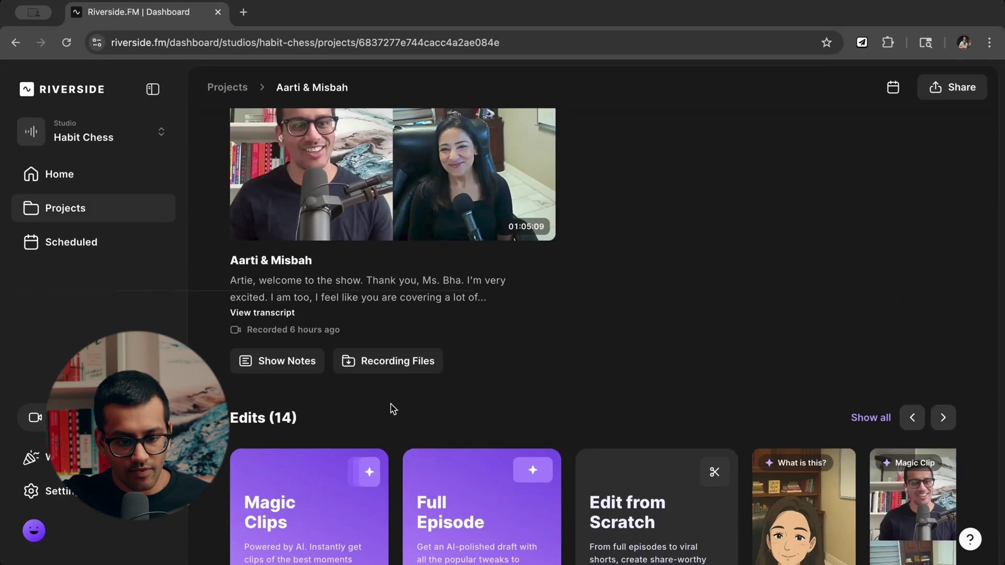
left_click(285, 361)
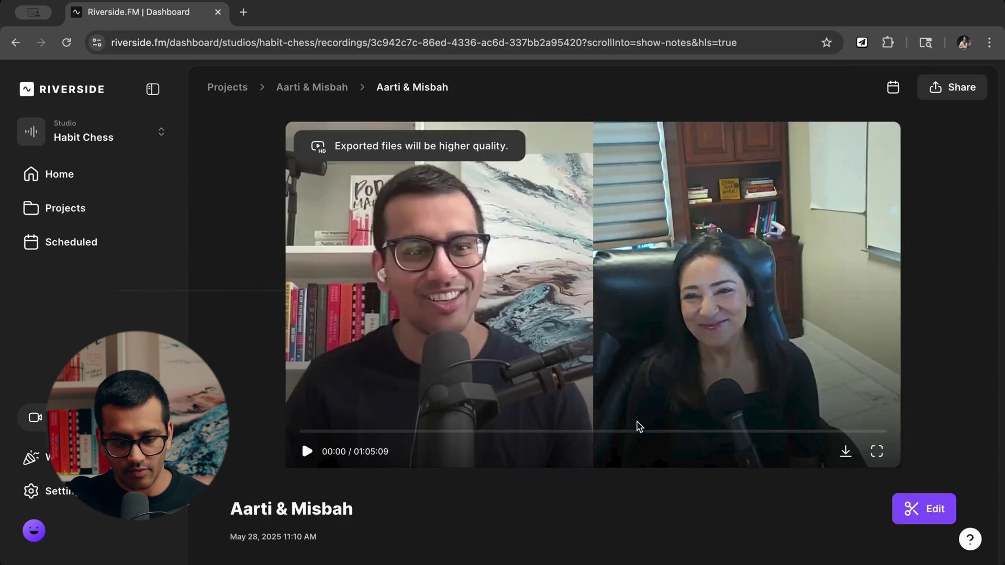
scroll(638, 426, "down", 5)
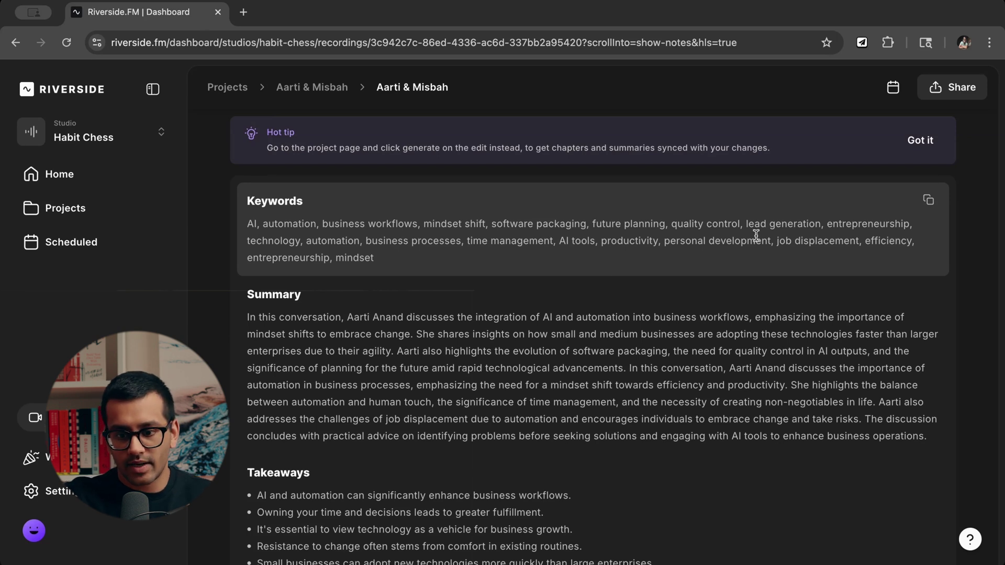
left_click(930, 204)
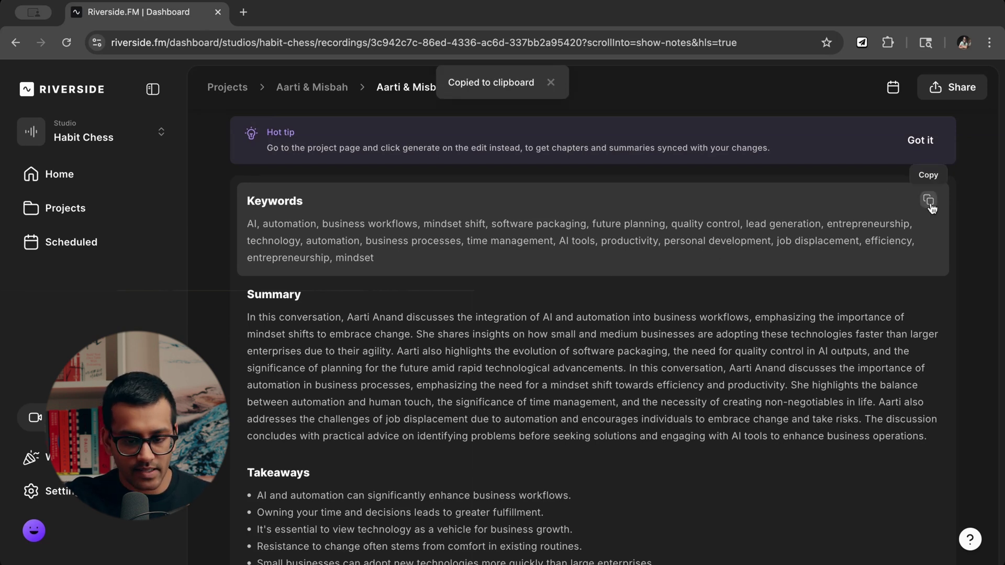
Select the whole Summary paragraph, then clear the selection.
scroll(545, 236, "down", 2)
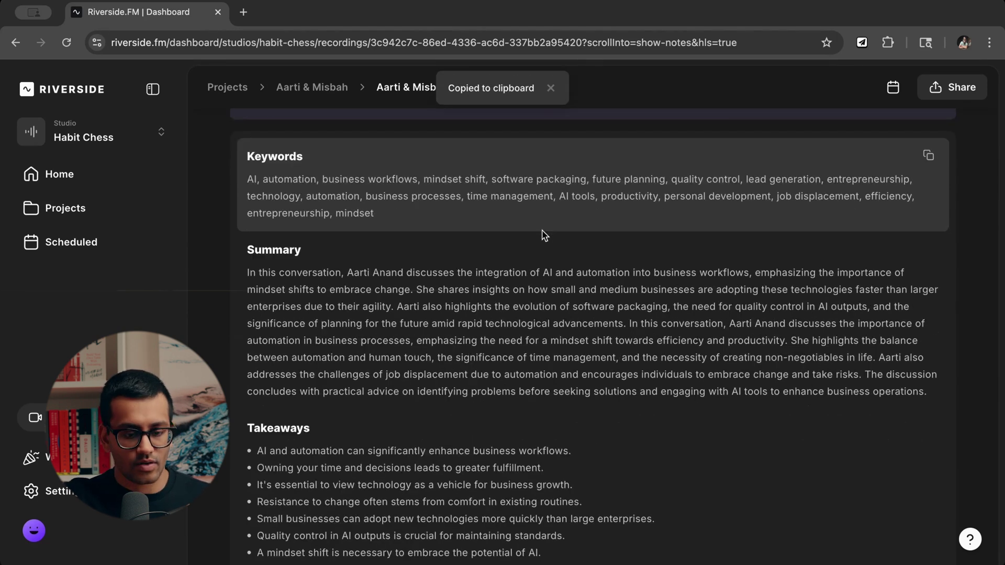
scroll(410, 293, "down", 3)
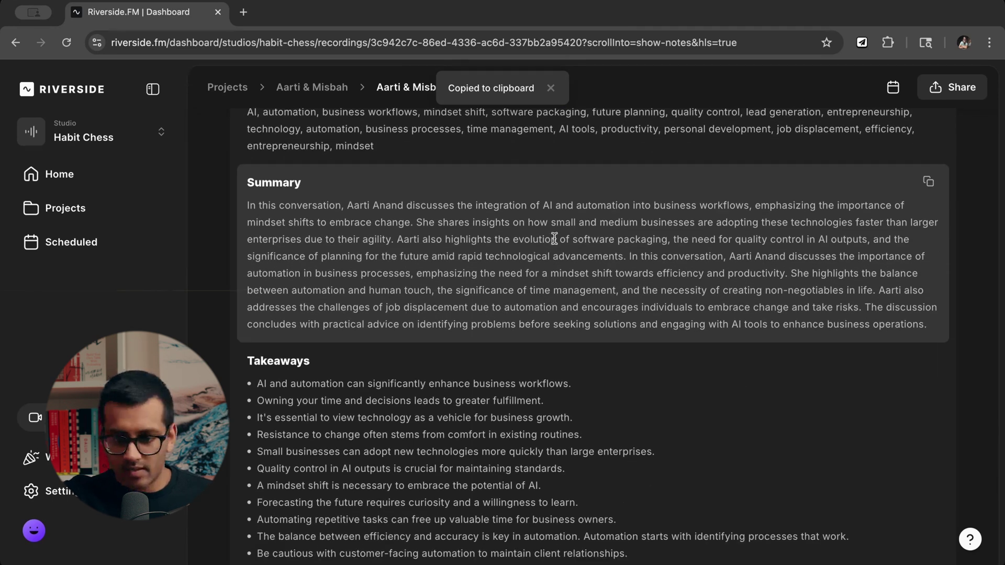
triple_click(789, 268)
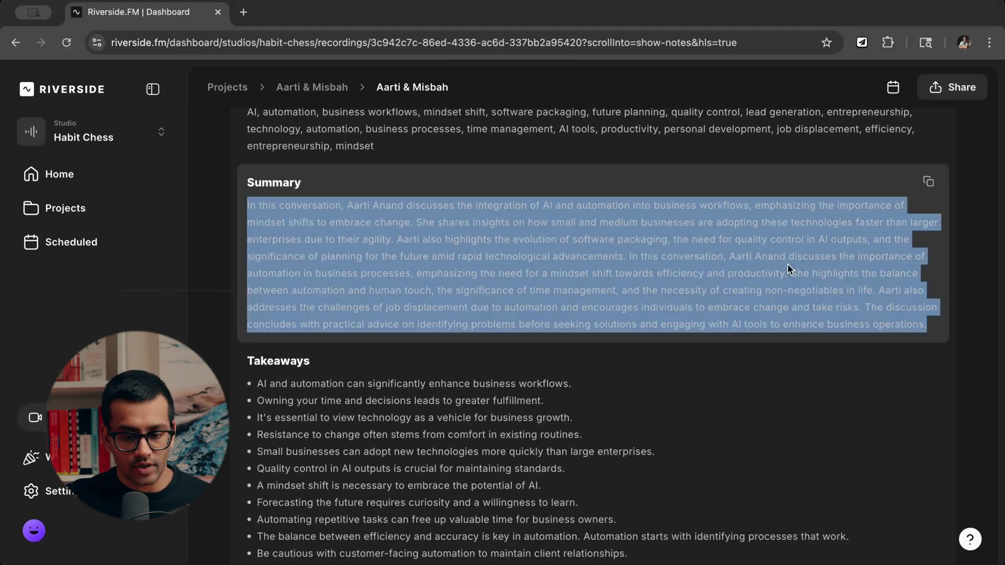
scroll(787, 267, "down", 2)
scroll(759, 236, "up", 3)
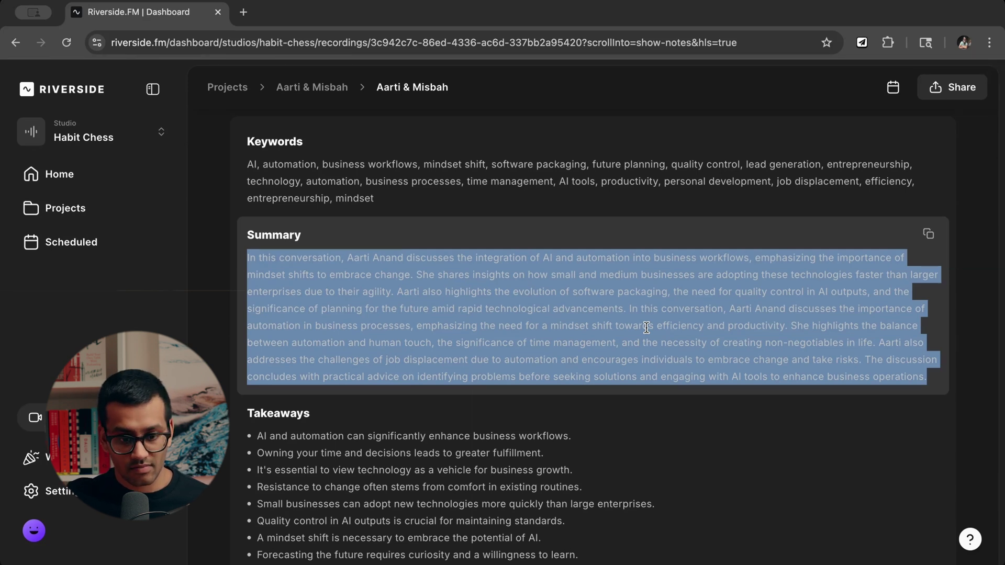
triple_click(729, 286)
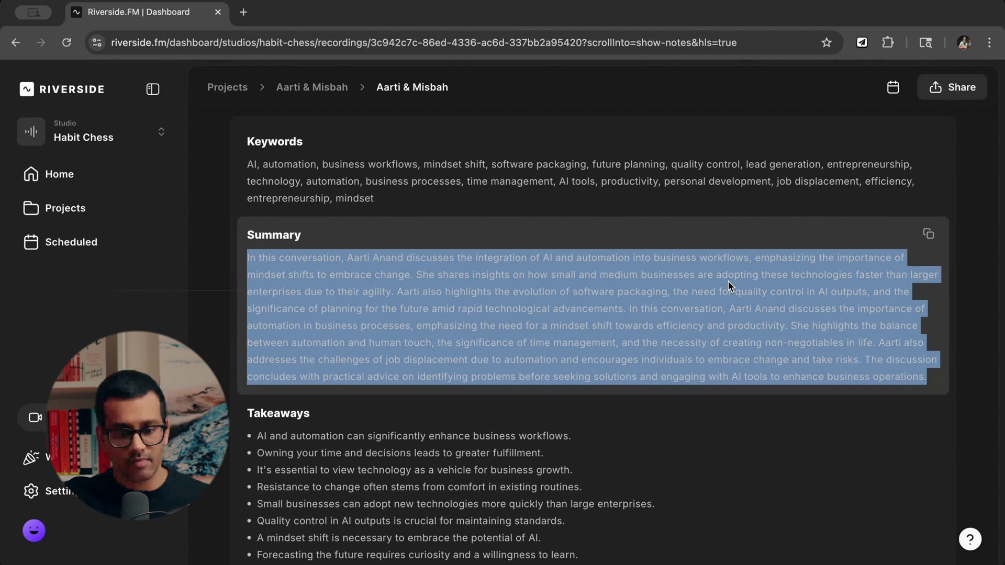
scroll(673, 314, "down", 3)
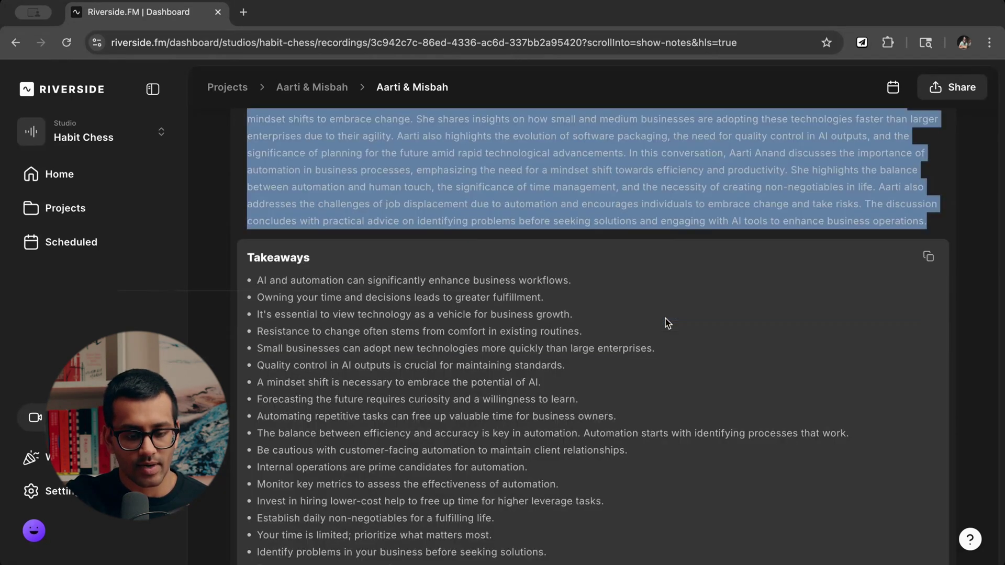
scroll(665, 322, "down", 2)
left_click(505, 269)
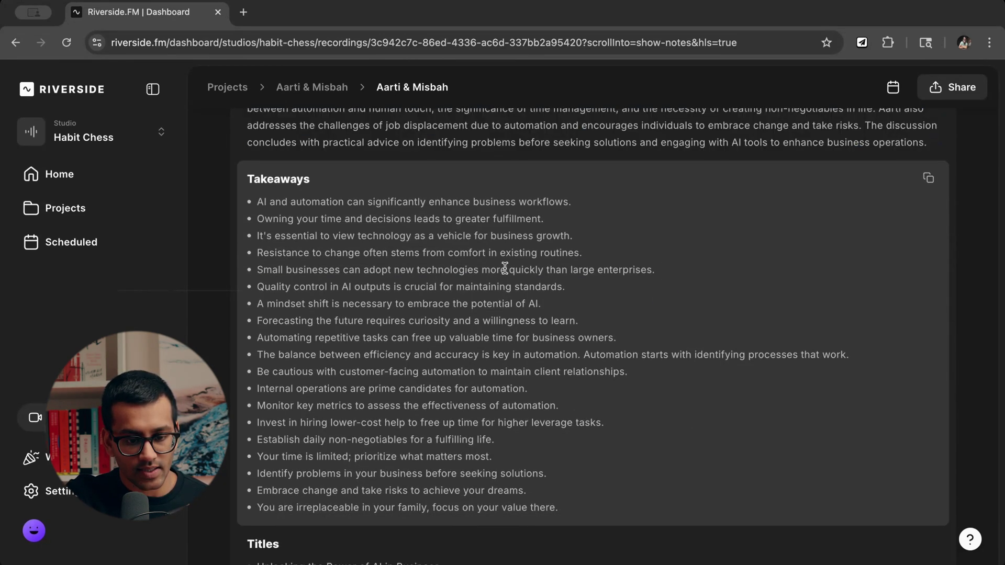
scroll(505, 269, "down", 1)
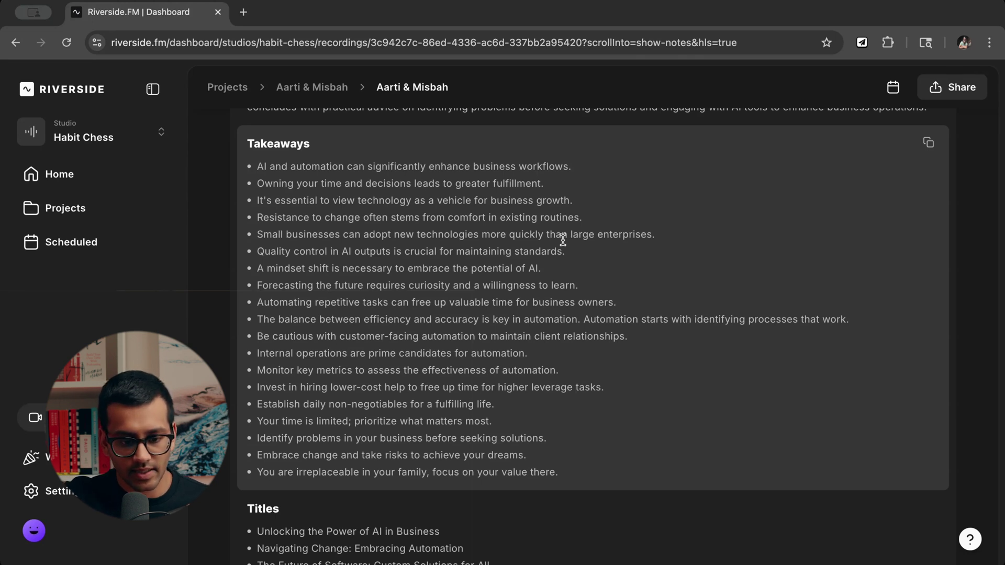
scroll(773, 332, "down", 1)
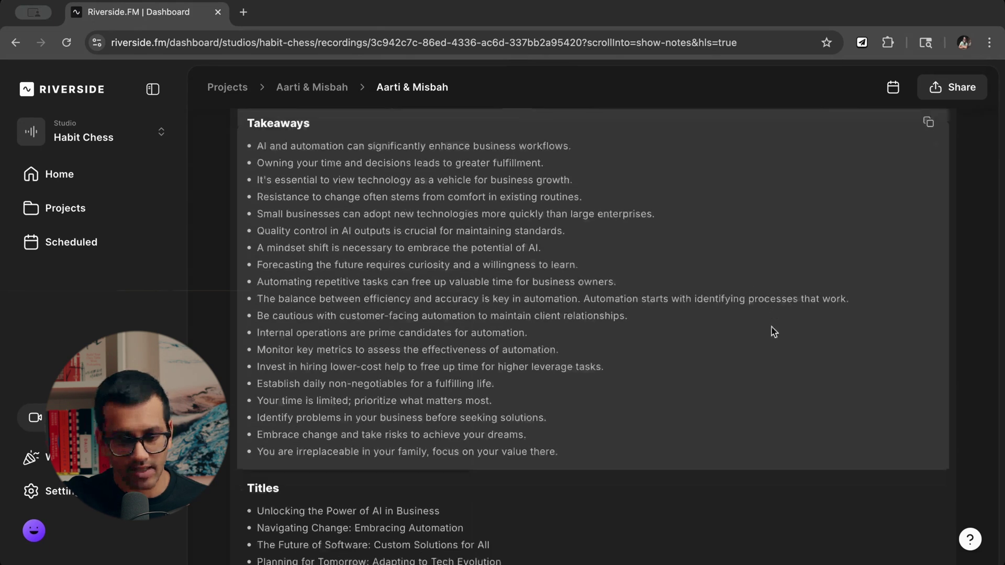
Copy the six suggested episode titles from the Titles section of the show notes.
scroll(773, 331, "down", 8)
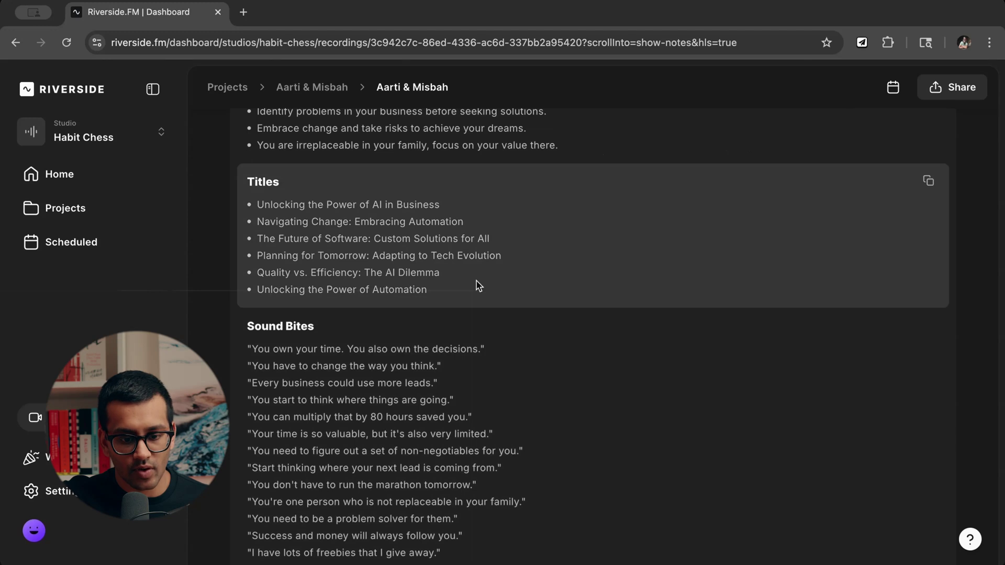
scroll(588, 273, "down", 1)
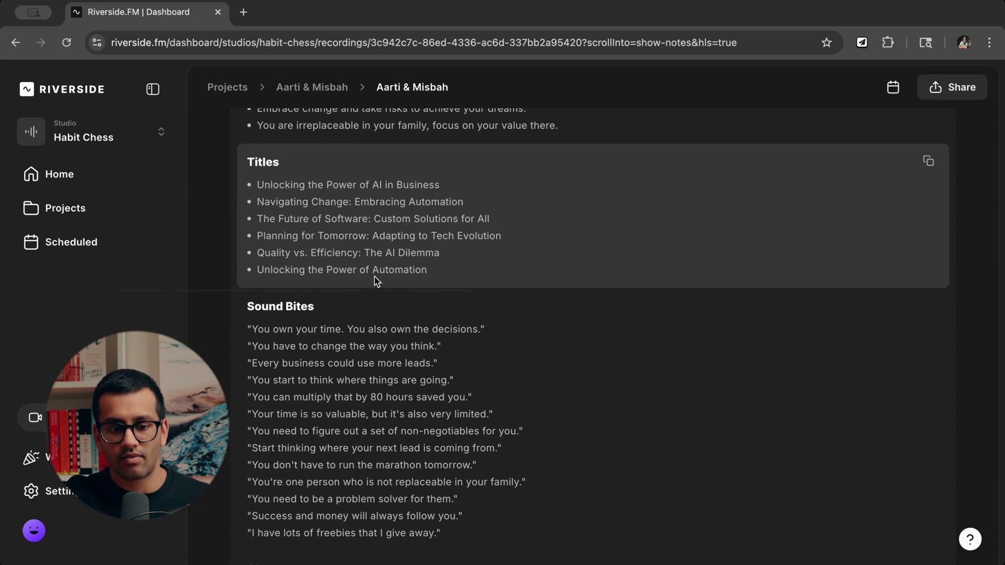
left_click(929, 164)
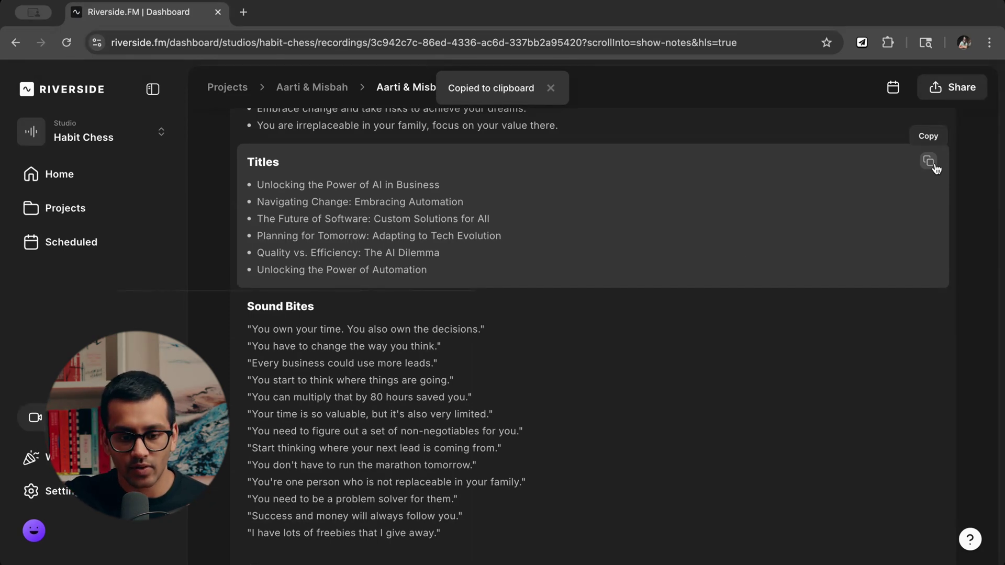
scroll(392, 264, "down", 2)
scroll(393, 261, "down", 2)
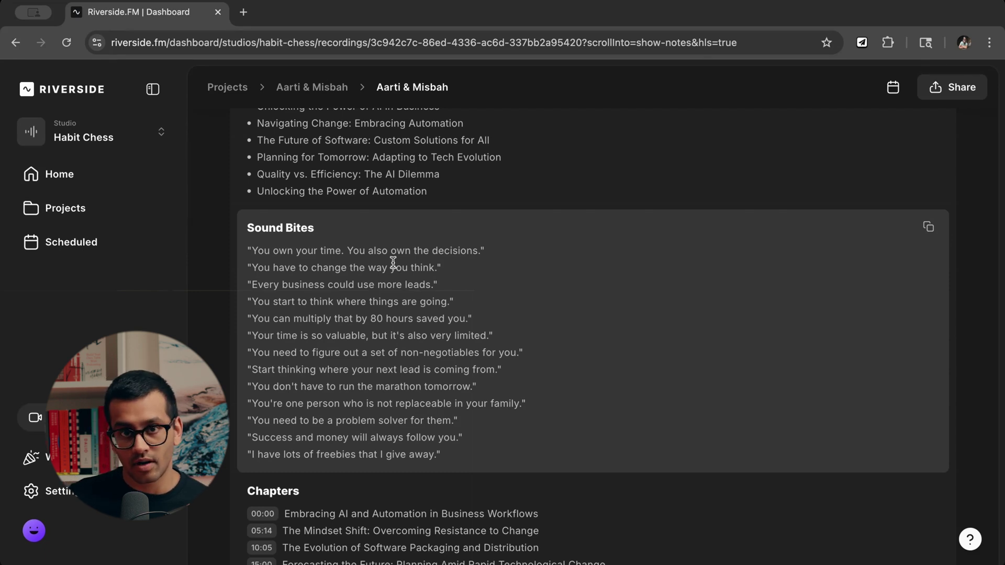
scroll(518, 326, "down", 2)
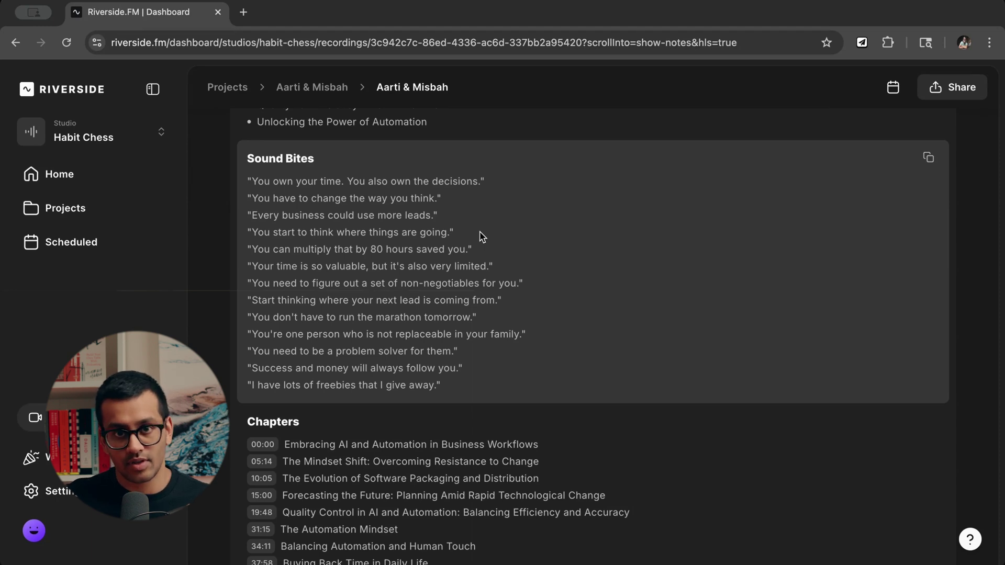
scroll(811, 346, "down", 5)
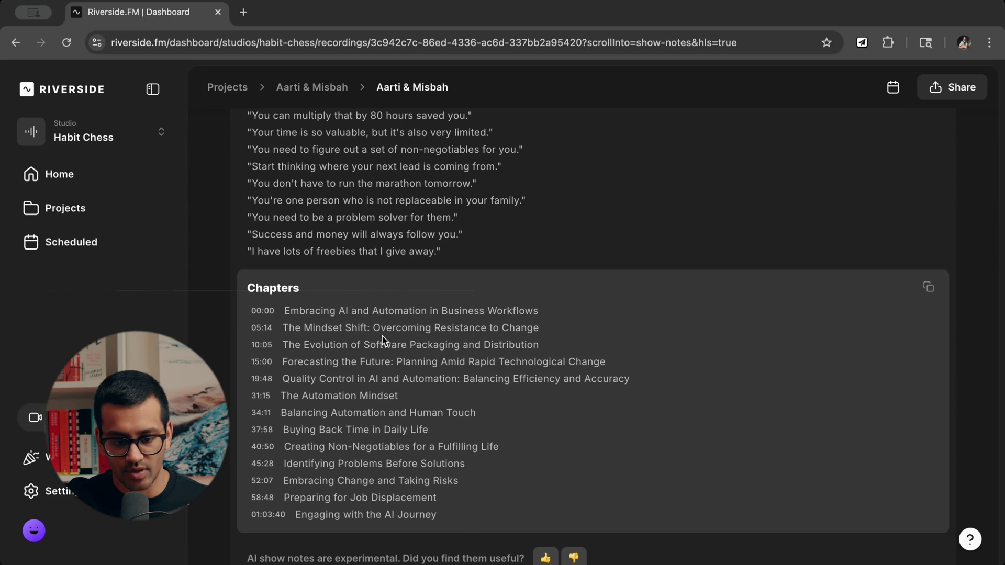
scroll(885, 359, "down", 1)
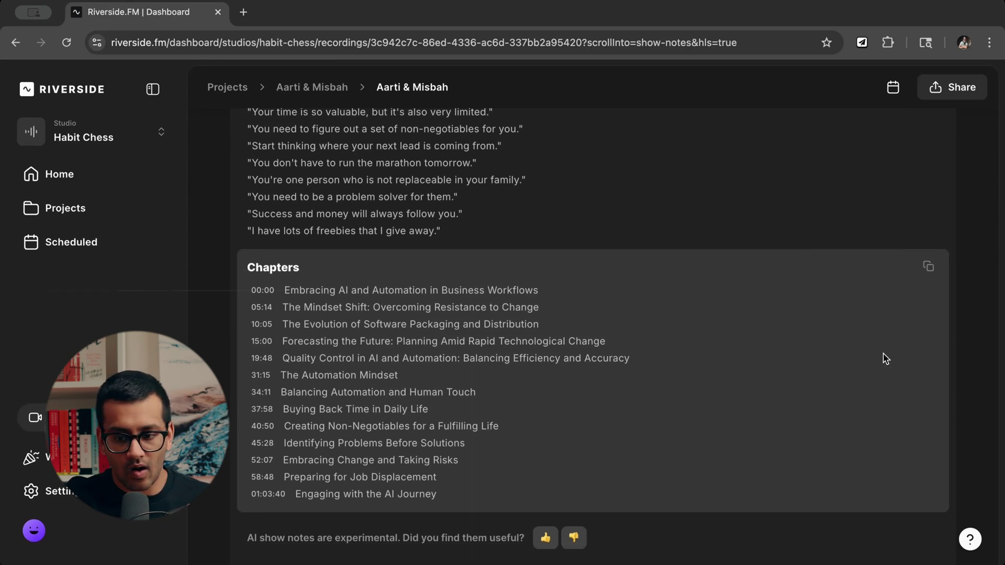
scroll(883, 386, "up", 10)
scroll(884, 388, "up", 9)
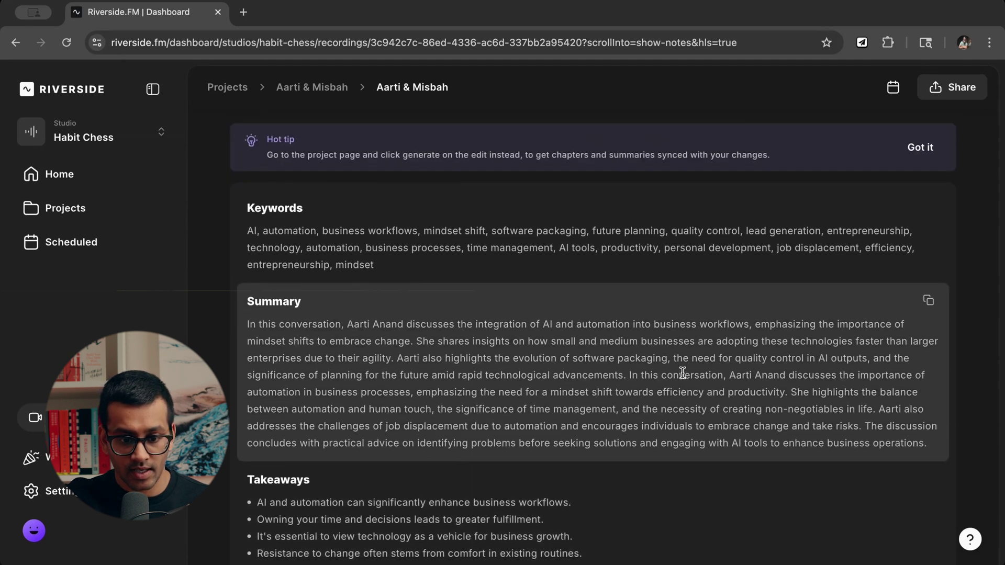
scroll(682, 372, "up", 2)
scroll(652, 416, "down", 6)
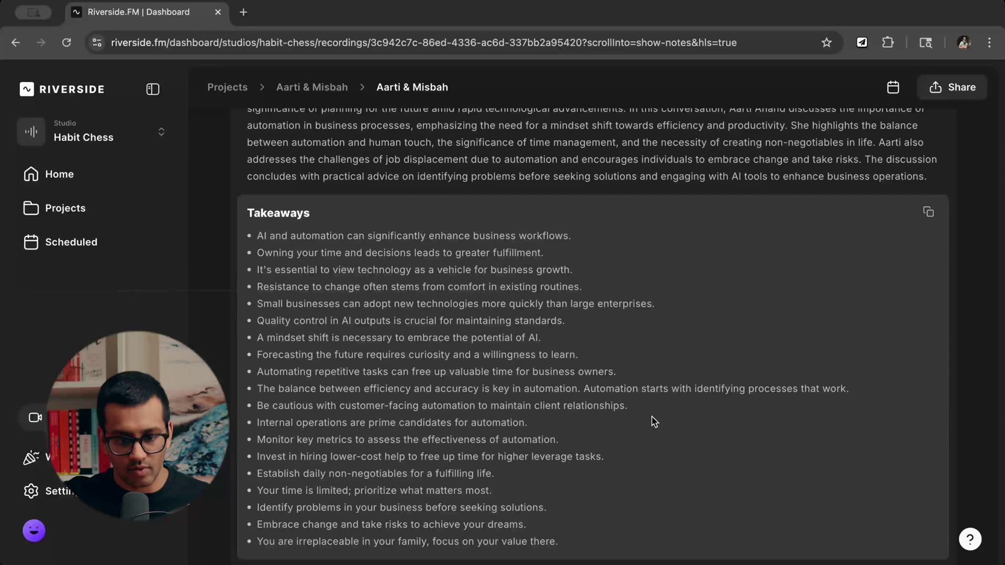
scroll(649, 367, "up", 1)
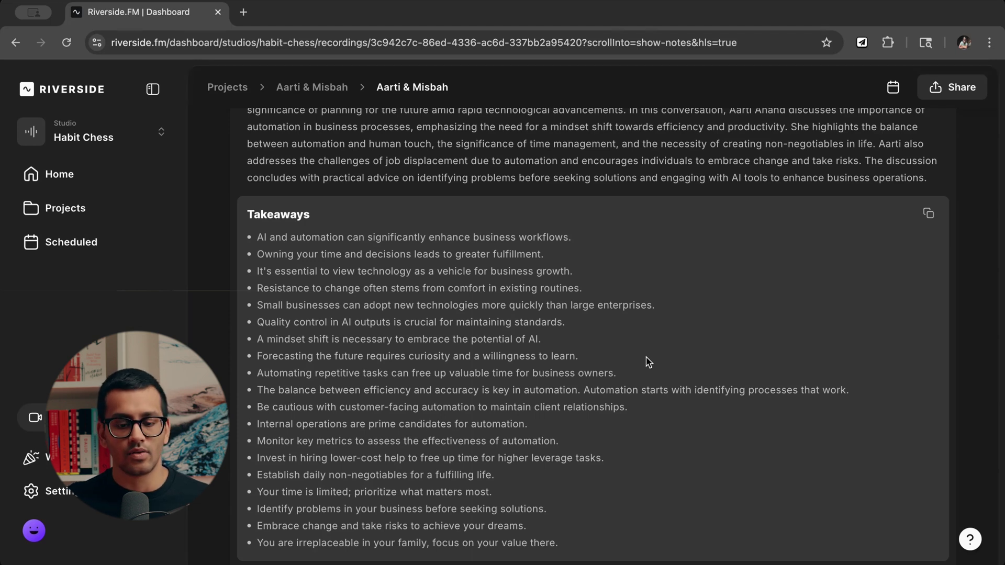
scroll(628, 293, "up", 3)
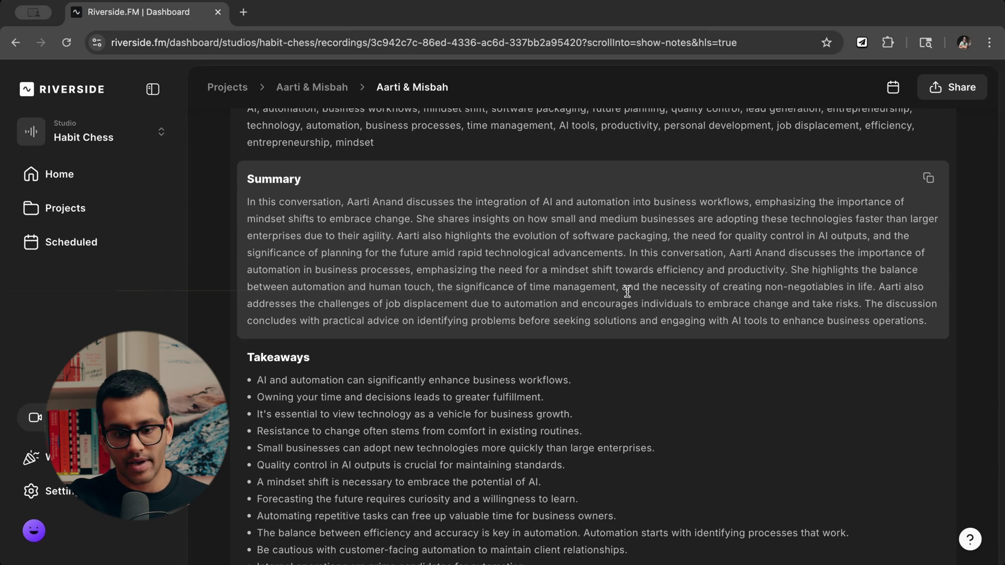
scroll(627, 292, "down", 5)
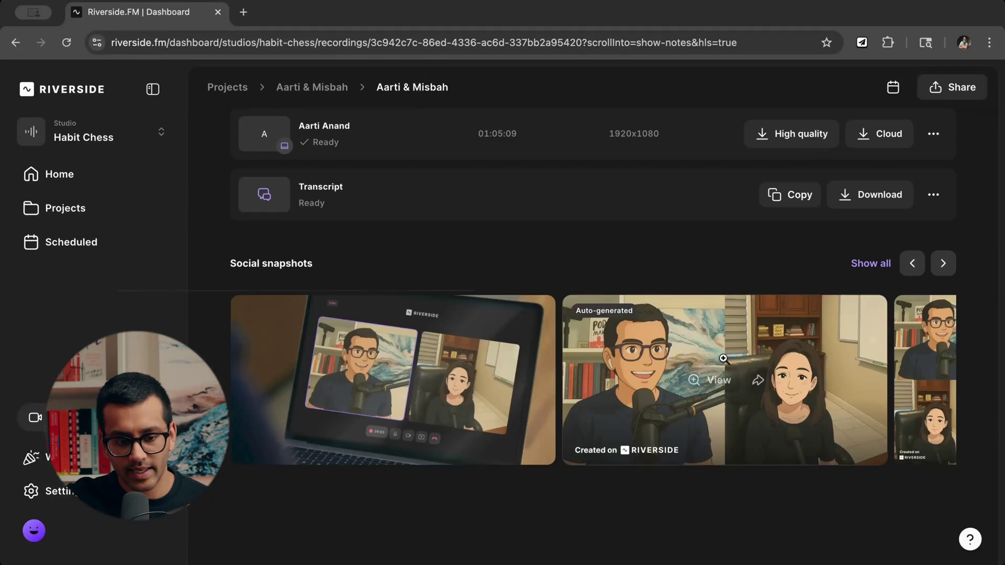
left_click(943, 264)
left_click(943, 264)
left_click(944, 265)
left_click(944, 264)
left_click(943, 265)
left_click(944, 264)
left_click(943, 264)
left_click(940, 266)
left_click(911, 266)
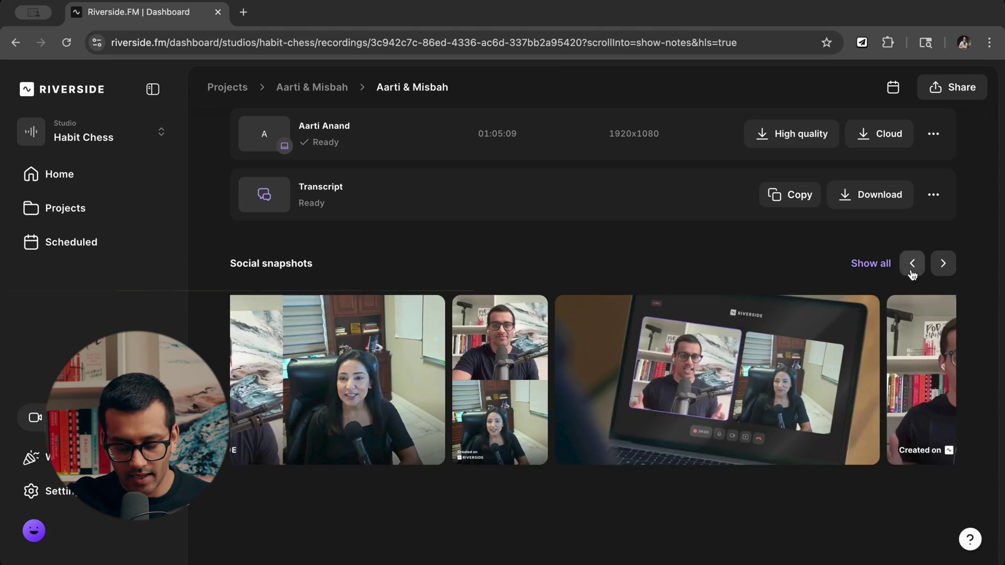
left_click(911, 266)
left_click(912, 266)
left_click(911, 265)
left_click(911, 266)
left_click(911, 266)
left_click(912, 266)
mouse_move(851, 383)
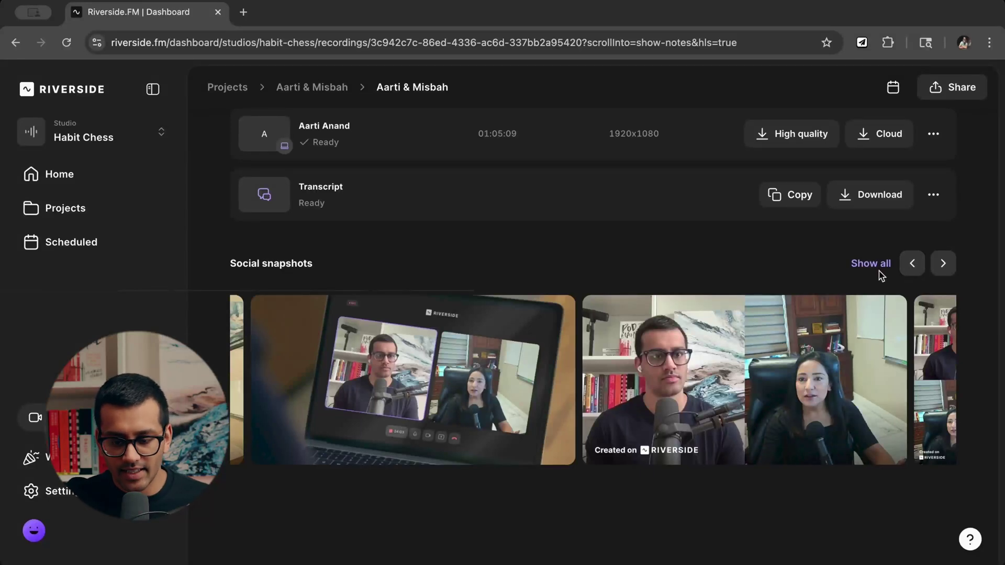
left_click(943, 268)
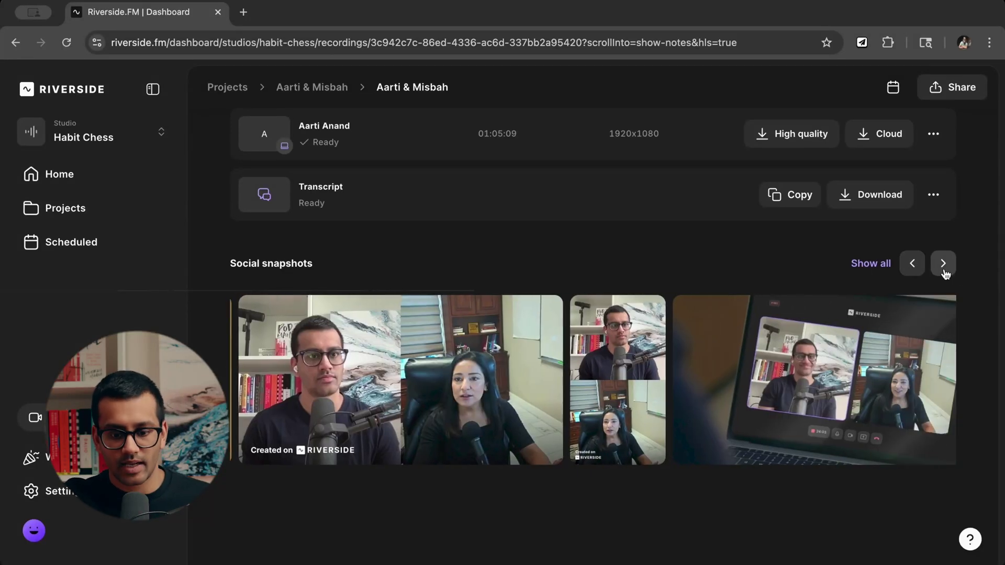
left_click(944, 270)
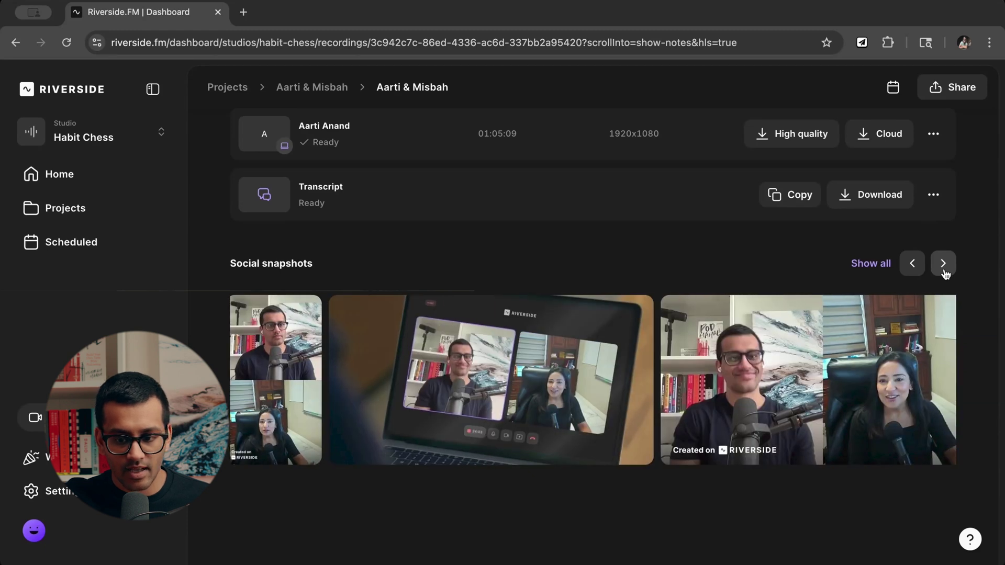
left_click(944, 270)
left_click(919, 272)
left_click(919, 272)
left_click(920, 272)
left_click(919, 272)
left_click(919, 273)
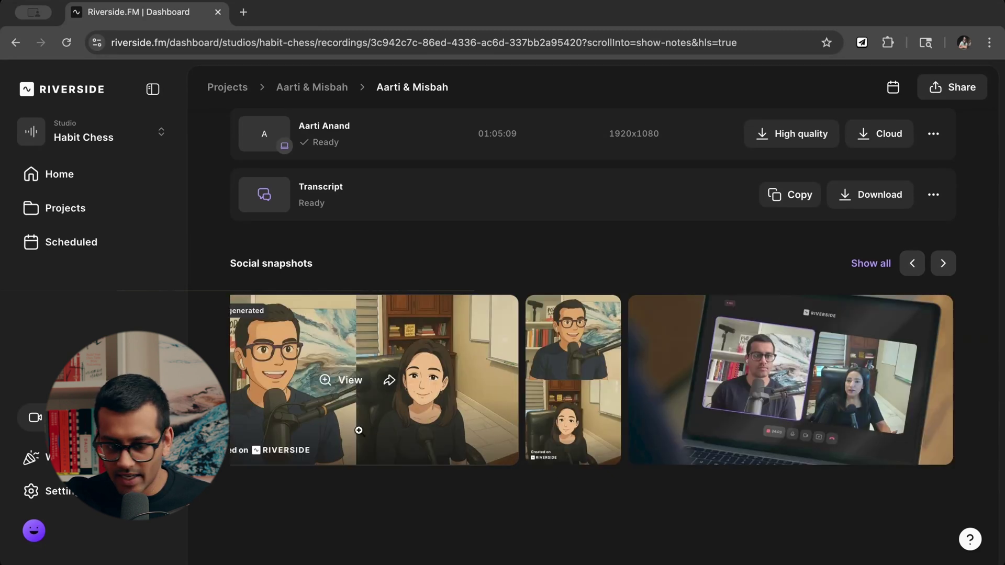
left_click(912, 265)
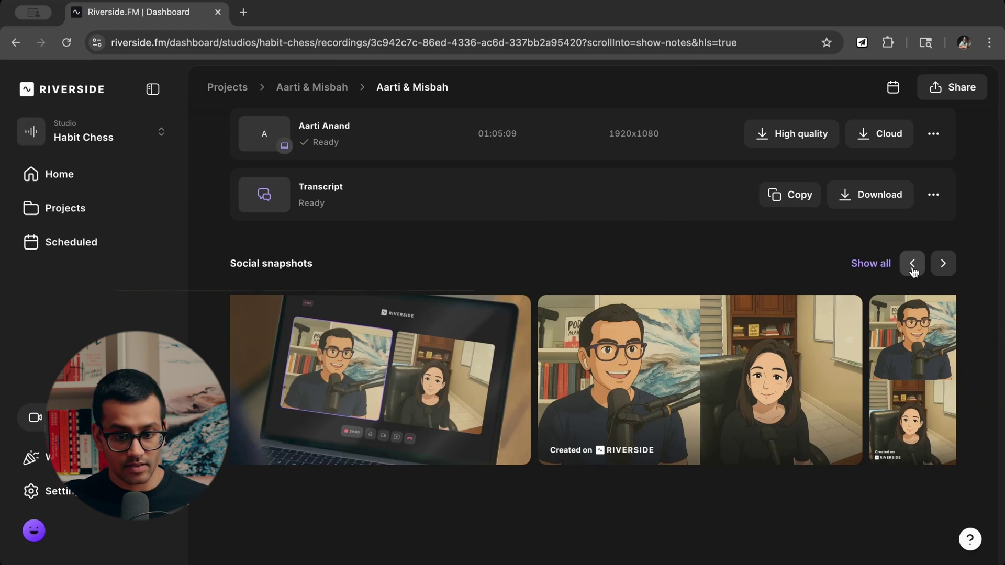
scroll(868, 269, "up", 10)
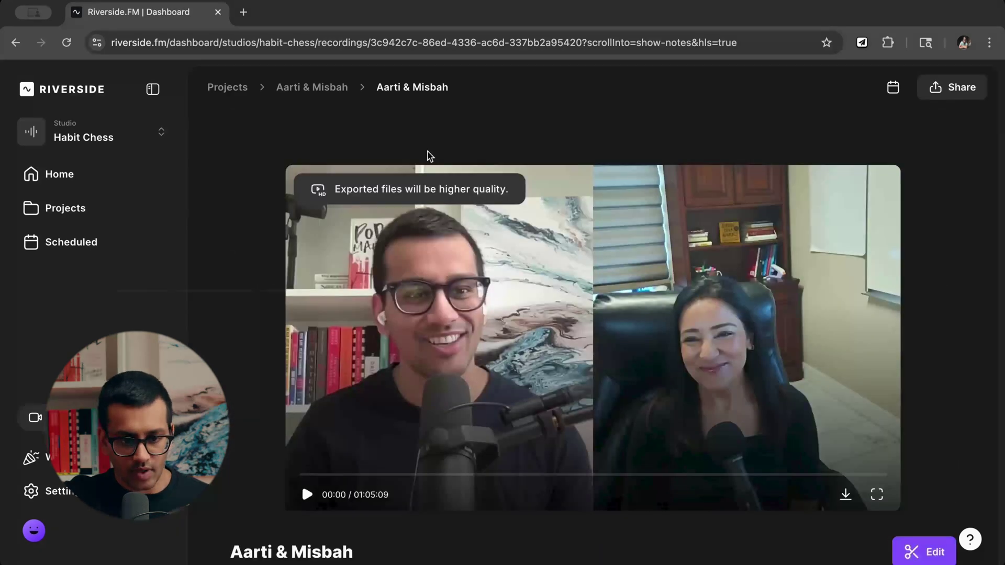
Return to the project page, generate the Full Episode draft, and open Magic Clips settings.
left_click(312, 87)
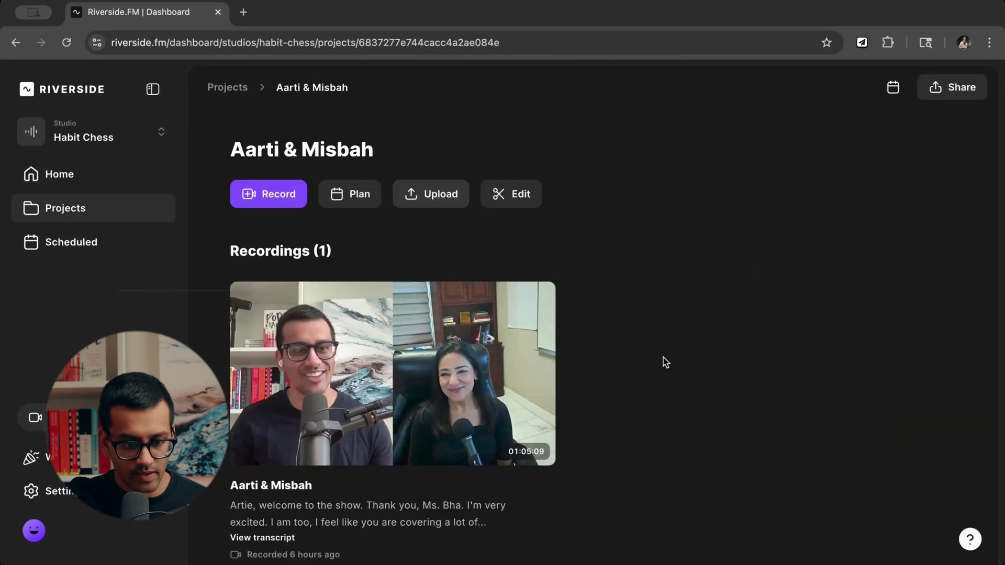
scroll(665, 361, "down", 2)
scroll(665, 362, "up", 2)
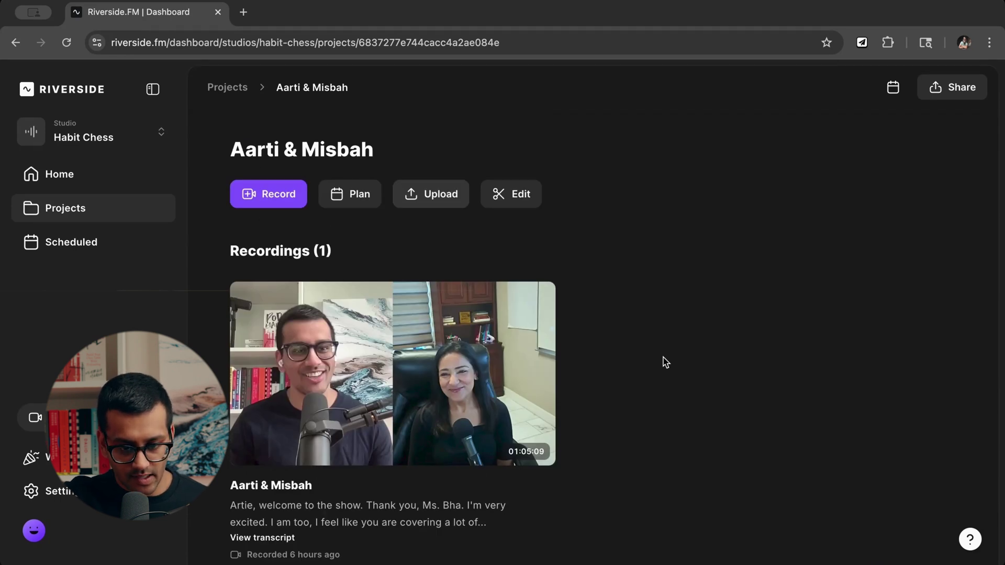
scroll(664, 362, "down", 8)
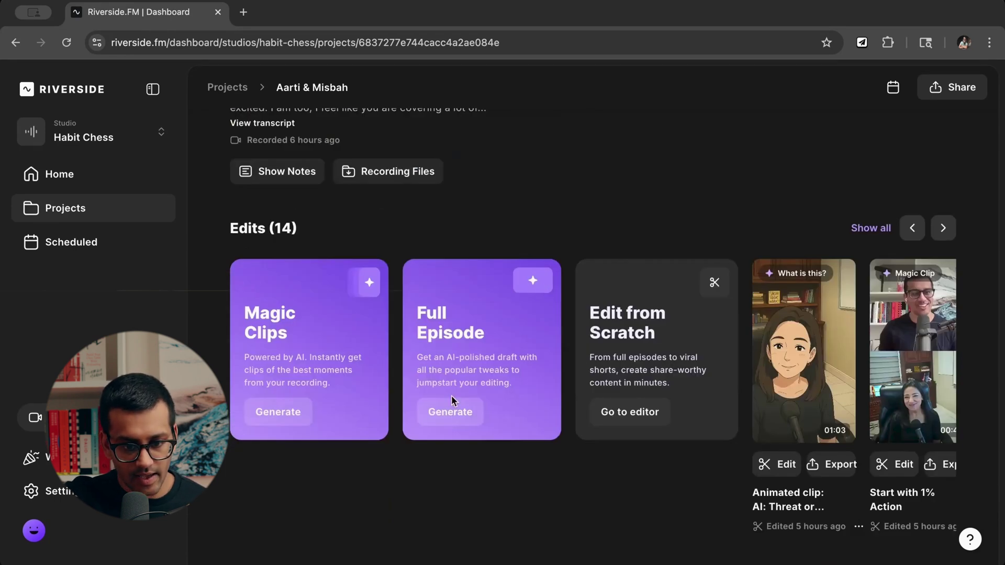
left_click(446, 416)
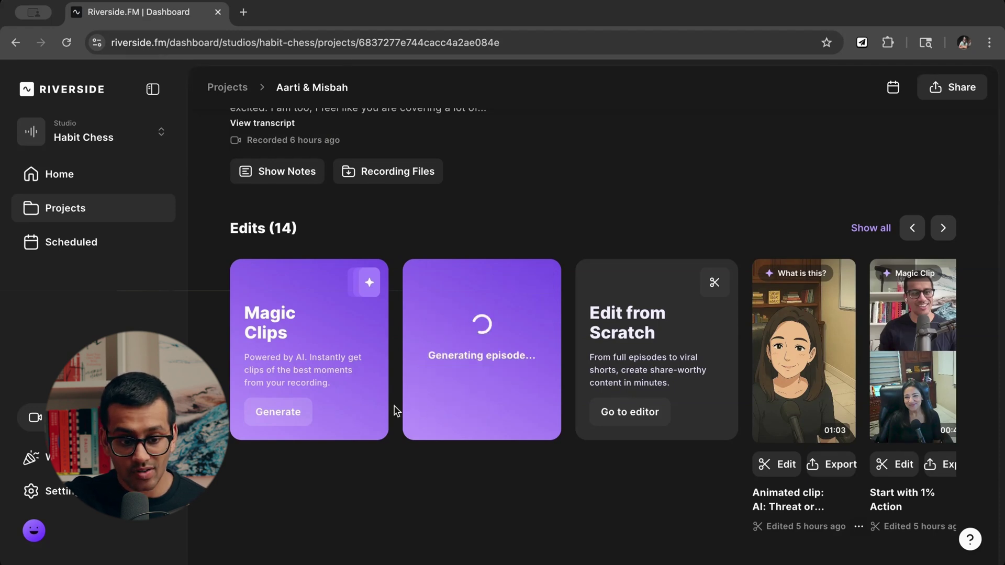
left_click(279, 412)
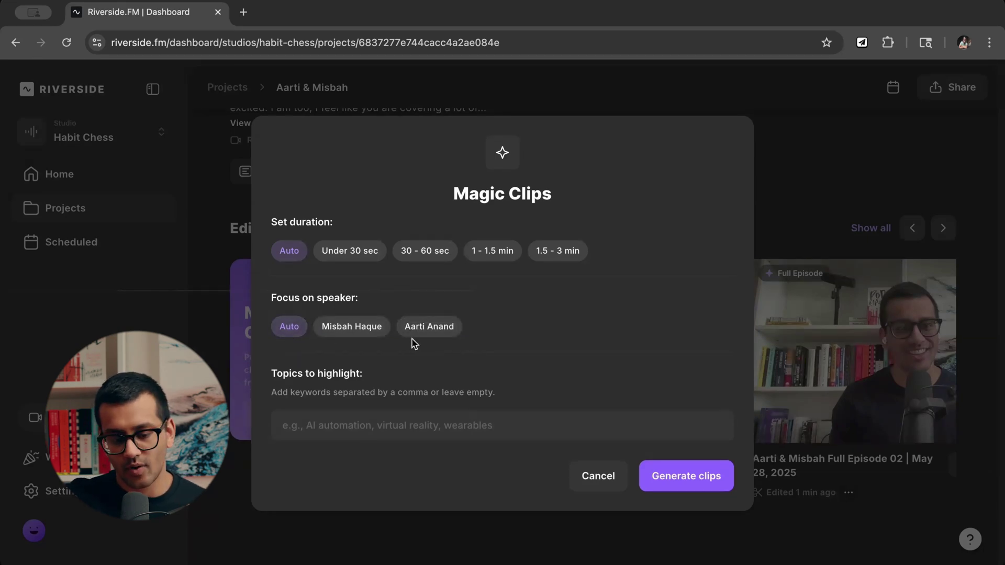
left_click(426, 336)
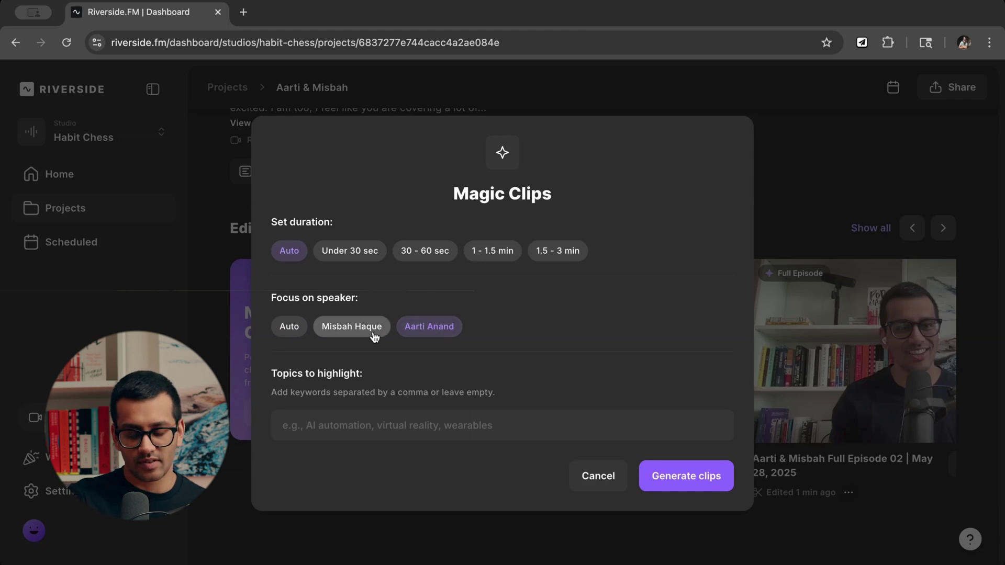
left_click(287, 328)
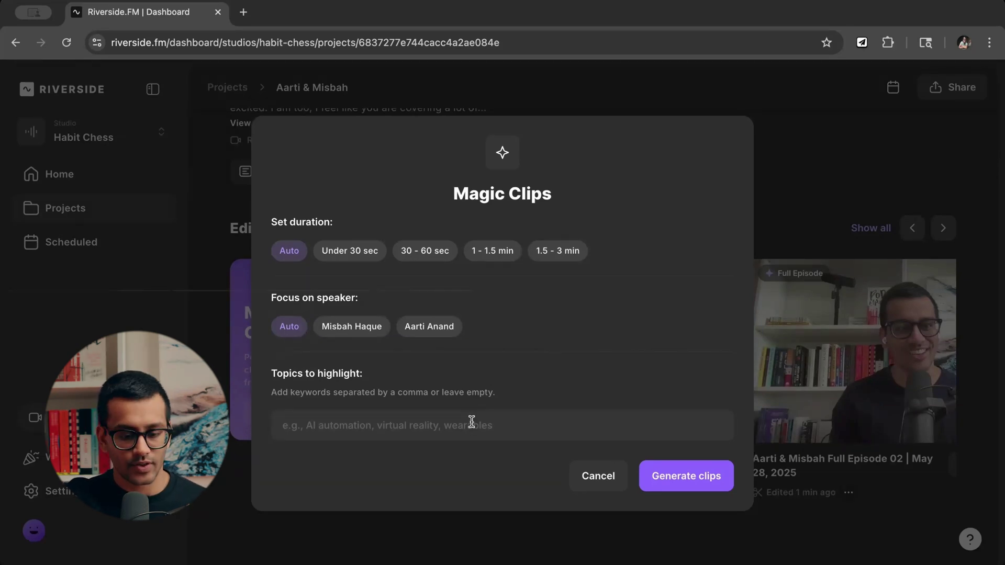
left_click(371, 429)
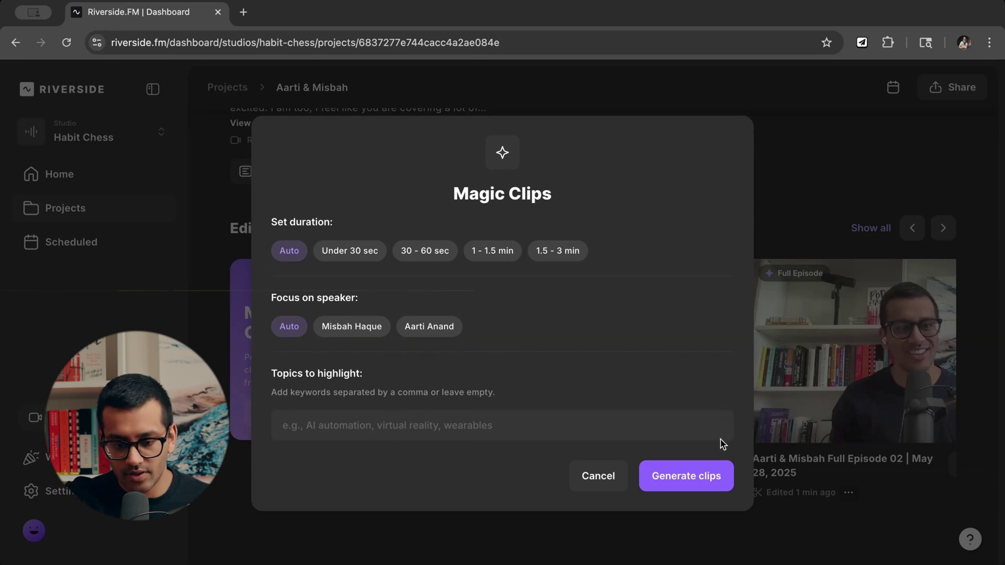
Generate Magic Clips with Auto duration and speaker focus, growing the Edits row to 27.
left_click(694, 486)
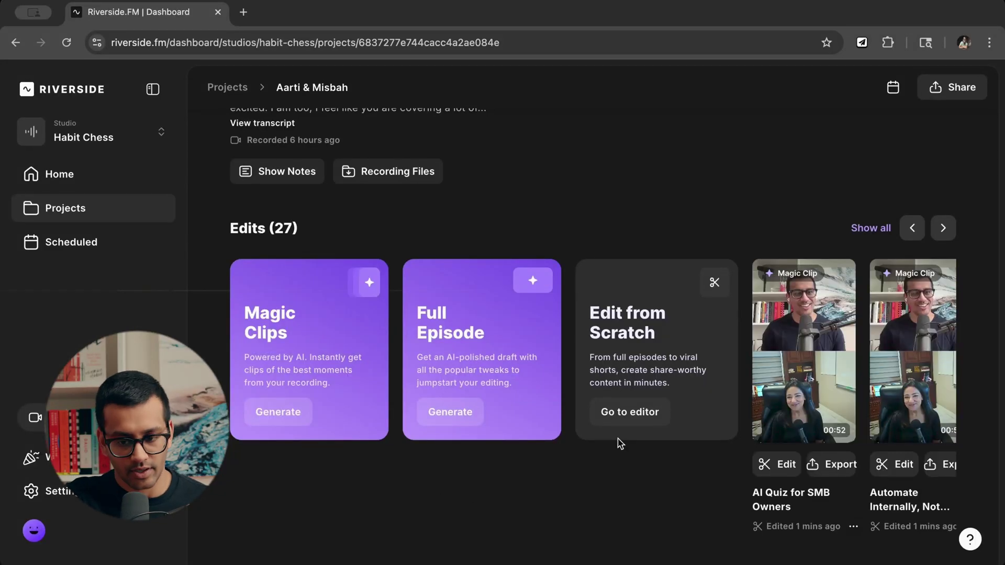
left_click(879, 230)
scroll(522, 327, "down", 7)
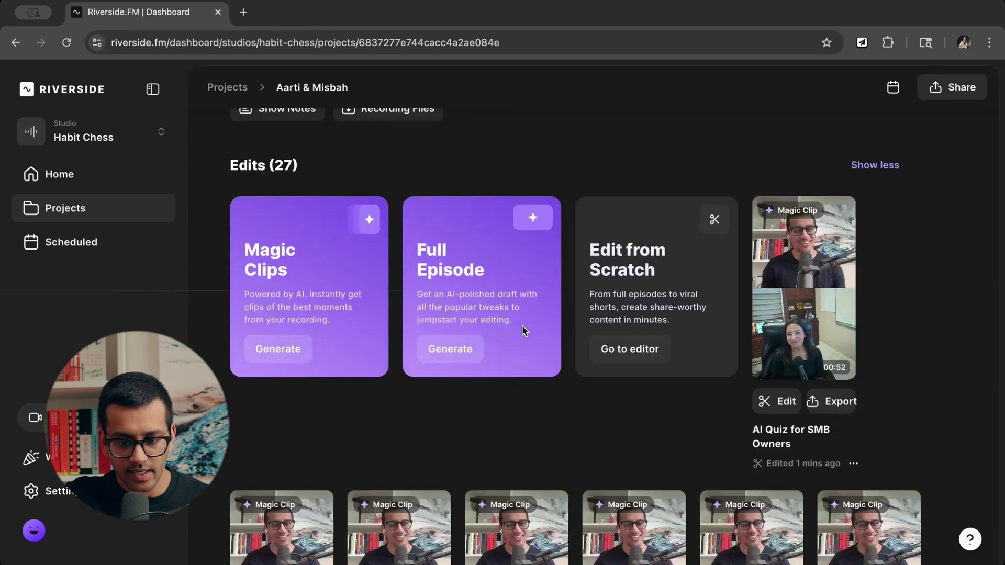
scroll(523, 330, "down", 10)
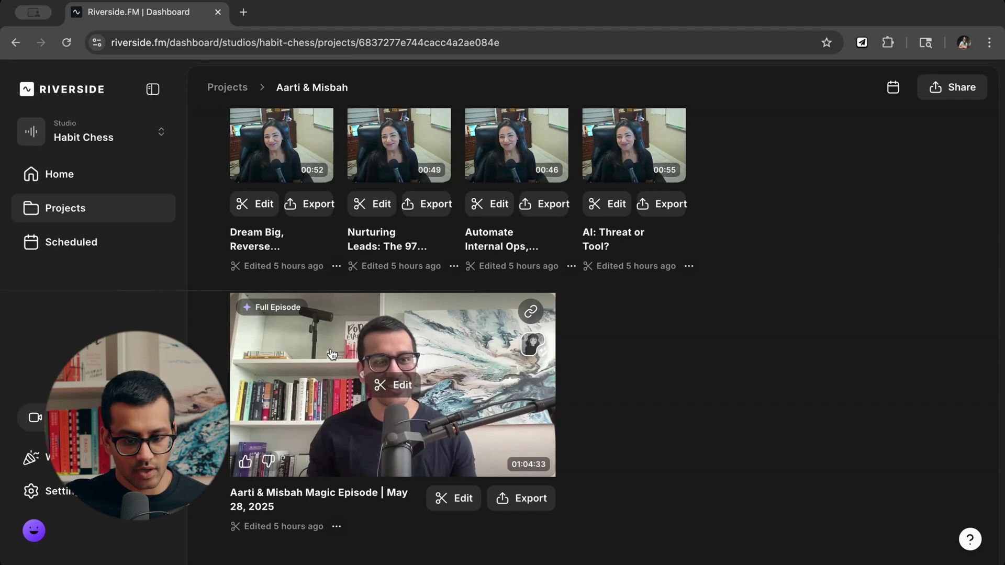
scroll(332, 354, "up", 5)
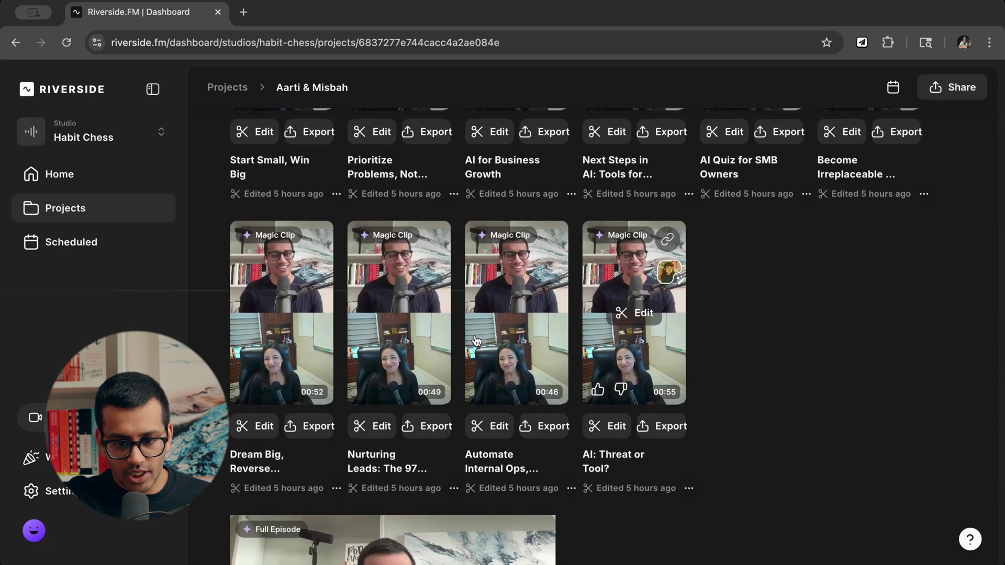
scroll(743, 293, "up", 9)
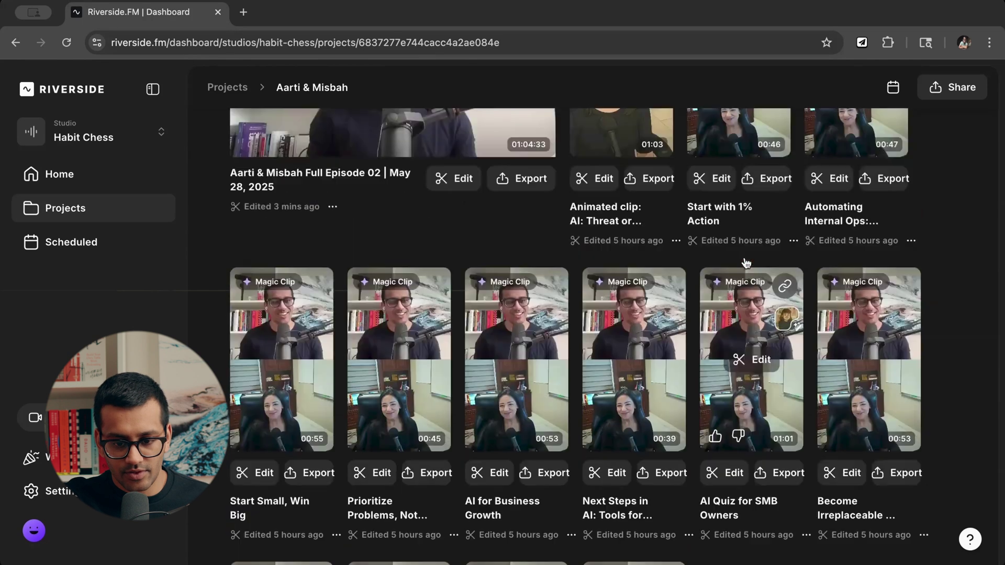
scroll(655, 267, "up", 3)
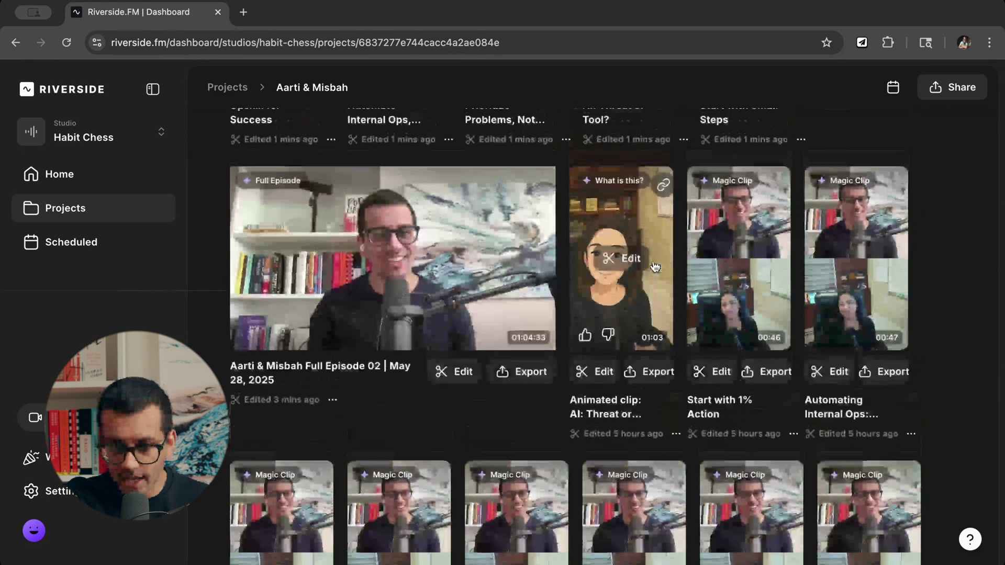
scroll(654, 267, "up", 3)
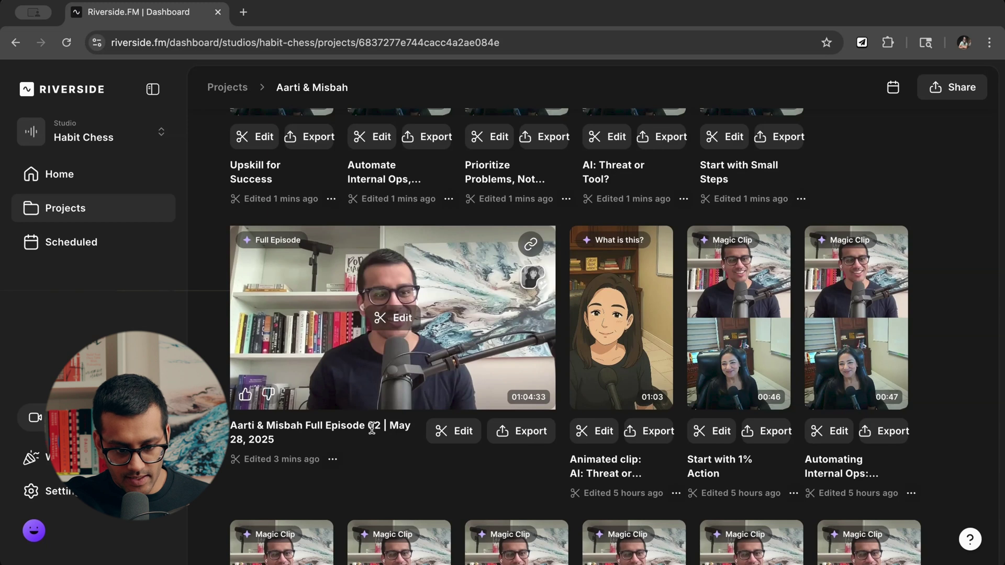
scroll(308, 410, "up", 2)
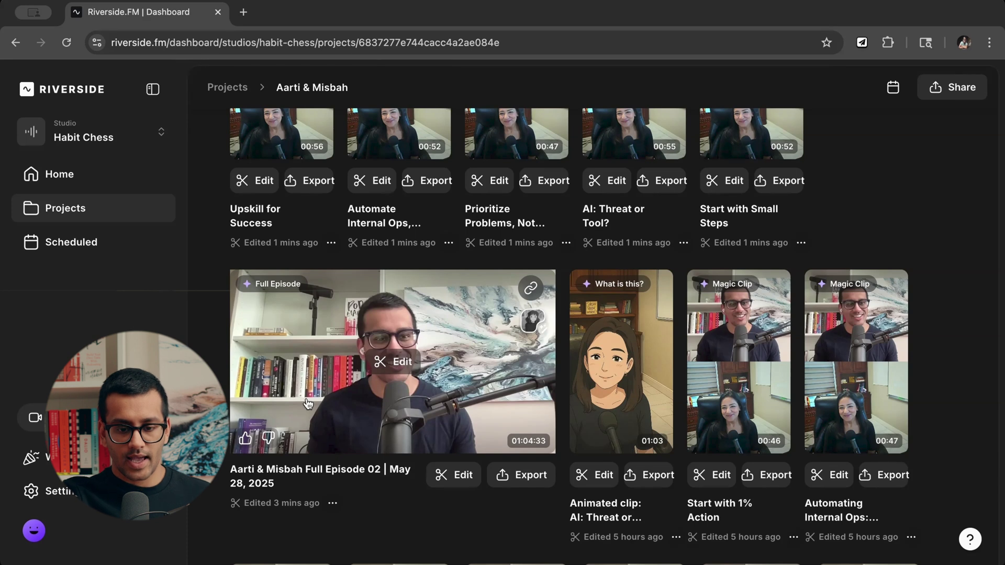
scroll(307, 403, "up", 5)
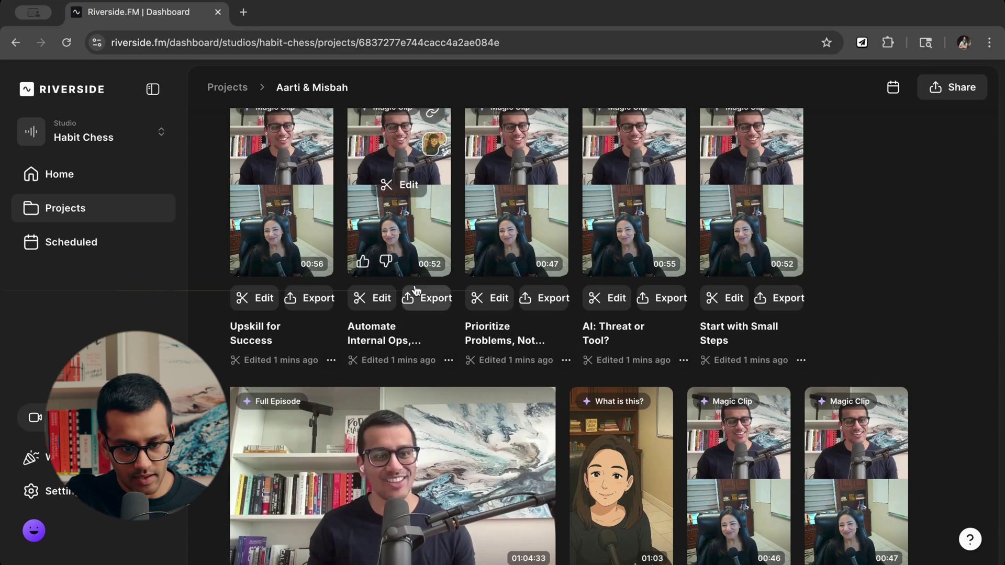
scroll(488, 337, "up", 1)
scroll(487, 340, "up", 5)
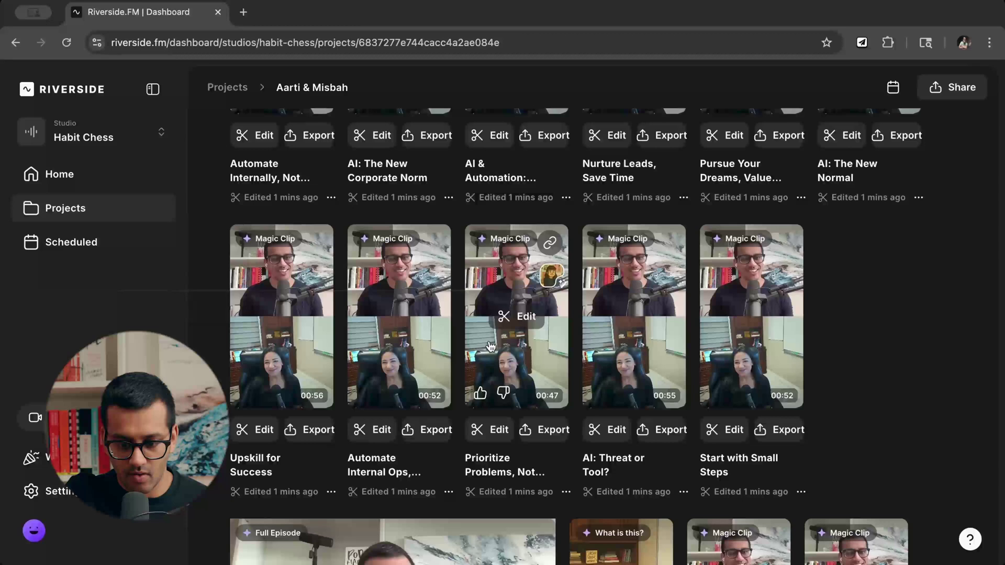
scroll(585, 341, "down", 15)
scroll(584, 340, "down", 7)
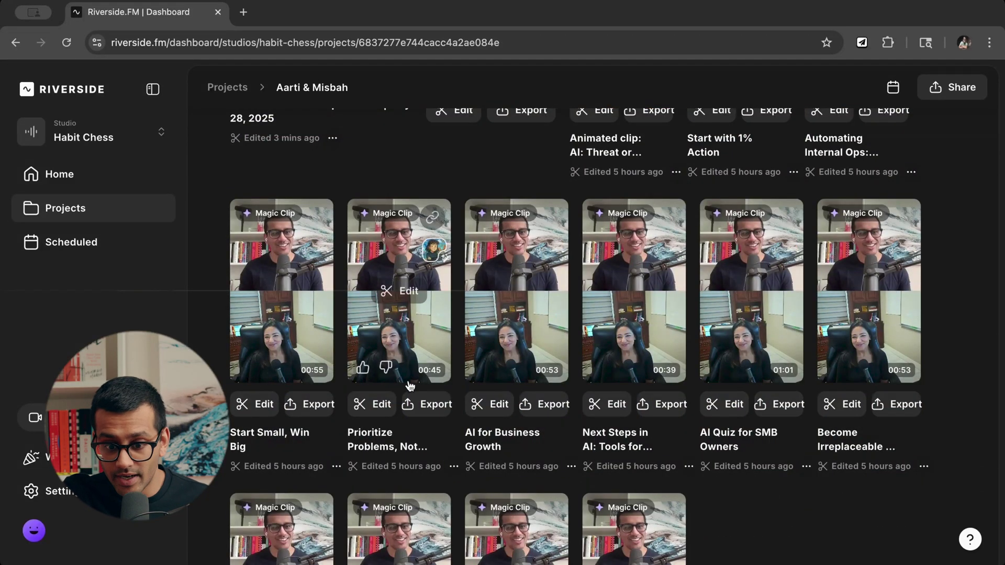
scroll(662, 361, "down", 3)
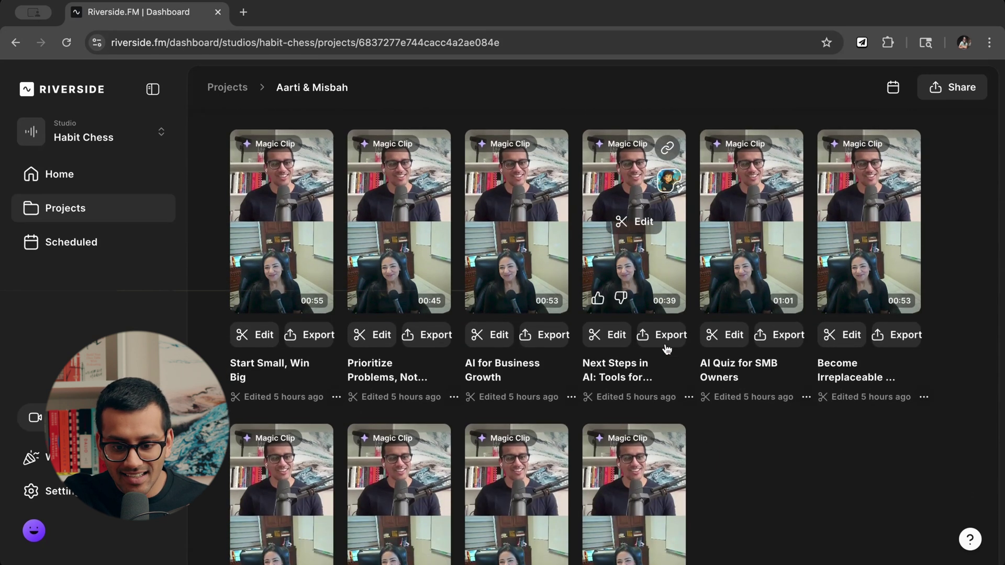
scroll(666, 349, "down", 4)
scroll(667, 350, "up", 20)
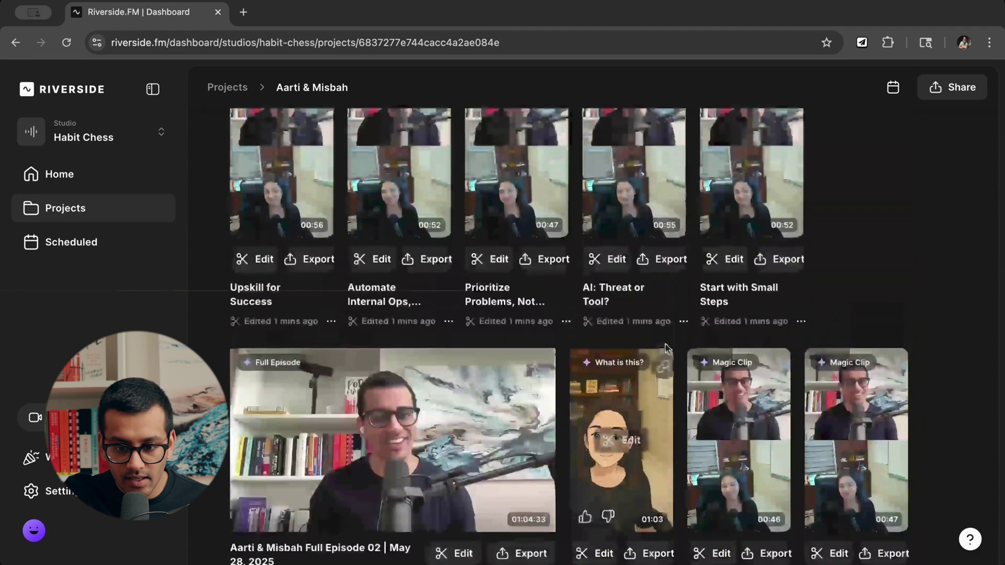
scroll(665, 344, "up", 6)
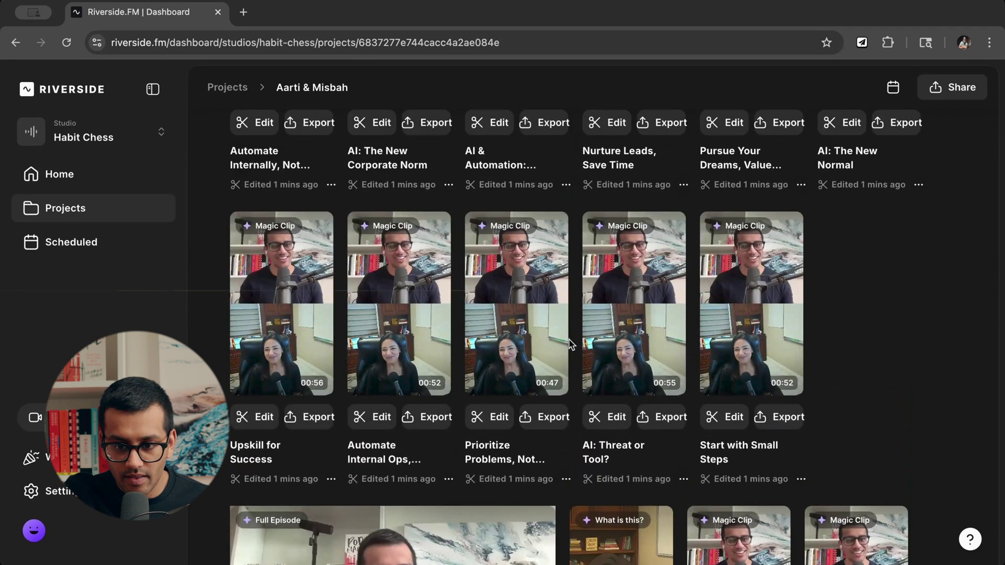
scroll(601, 335, "up", 2)
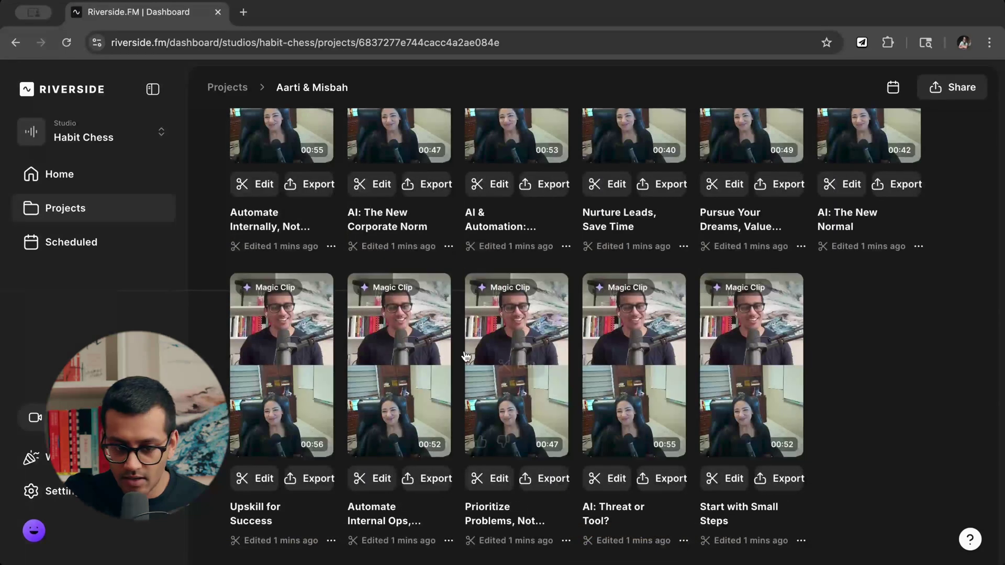
scroll(465, 357, "up", 8)
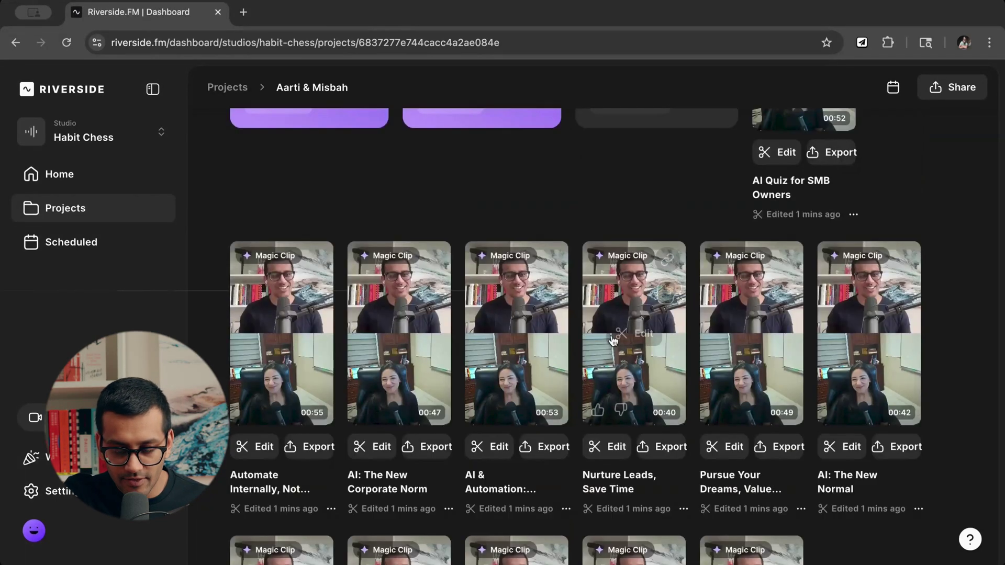
scroll(612, 340, "down", 6)
scroll(611, 341, "up", 10)
scroll(611, 340, "down", 12)
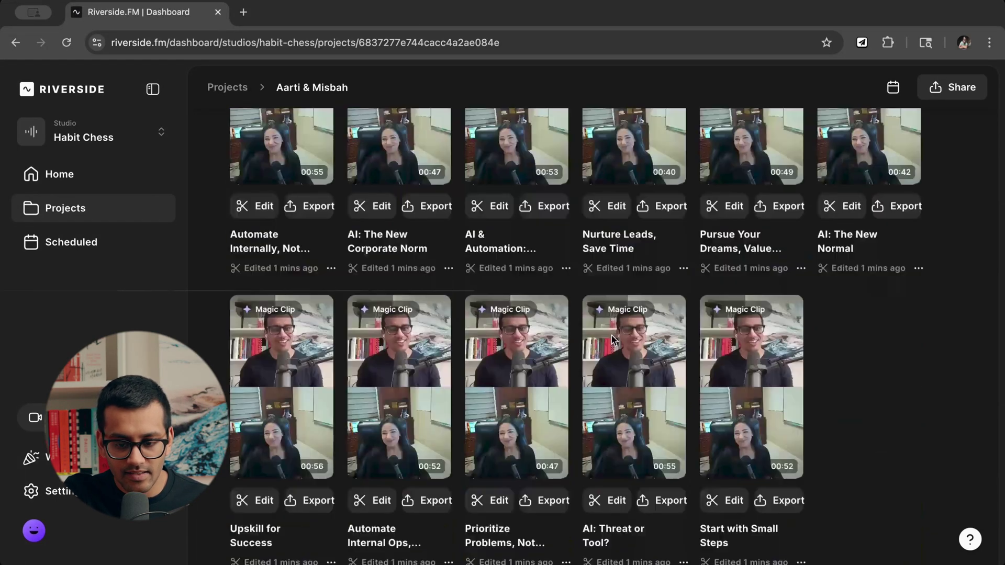
scroll(612, 339, "down", 10)
scroll(611, 338, "up", 5)
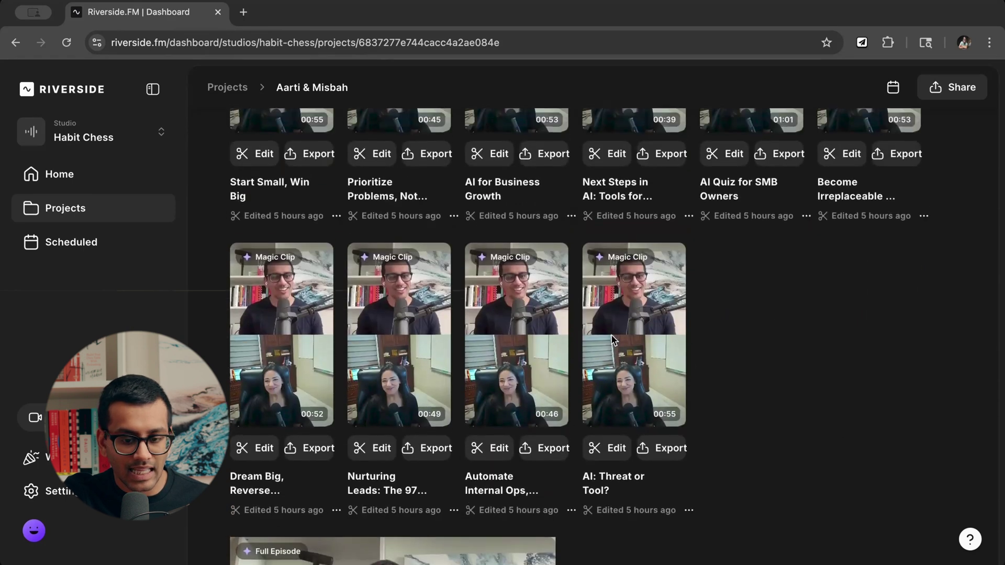
scroll(613, 340, "up", 5)
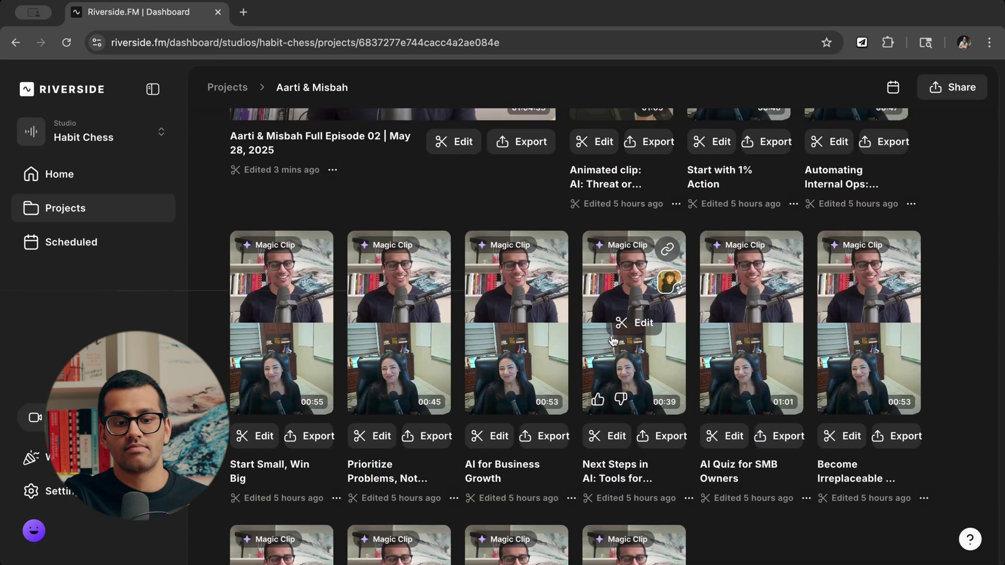
scroll(613, 340, "up", 2)
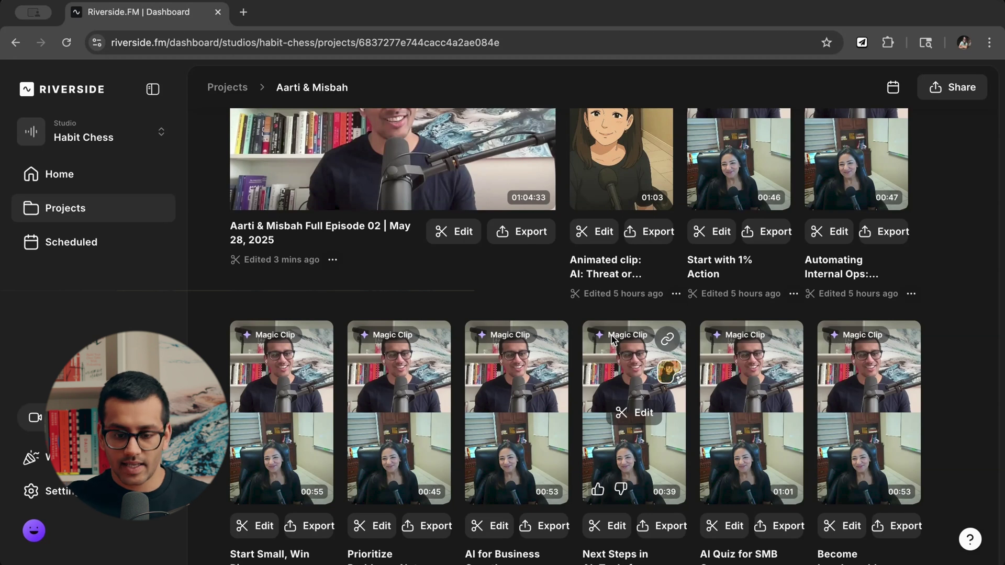
scroll(614, 340, "down", 3)
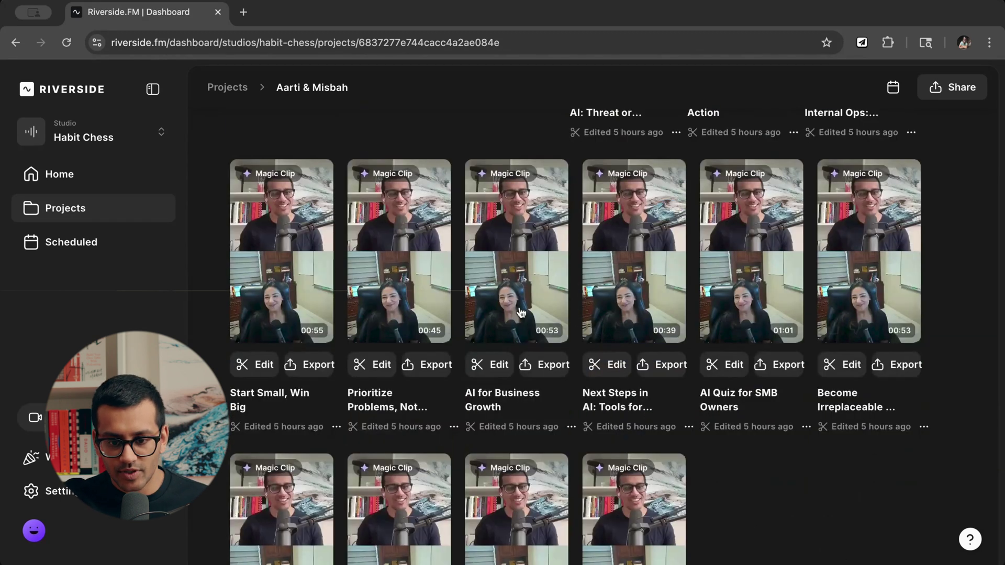
scroll(810, 284, "down", 1)
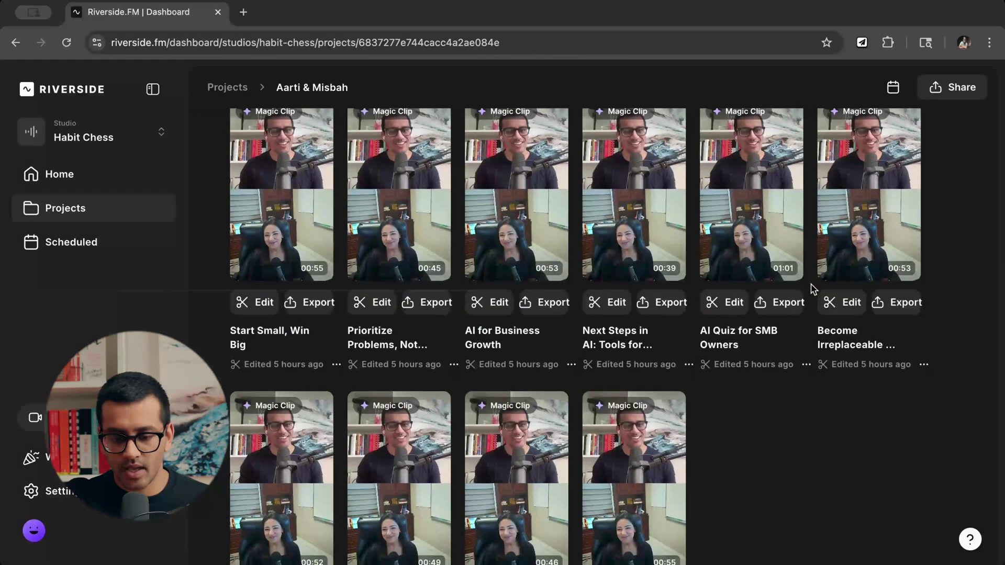
scroll(843, 446, "down", 3)
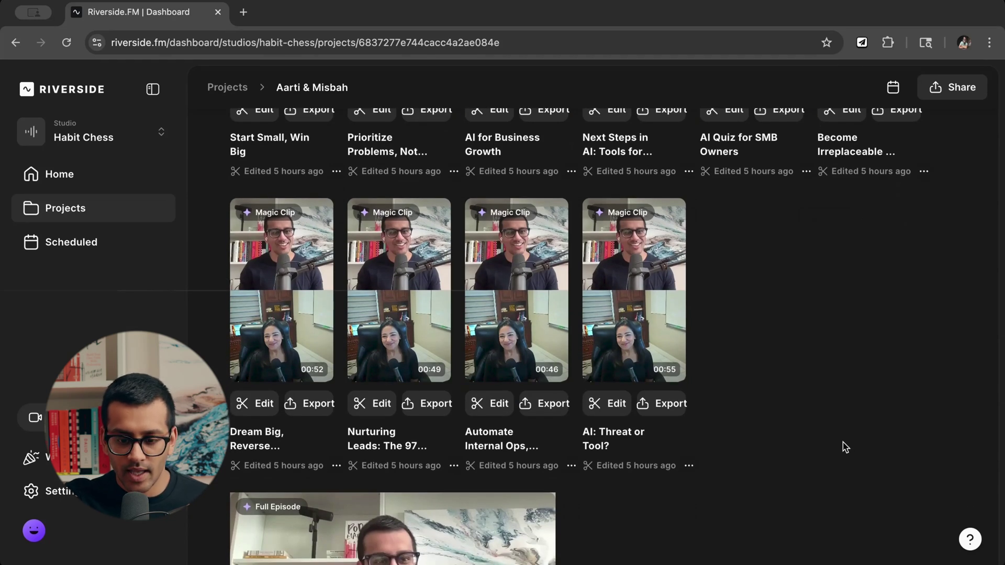
scroll(843, 445, "up", 2)
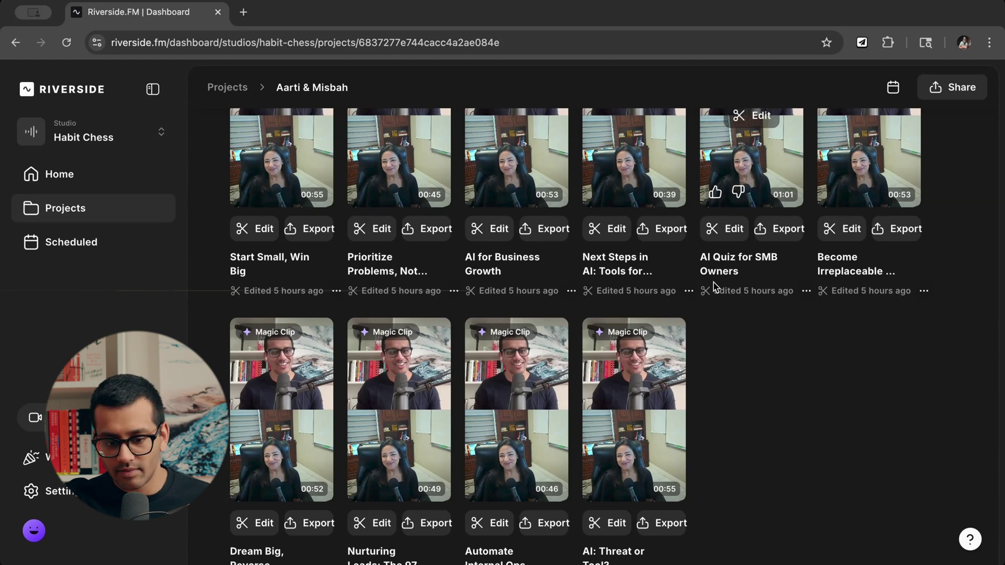
scroll(714, 286, "up", 2)
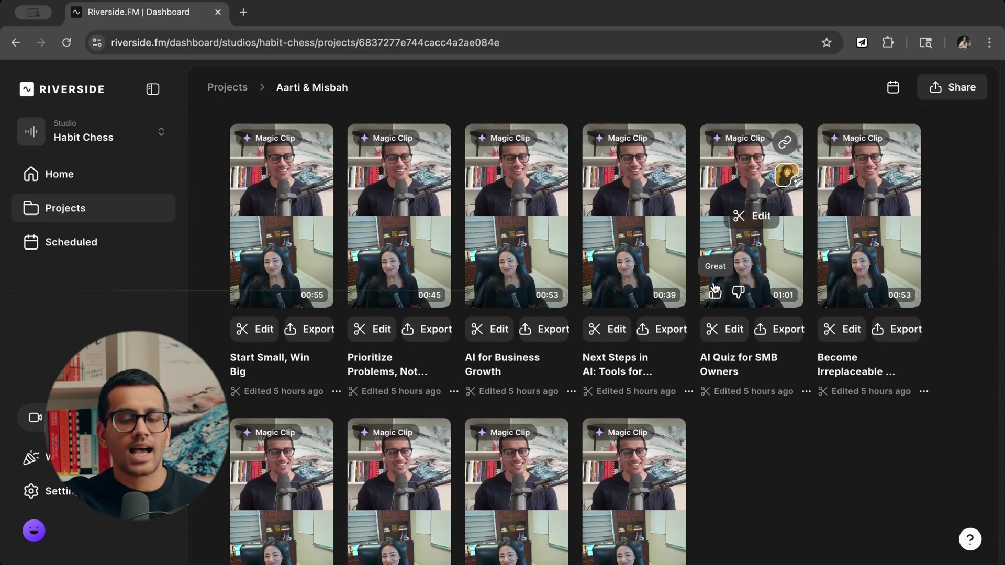
scroll(715, 287, "up", 4)
scroll(715, 286, "down", 13)
scroll(715, 286, "up", 7)
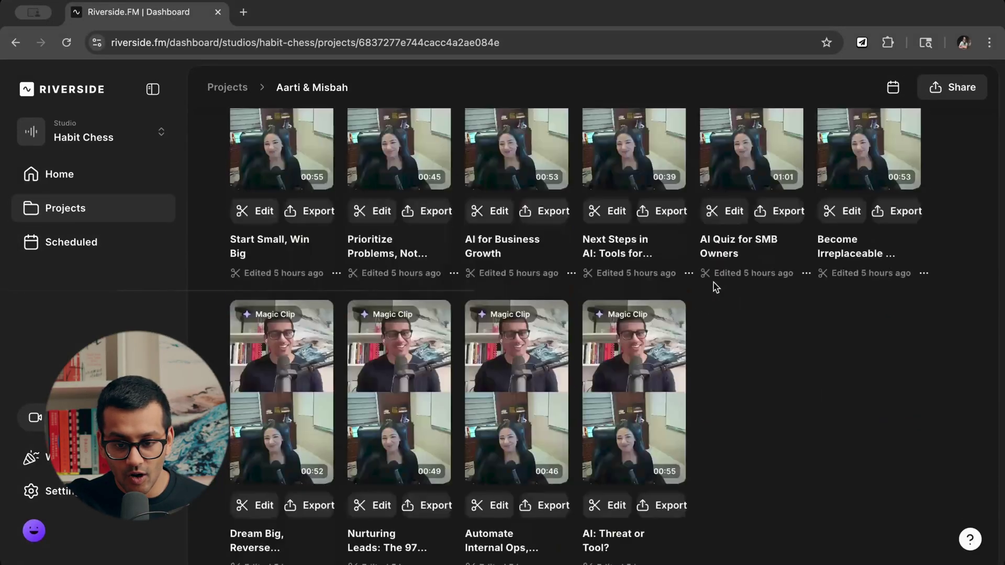
scroll(715, 287, "up", 9)
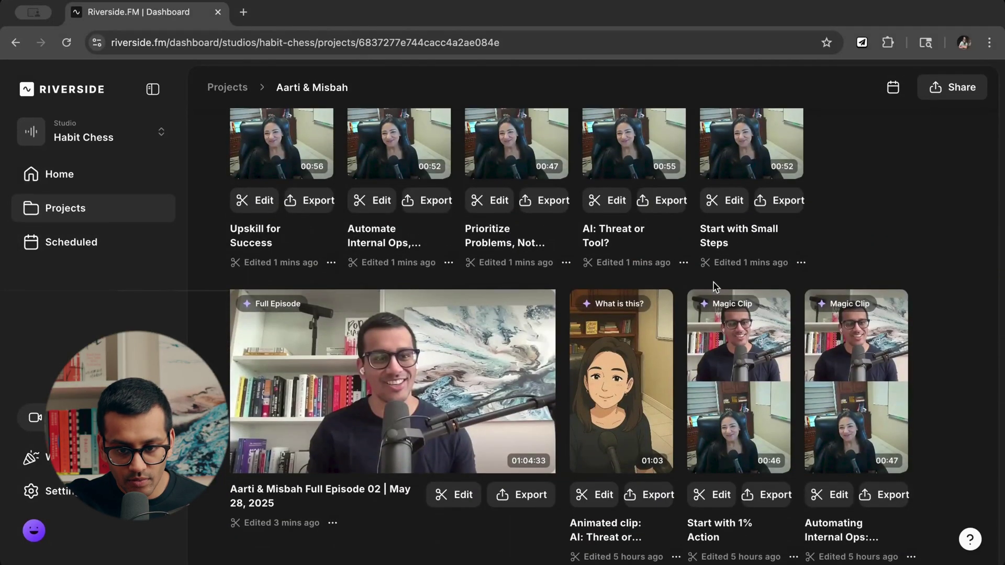
scroll(714, 285, "up", 7)
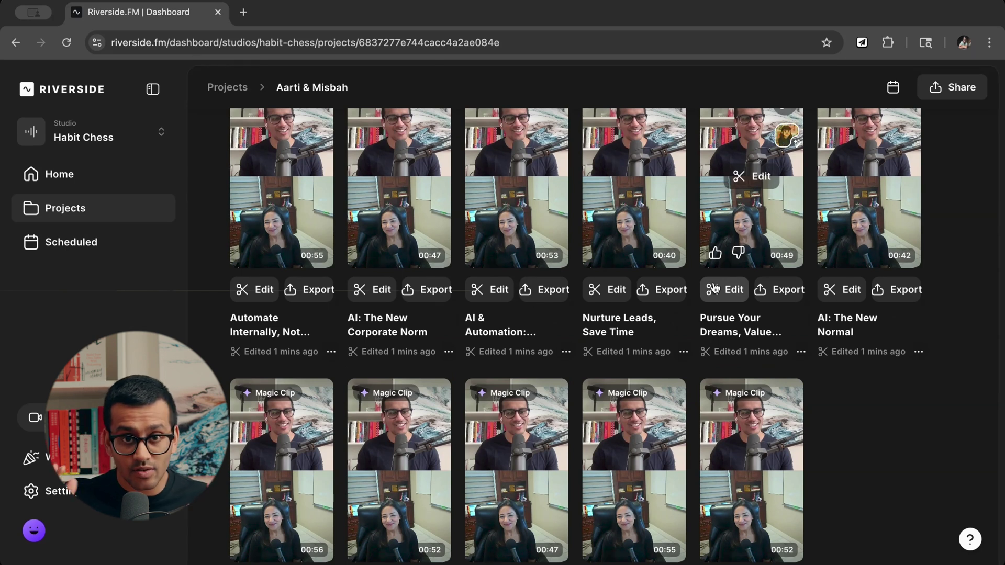
scroll(831, 397, "down", 1)
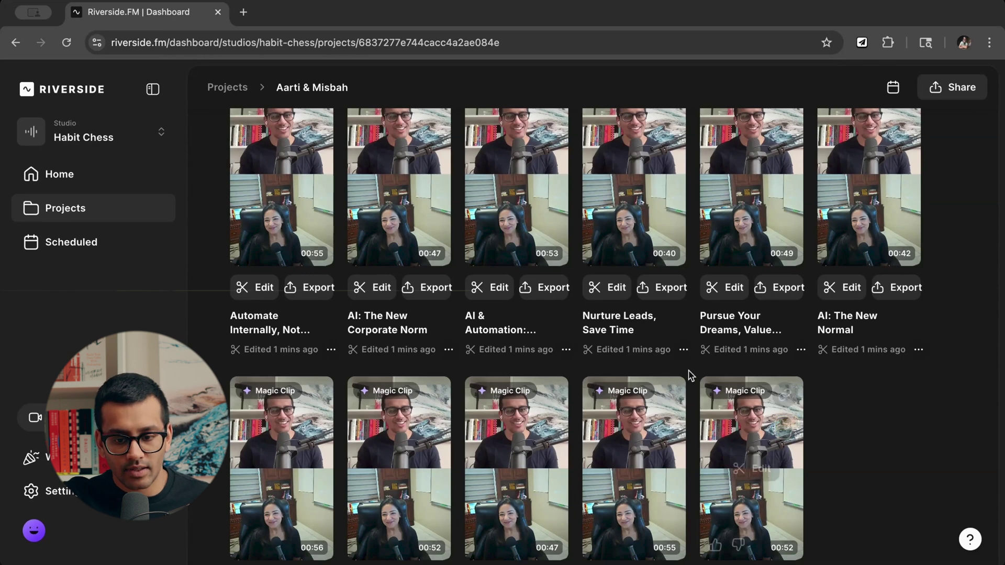
scroll(733, 387, "up", 5)
scroll(807, 347, "down", 5)
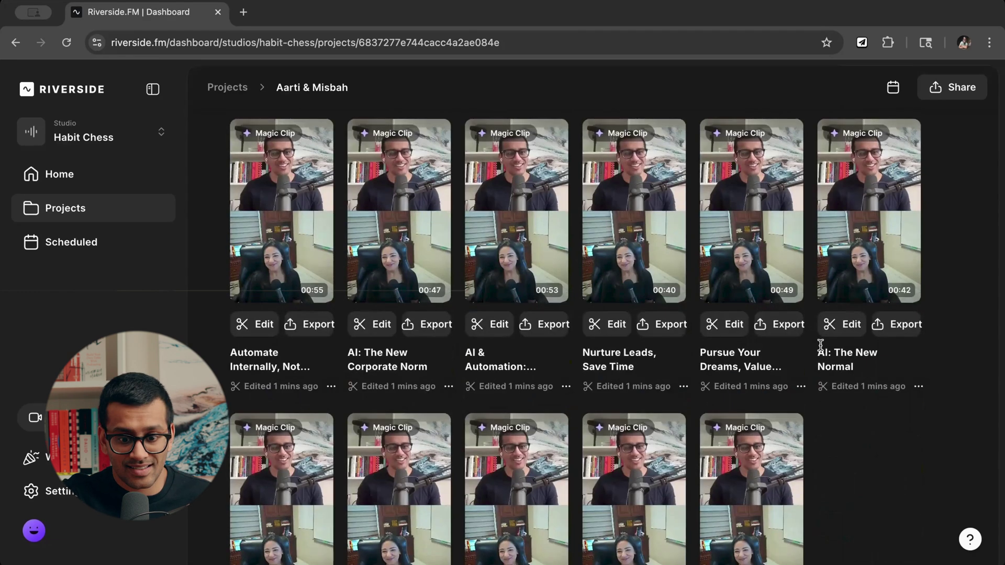
scroll(774, 359, "down", 4)
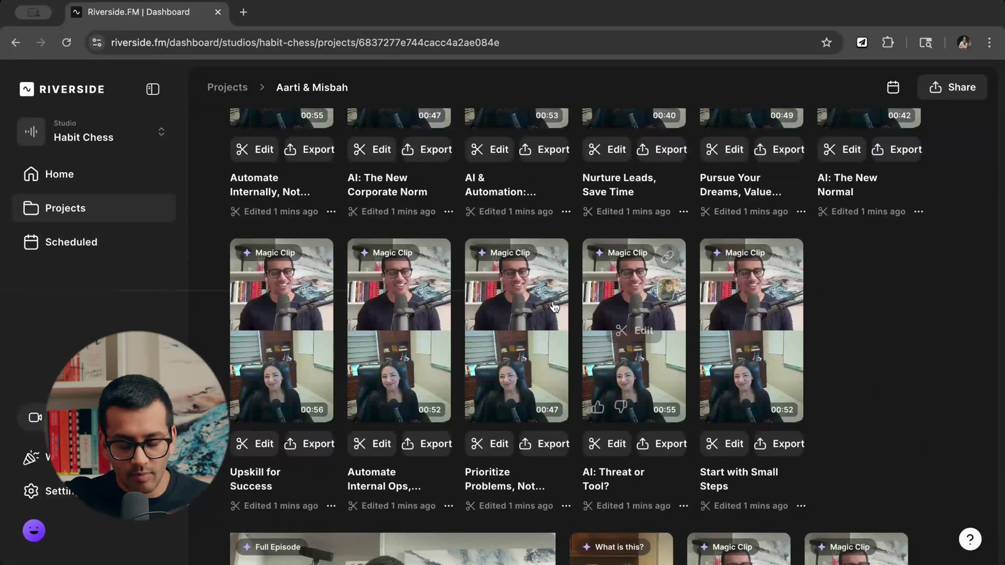
scroll(854, 315, "down", 2)
scroll(854, 316, "down", 4)
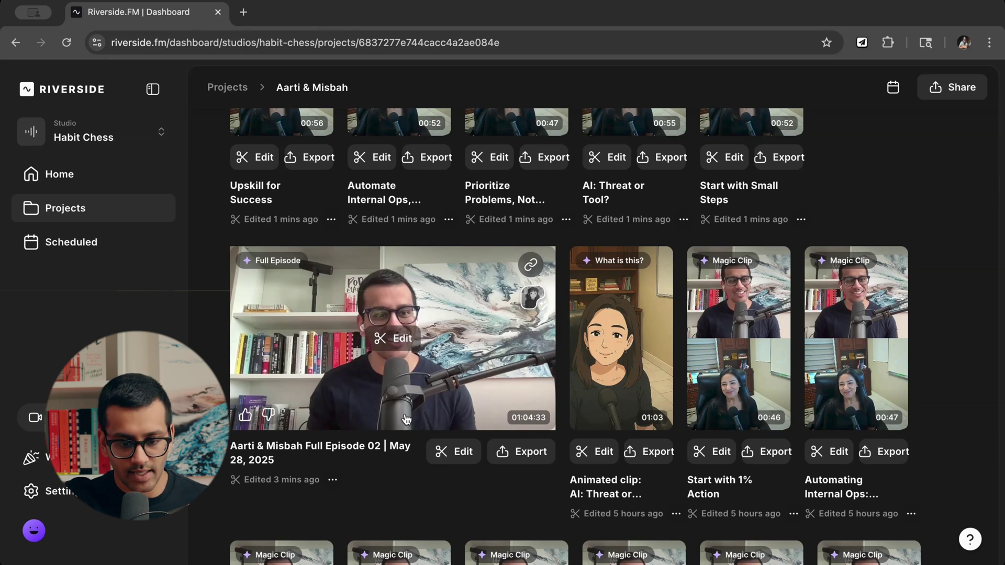
Open the Full Episode draft in the editor and scroll through its 01:04:33 transcript.
left_click(455, 460)
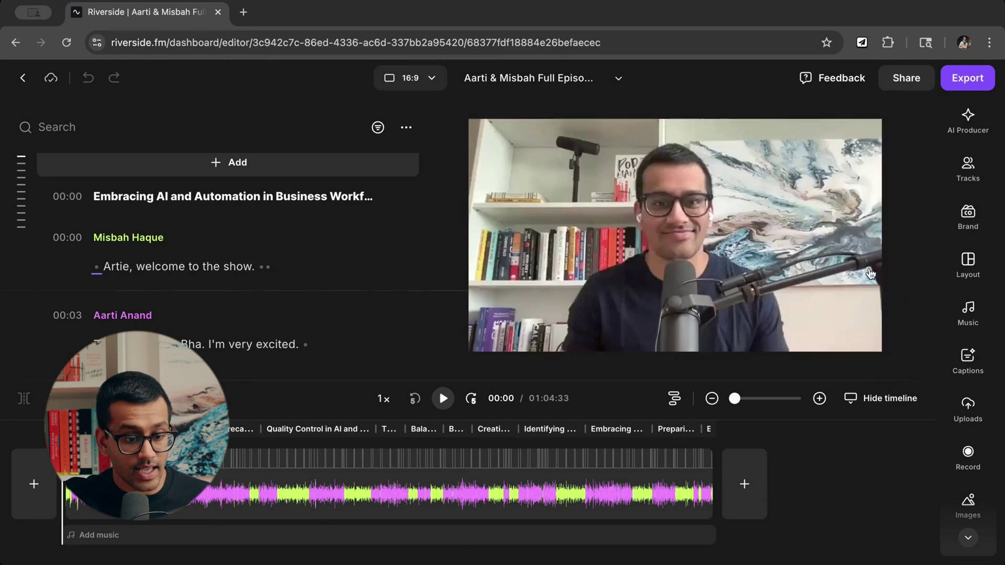
scroll(238, 306, "down", 3)
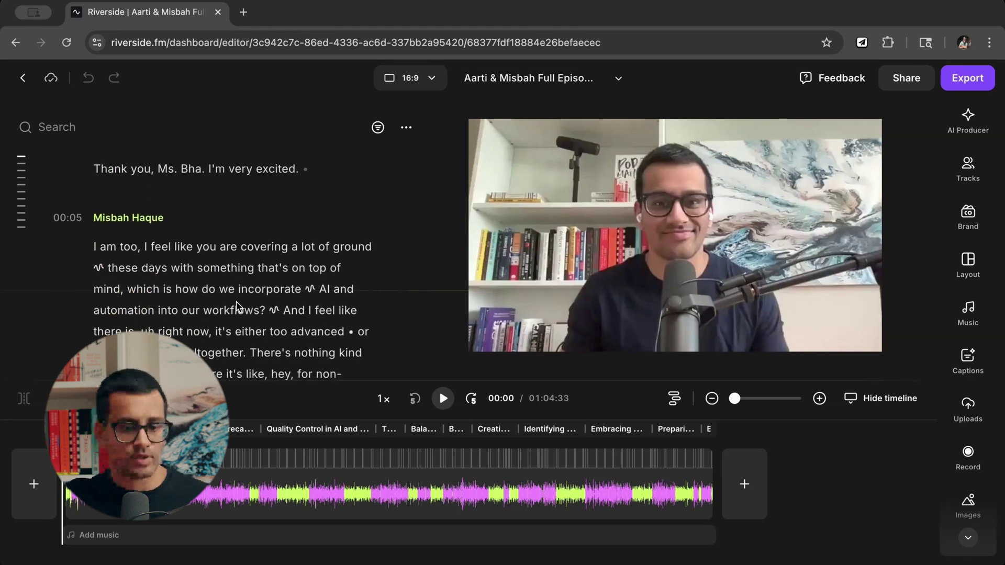
scroll(238, 307, "down", 10)
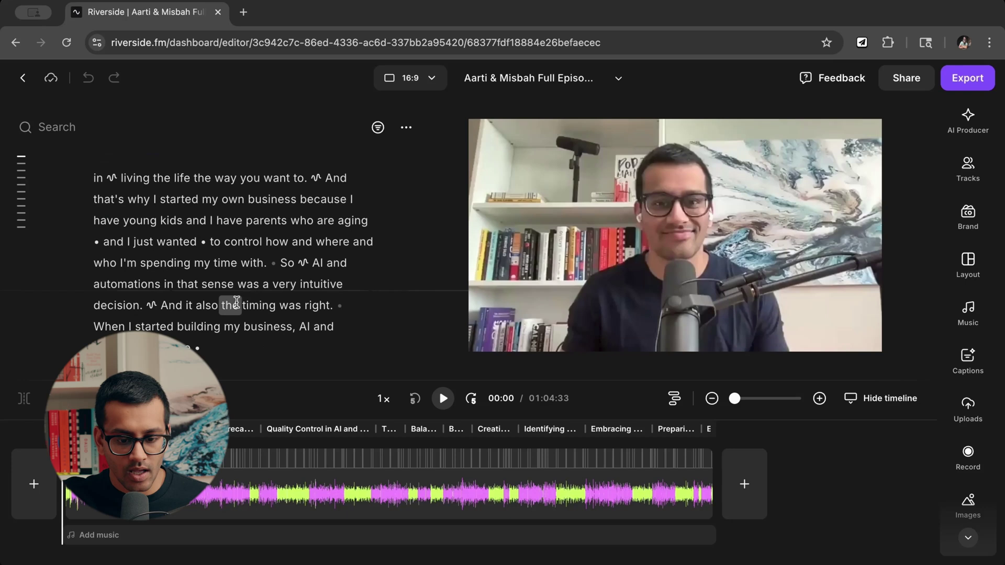
scroll(361, 314, "up", 8)
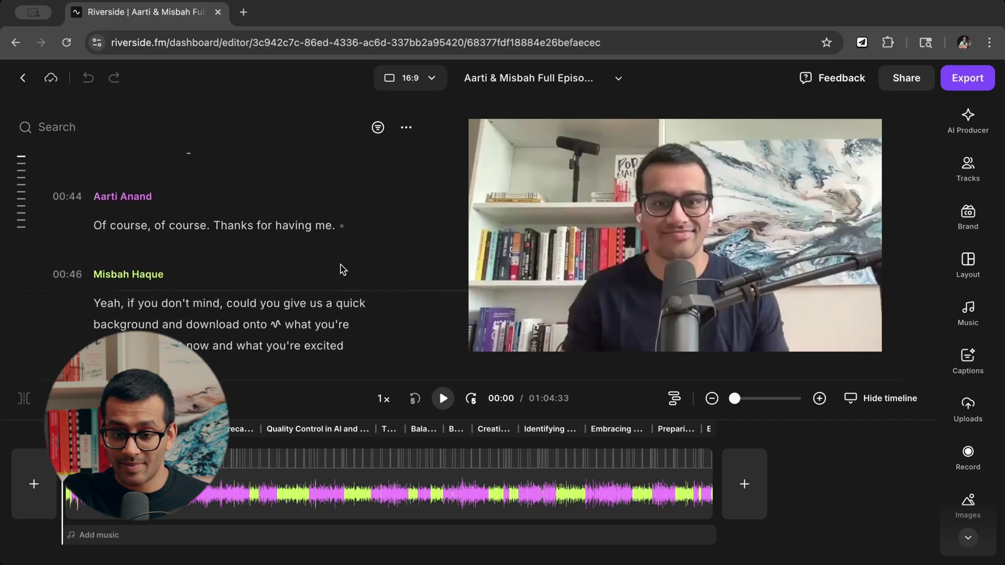
scroll(342, 270, "up", 8)
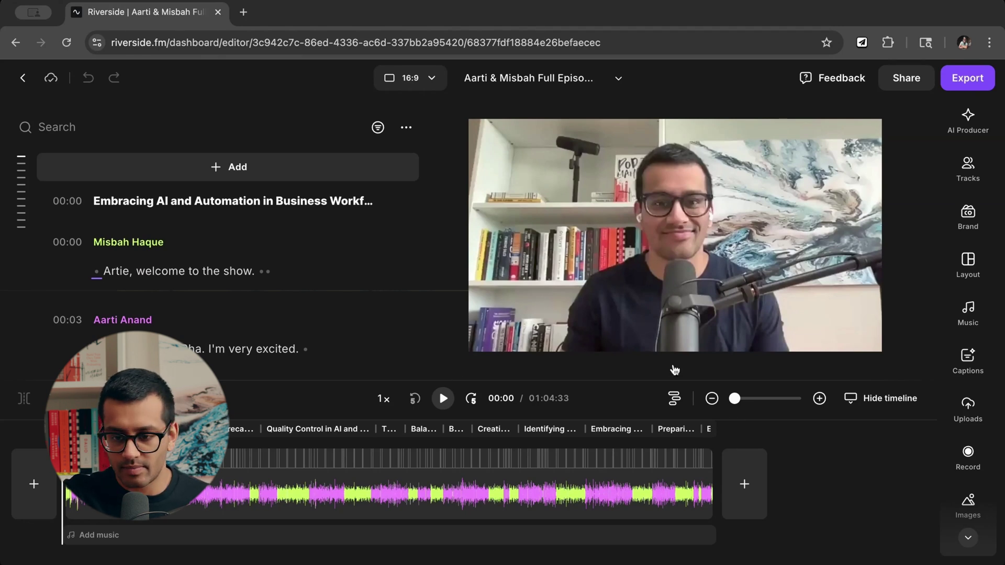
scroll(325, 234, "down", 3)
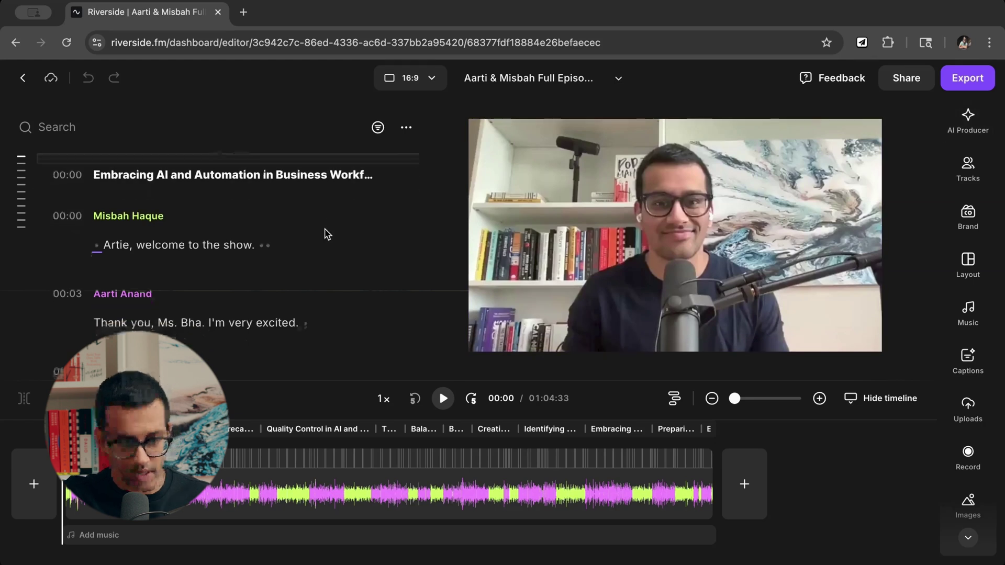
scroll(324, 234, "up", 3)
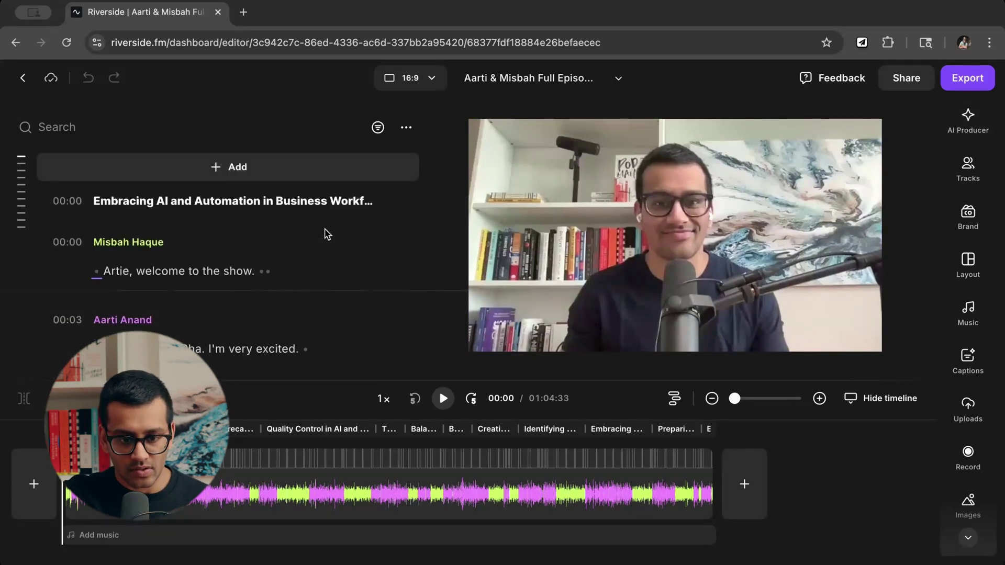
left_click(433, 86)
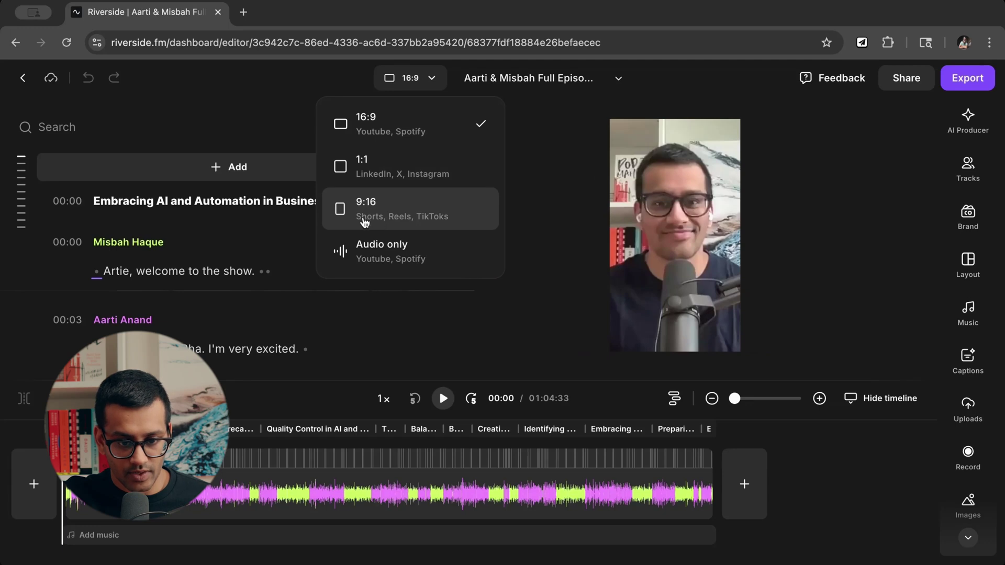
left_click(432, 82)
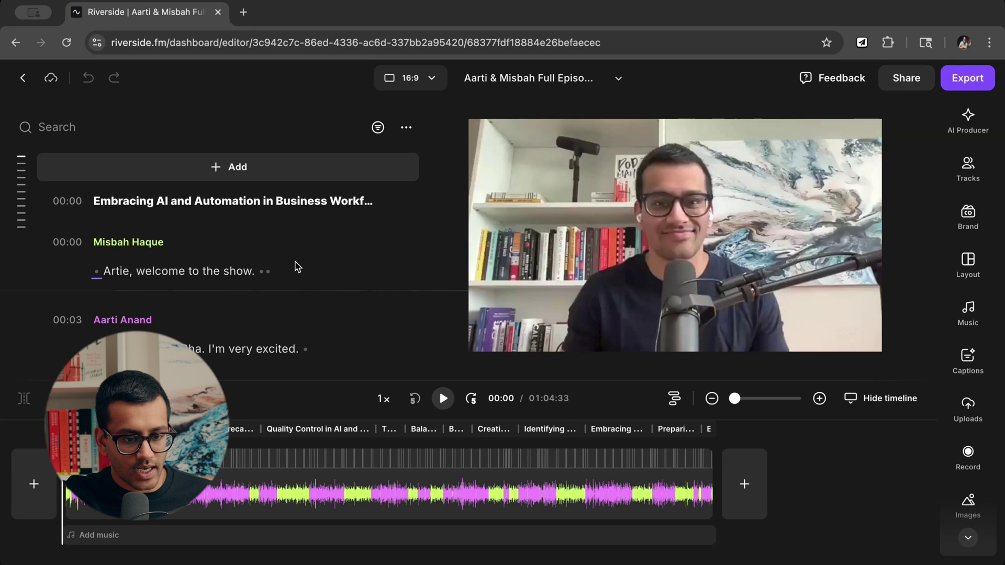
scroll(296, 266, "down", 3)
scroll(296, 266, "down", 10)
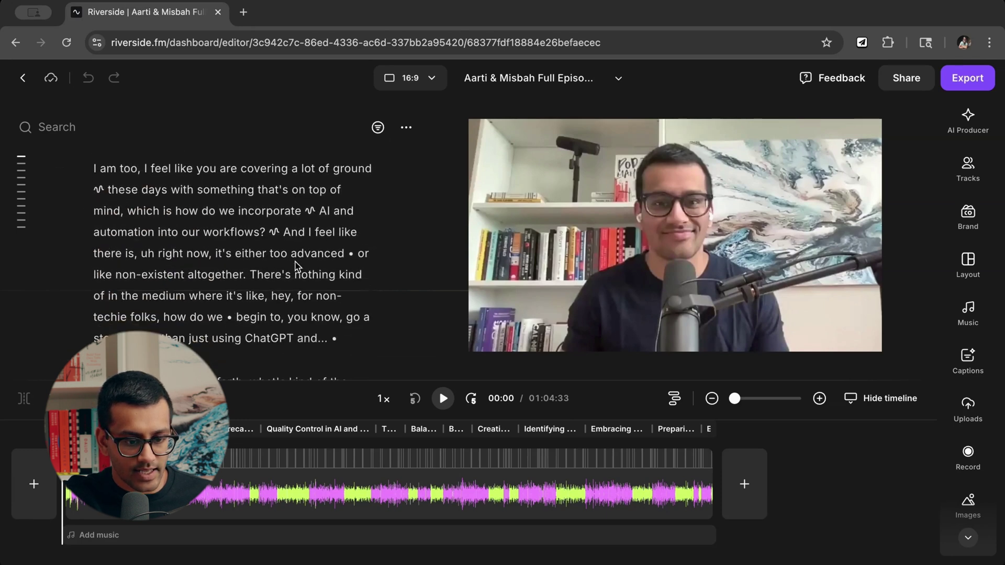
scroll(296, 266, "up", 5)
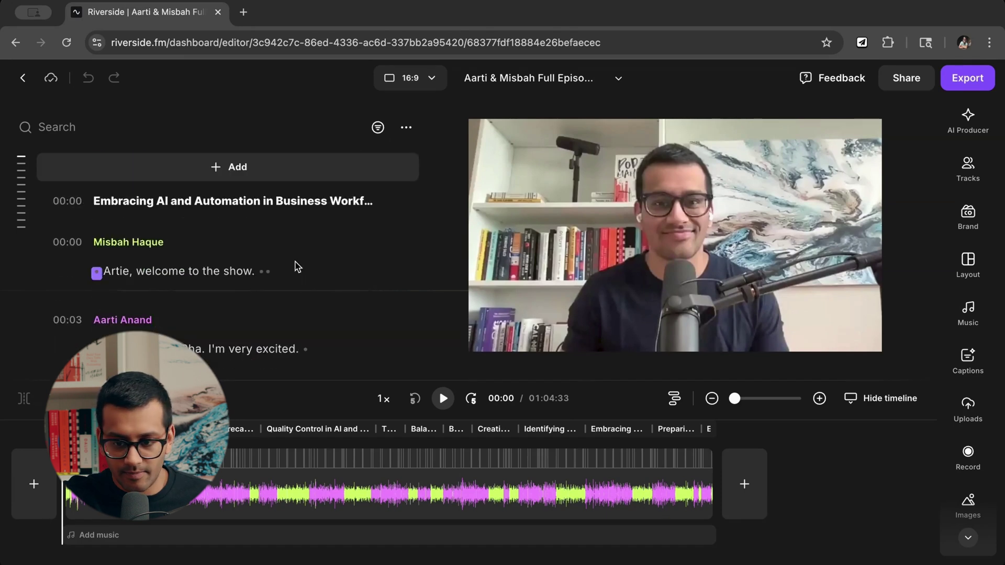
scroll(295, 266, "down", 20)
scroll(296, 266, "down", 20)
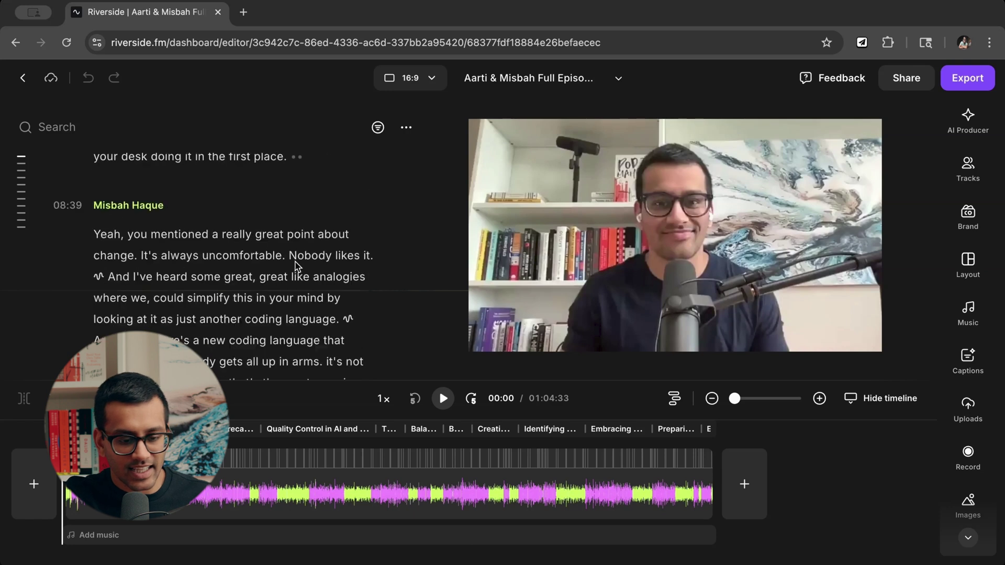
scroll(295, 265, "up", 20)
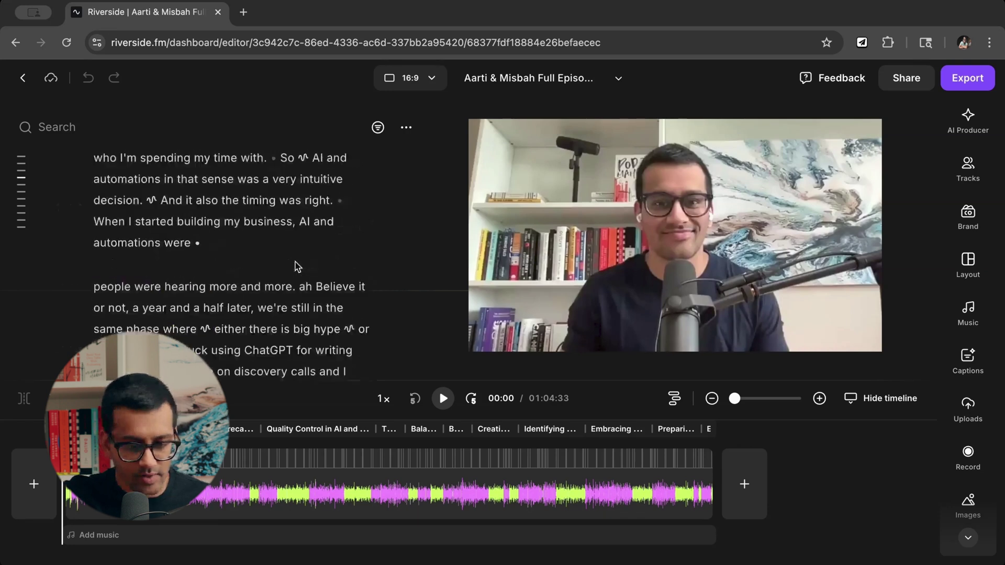
Delete the host's opening welcome sentence from the transcript, trimming the episode to 01:04:29.
double_click(211, 271)
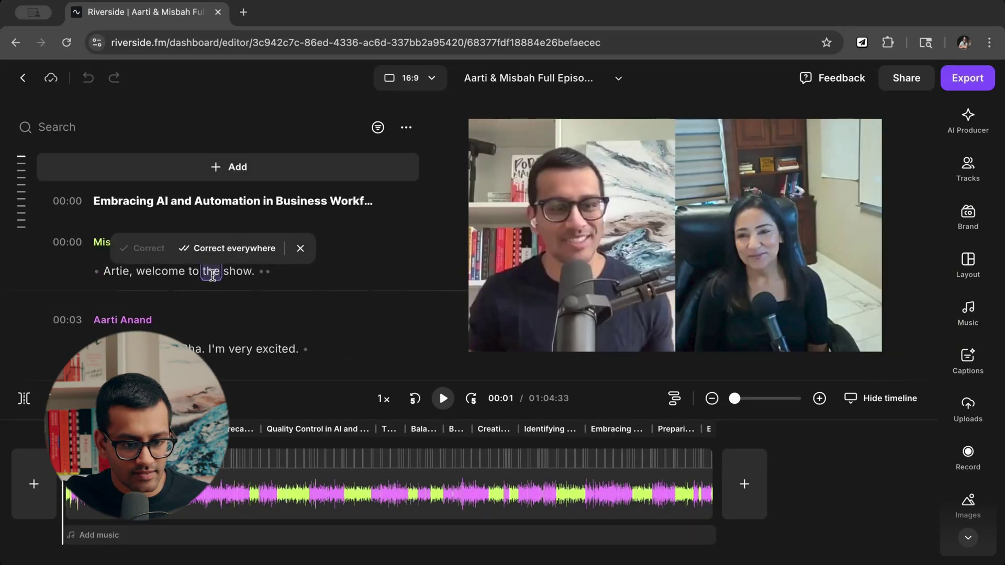
left_click(293, 276)
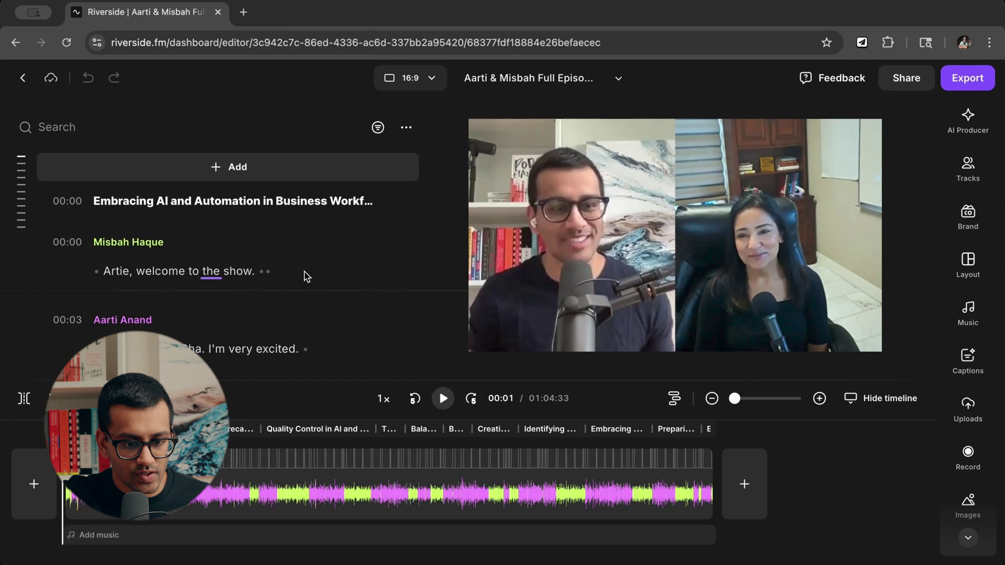
left_click(96, 271)
key("BackSpace")
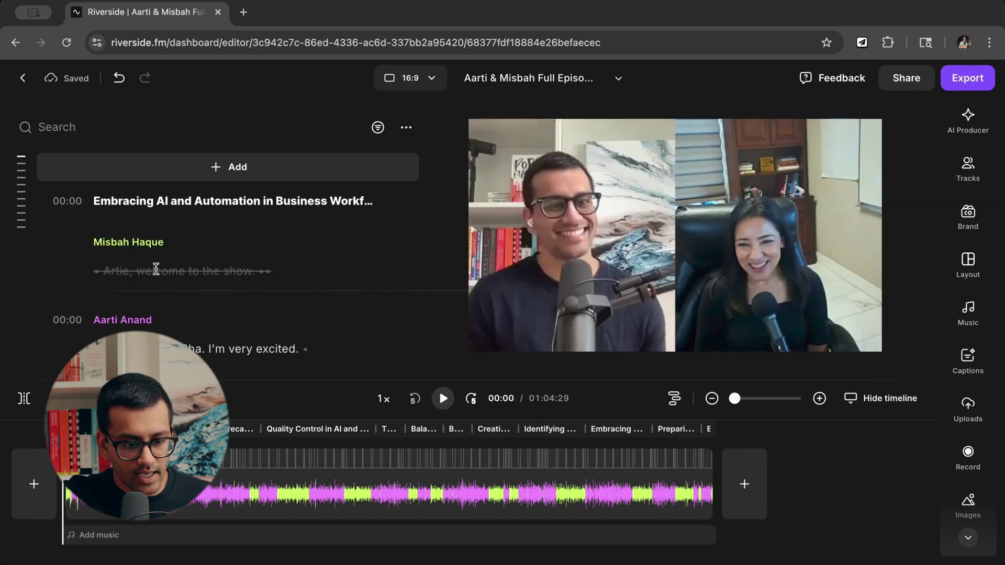
Select the word 'very' in the guest's reply and check the insert options without adding anything.
mouse_move(229, 272)
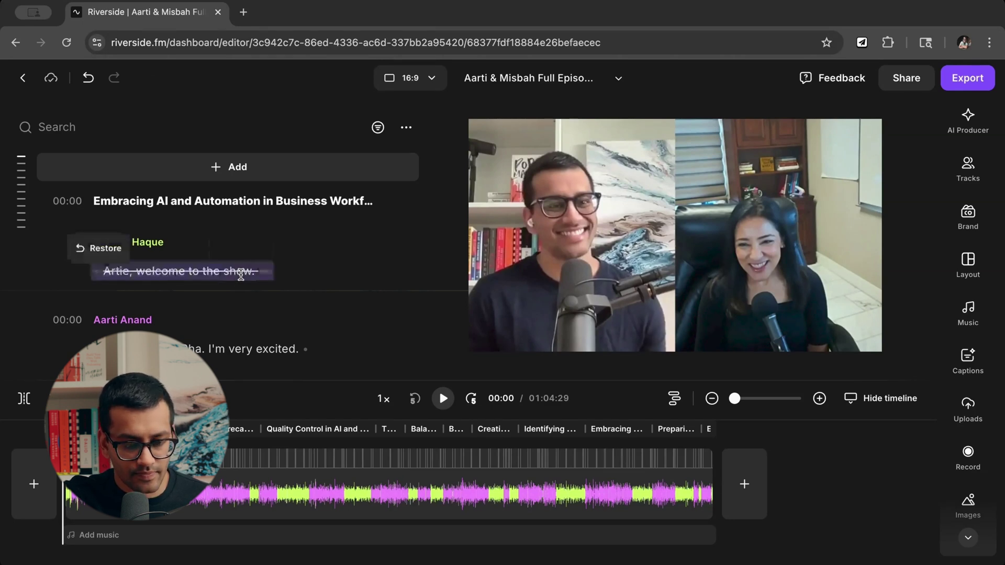
scroll(243, 272, "down", 3)
left_click(242, 236)
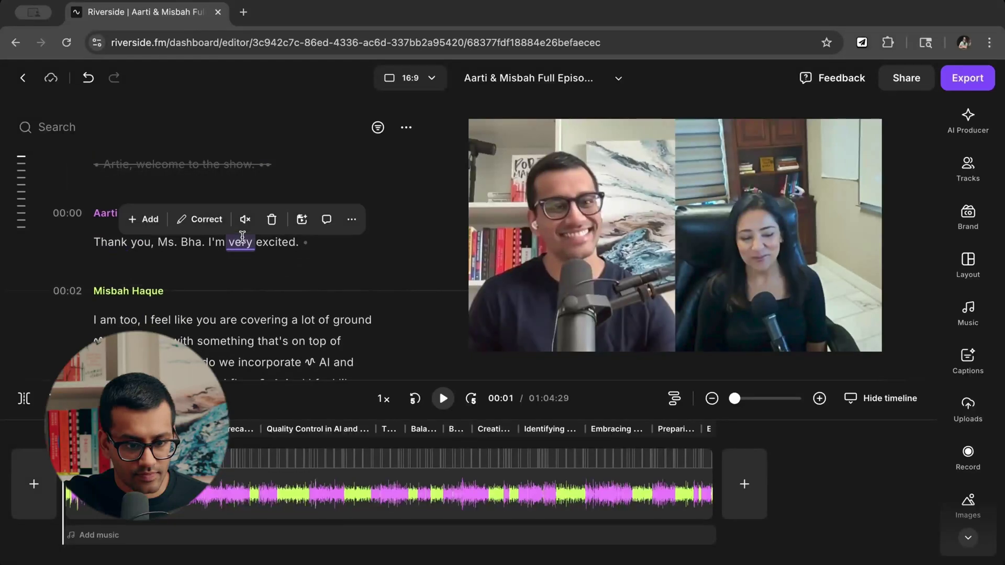
left_click(146, 220)
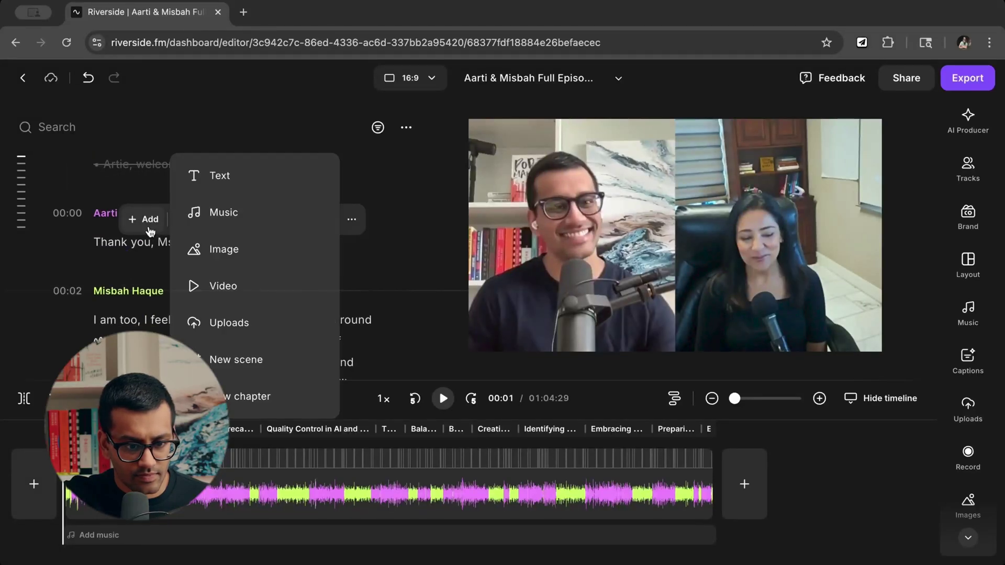
left_click(149, 266)
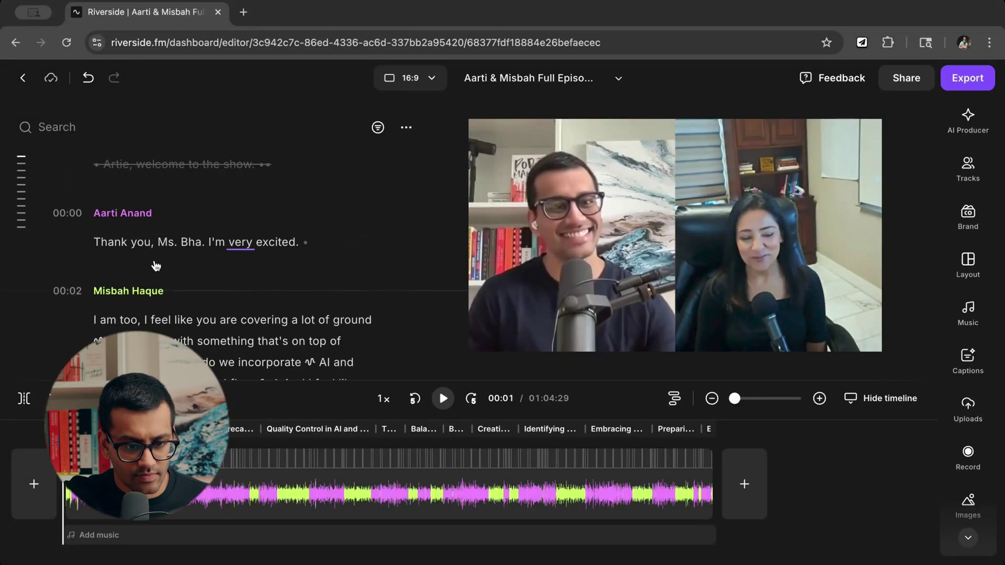
left_click(241, 248)
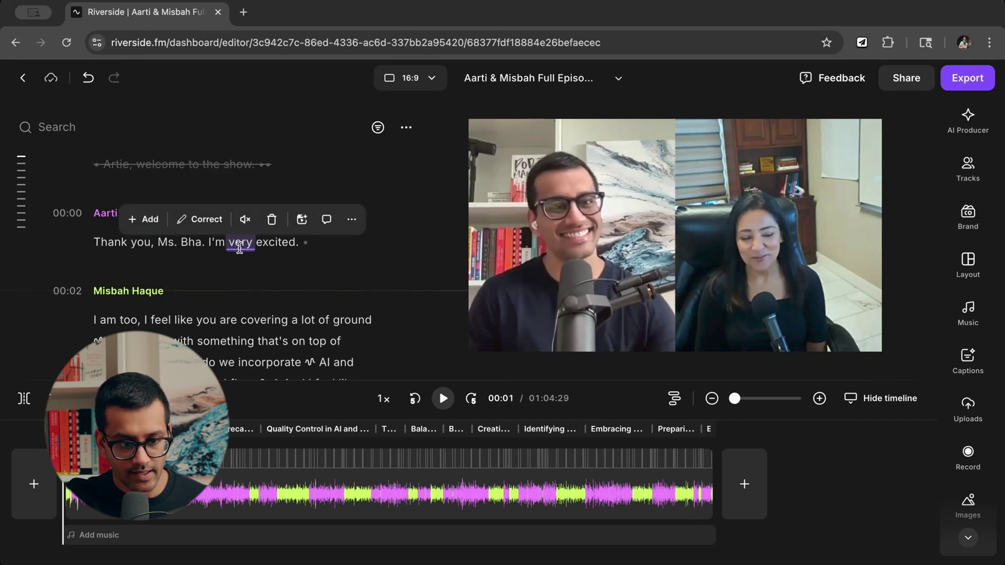
Correct the word 'very', then replace the misheard name in the 'Thank you' reply with the host's name.
left_click(206, 219)
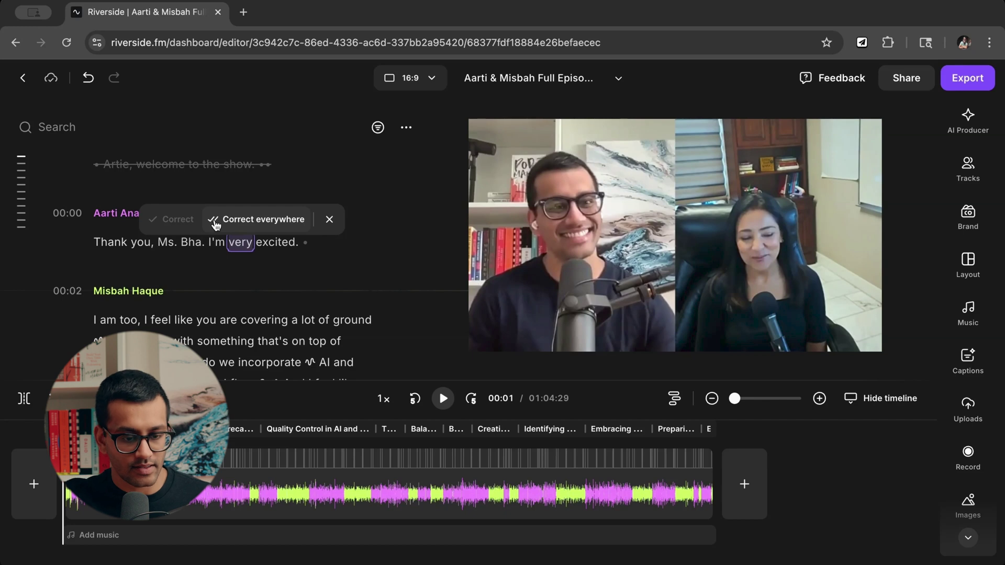
left_click(215, 220)
left_click(188, 244)
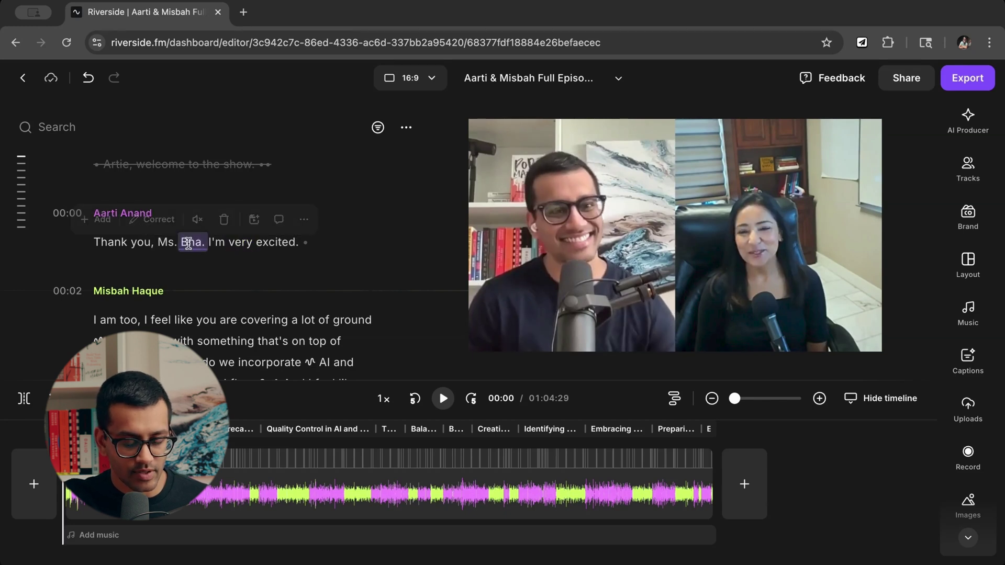
left_click(160, 244, "shift")
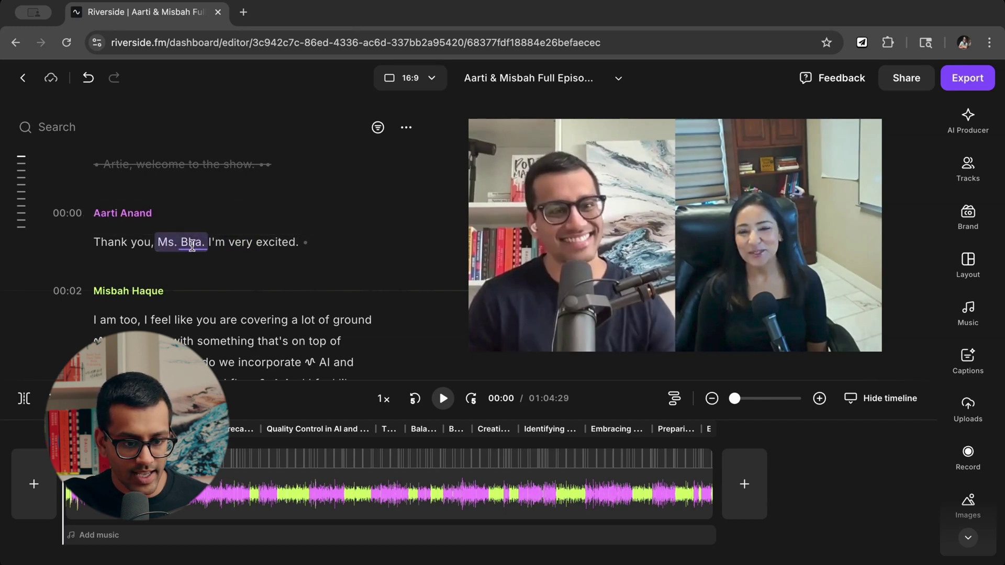
left_click(134, 219)
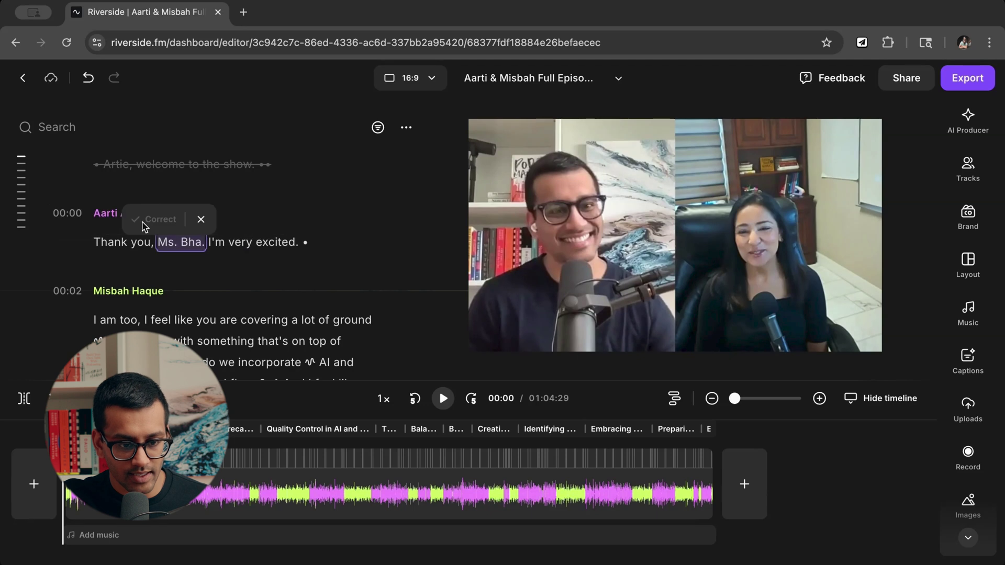
type("Misbah")
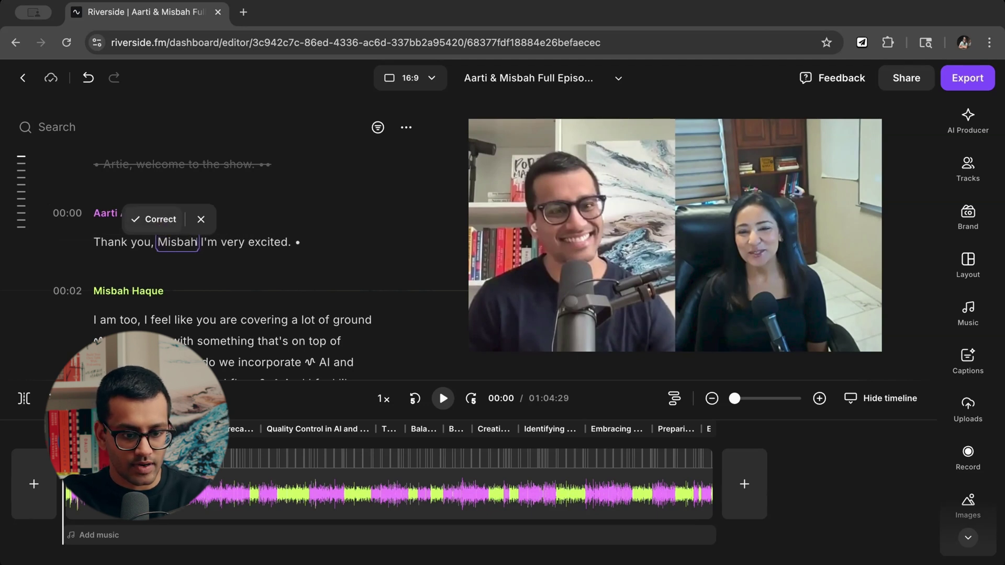
key("Return")
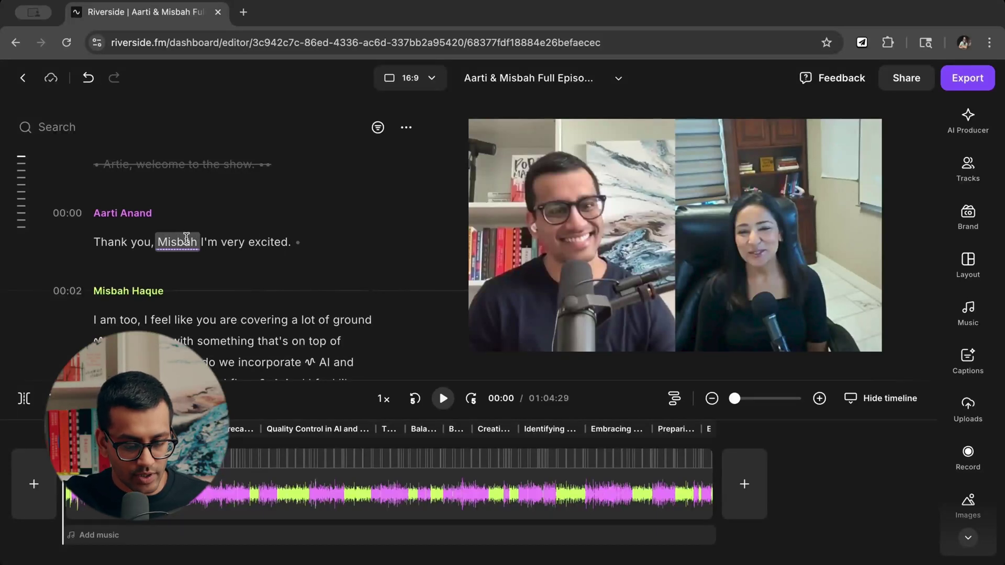
scroll(316, 264, "up", 2)
scroll(316, 265, "down", 7)
scroll(316, 264, "down", 3)
scroll(225, 220, "up", 2)
left_click_drag(222, 288, 116, 221)
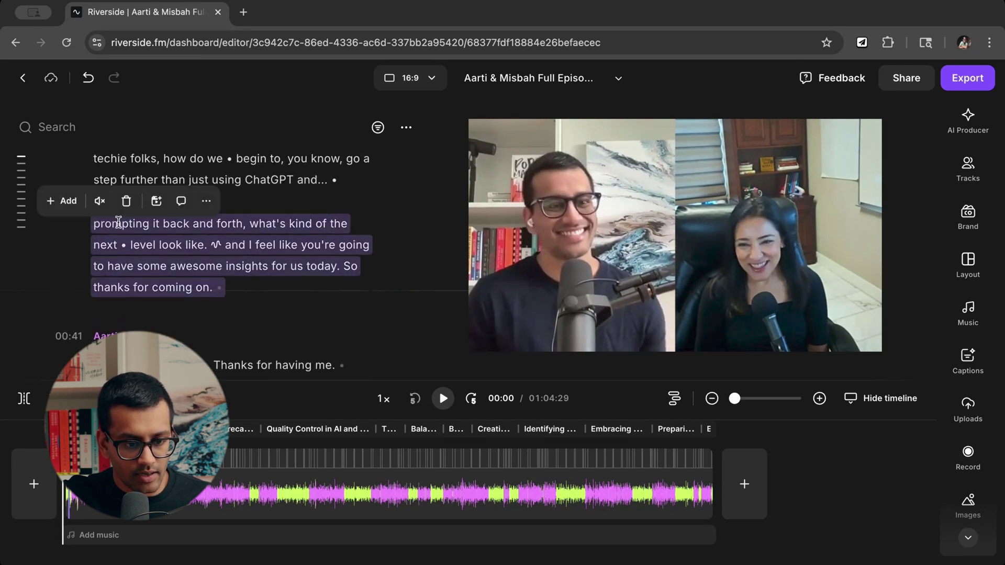
left_click(67, 208)
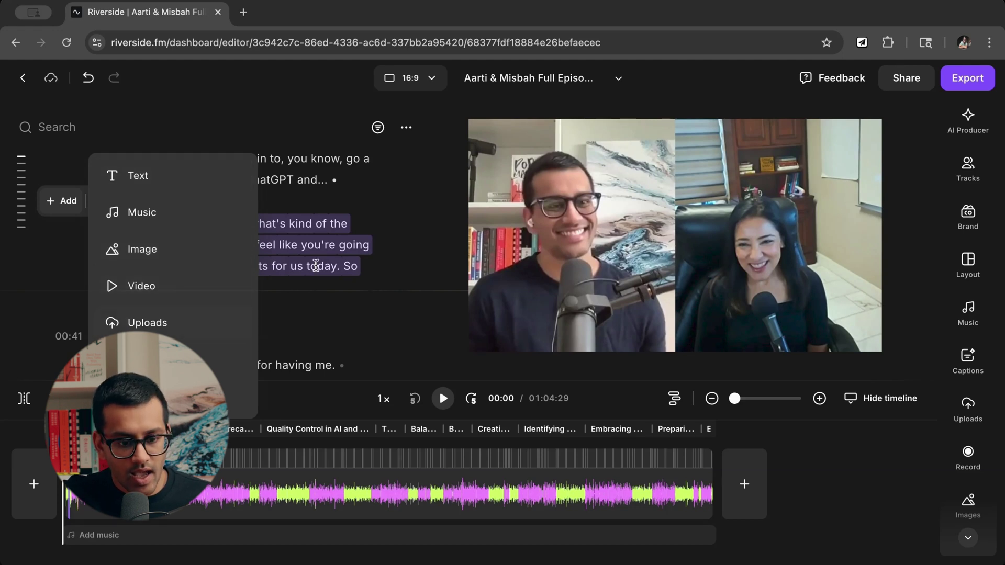
left_click(339, 258)
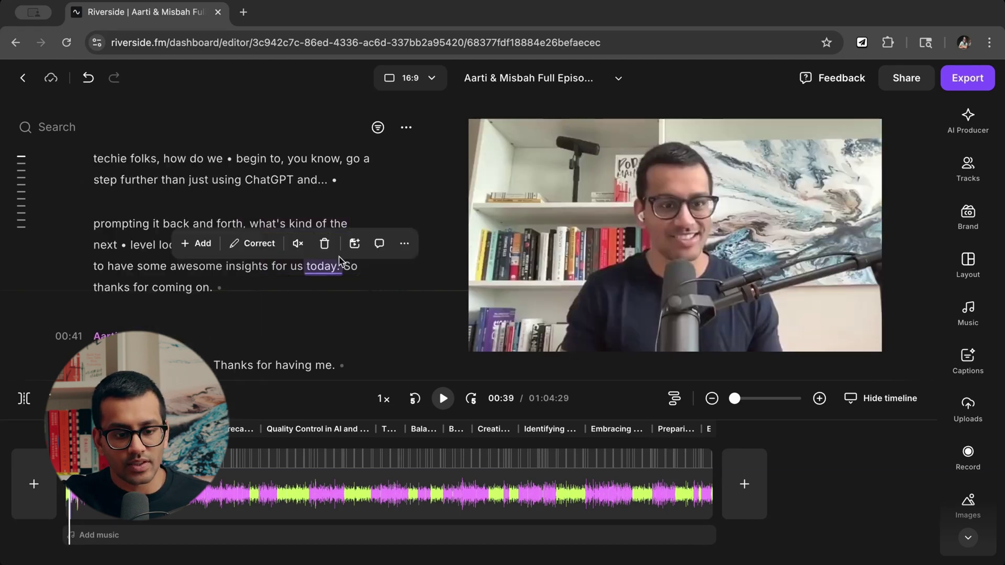
left_click(138, 260)
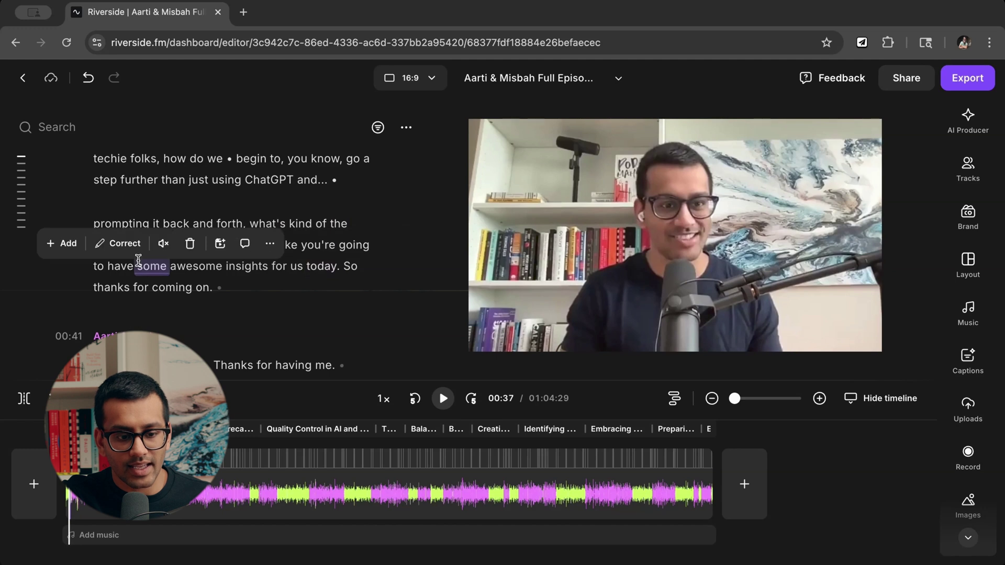
left_click(238, 287)
left_click_drag(192, 291, 94, 222)
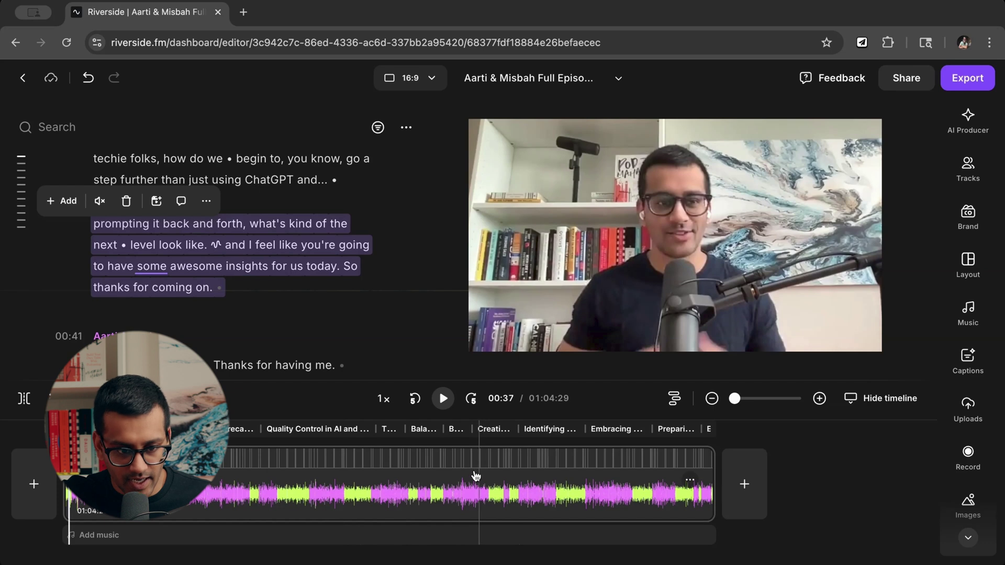
left_click(233, 264)
double_click(190, 246)
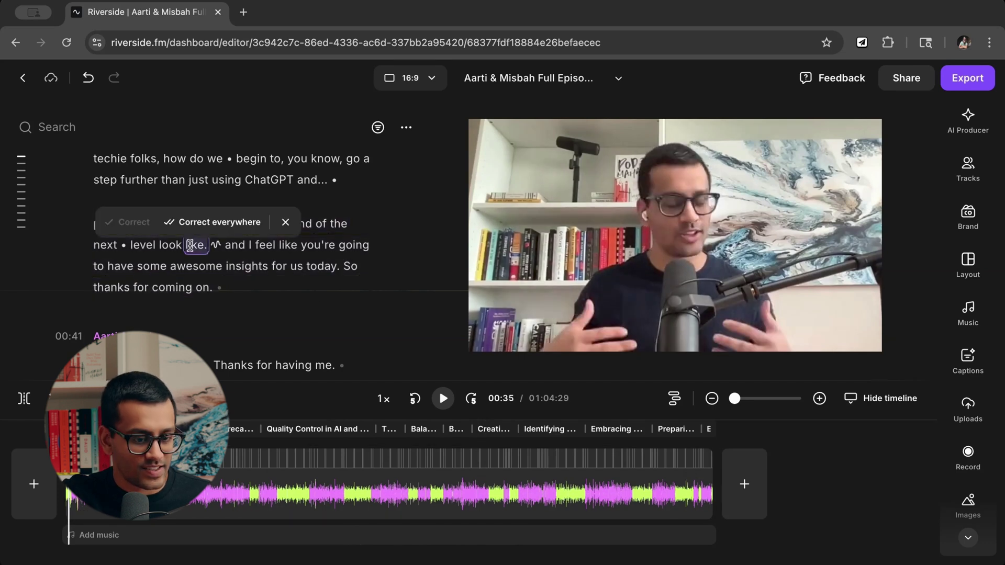
left_click(233, 251)
scroll(244, 293, "down", 3)
scroll(244, 294, "up", 3)
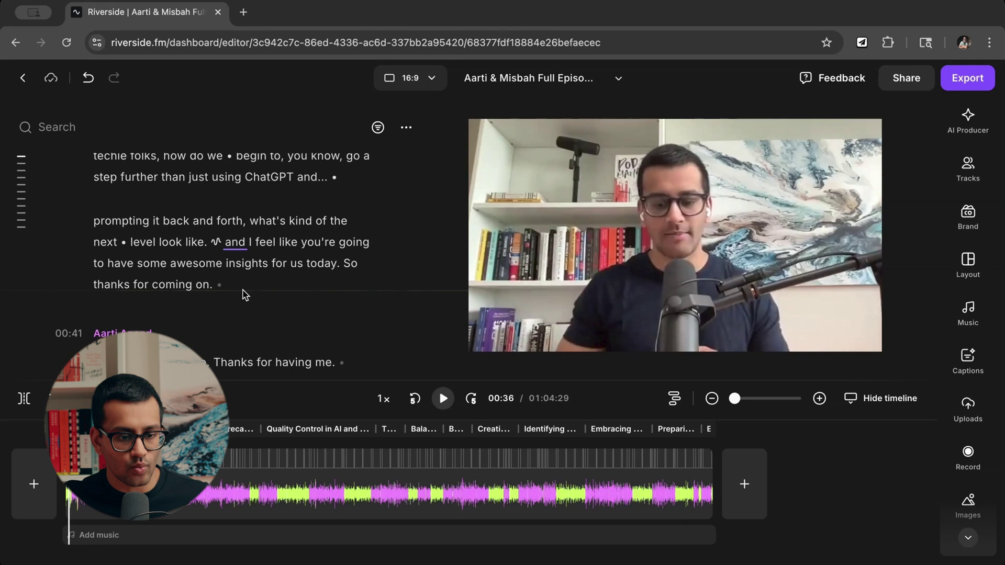
Turn the transcript passage from 'that' to 'Do you have enough leads?' into a new 55-second edit.
scroll(157, 293, "down", 5)
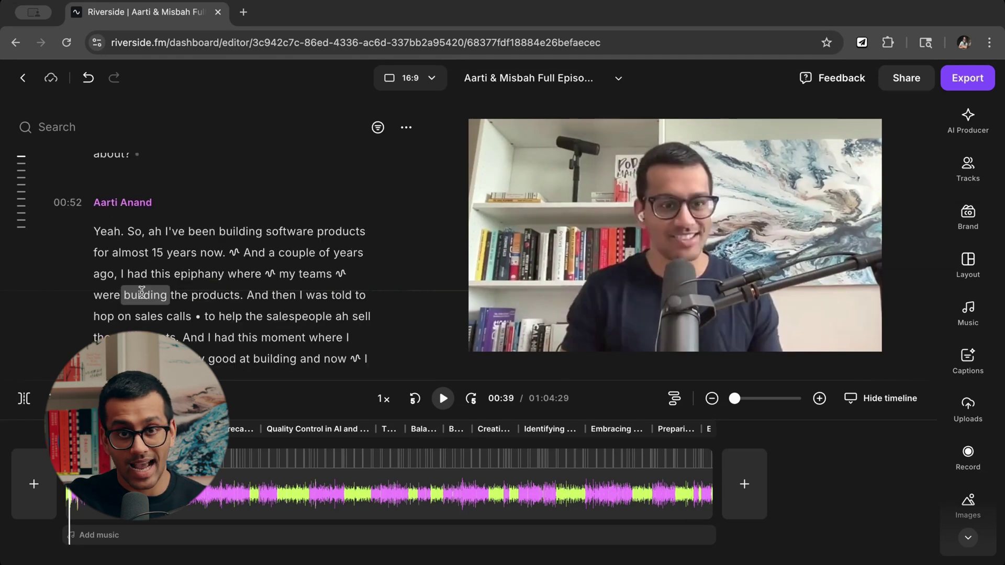
scroll(233, 257, "down", 10)
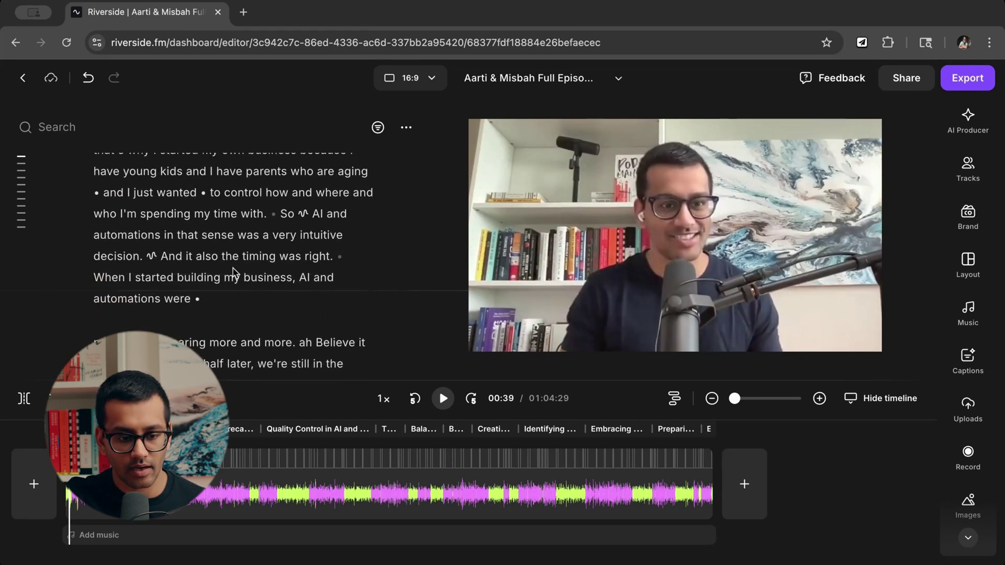
scroll(237, 282, "down", 5)
scroll(237, 283, "down", 8)
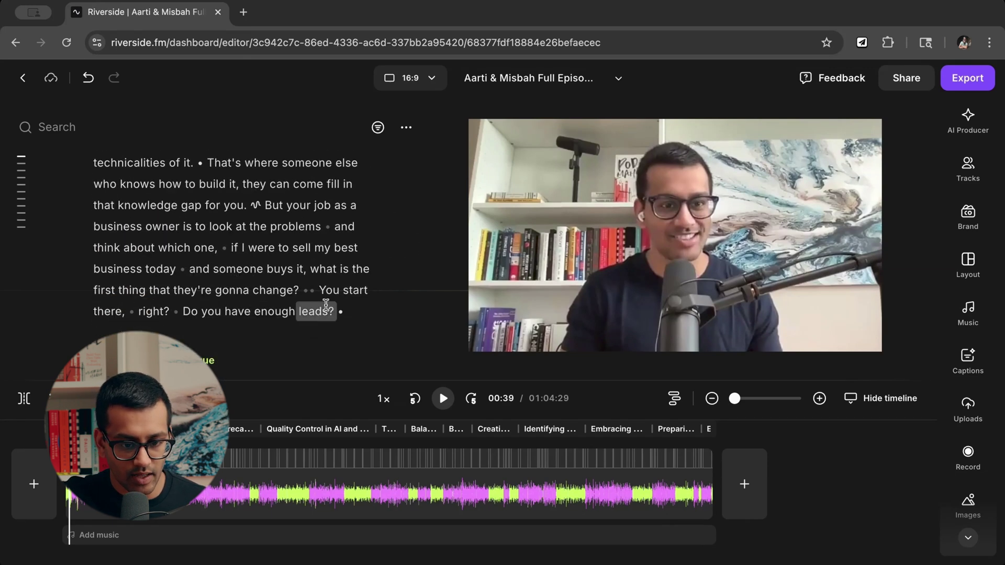
left_click_drag(364, 312, 91, 176)
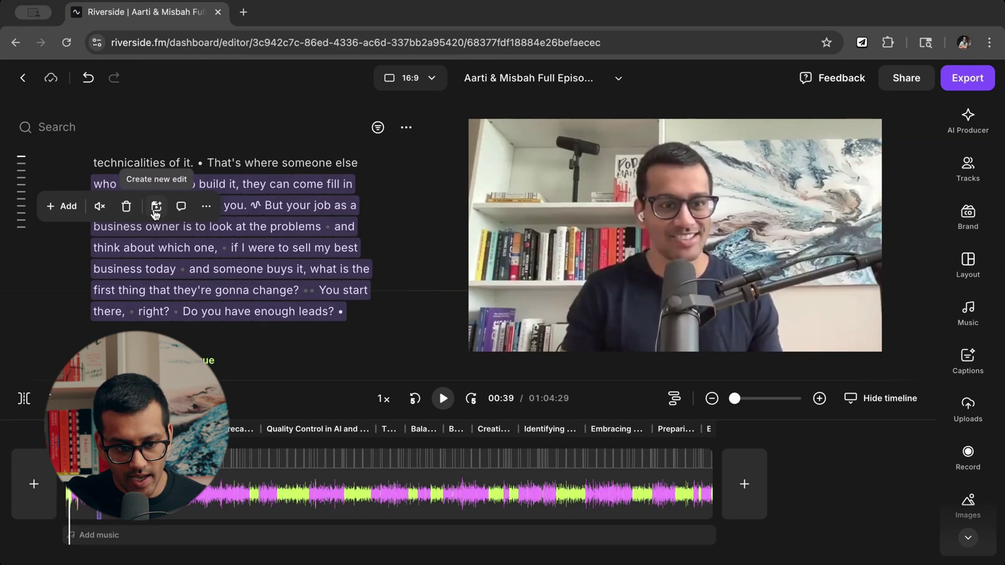
left_click(156, 209)
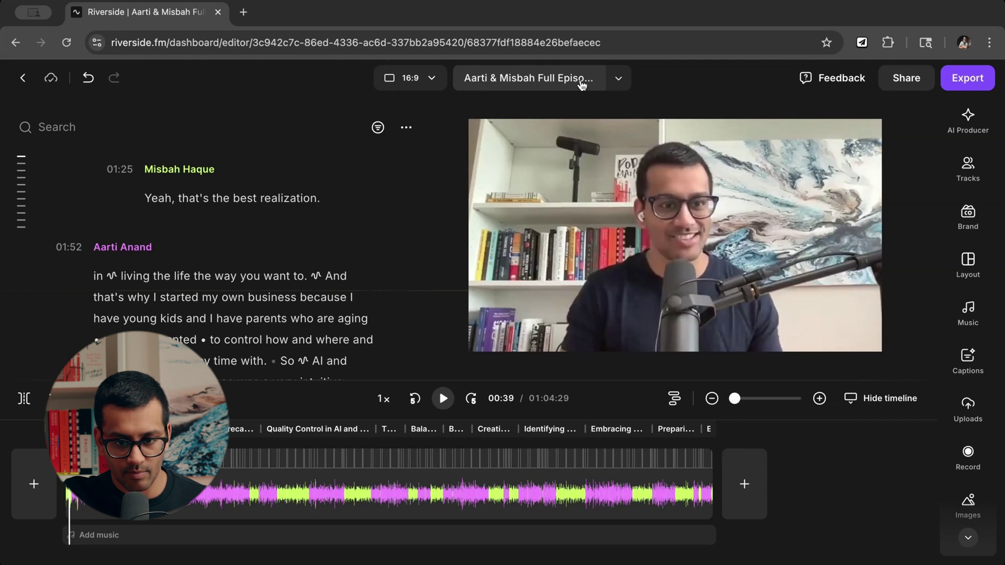
left_click(628, 80)
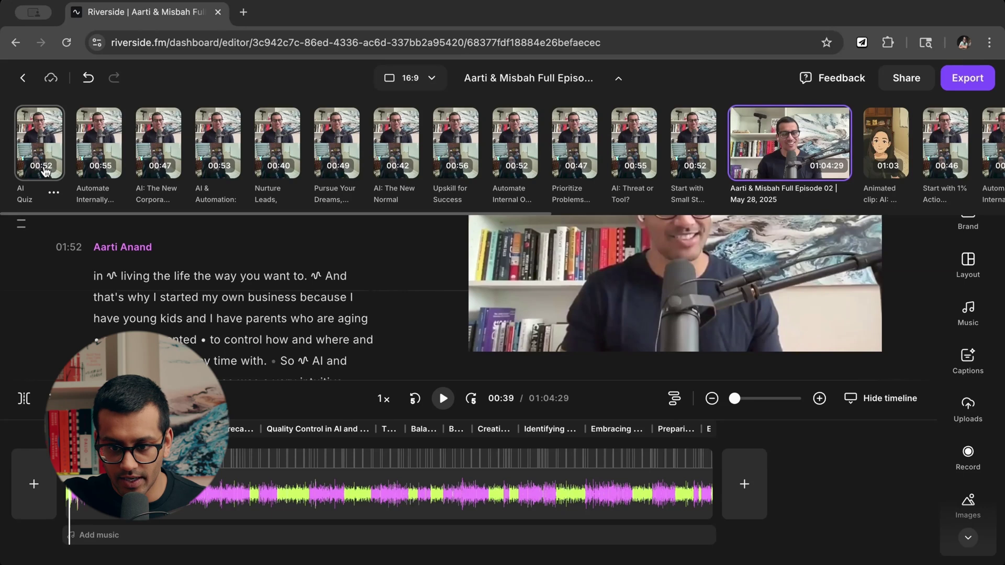
left_click(619, 83)
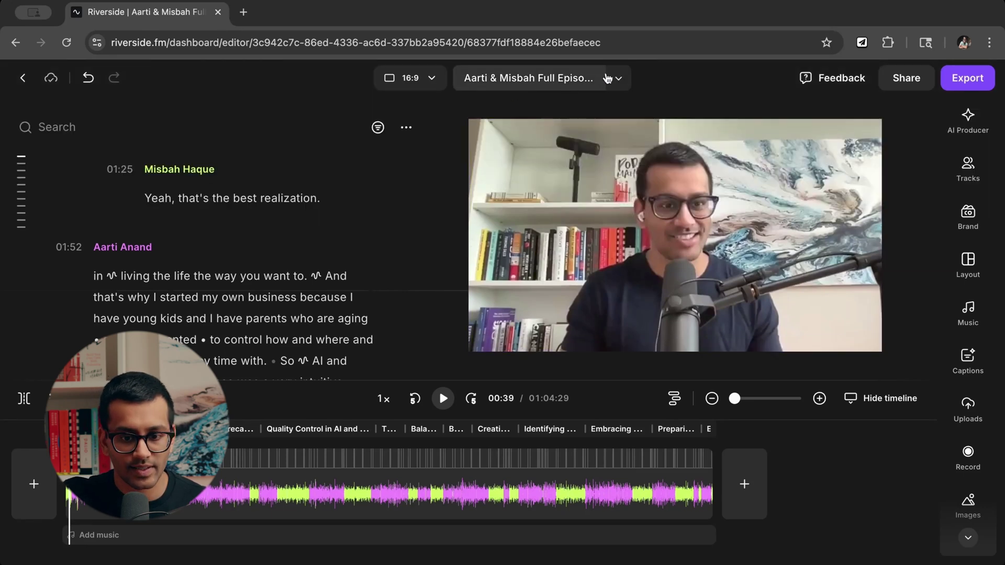
left_click(619, 79)
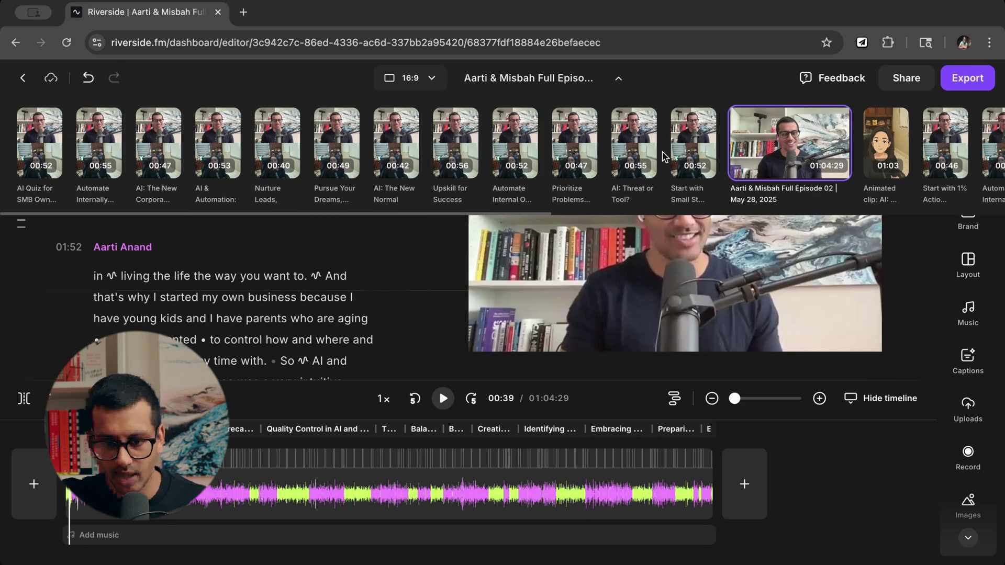
left_click(619, 86)
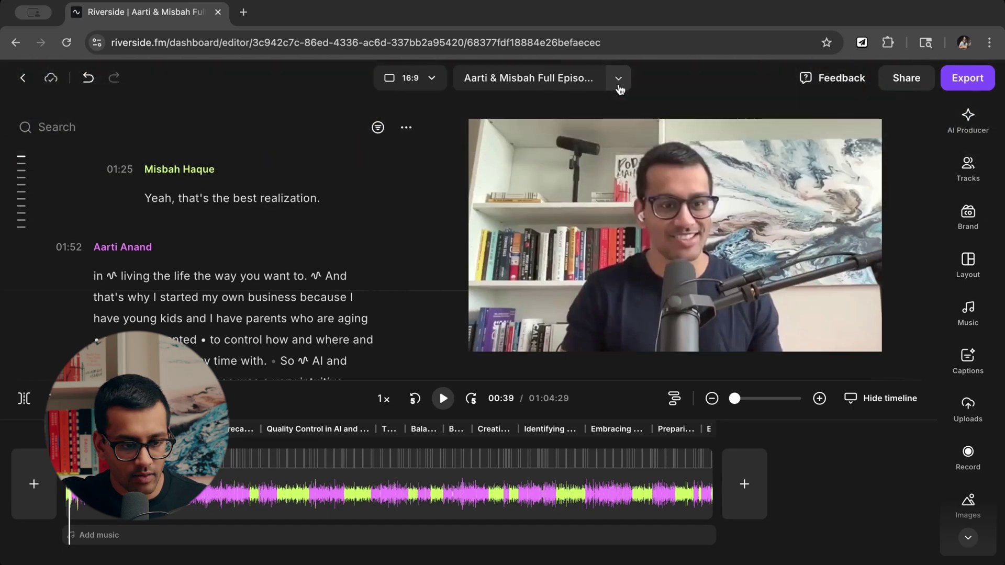
mouse_move(21, 186)
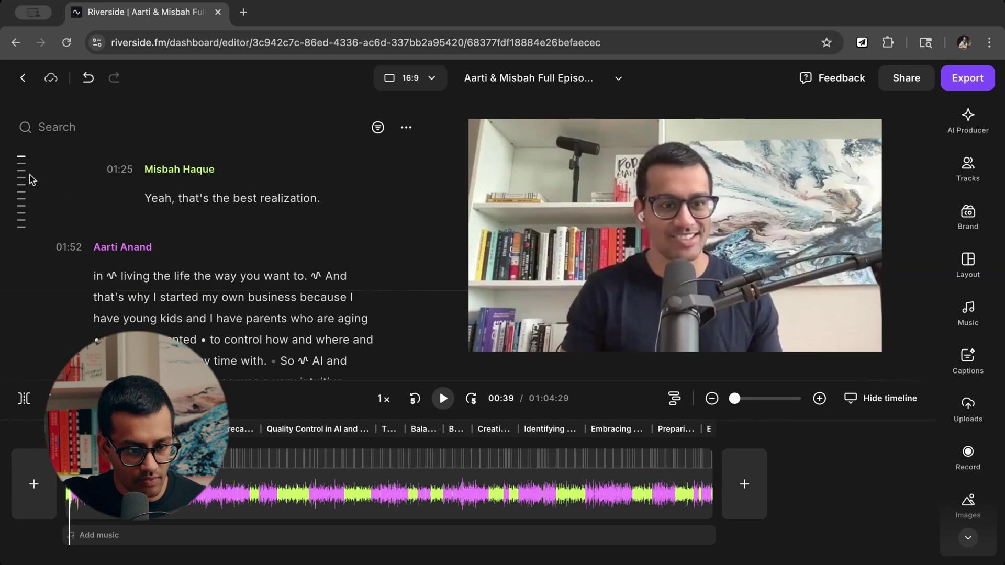
Jump to the 45:03 chapter 'Identifying Problems Before Solutions'.
scroll(59, 194, "down", 10)
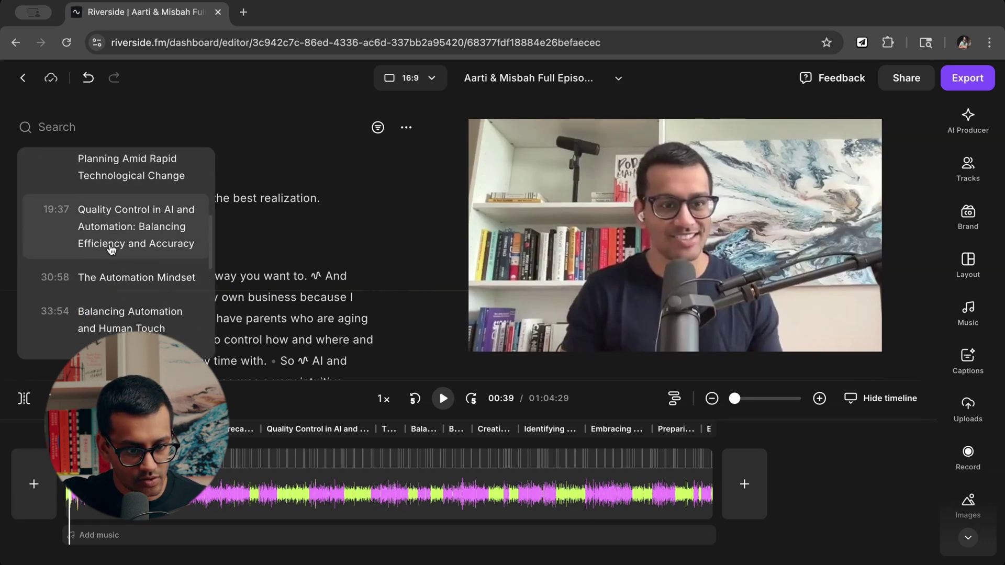
left_click(132, 226)
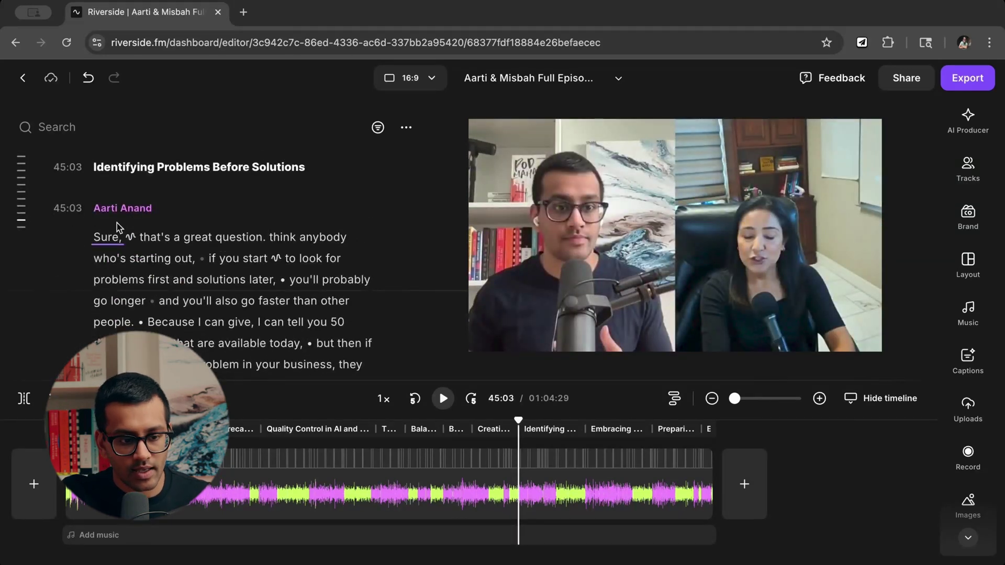
scroll(309, 265, "down", 5)
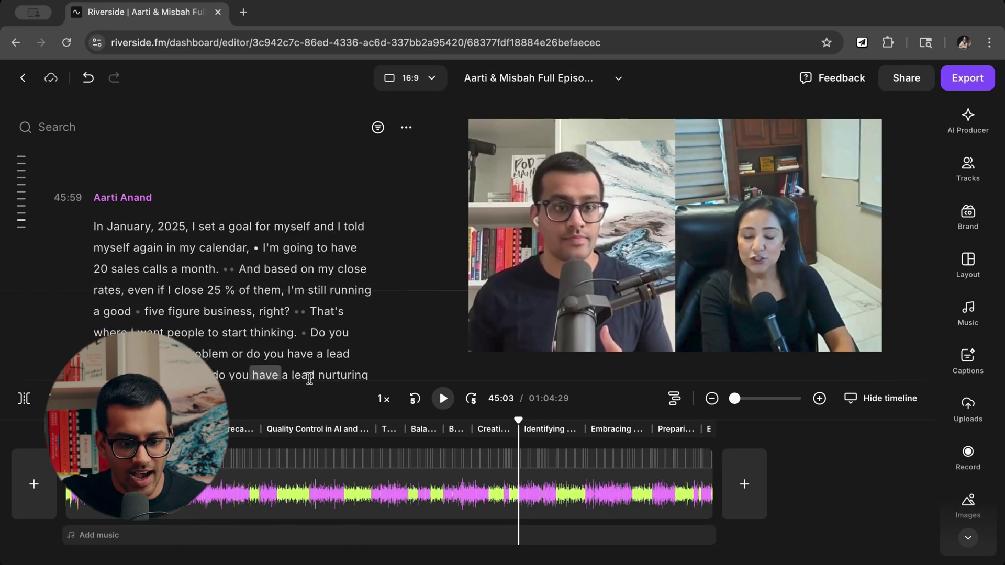
Enlarge the video preview by moving the preview/timeline divider downward.
left_click(543, 343)
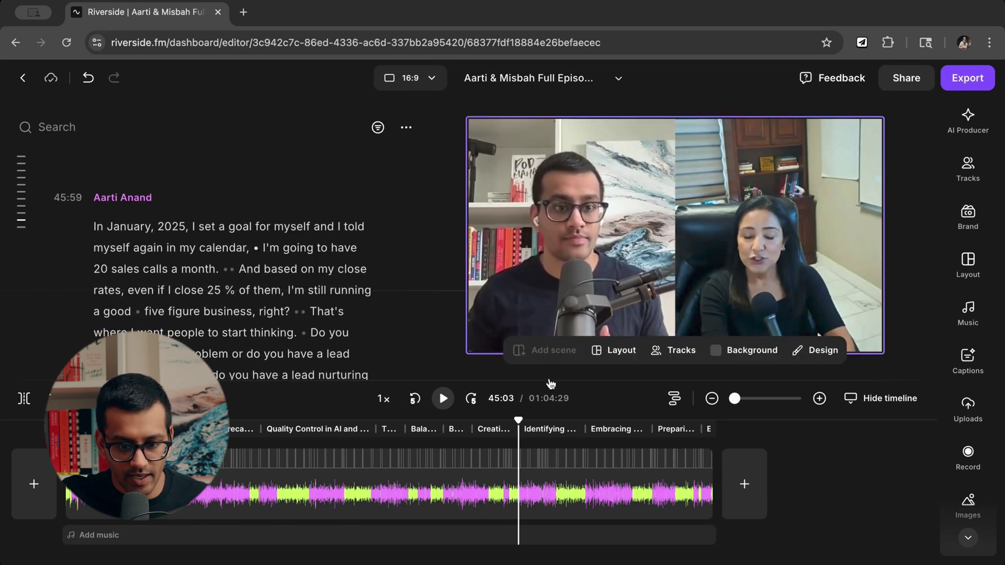
left_click_drag(551, 380, 552, 429)
scroll(296, 259, "down", 5)
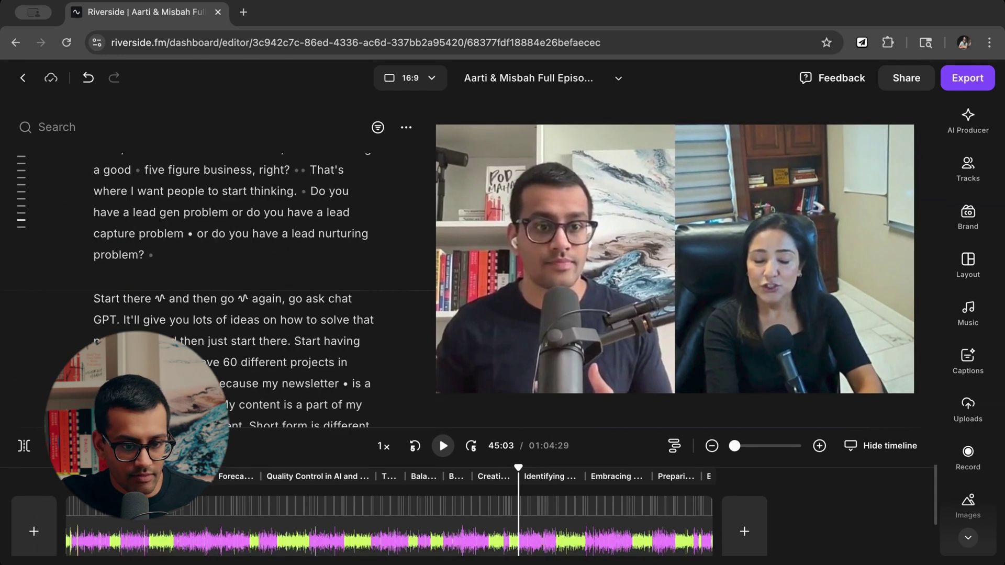
scroll(244, 314, "down", 5)
mouse_move(47, 197)
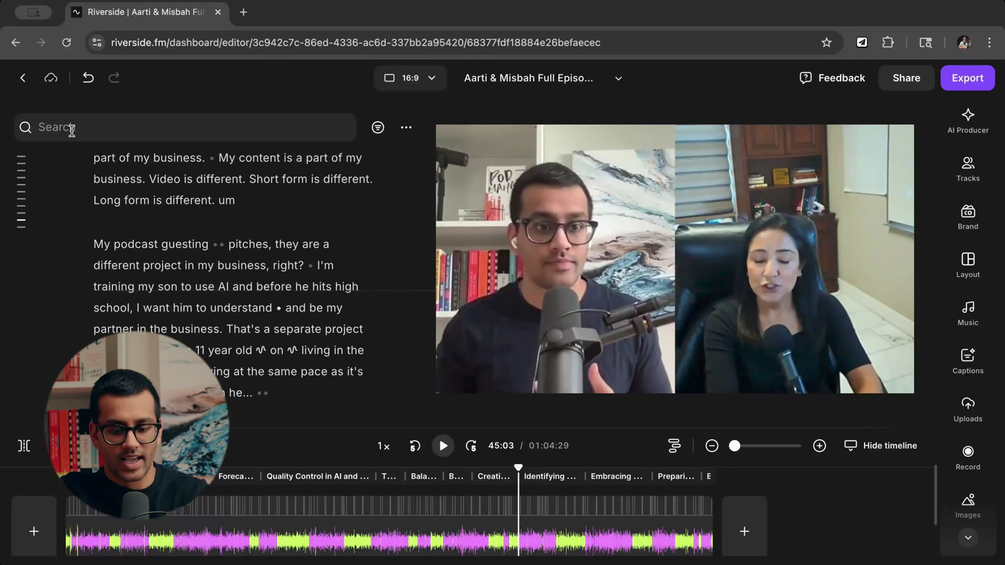
left_click(71, 131)
type("ai")
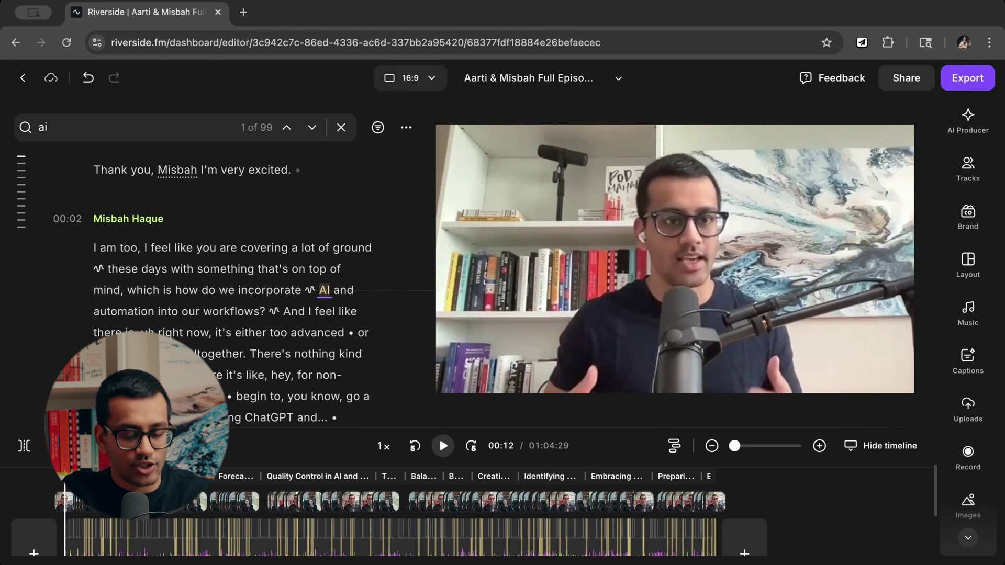
key("ctrl+a")
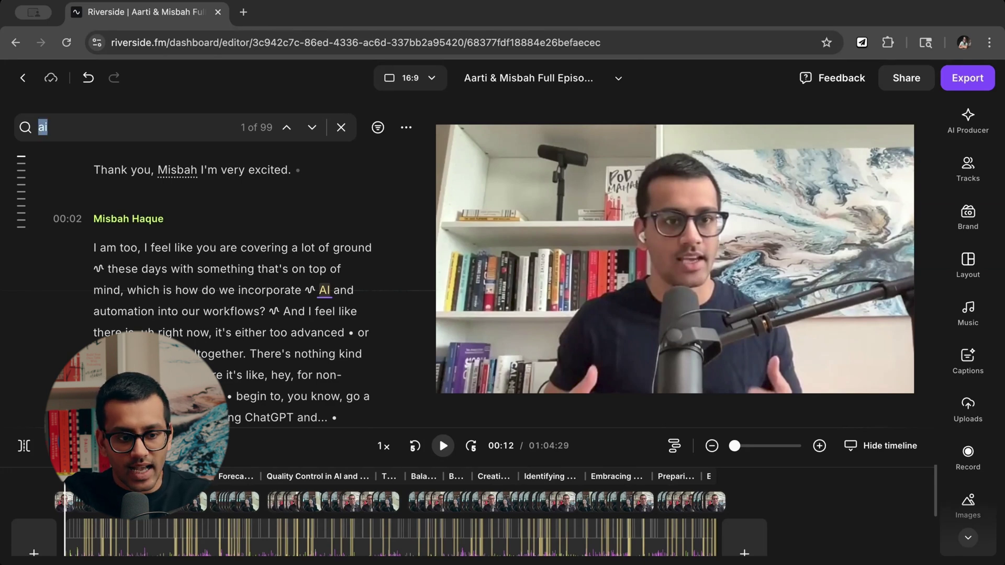
key("BackSpace")
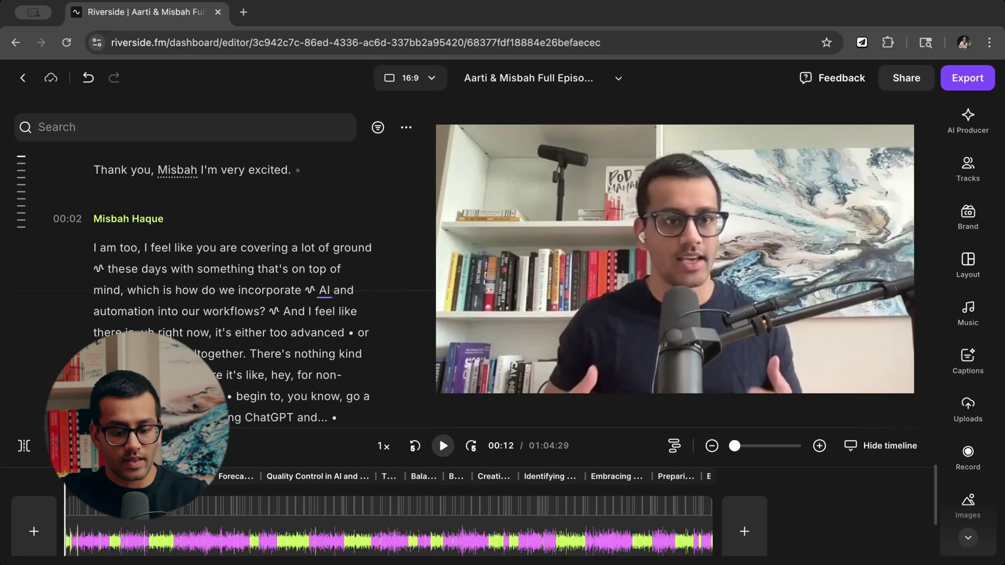
type("too")
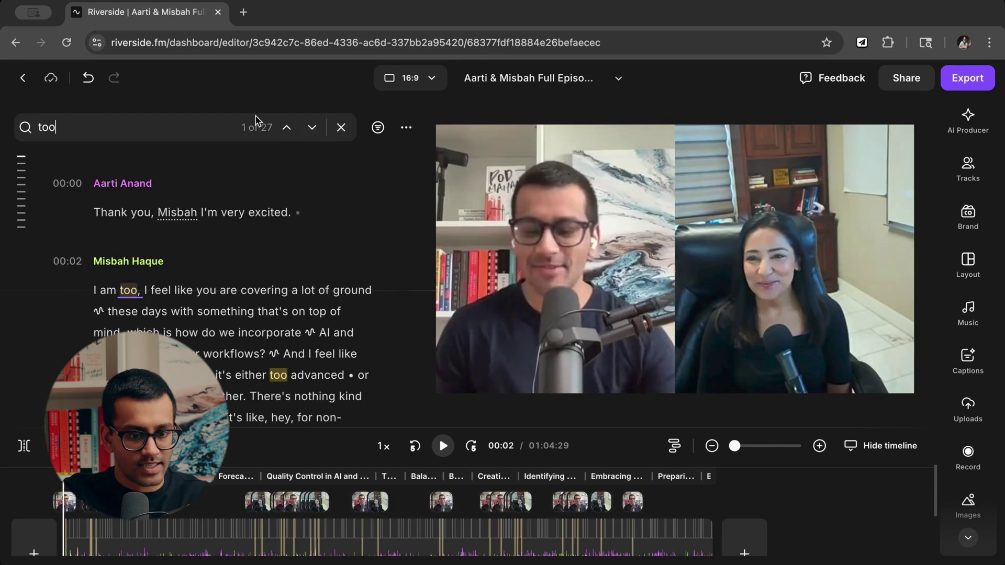
left_click(313, 128)
left_click(313, 129)
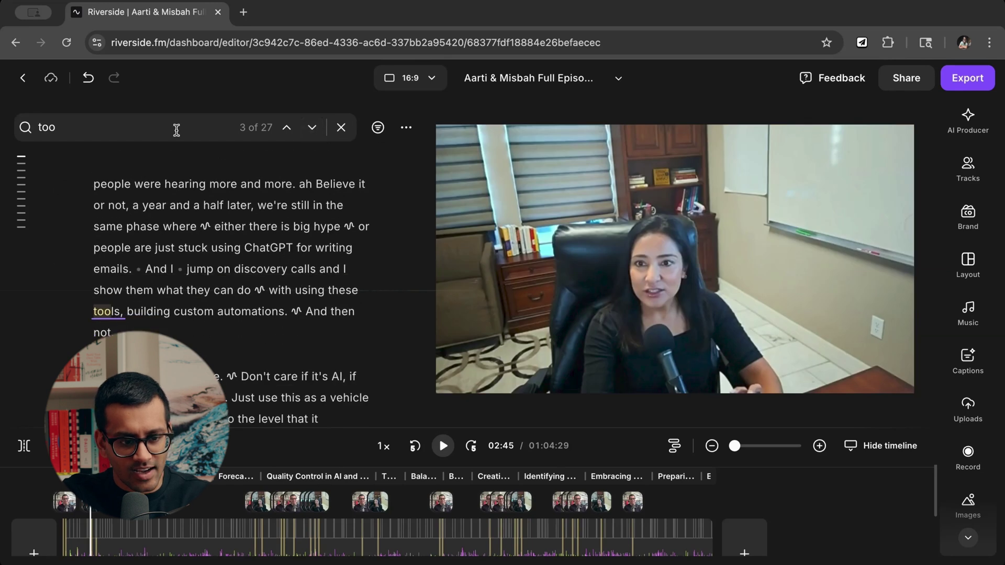
double_click(176, 130)
key("BackSpace")
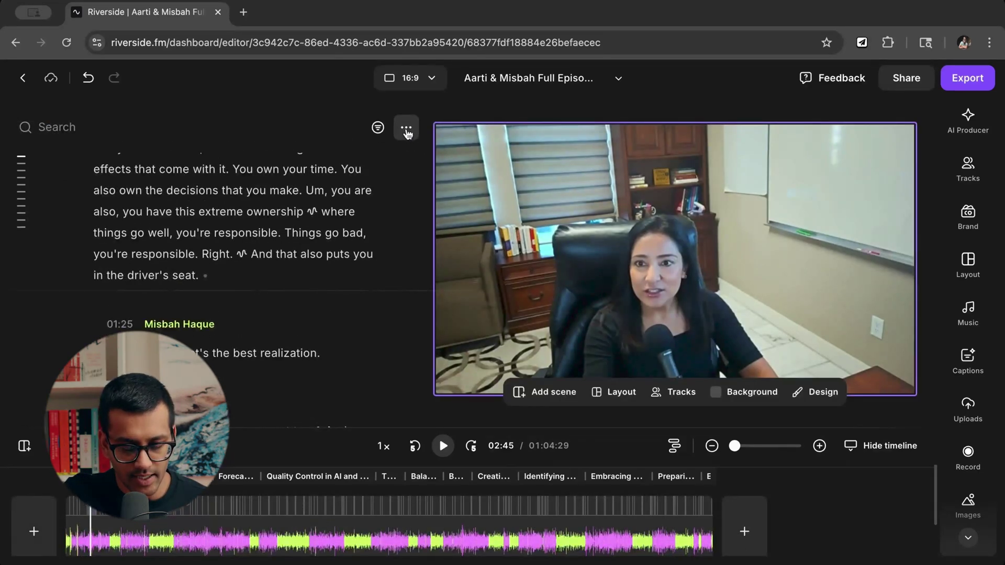
Zoom the timeline out and bring up the playback-speed list, currently at 1x.
left_click(407, 130)
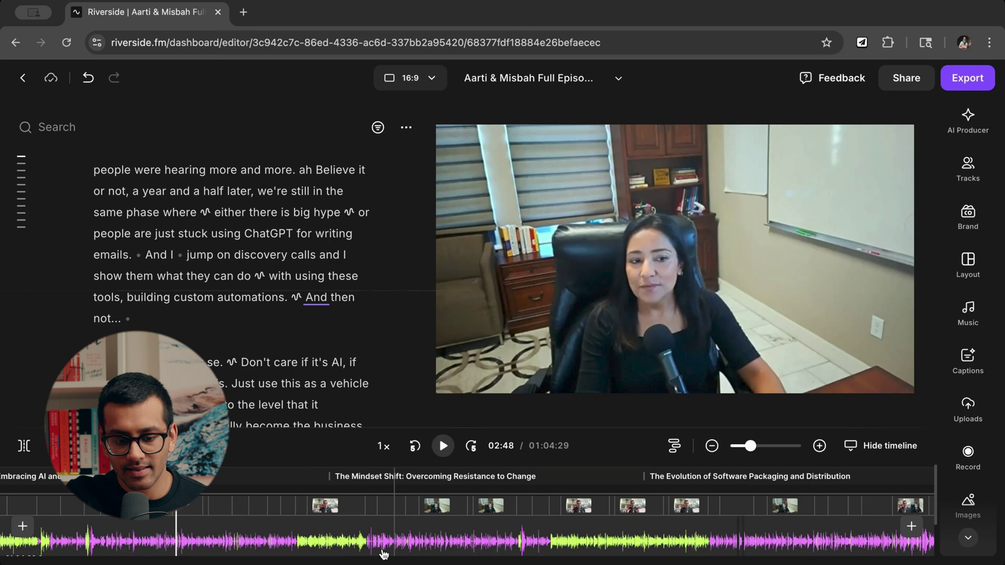
scroll(373, 557, "down", 2)
scroll(374, 557, "down", 2)
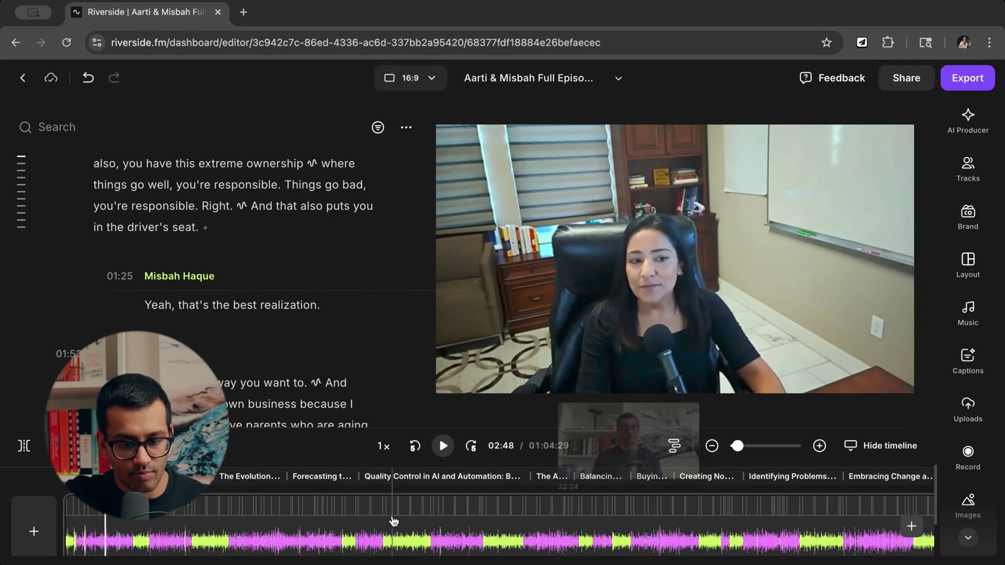
left_click(388, 459)
scroll(428, 363, "down", 2)
scroll(432, 365, "up", 2)
scroll(432, 365, "down", 1)
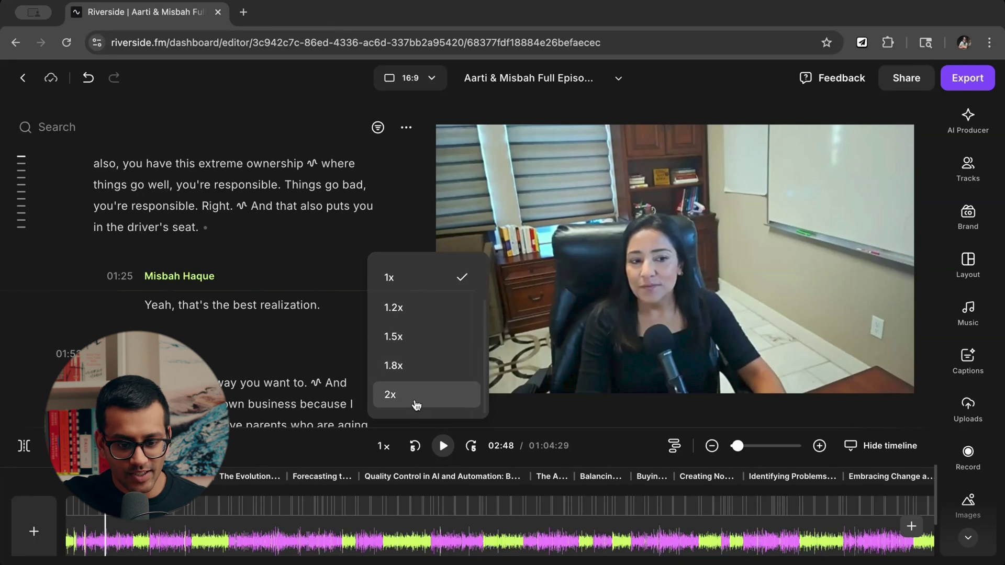
Keep 1x speed, test the 5-second skip back/forward, and toggle the tracks back to collapsed.
left_click(318, 391)
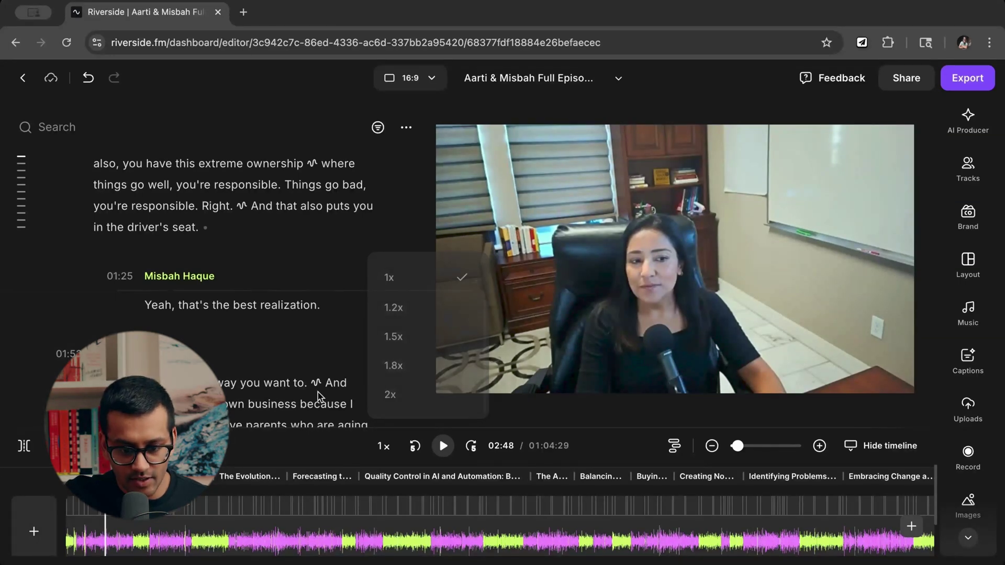
left_click(414, 446)
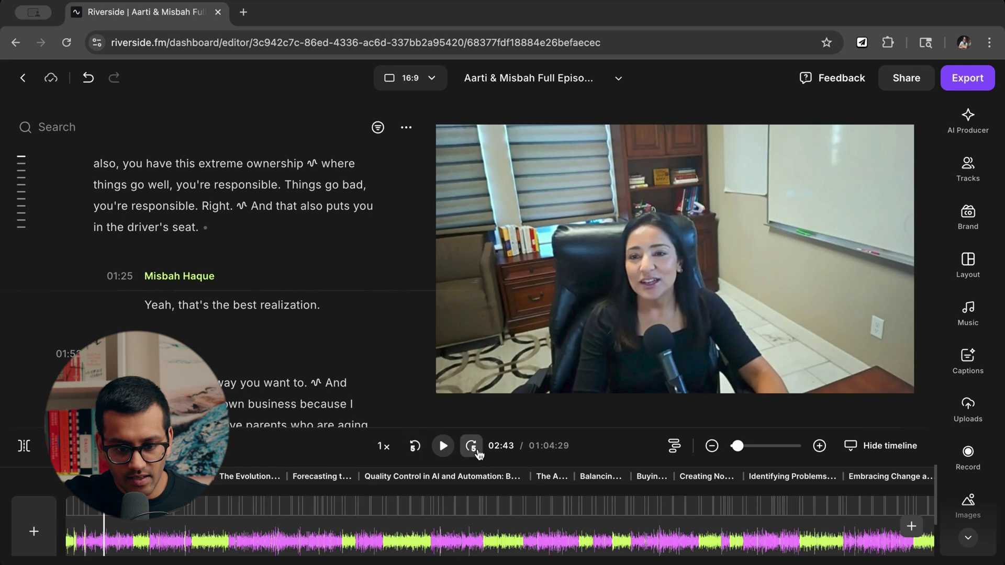
left_click(474, 448)
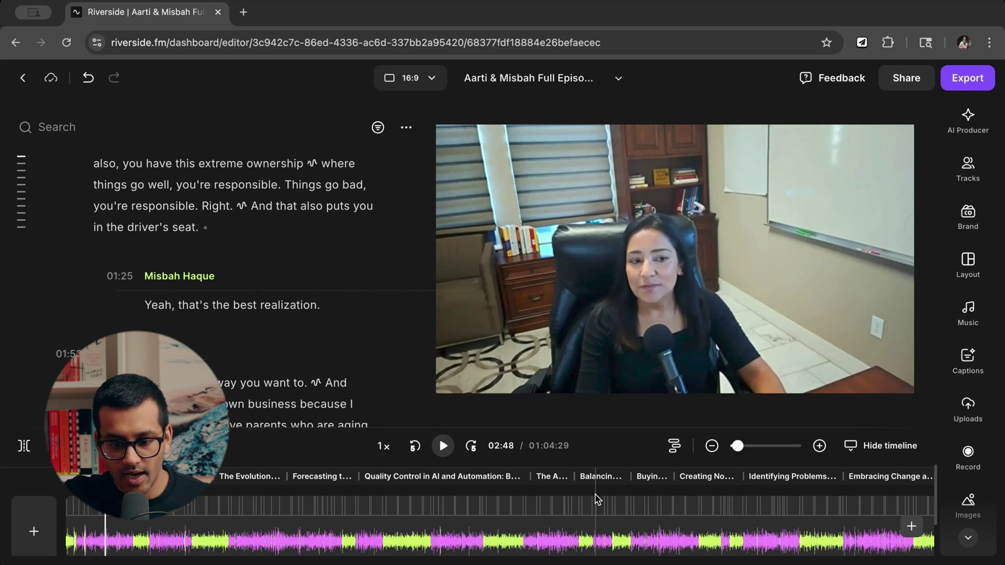
left_click(674, 448)
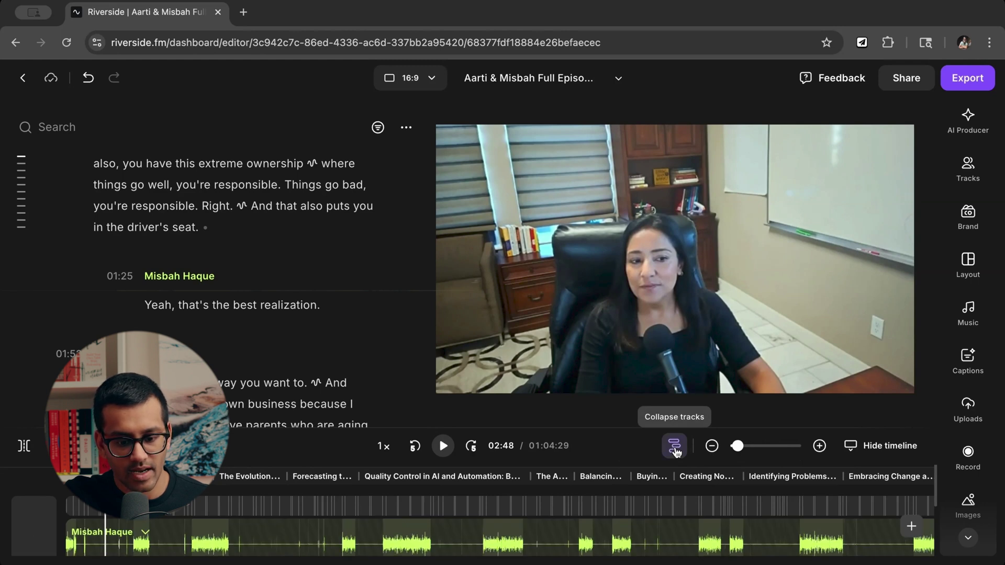
left_click(674, 448)
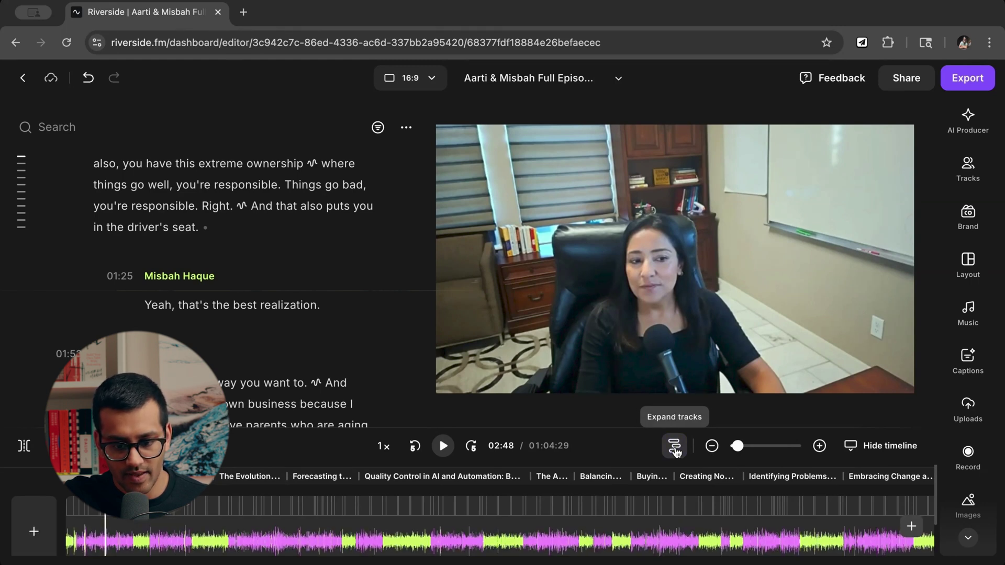
left_click(676, 448)
left_click(676, 448)
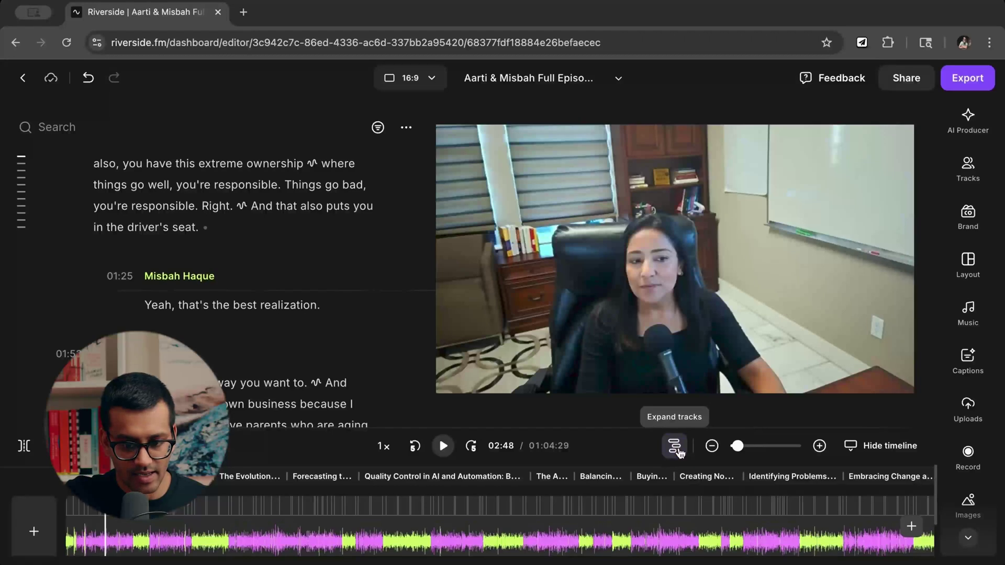
Raise the timeline panel slightly and set the zoom slider to minimum to show the whole episode.
mouse_move(640, 431)
left_mouse_down()
mouse_move(638, 382)
mouse_move(638, 416)
left_mouse_up()
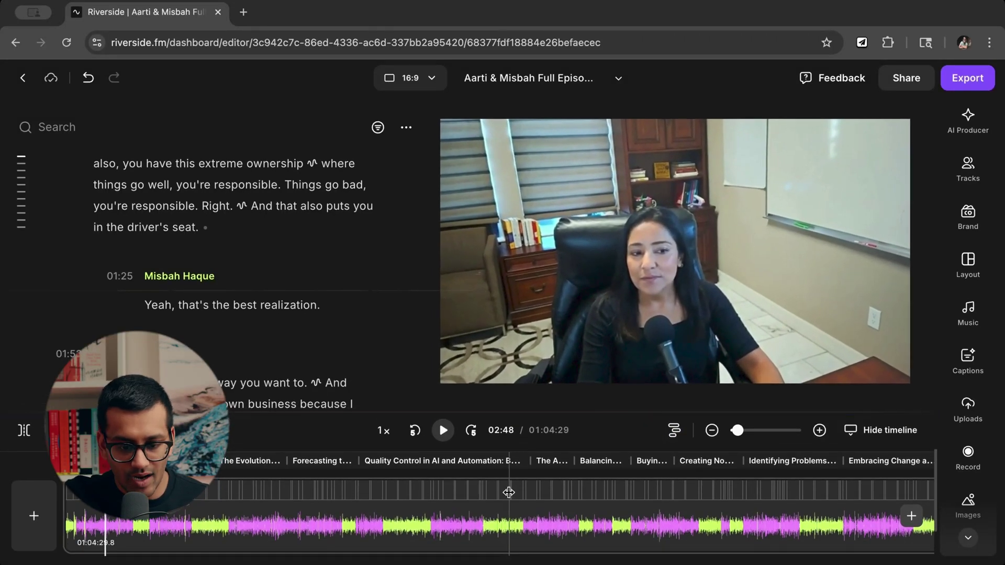
mouse_move(738, 430)
left_mouse_down()
mouse_move(774, 431)
mouse_move(752, 435)
left_mouse_up()
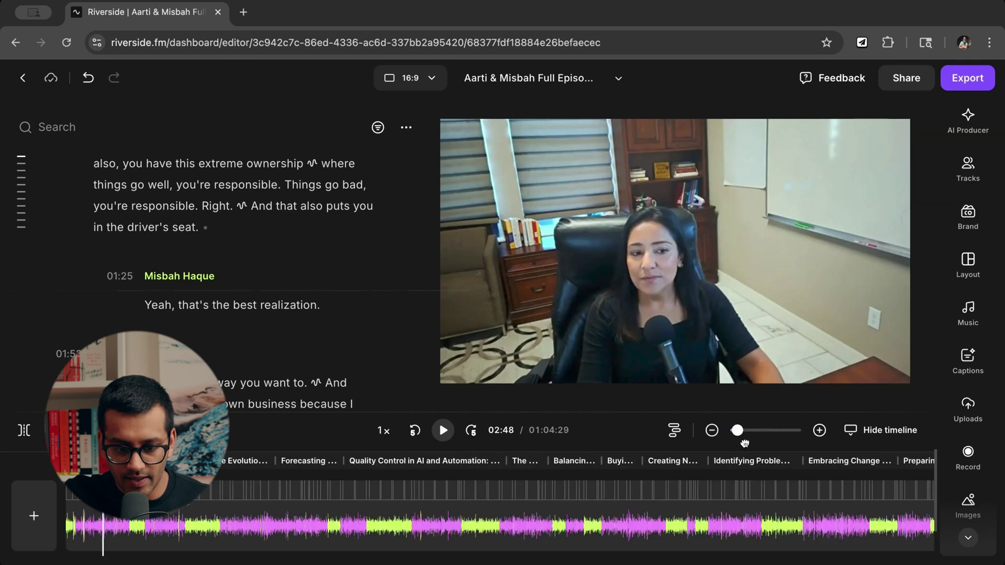
scroll(514, 511, "down", 6)
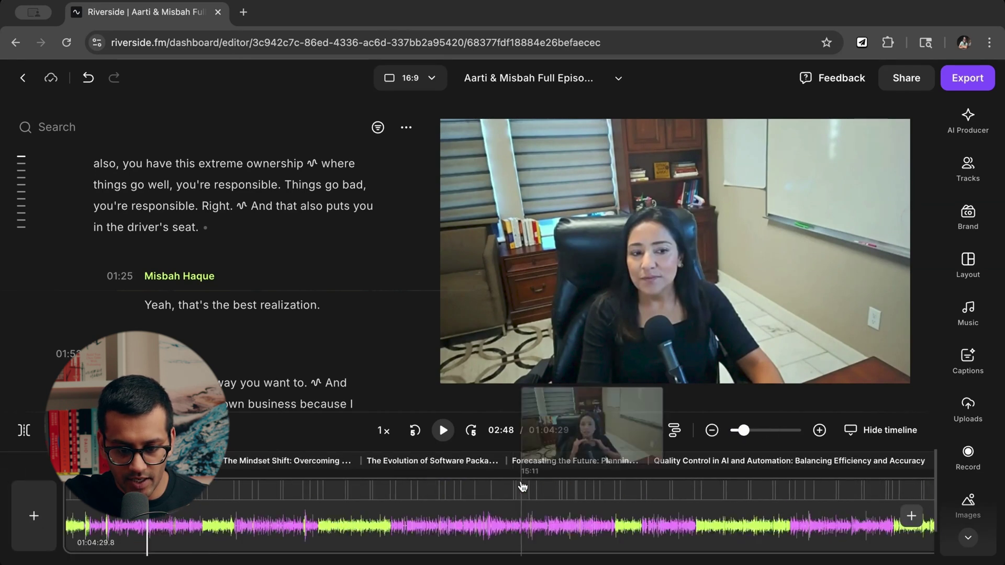
scroll(505, 512, "up", 3)
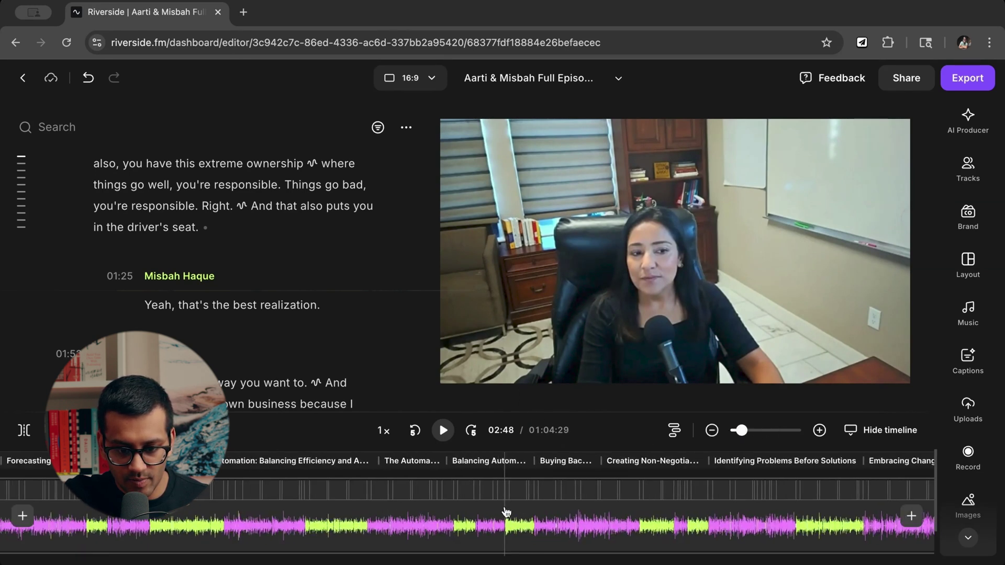
scroll(602, 487, "down", 2)
left_click_drag(732, 431, 778, 438)
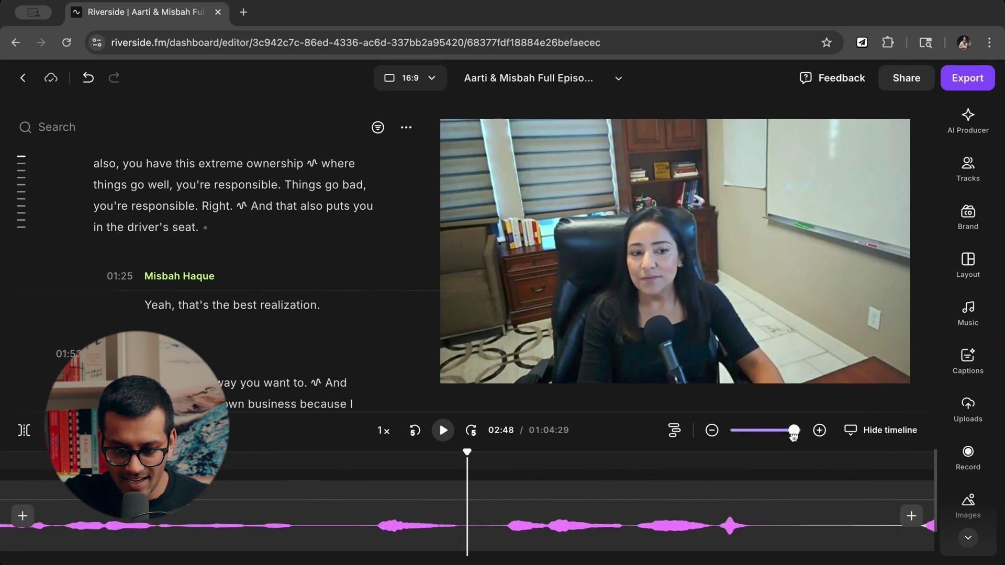
left_click_drag(789, 436, 733, 441)
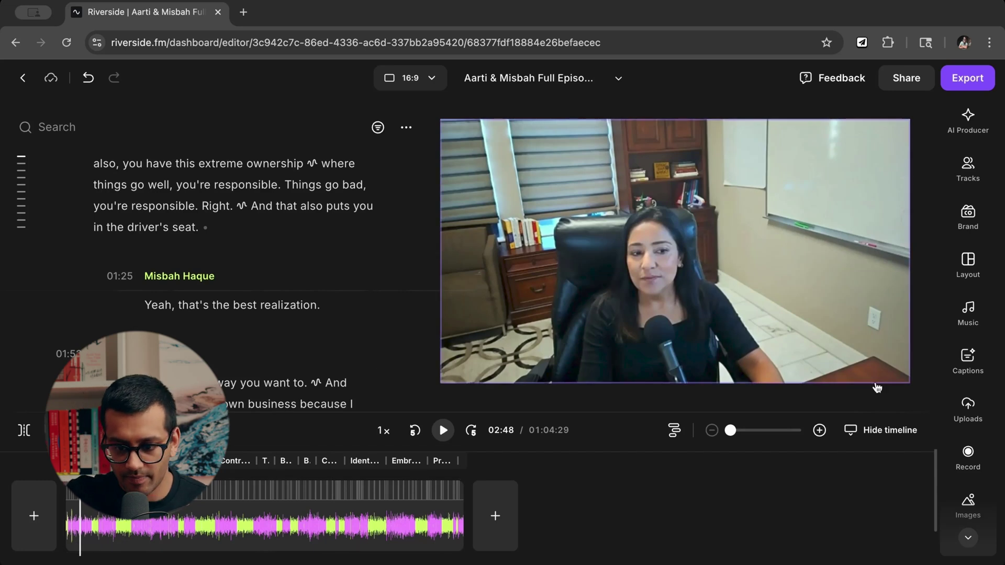
Place the playhead at 11:27 after 'the' and split the episode into two clips with S.
left_click(877, 437)
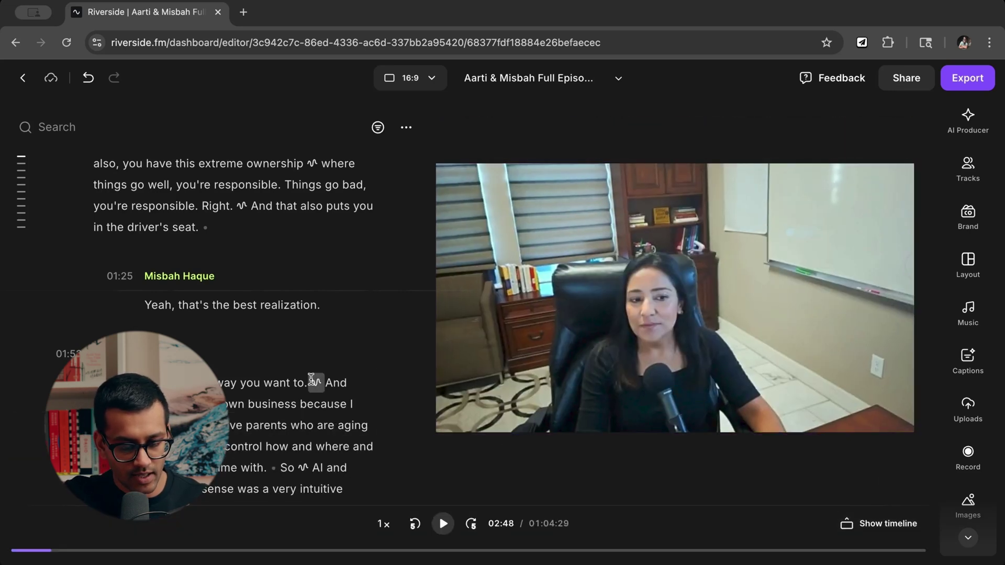
scroll(313, 385, "down", 10)
scroll(311, 384, "down", 10)
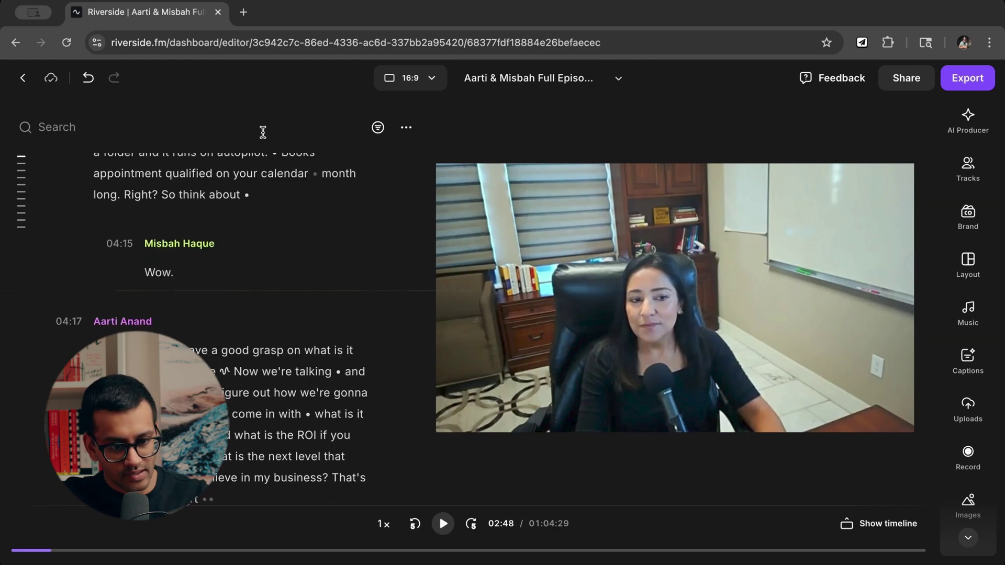
scroll(297, 343, "down", 5)
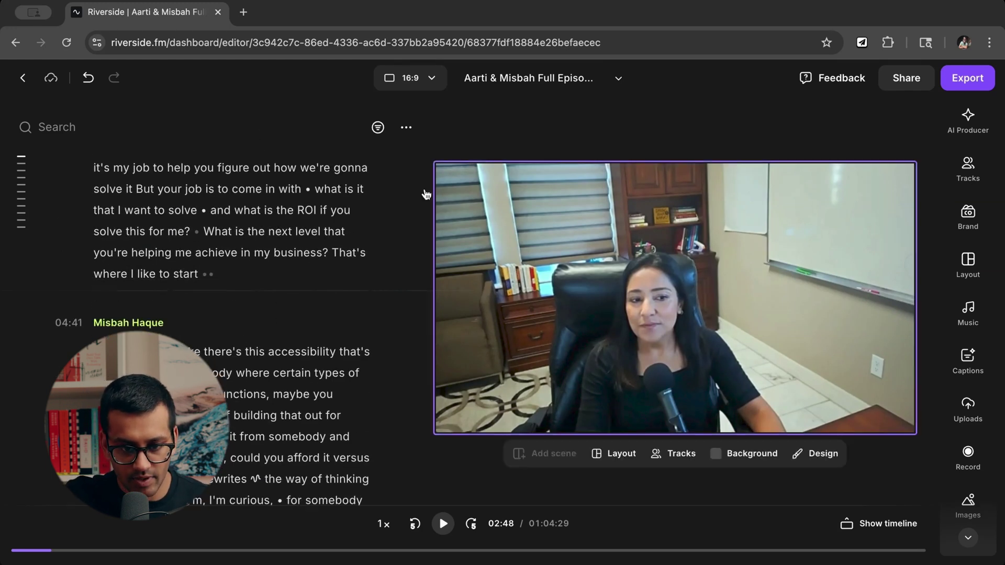
scroll(282, 494, "up", 2)
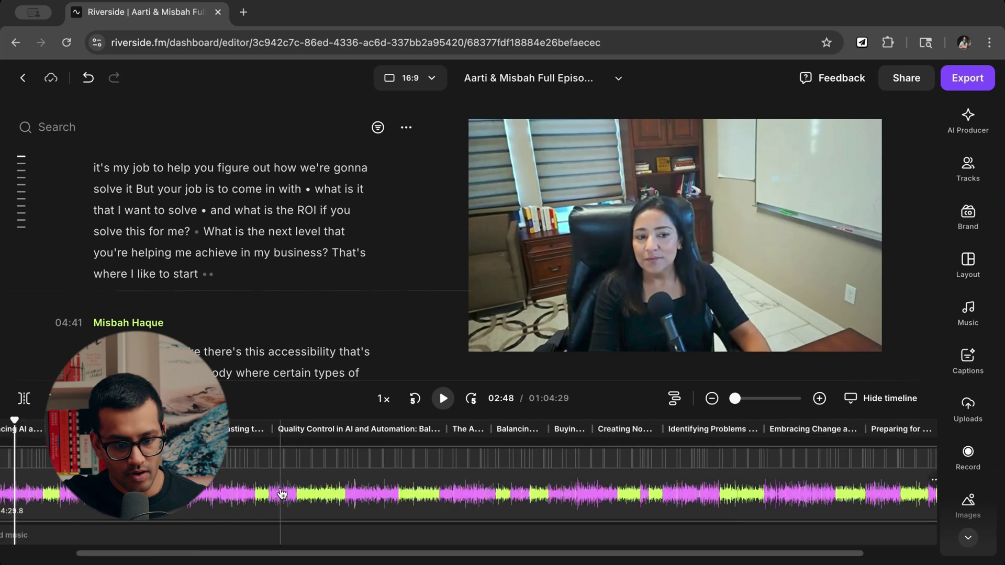
scroll(282, 493, "up", 2)
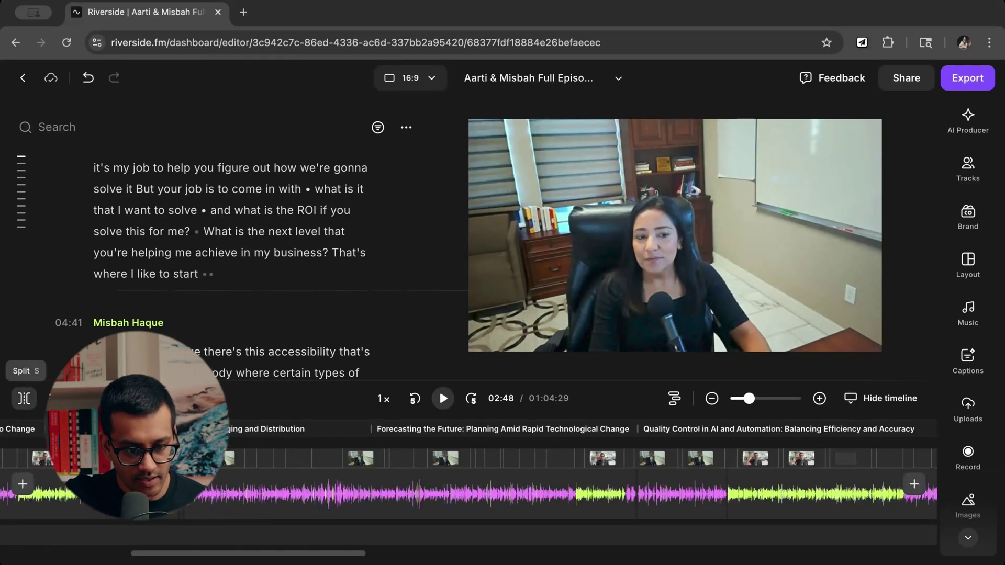
left_click(177, 503)
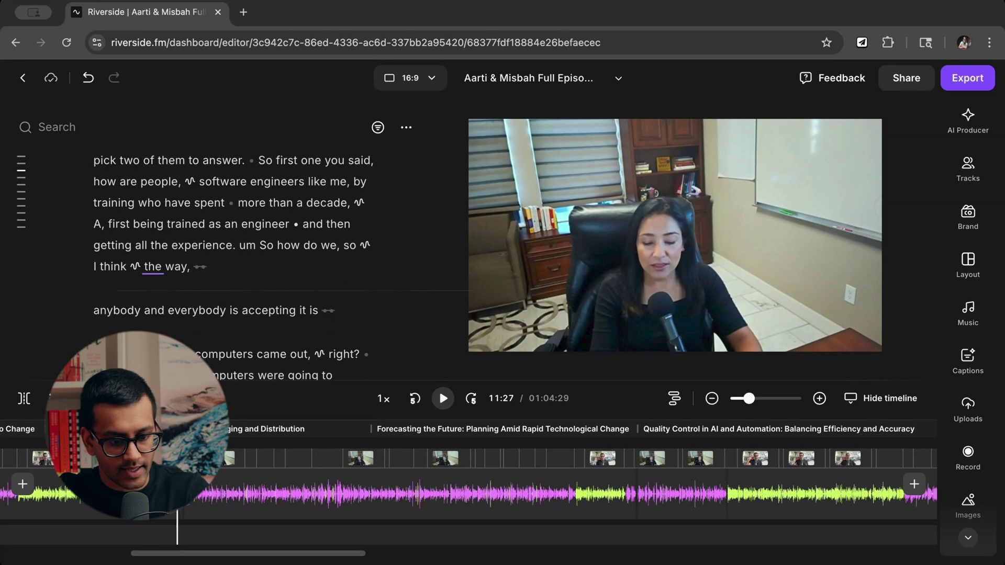
key("s")
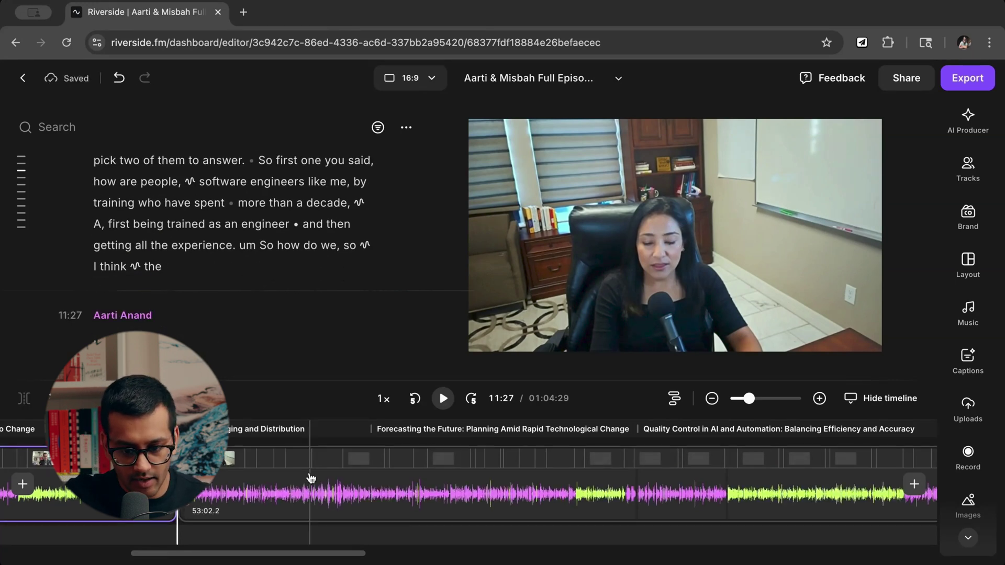
scroll(310, 477, "down", 2)
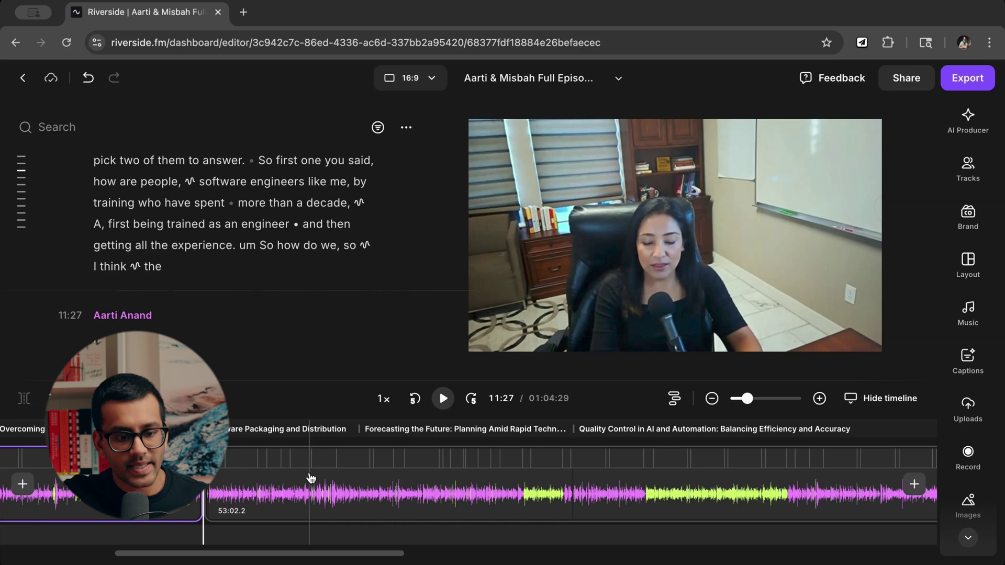
scroll(311, 478, "down", 2)
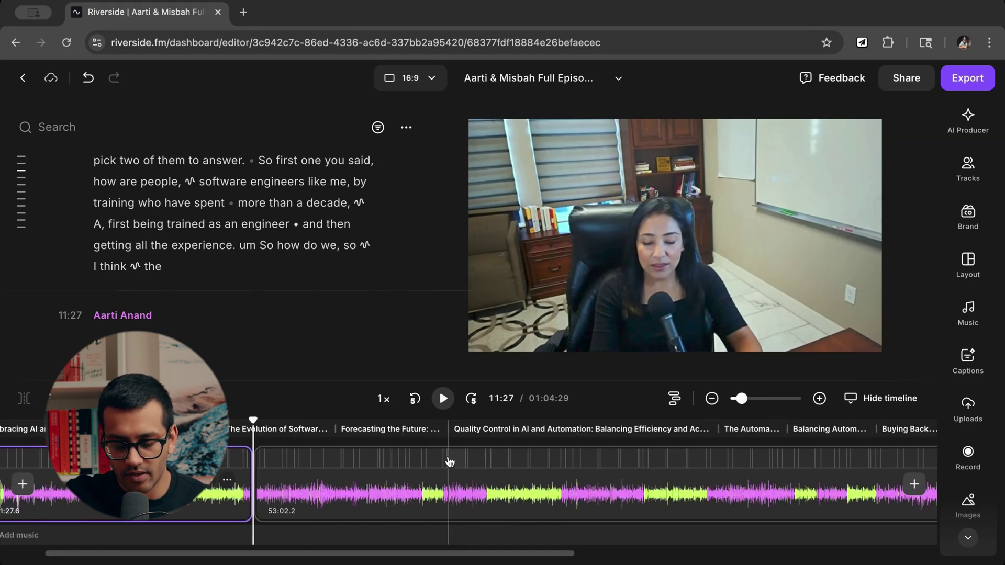
scroll(500, 500, "down", 2)
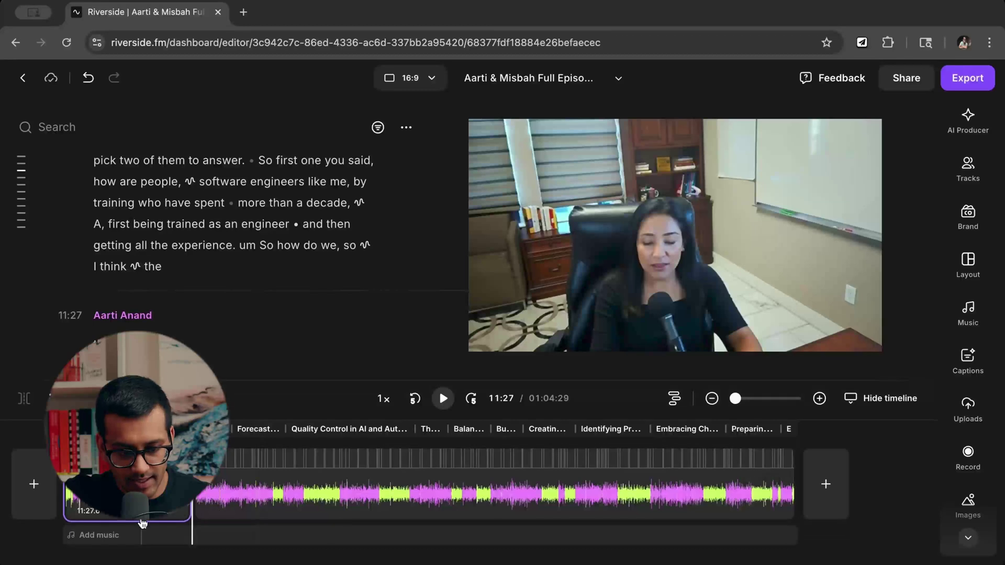
Jump playback to the transcript word 'sure' at 15:15 in the 'Forecasting the Future' chapter.
left_click(34, 486)
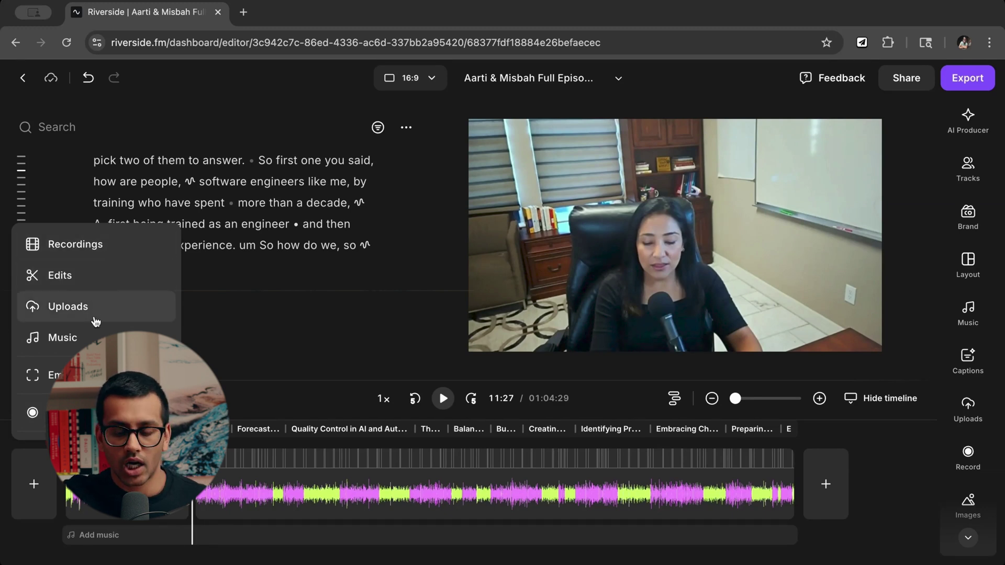
left_click(32, 504)
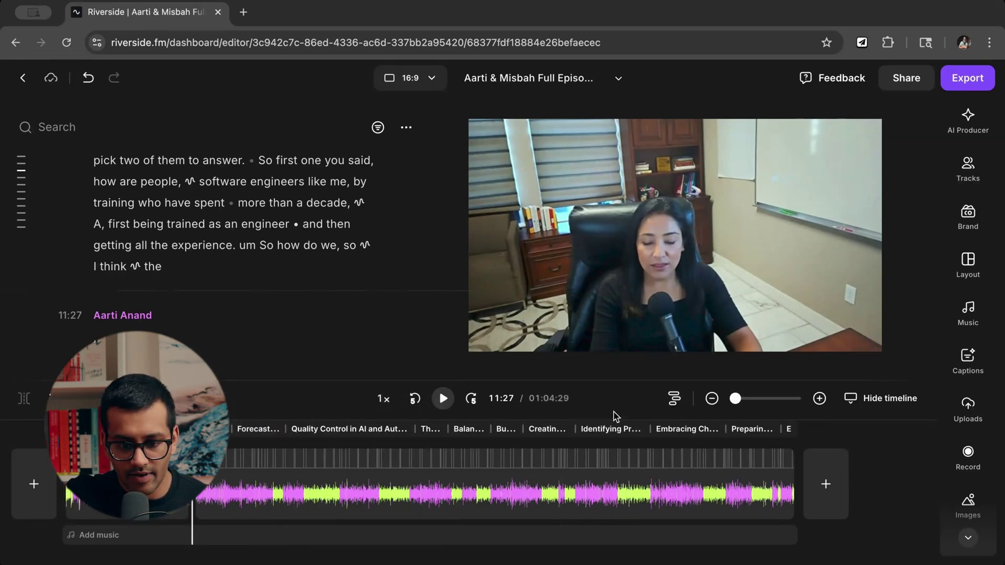
scroll(196, 247, "down", 3)
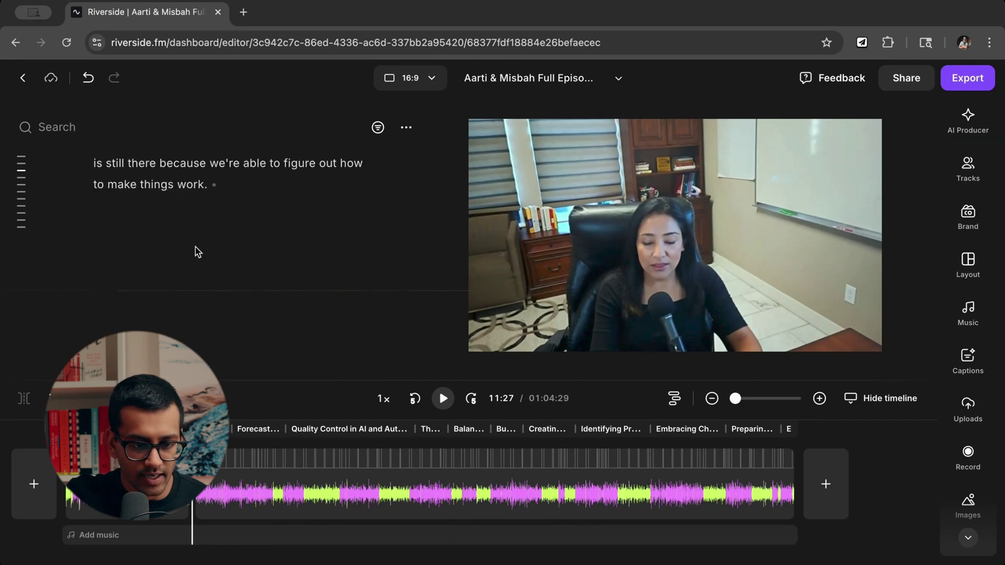
scroll(196, 247, "down", 10)
left_click(150, 233)
scroll(148, 243, "up", 3)
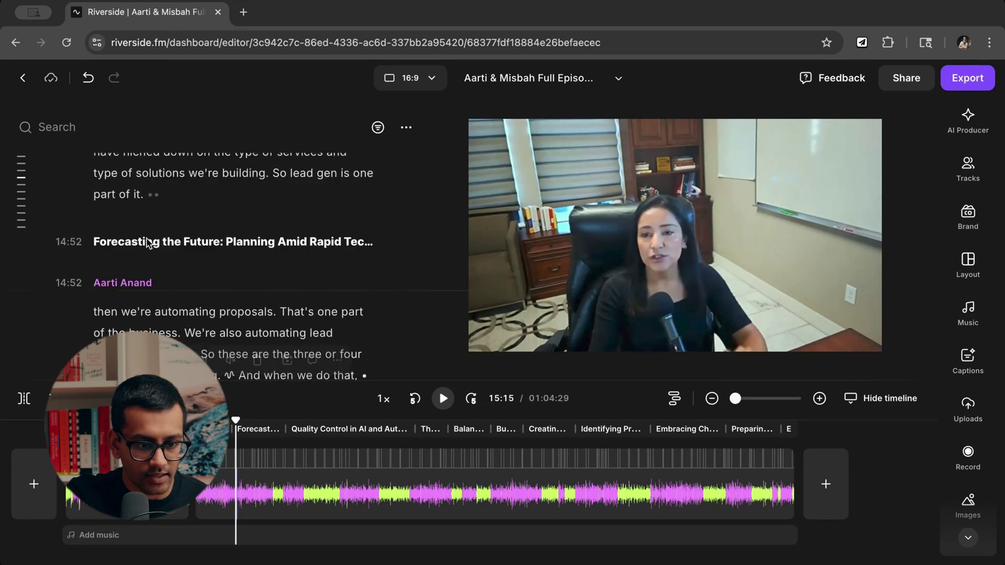
scroll(157, 262, "down", 4)
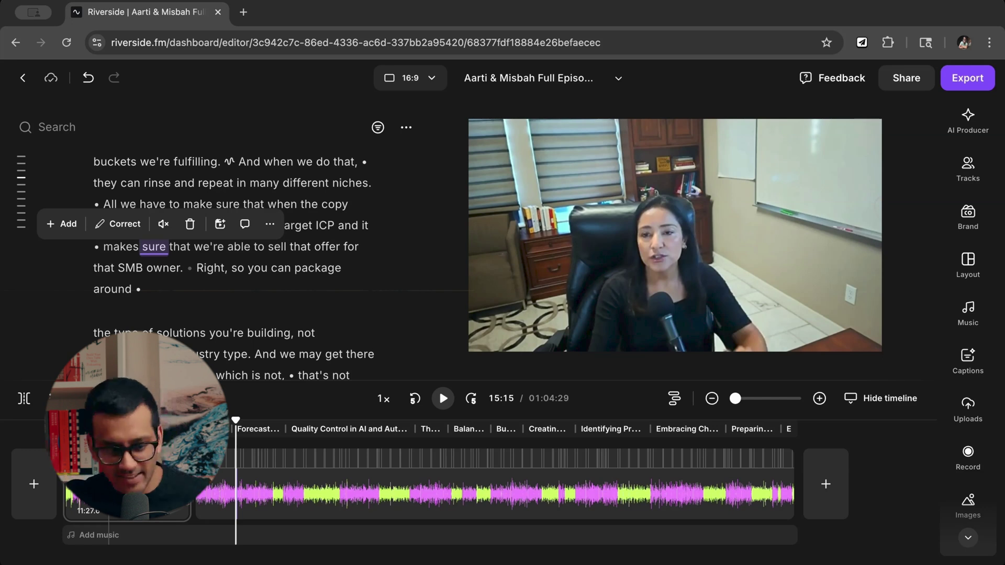
left_click(35, 486)
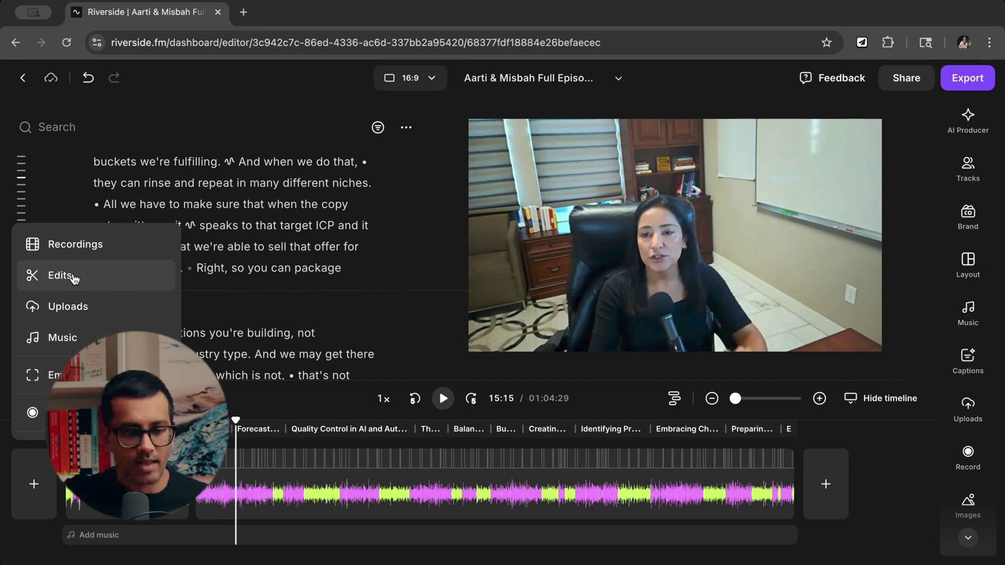
left_click(74, 279)
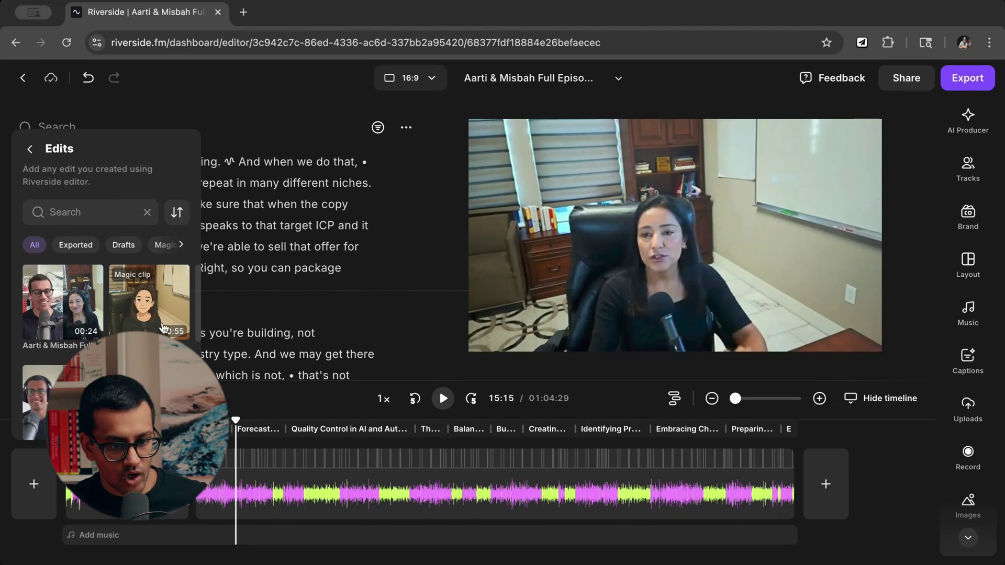
left_click(299, 264)
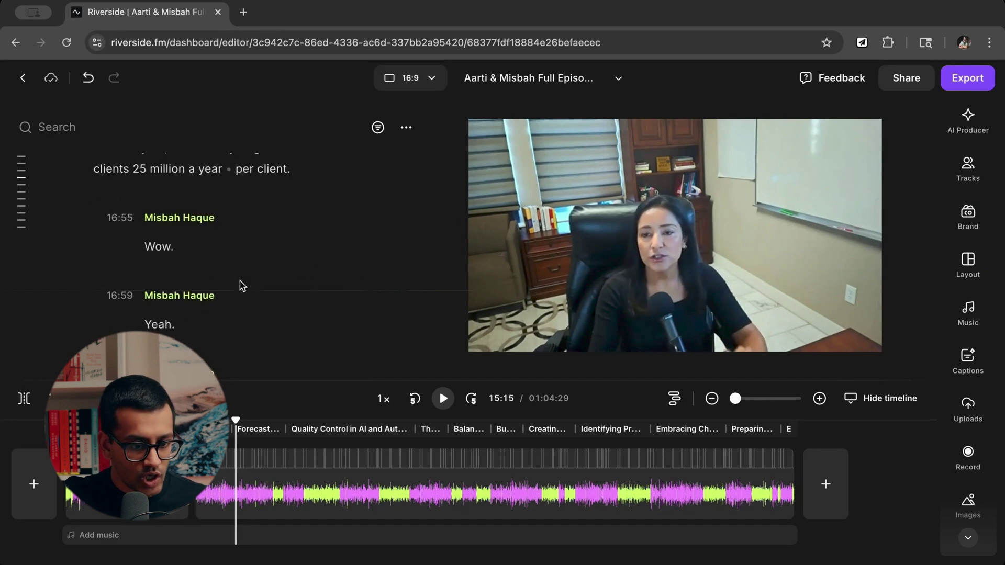
scroll(241, 285, "up", 2)
left_click_drag(310, 360, 86, 217)
right_click(166, 242)
key("Escape")
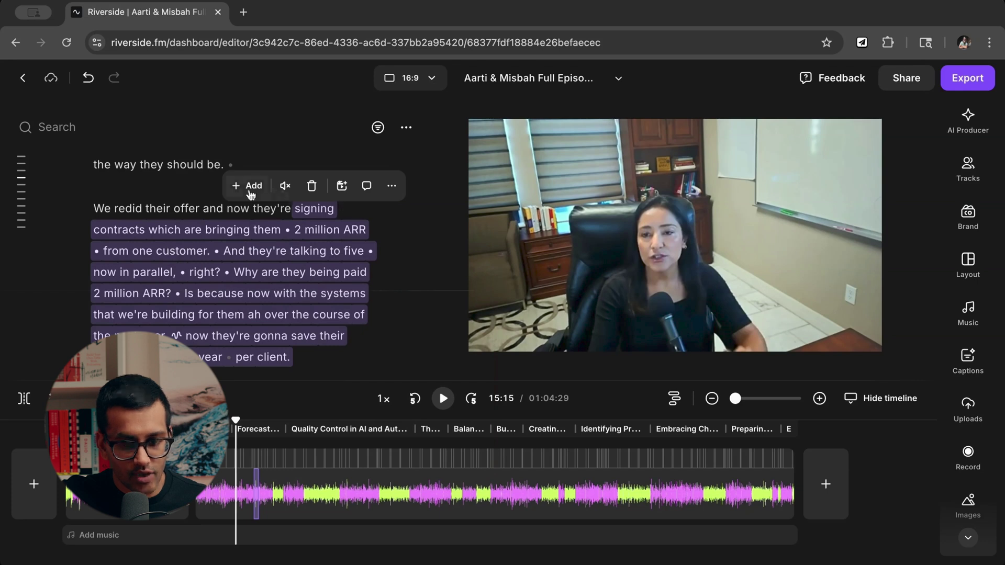
left_click(308, 354)
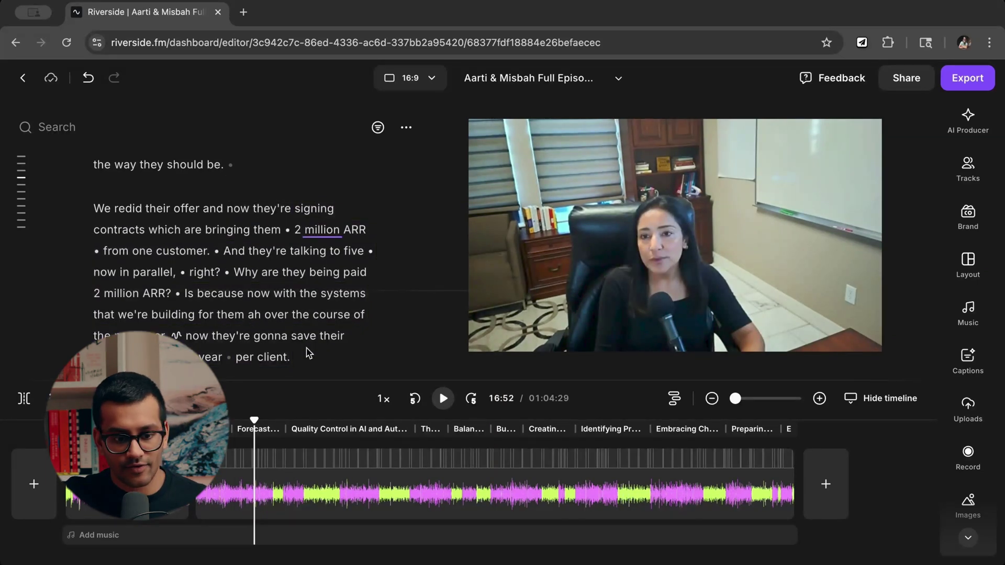
scroll(309, 299, "down", 5)
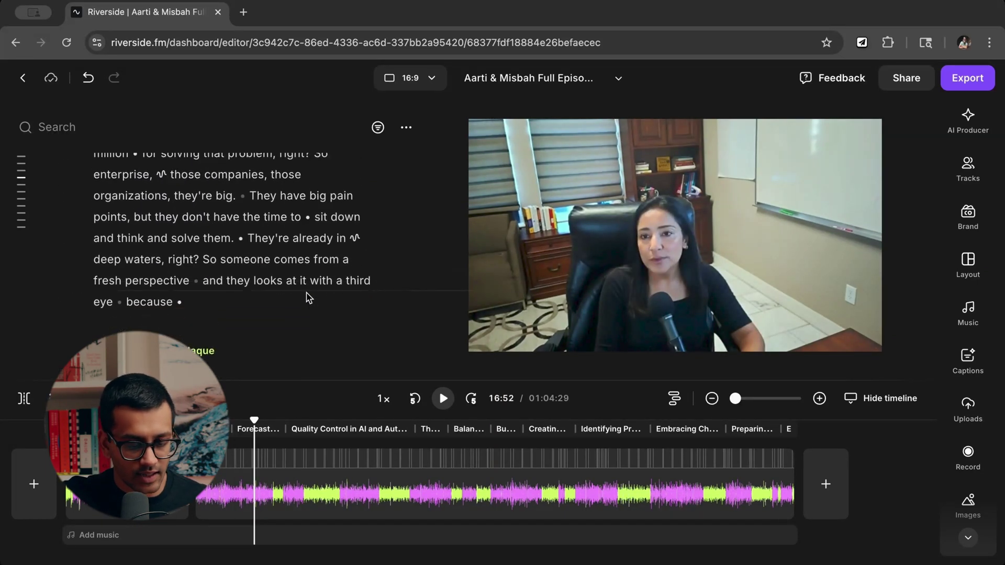
scroll(309, 298, "up", 1)
left_click_drag(210, 308, 108, 237)
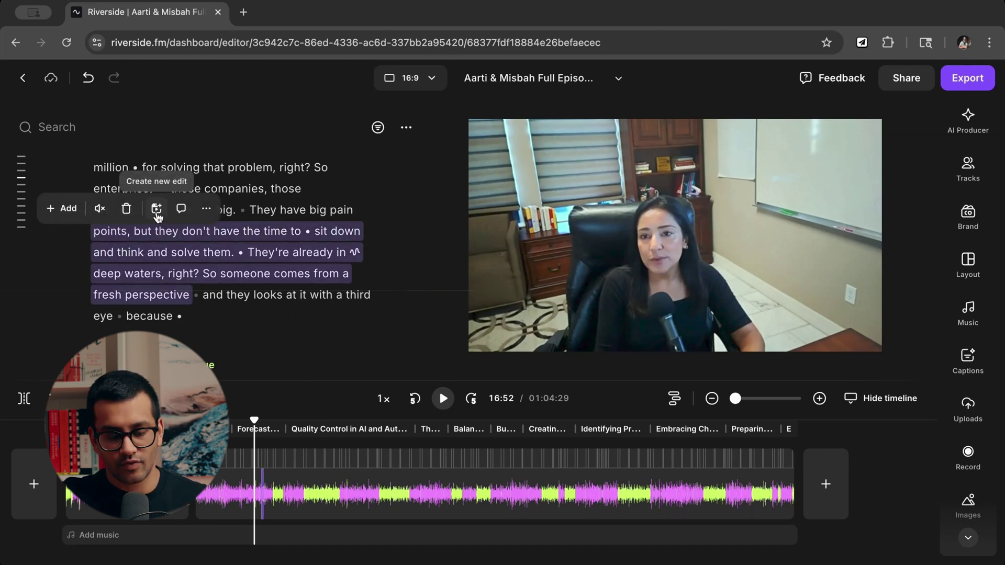
left_click(273, 289)
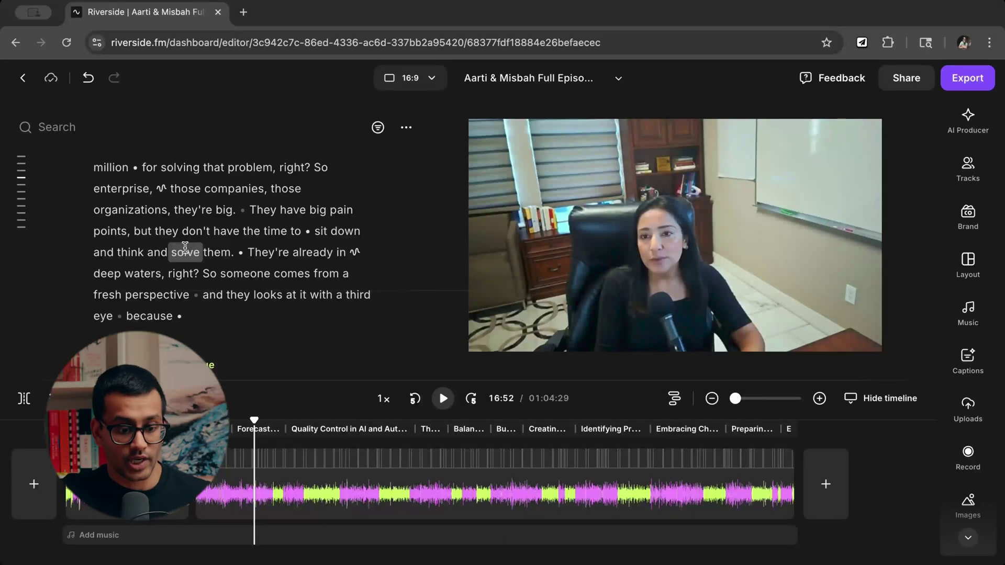
left_click(37, 483)
left_click(42, 510)
left_click(41, 510)
left_click(42, 511)
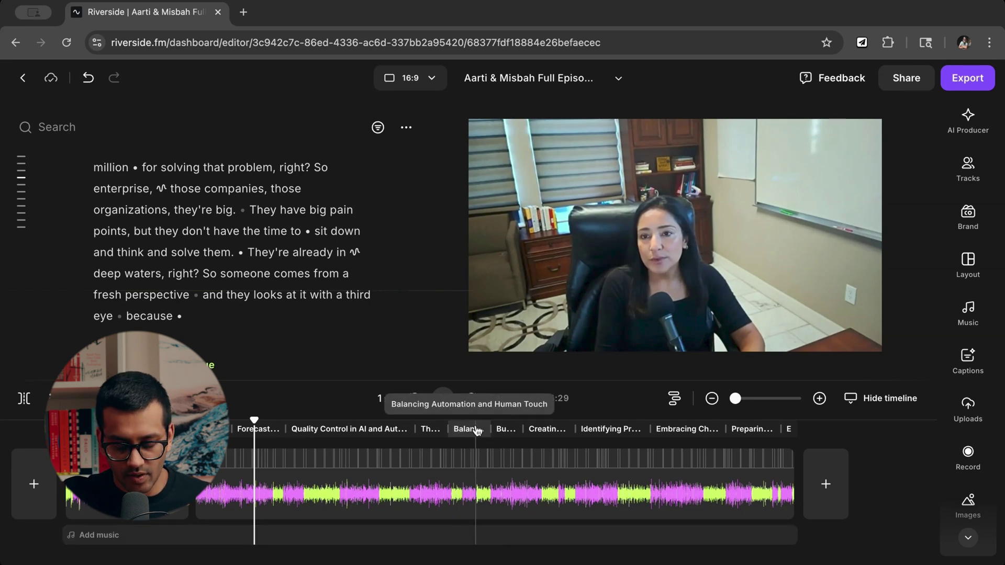
left_click(385, 429)
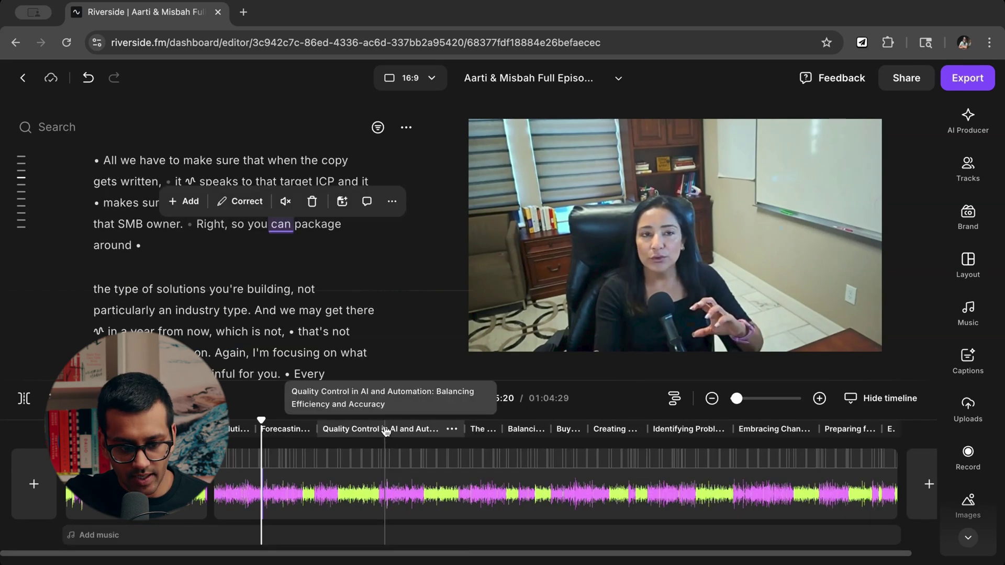
left_click(116, 540)
scroll(707, 365, "down", 10)
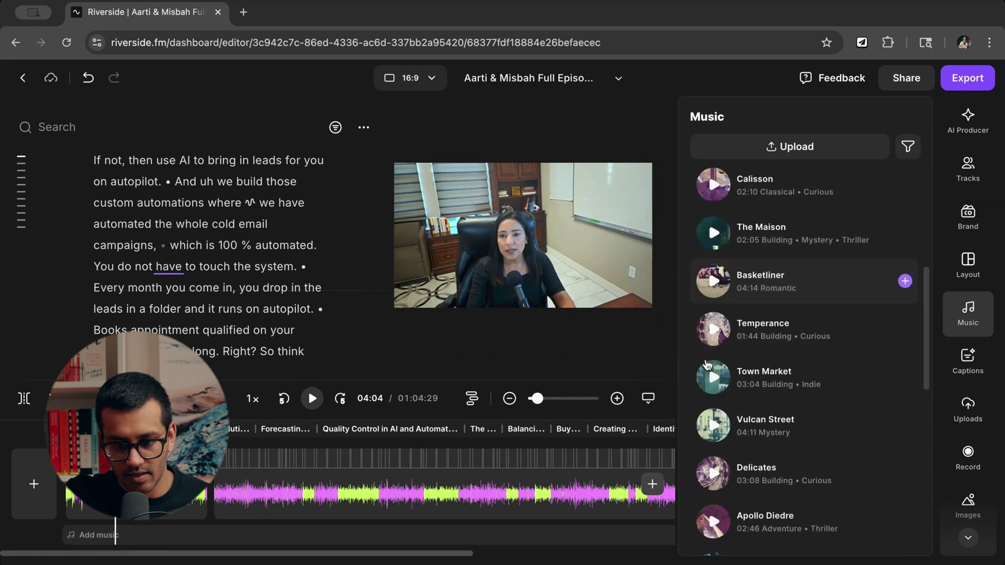
scroll(793, 244, "up", 10)
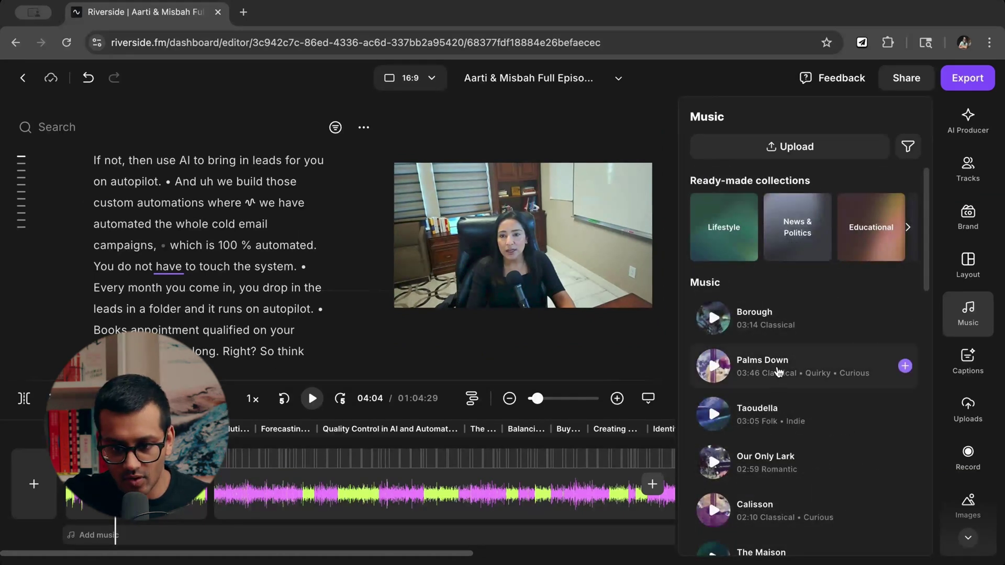
scroll(785, 421, "down", 2)
scroll(785, 420, "down", 2)
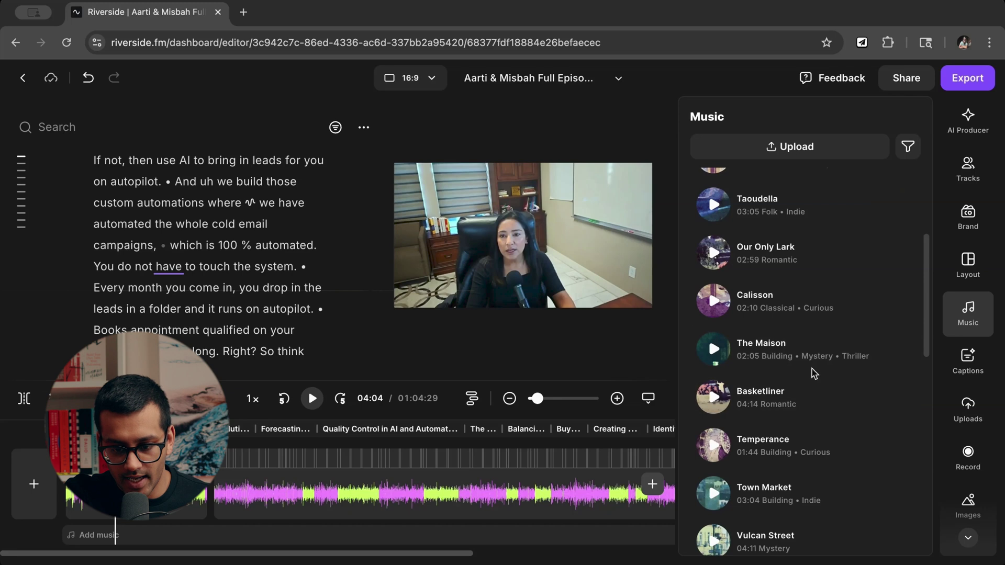
scroll(837, 398, "up", 4)
mouse_move(791, 359)
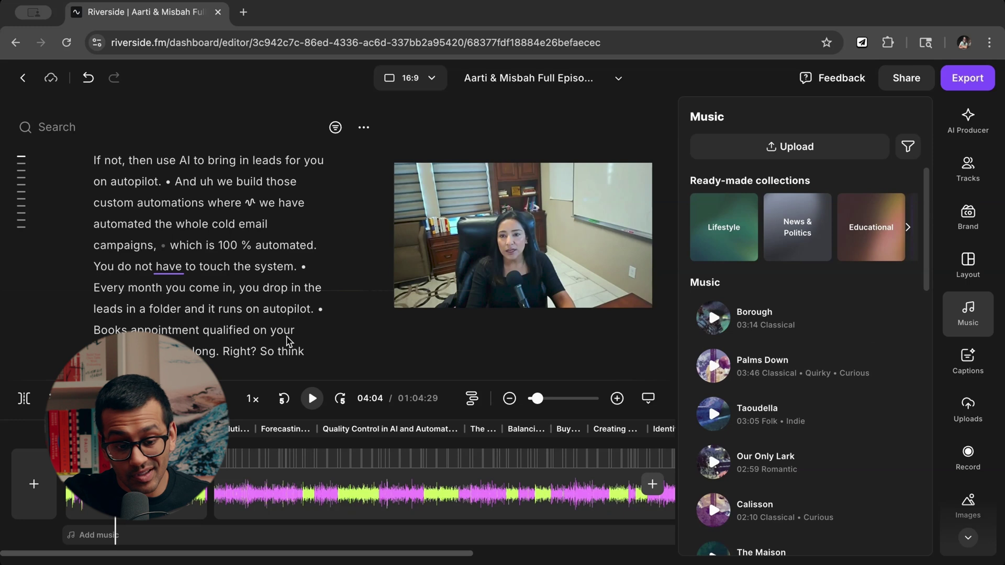
left_click(223, 331)
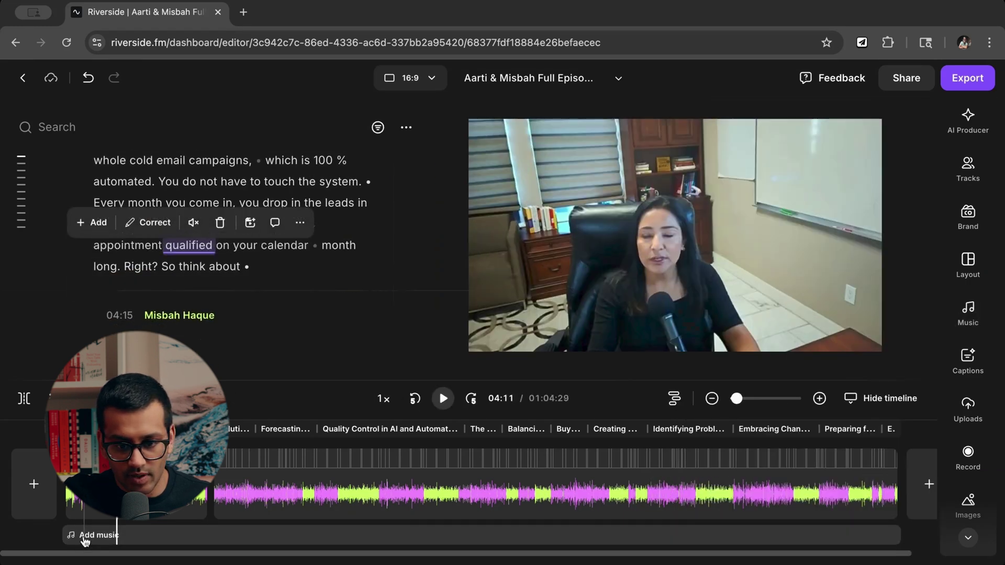
left_click(83, 535)
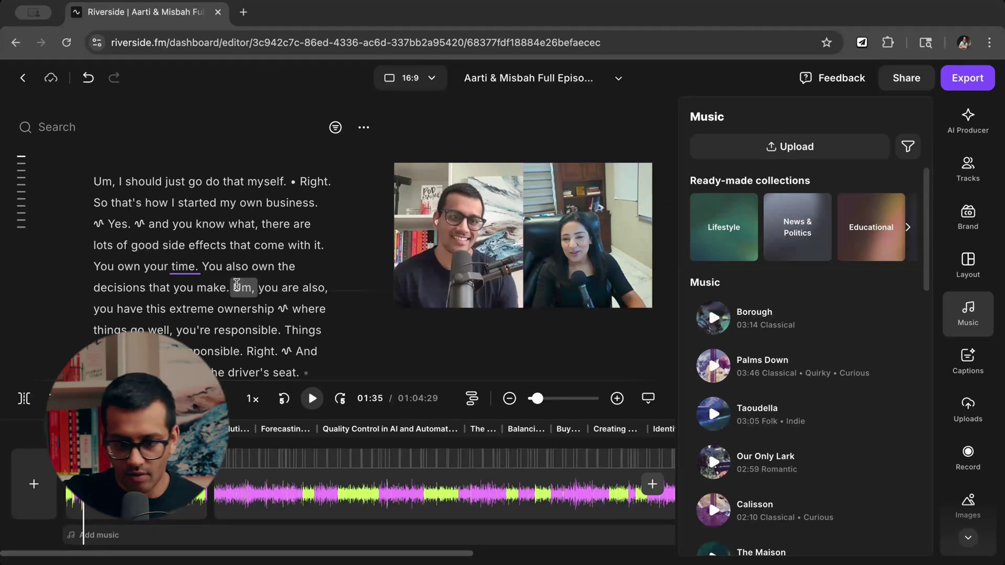
left_click(237, 285)
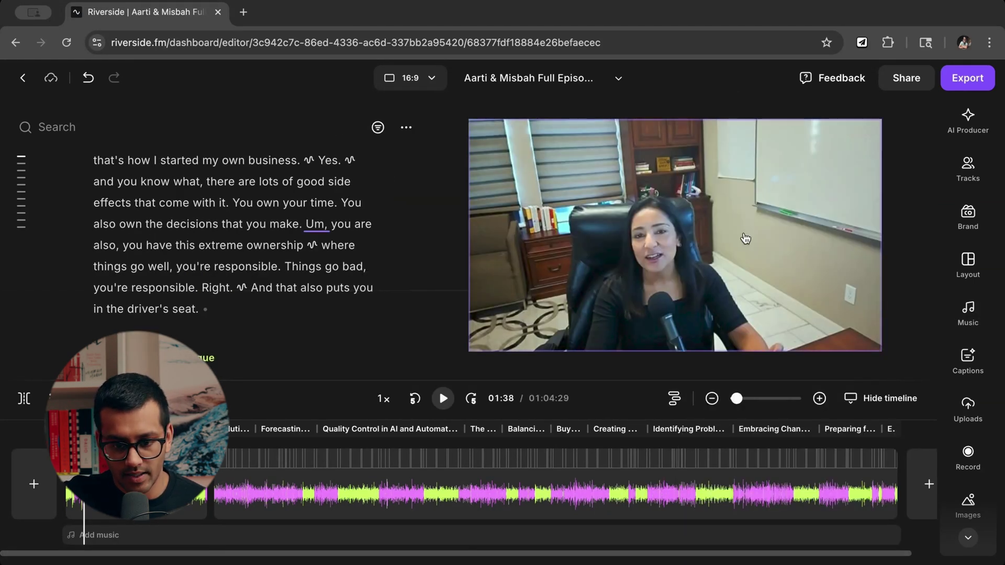
left_click(703, 239)
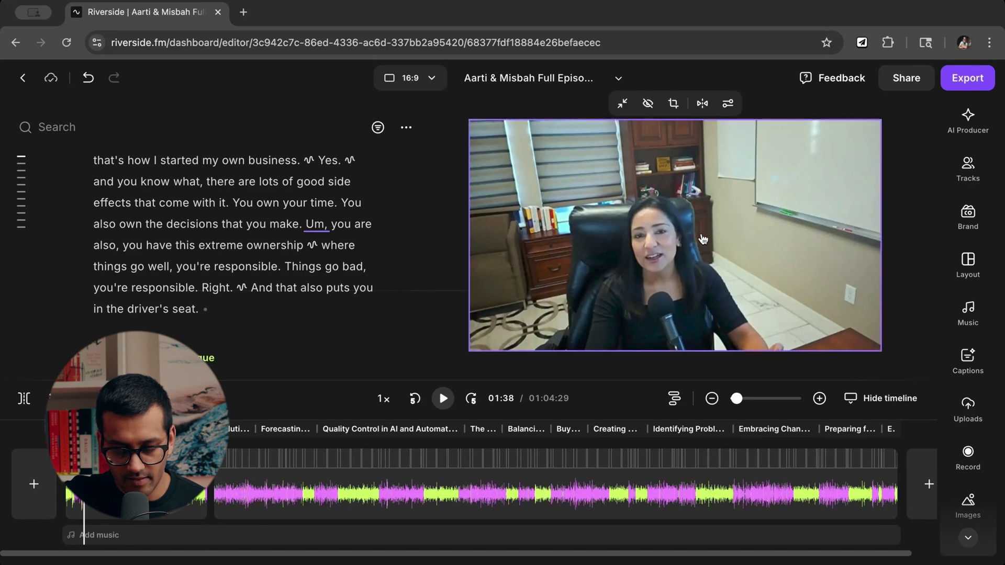
left_click(623, 110)
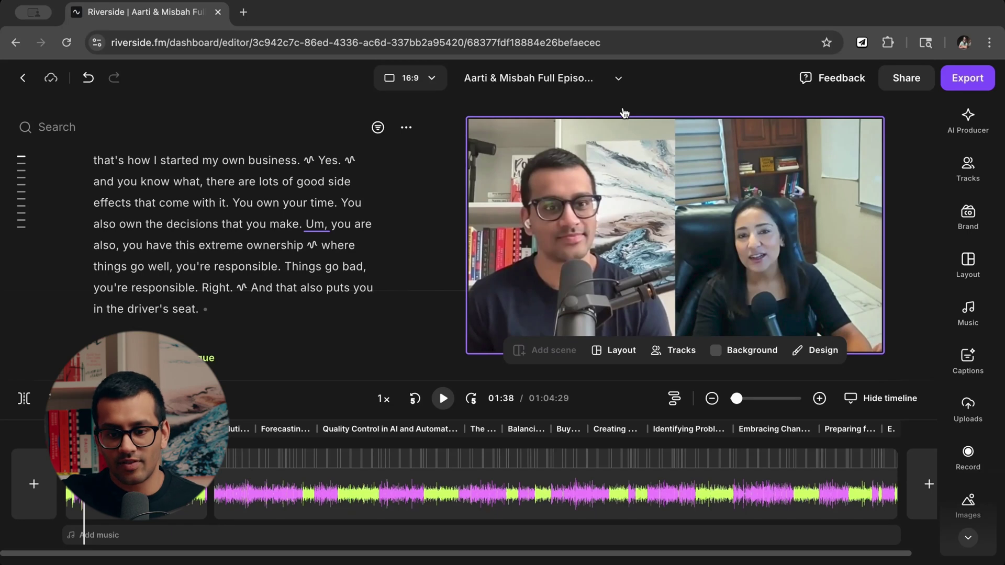
left_click(723, 215)
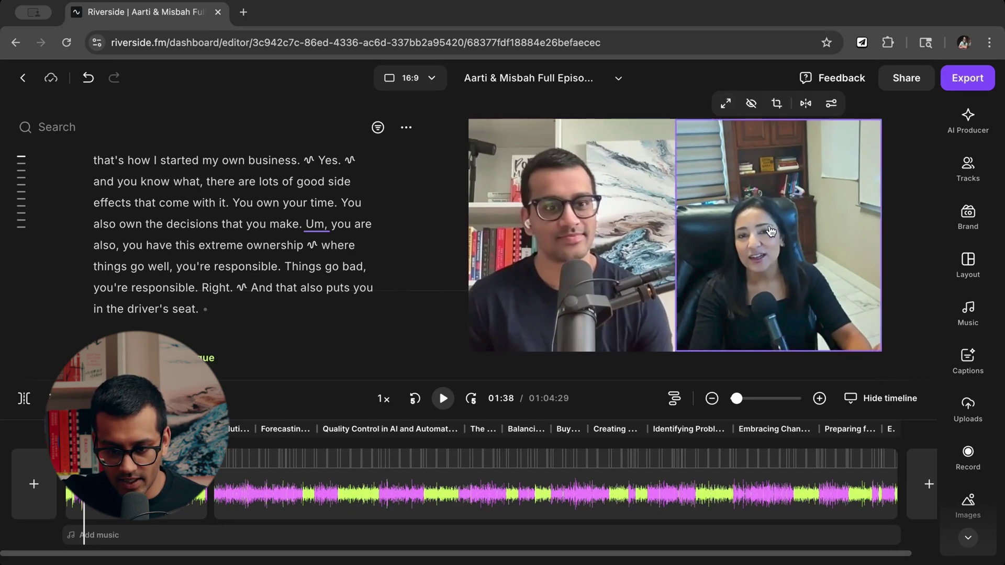
left_click(728, 104)
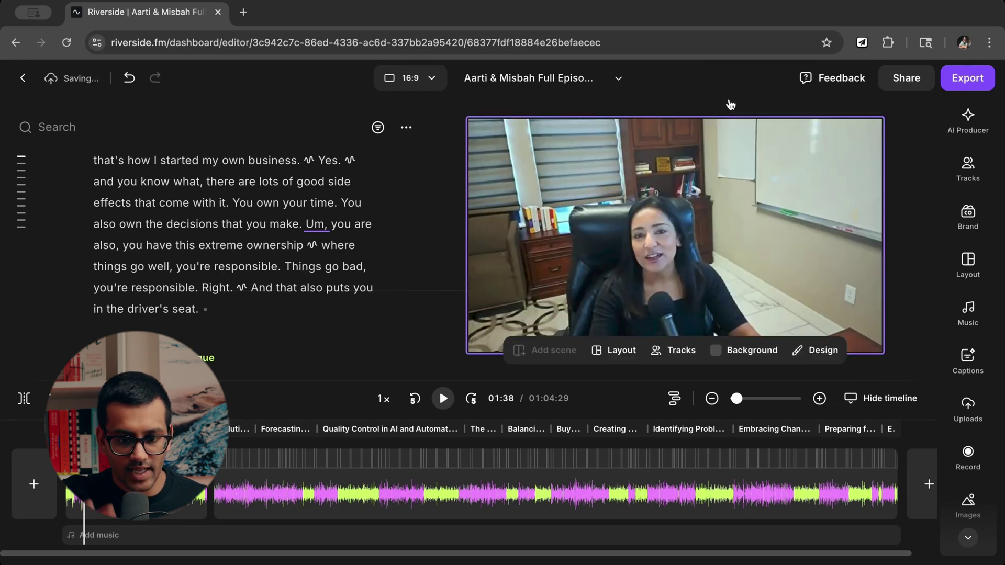
left_click(730, 128)
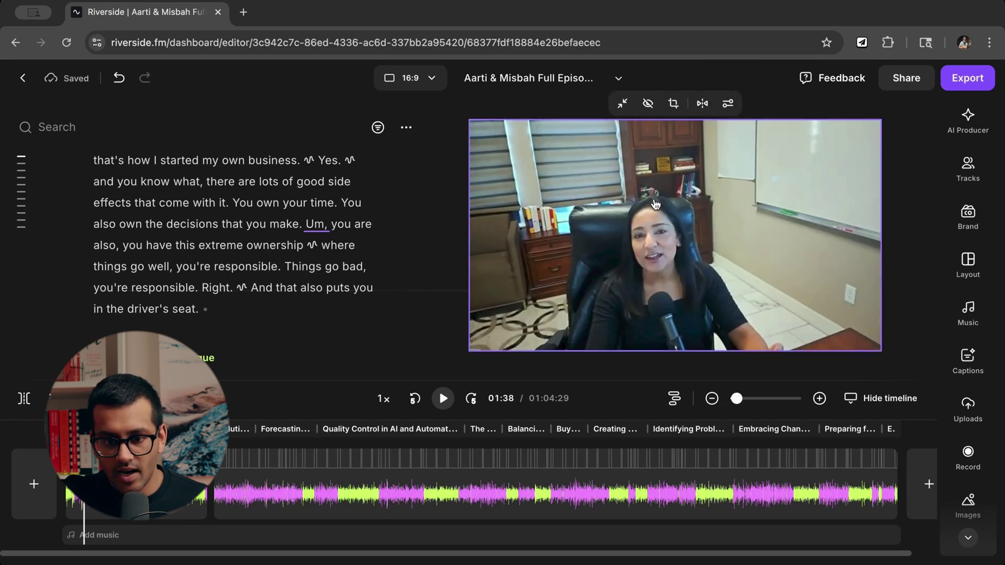
left_click(648, 105)
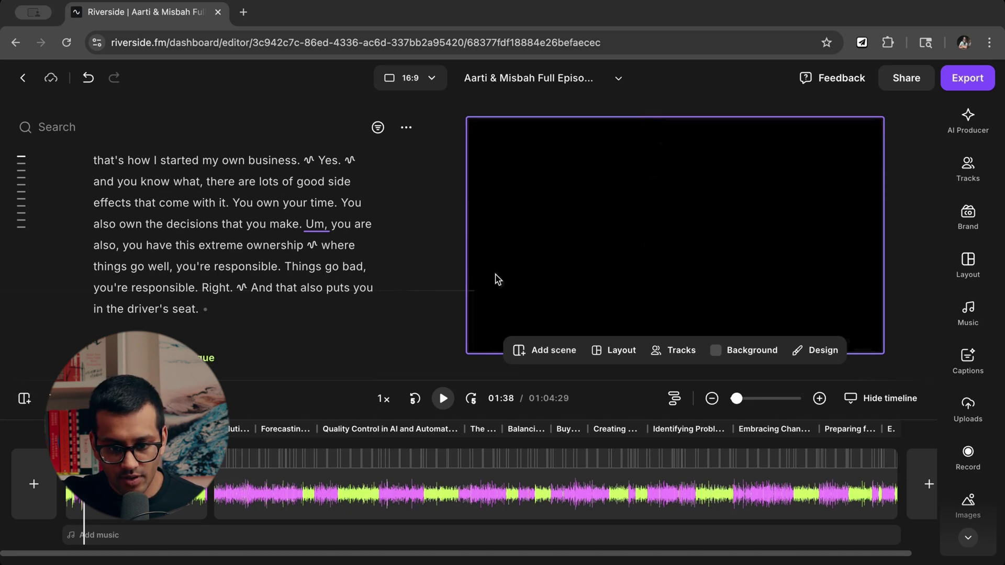
left_click(87, 77)
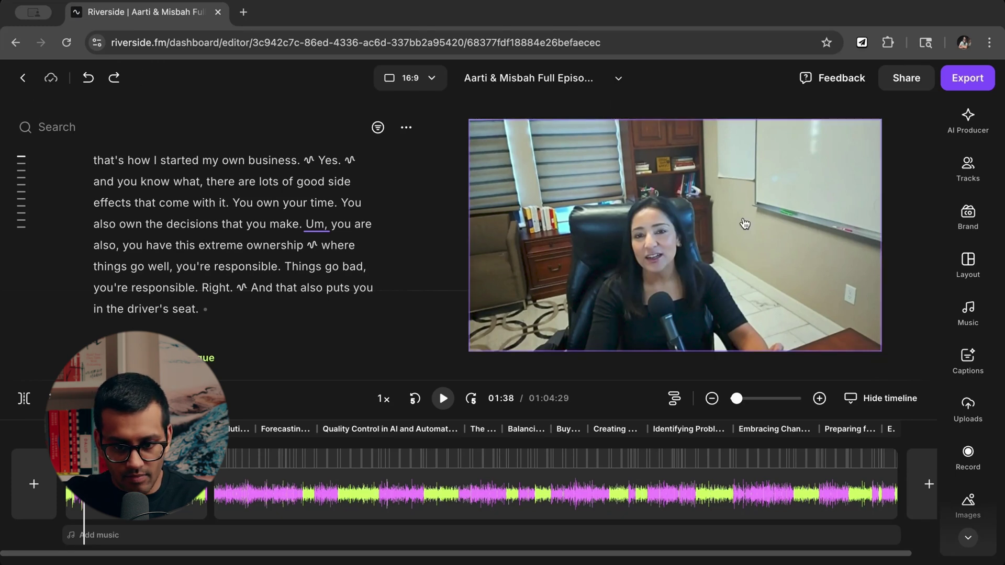
left_click(691, 212)
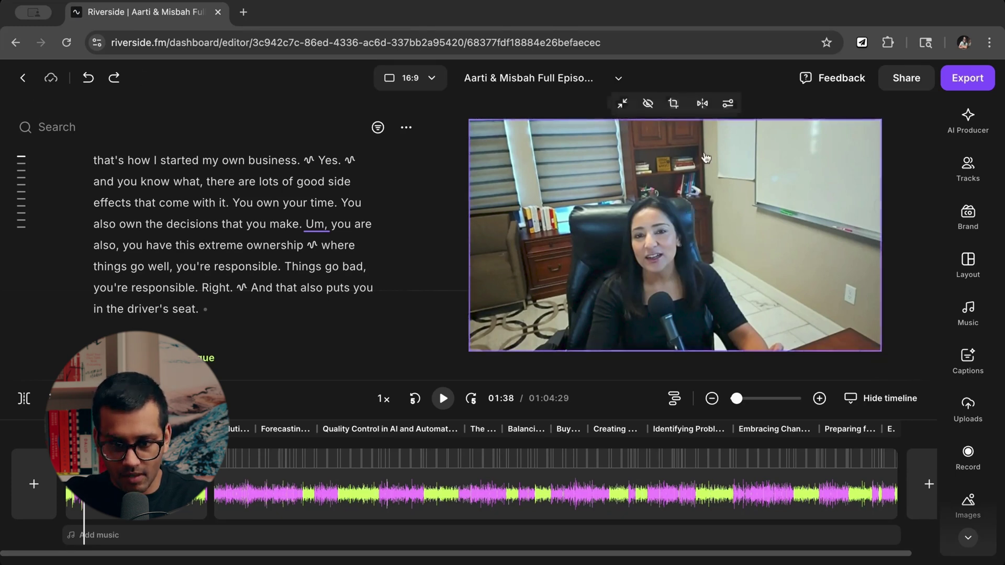
Crop the guest's video, zooming in and recentring her, and apply the crop to all scenes.
left_click(674, 105)
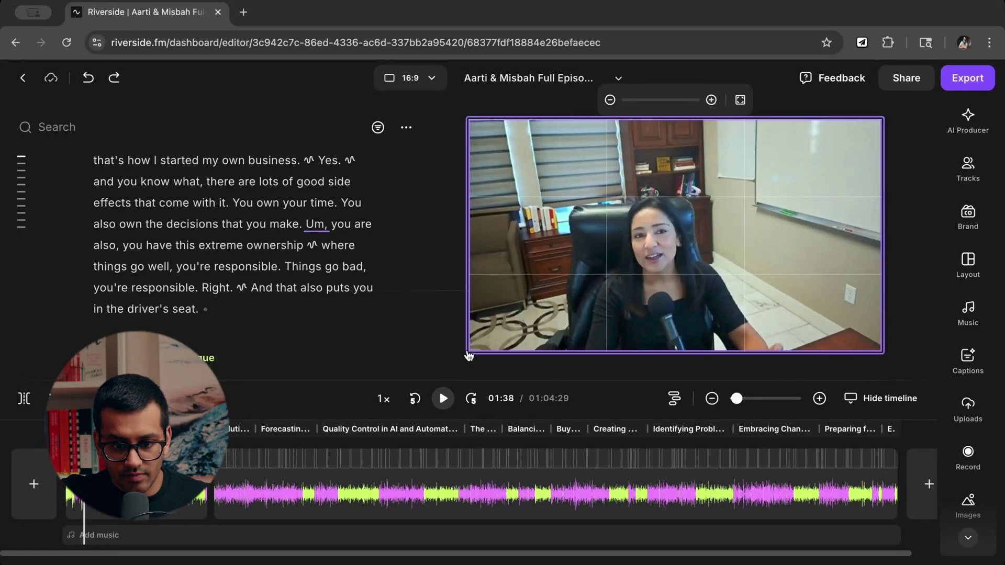
left_click_drag(617, 99, 637, 101)
left_click_drag(661, 193, 662, 142)
left_click_drag(636, 100, 652, 100)
left_click_drag(664, 181, 664, 161)
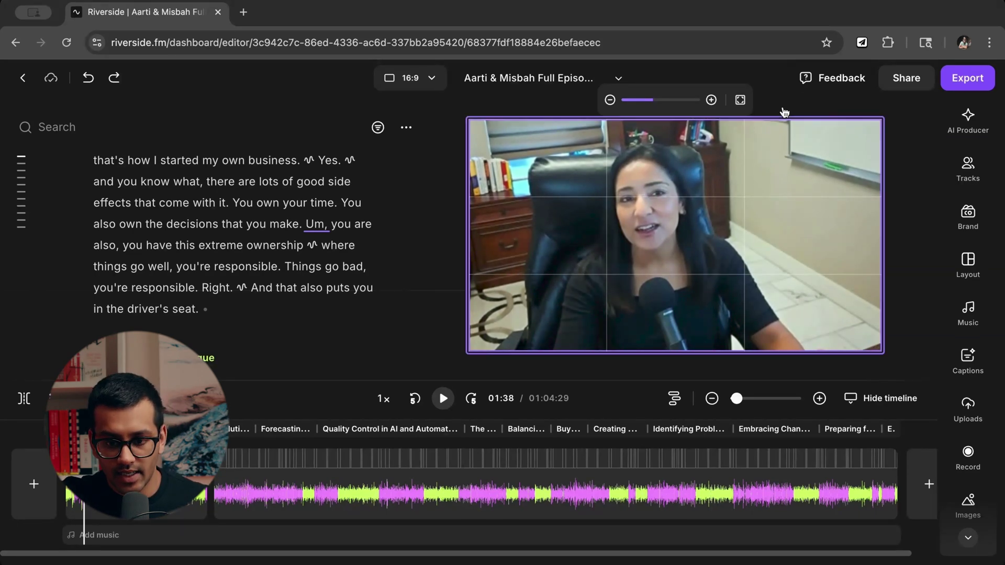
left_click(747, 101)
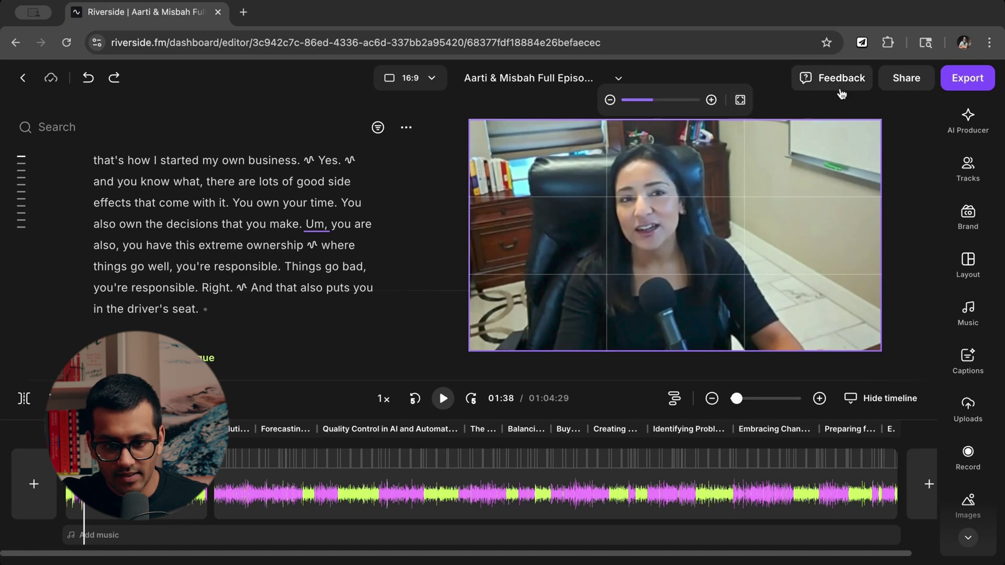
left_click(570, 105)
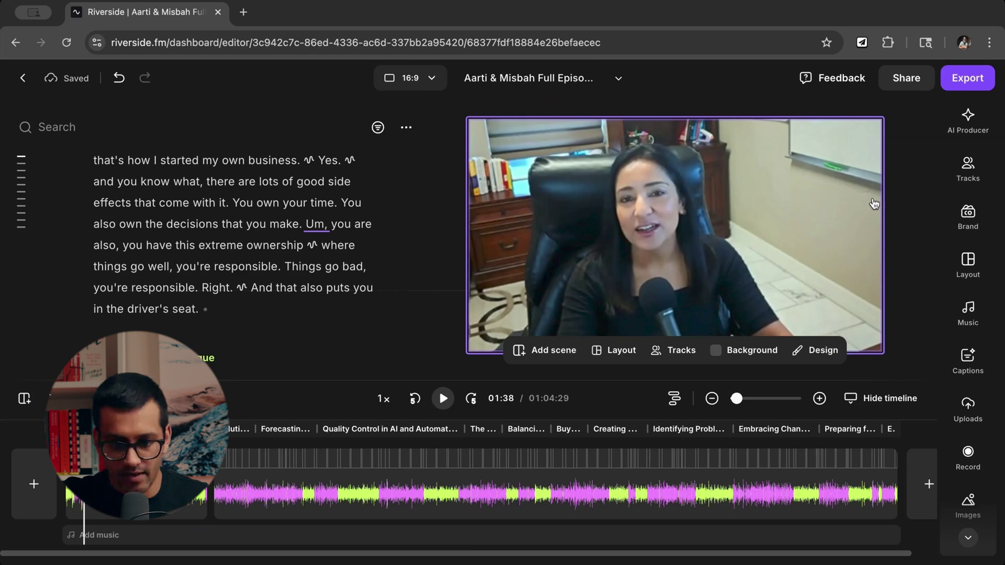
left_click(874, 203)
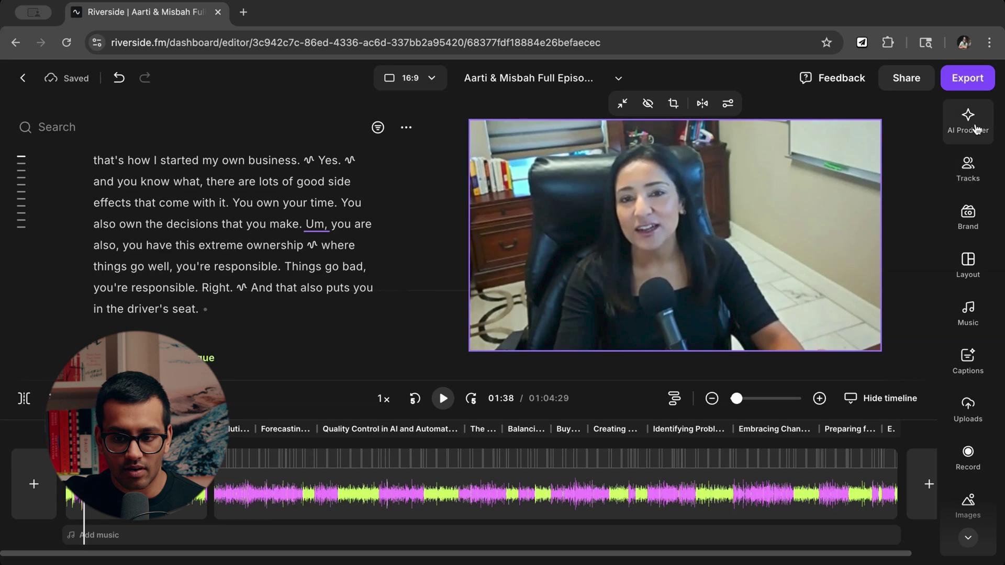
In AI Producer, apply Remove filler words and then Find fluff, yielding 3 suggested cuts.
left_click(976, 129)
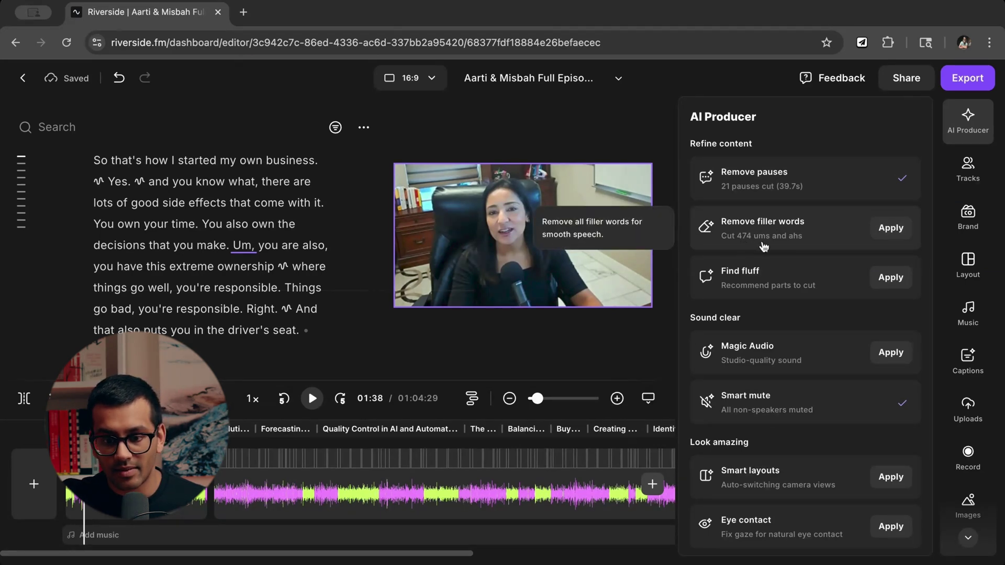
left_click(889, 230)
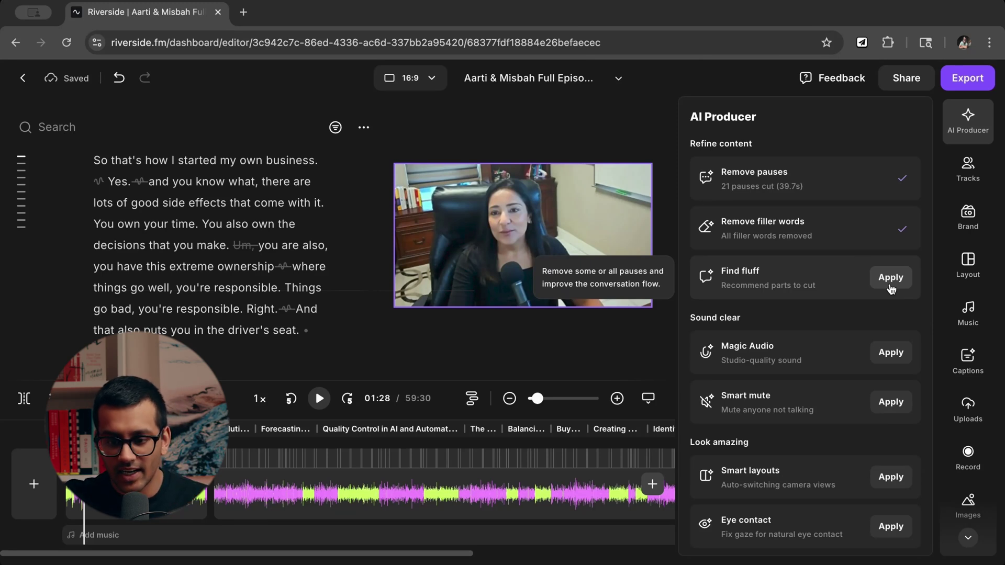
left_click(890, 285)
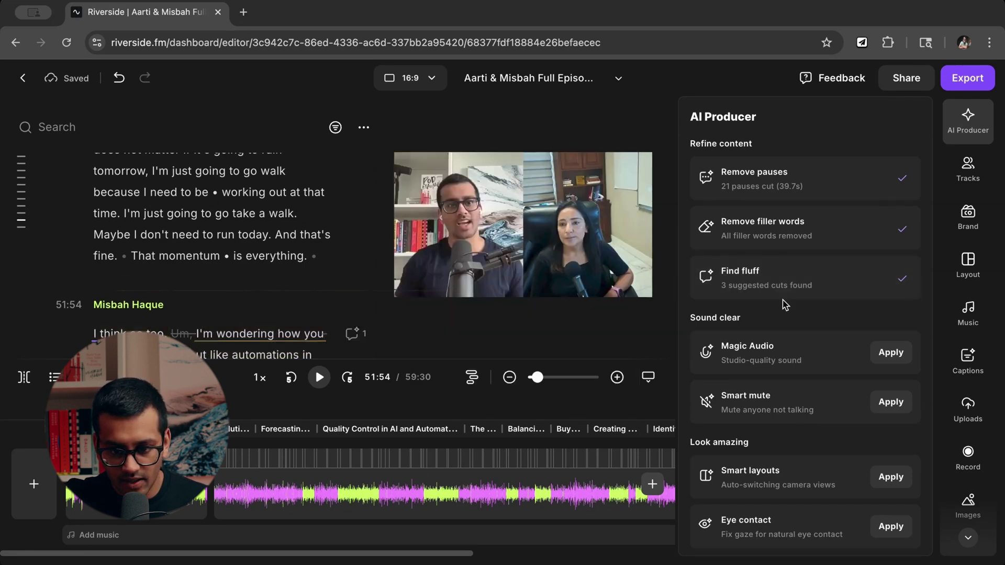
left_click(793, 290)
left_click(796, 291)
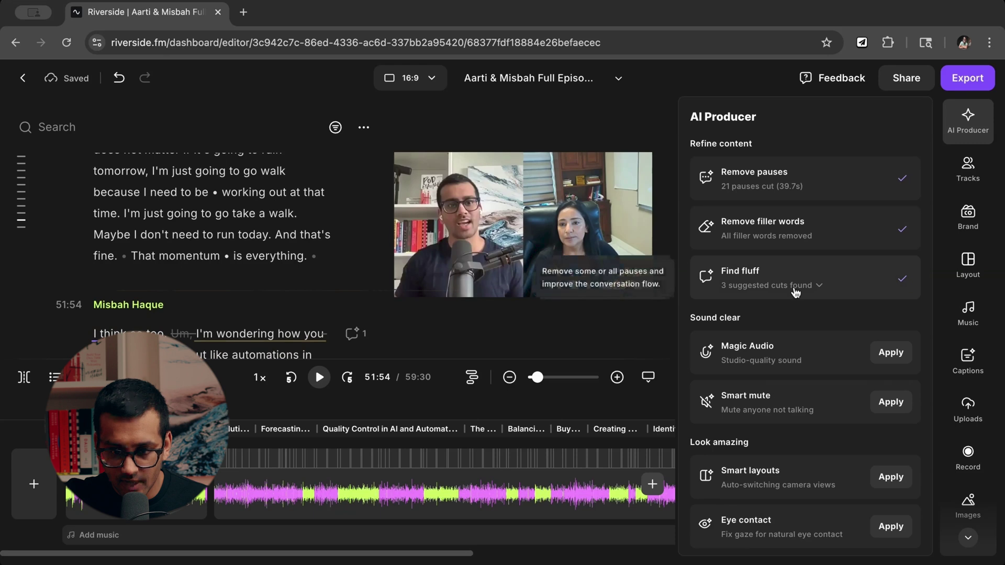
left_click(796, 290)
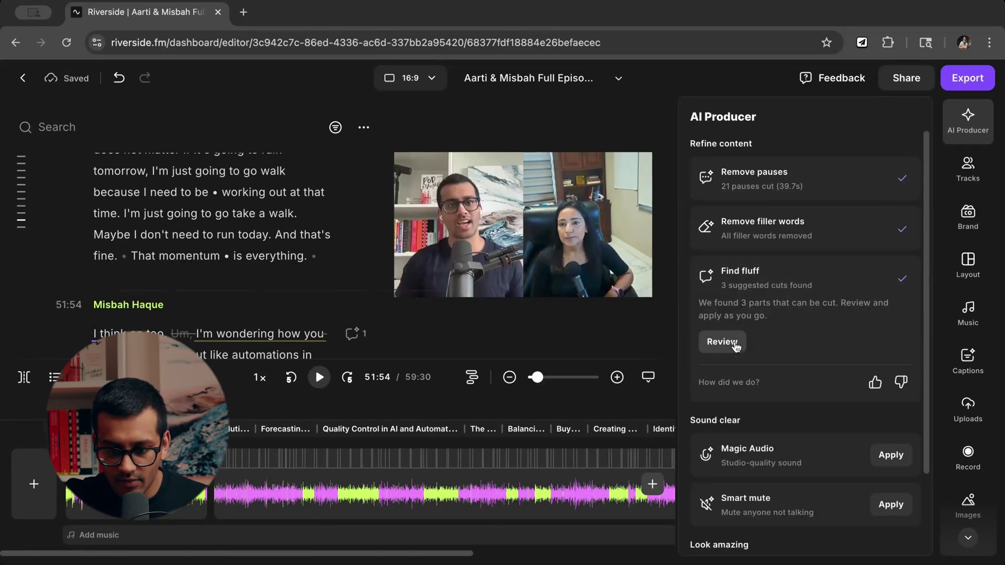
scroll(738, 293, "down", 2)
scroll(775, 340, "up", 2)
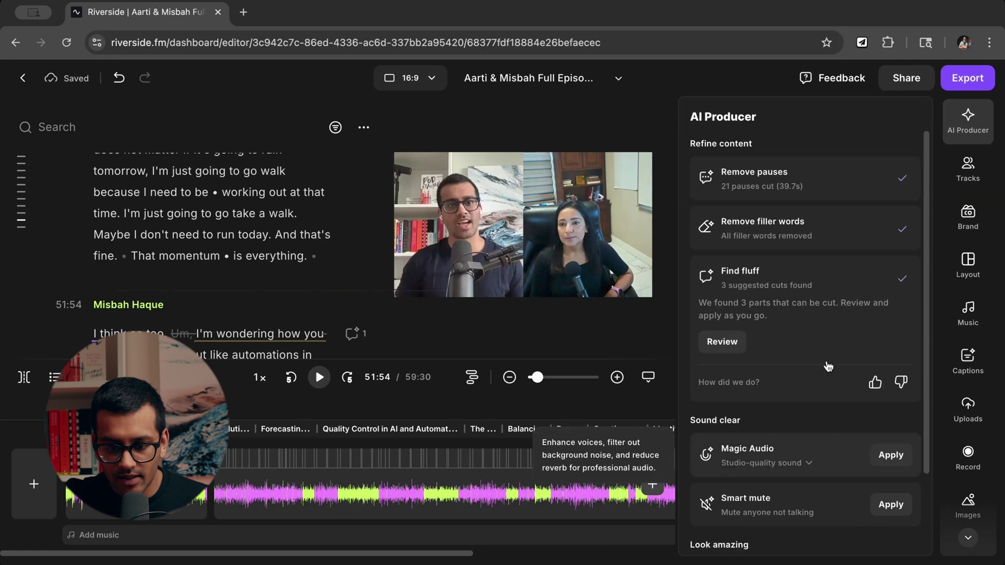
scroll(804, 364, "down", 2)
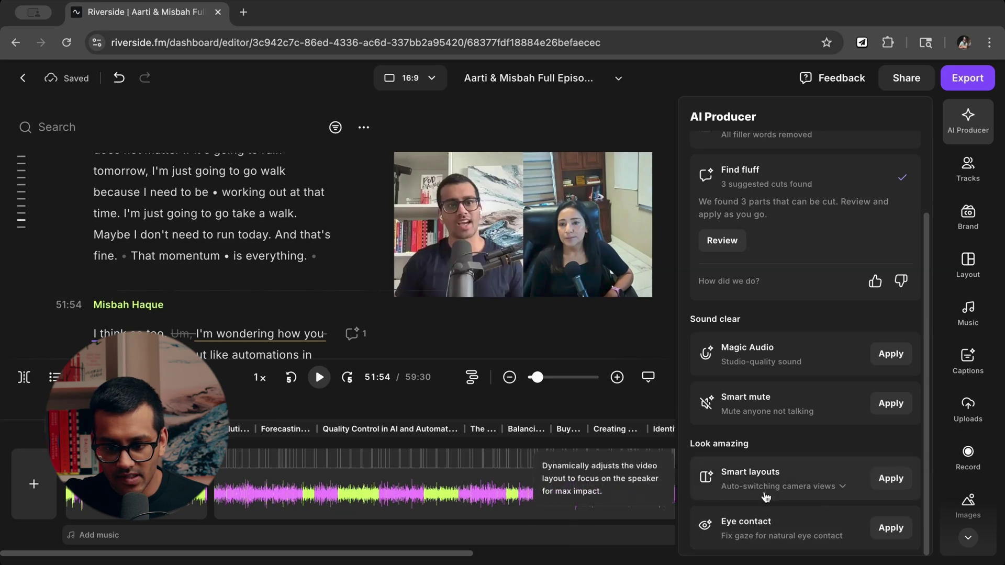
scroll(764, 498, "up", 3)
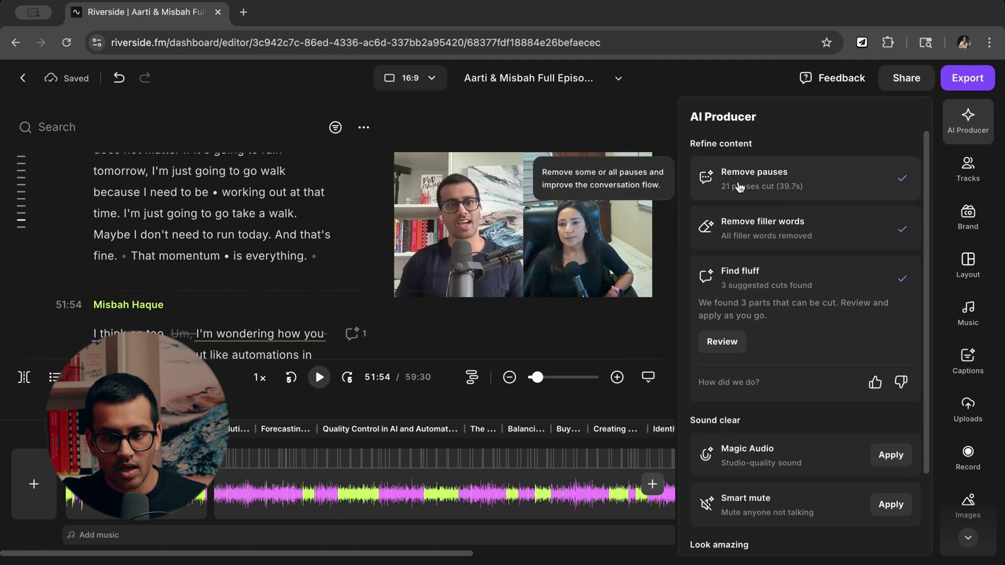
Open the Remove pauses settings and try the gentlest pace before returning to Balanced.
left_click(903, 188)
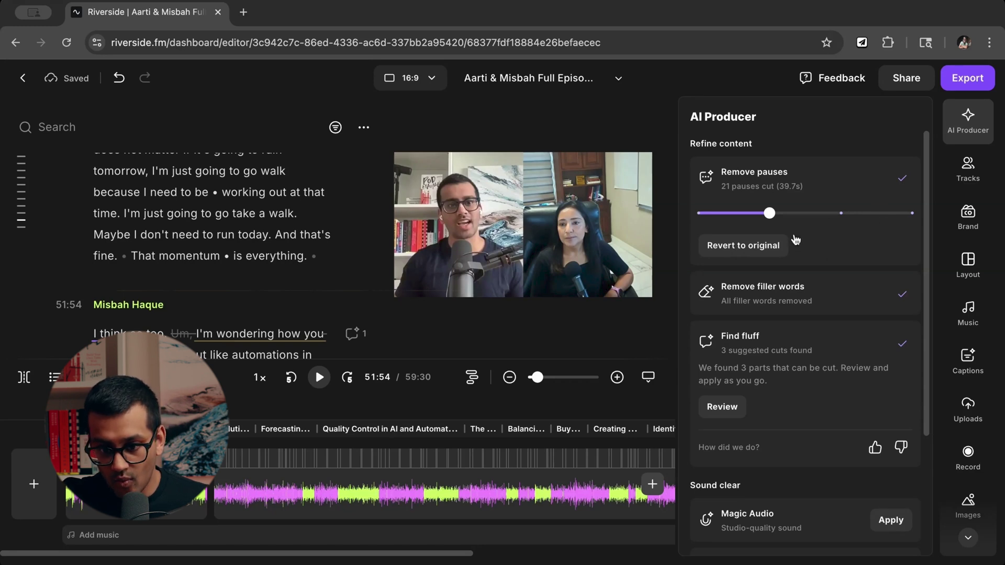
mouse_move(772, 221)
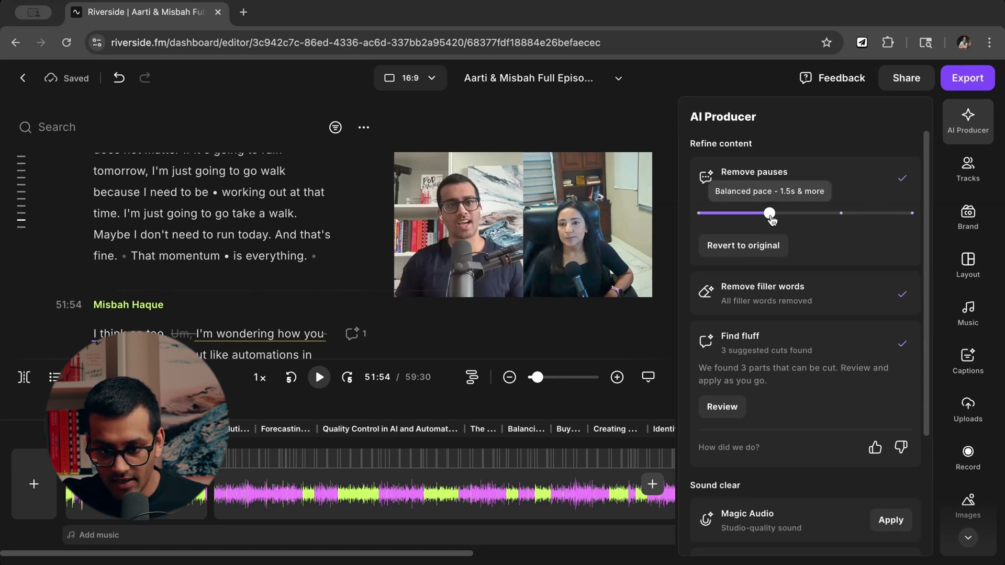
left_click(770, 216)
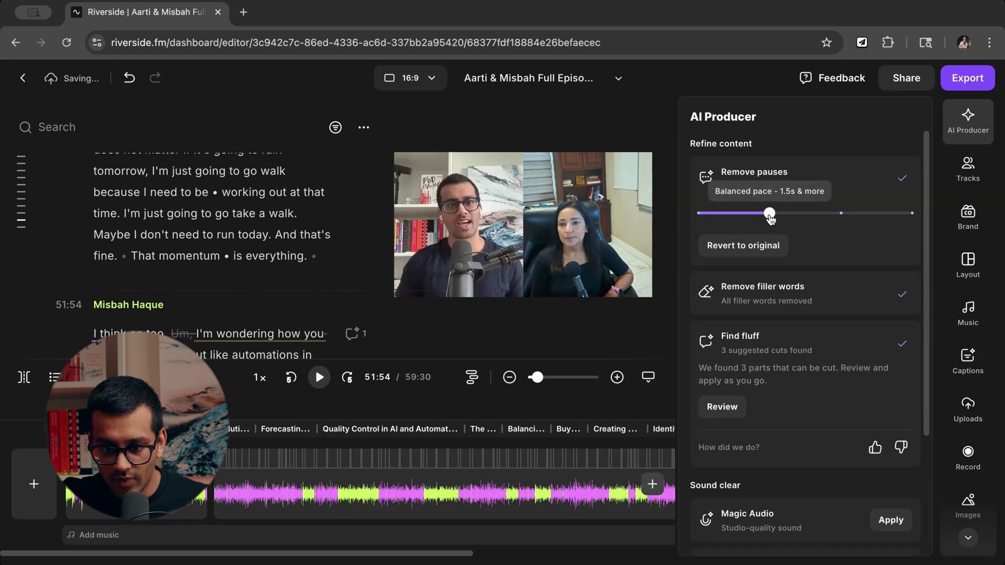
left_click(770, 215)
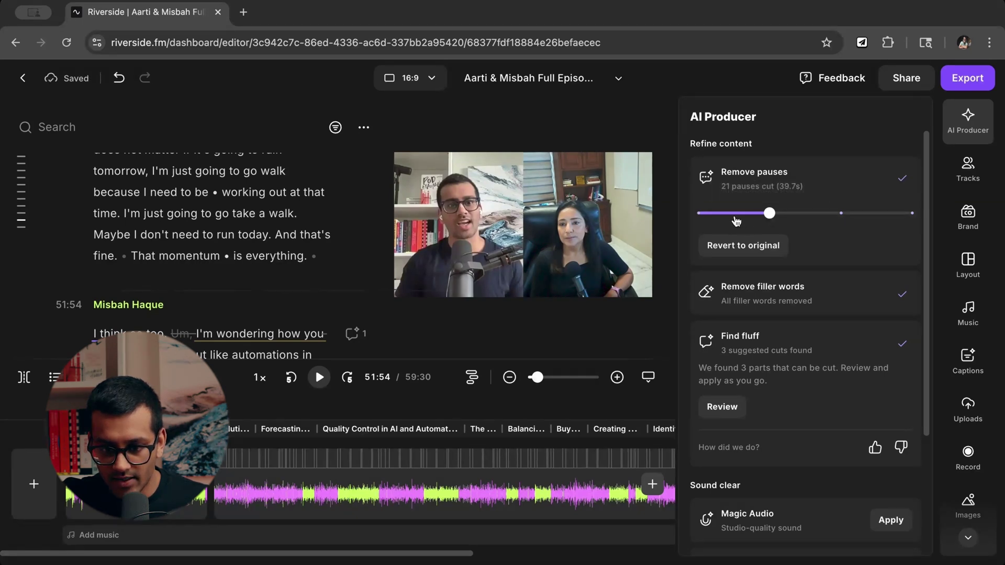
left_click_drag(770, 214, 698, 213)
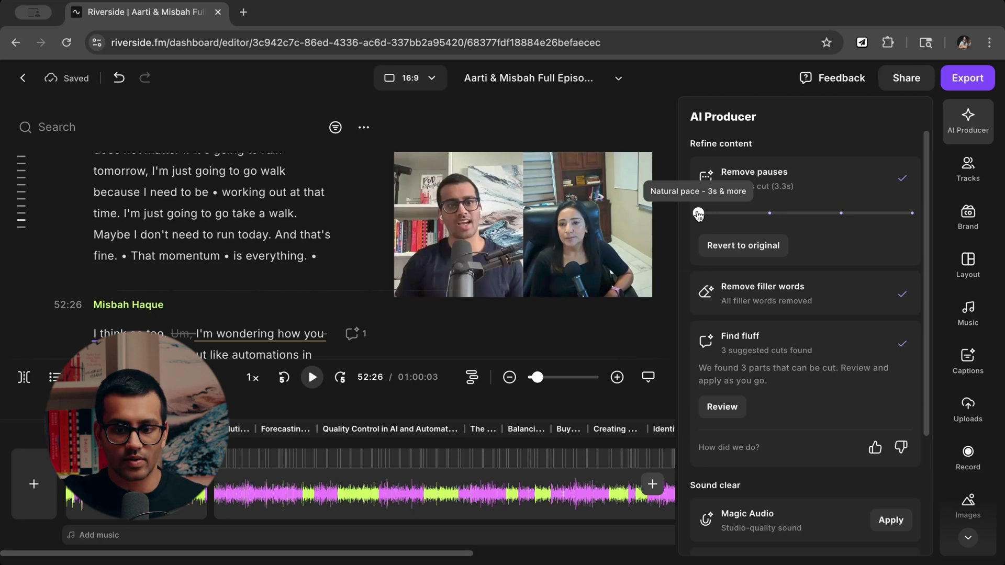
left_click_drag(698, 213, 770, 214)
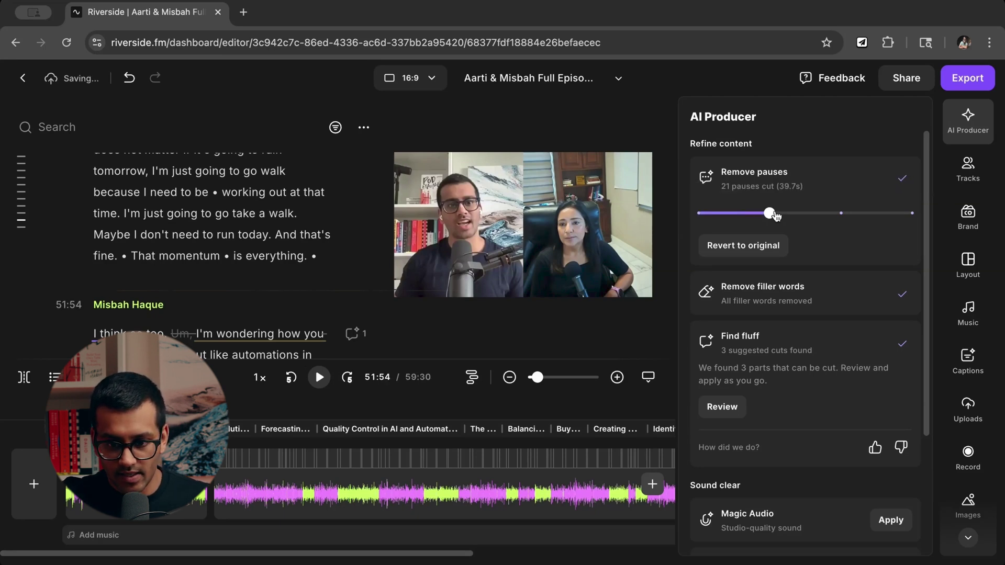
Try Fast and Super fast pace, then settle back on Balanced pace (21 pauses, 39.7s).
mouse_move(773, 217)
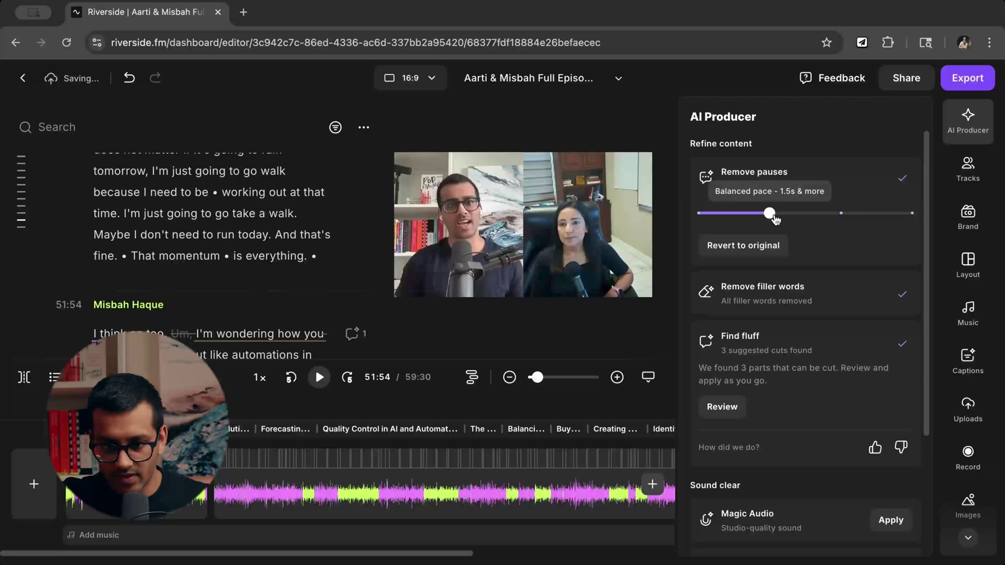
left_click_drag(775, 218, 840, 215)
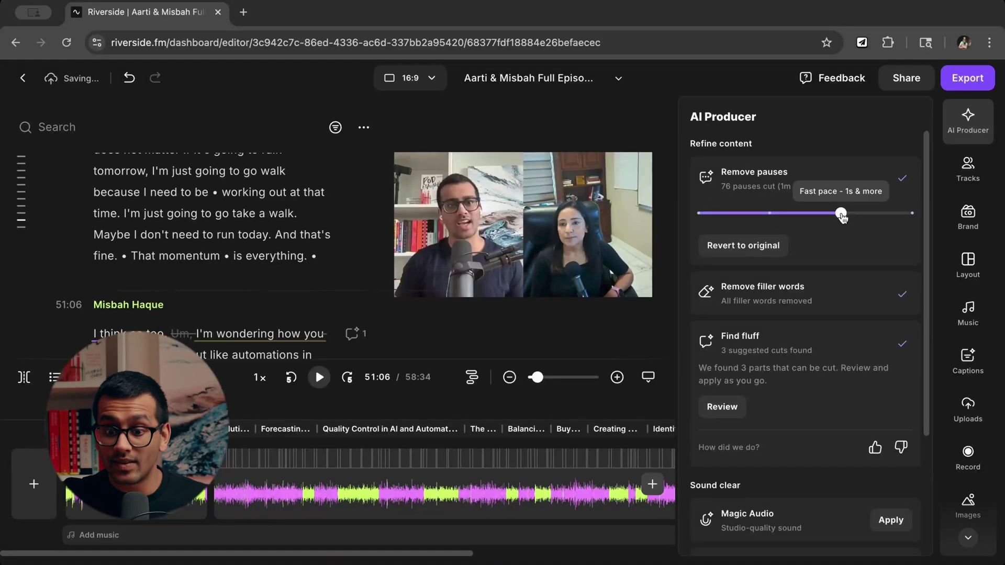
left_click_drag(842, 216, 912, 214)
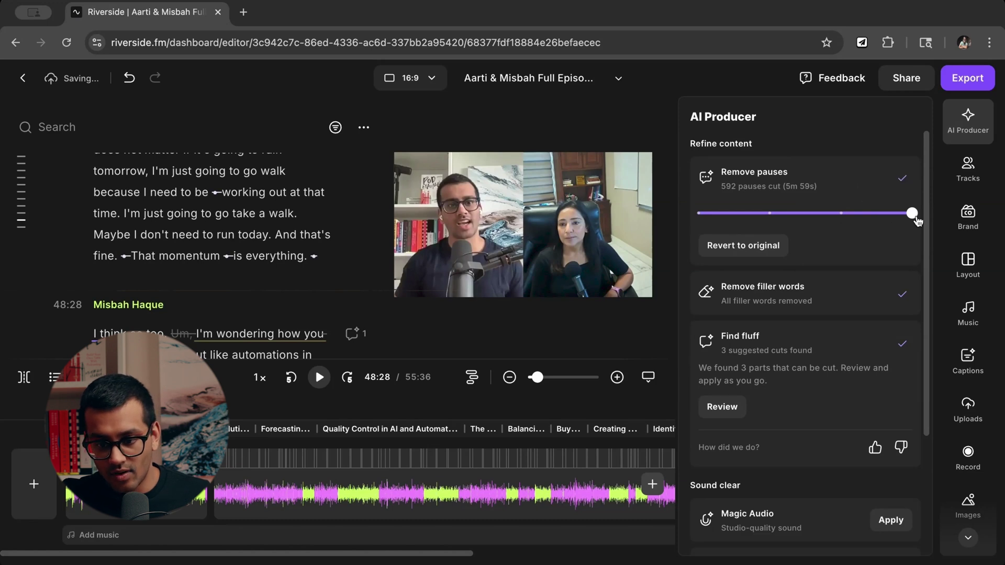
mouse_move(911, 214)
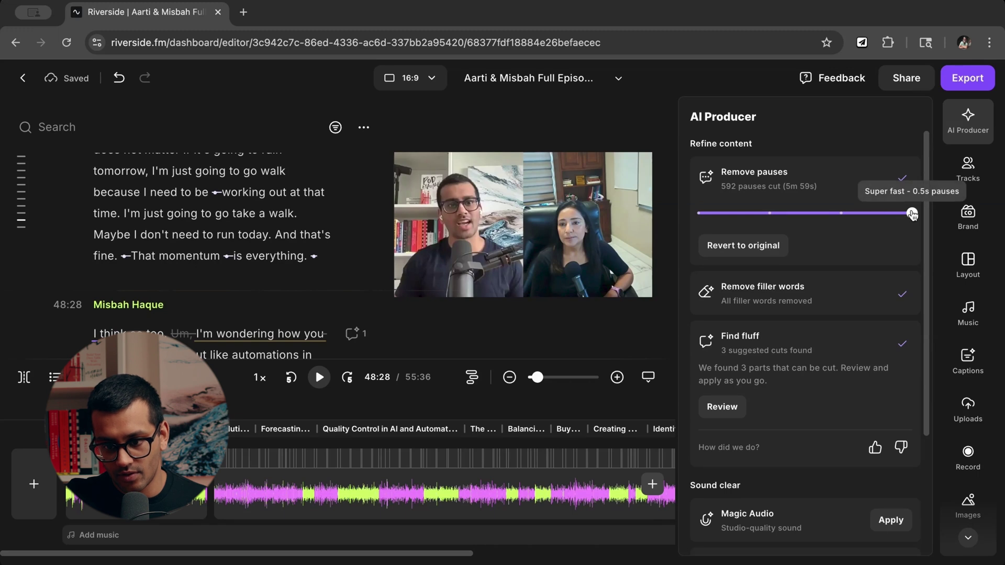
left_click(911, 214)
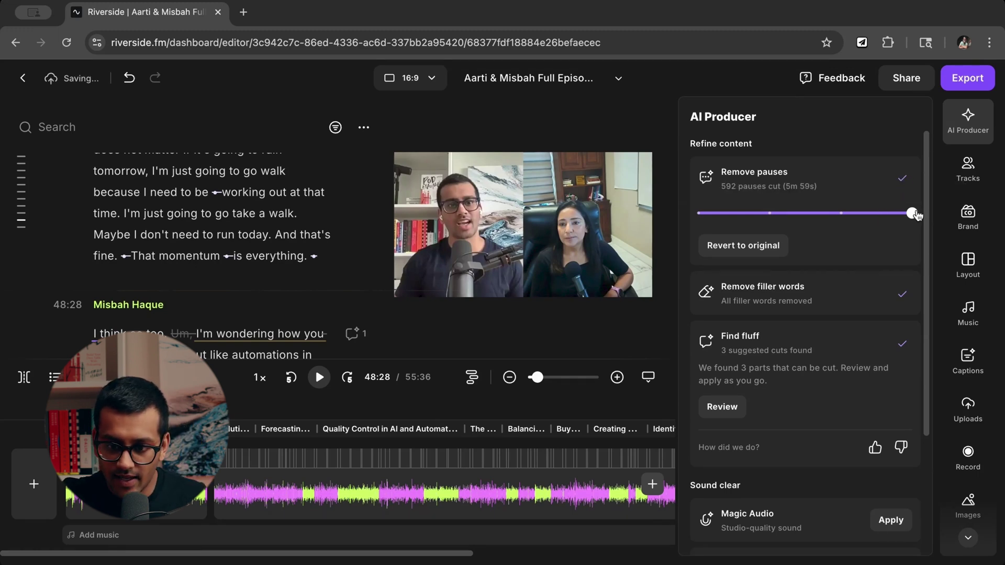
left_click(881, 221)
left_click_drag(910, 220, 841, 218)
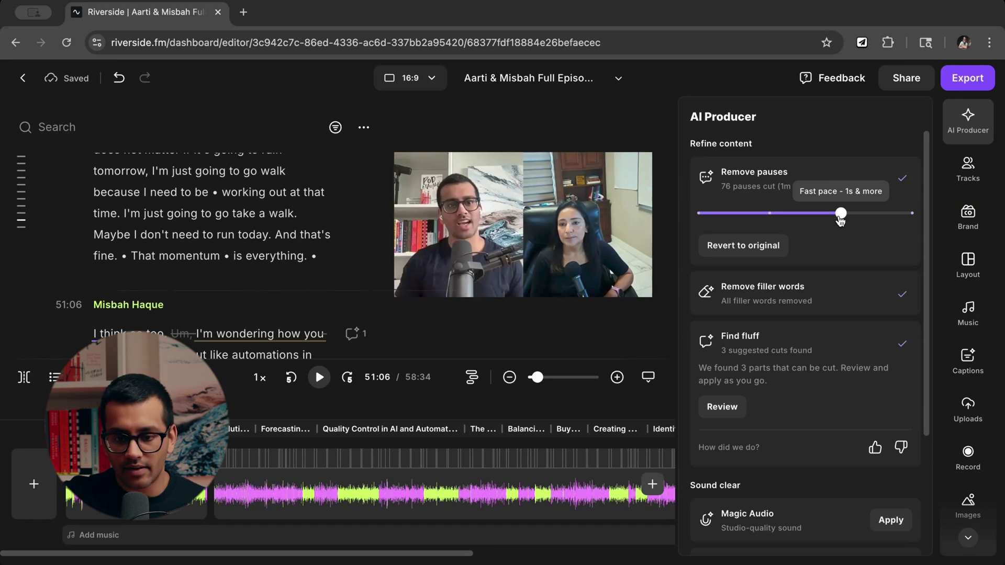
left_click_drag(840, 220, 769, 213)
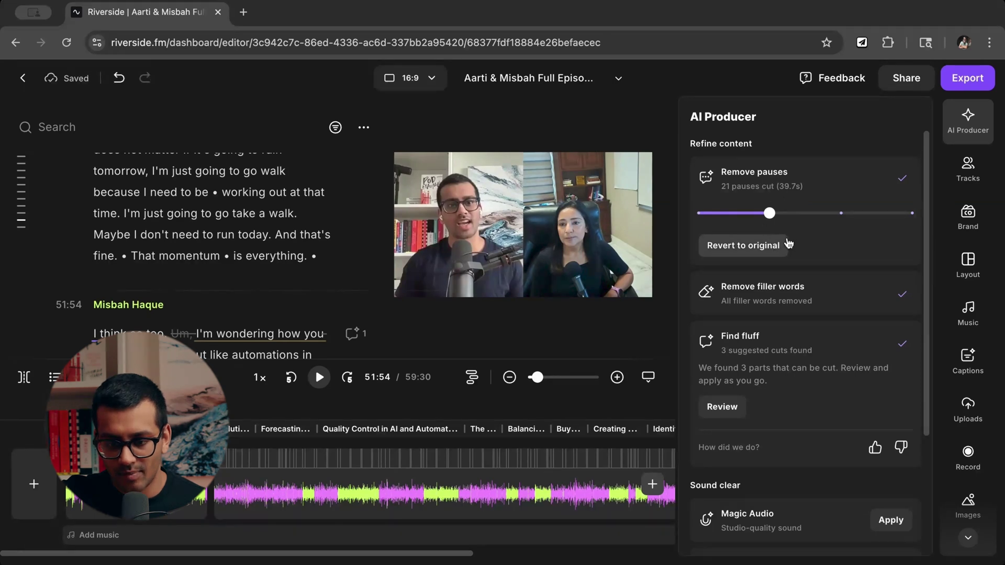
Open the guest track's settings from the Tracks list in the right sidebar.
left_click(980, 176)
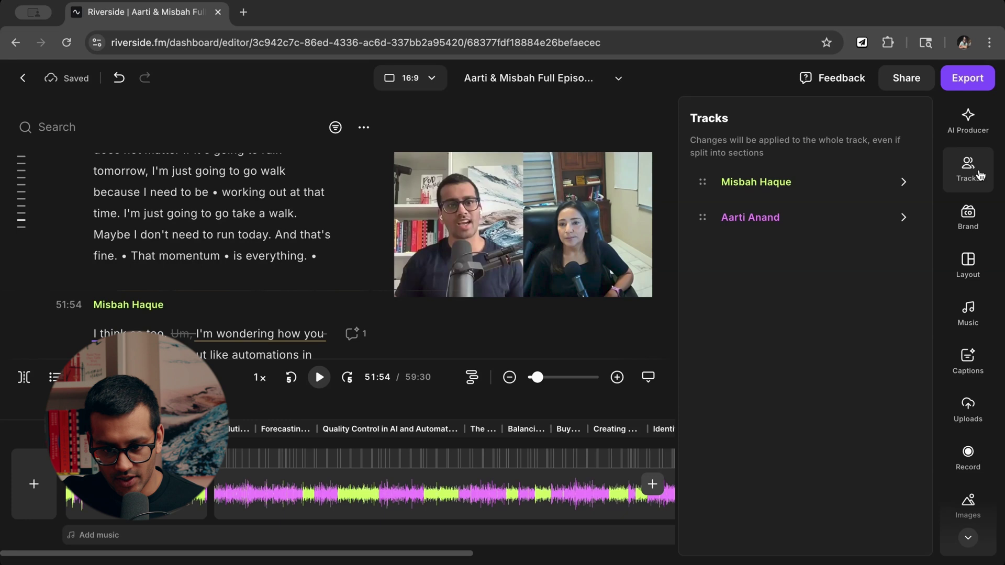
left_click(980, 176)
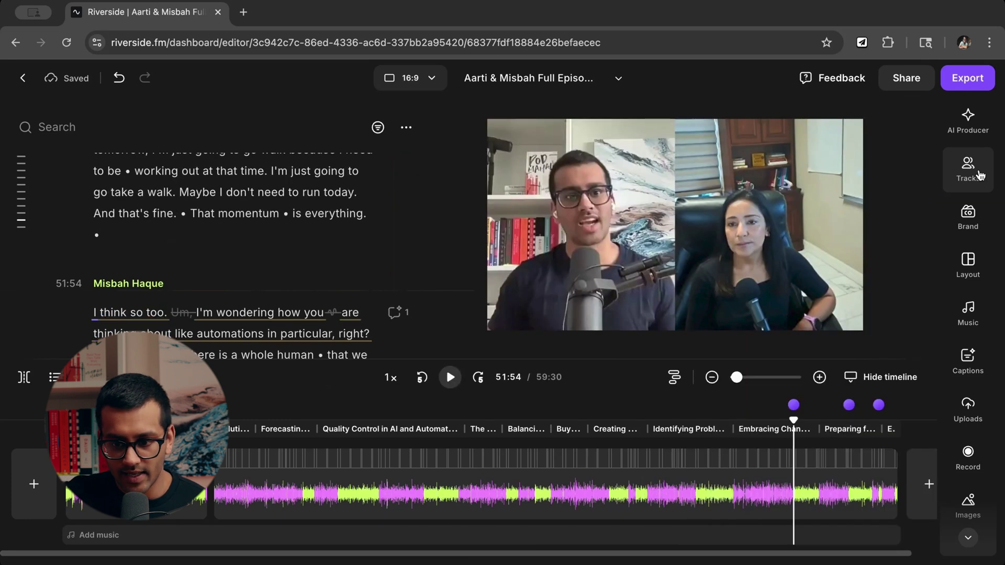
left_click(979, 176)
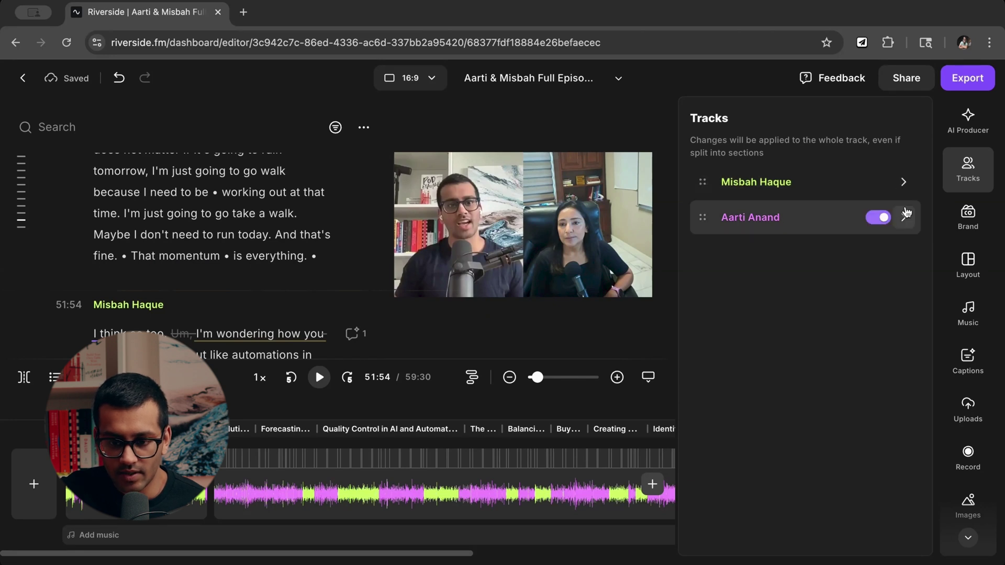
left_click(904, 217)
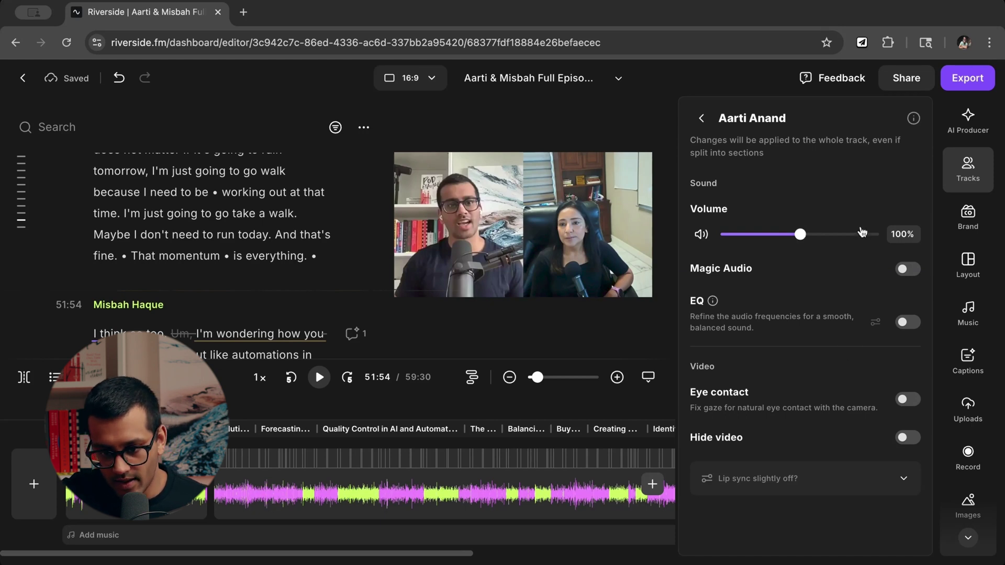
Keep the guest track volume at 100% after testing 122%, and switch on Magic Audio at 70%.
mouse_move(800, 235)
left_mouse_down()
mouse_move(872, 235)
mouse_move(803, 240)
left_mouse_up()
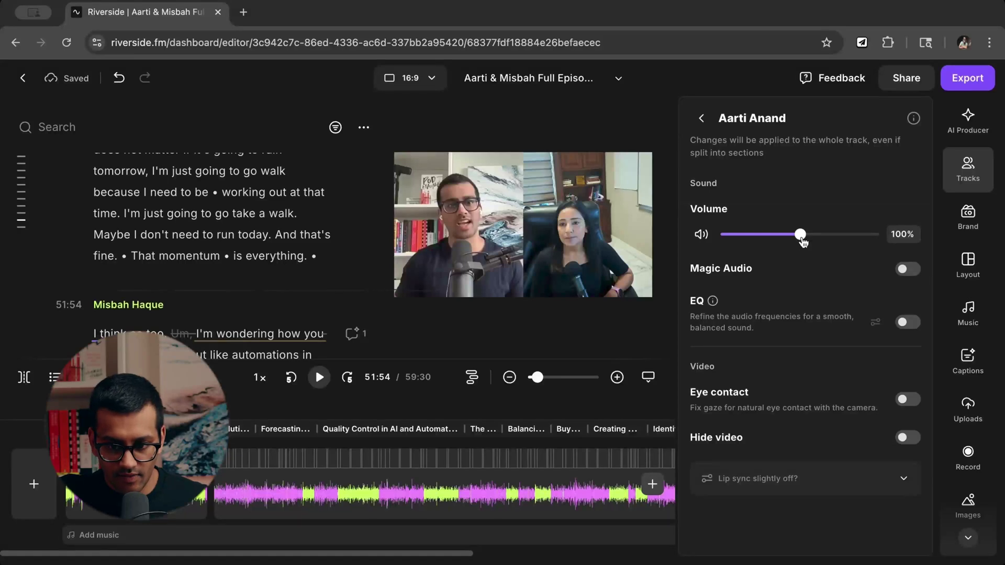
left_click_drag(802, 241, 819, 244)
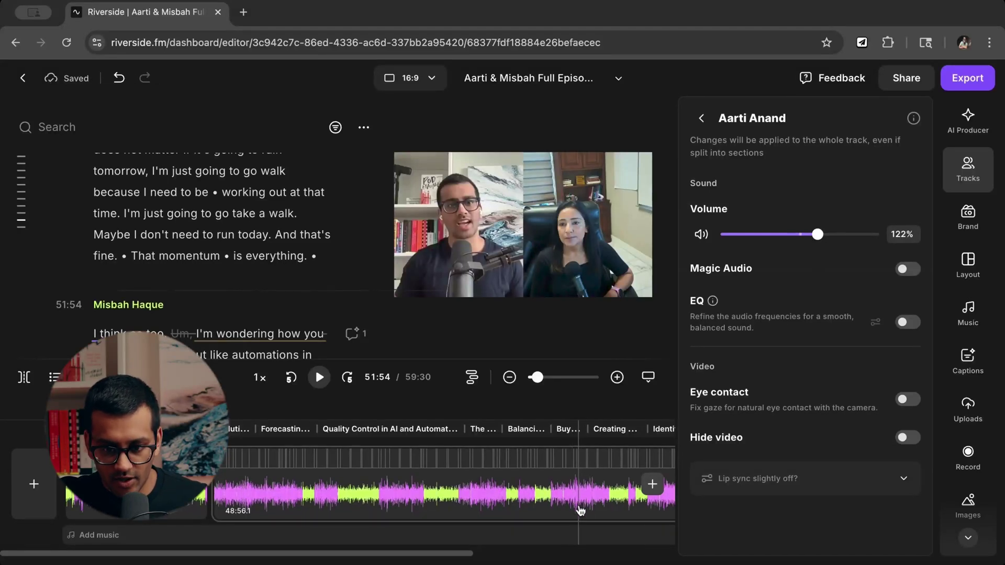
left_click_drag(820, 236, 806, 239)
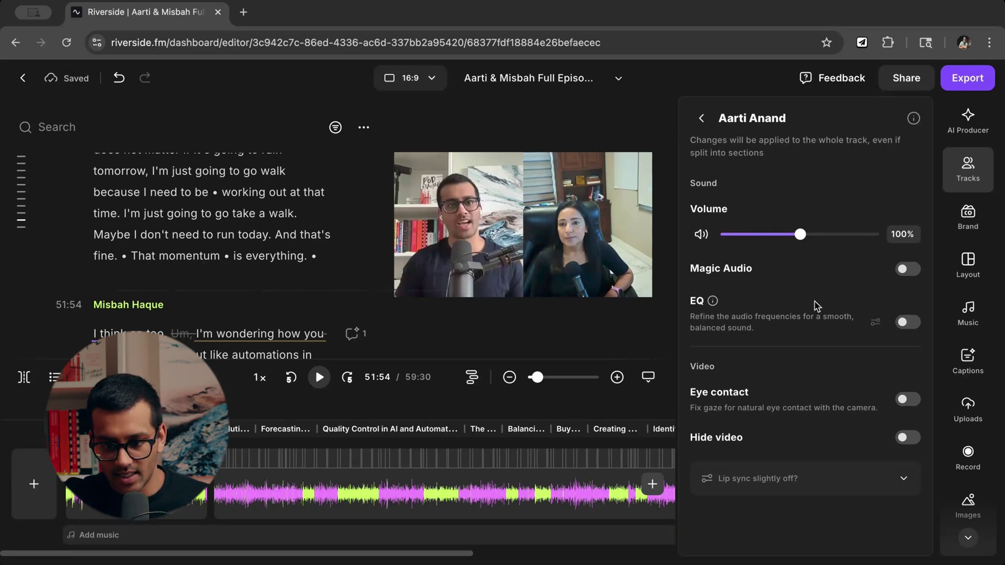
left_click(910, 270)
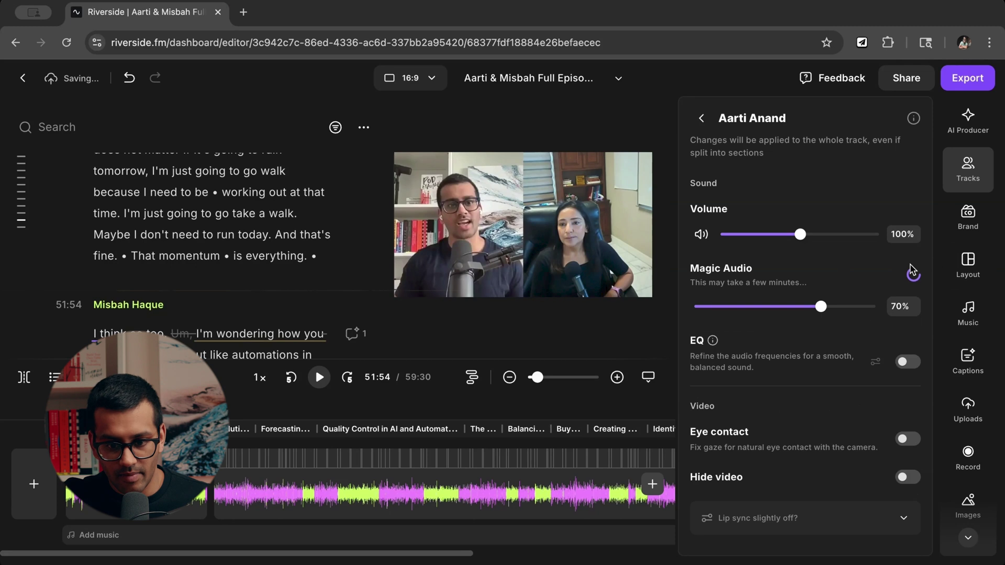
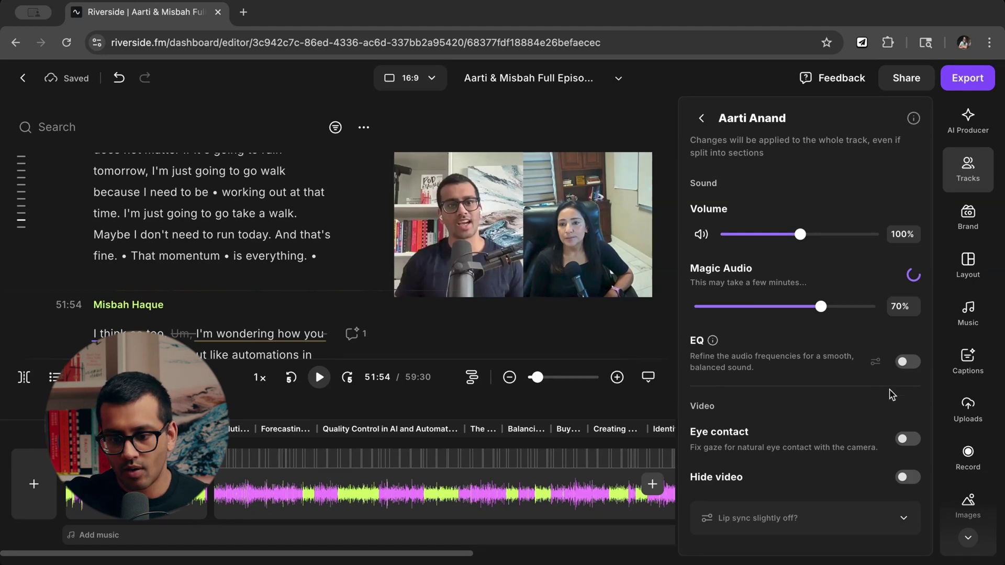
Turn on EQ for the speaker's track, review the editor and presets, and keep Default.
left_click(908, 362)
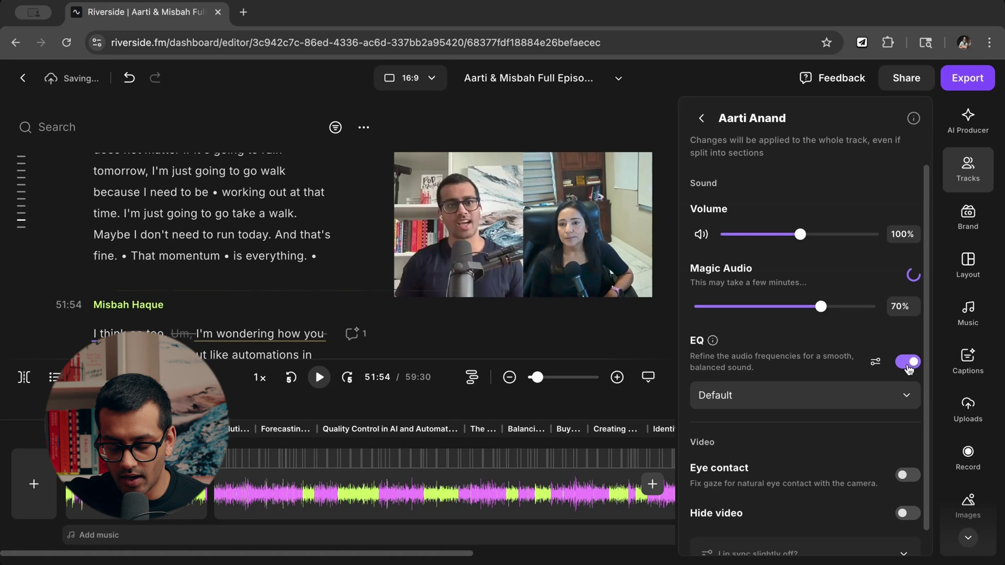
left_click(876, 363)
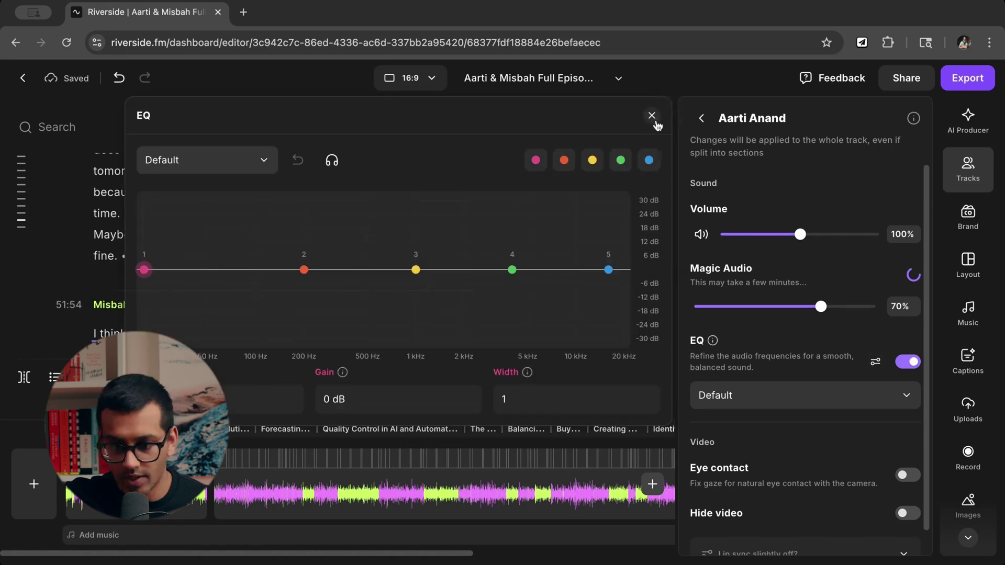
left_click(652, 116)
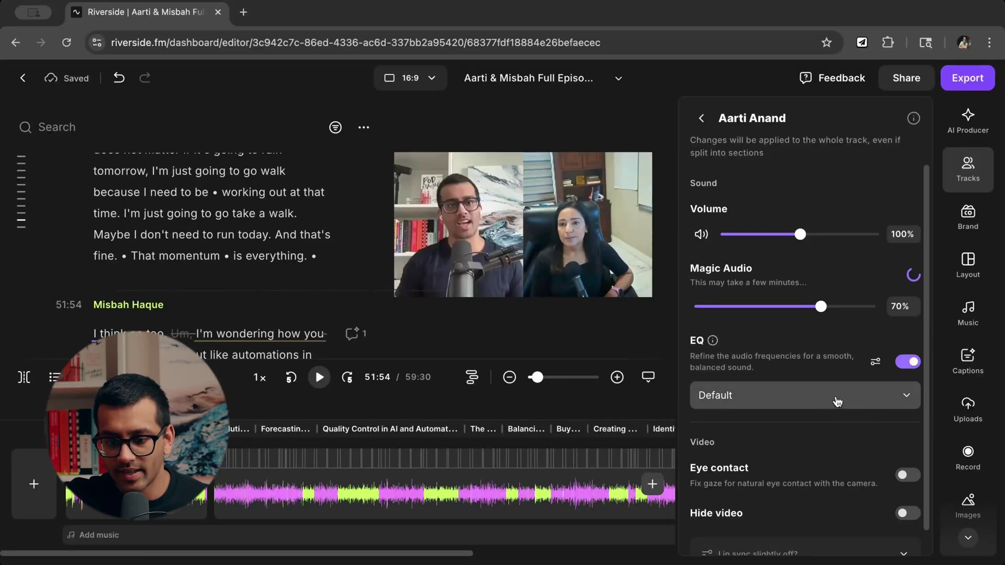
left_click(907, 401)
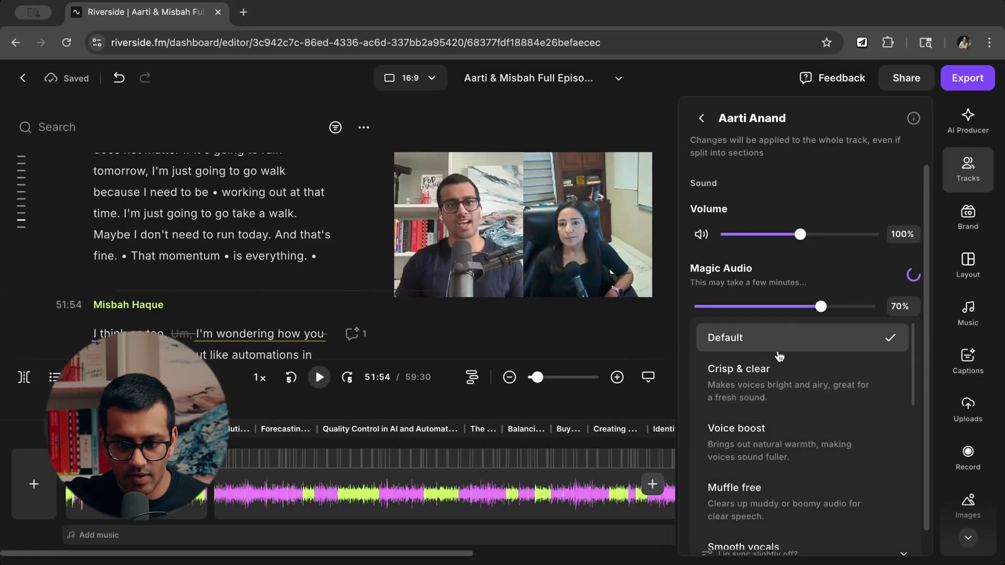
scroll(750, 398, "down", 5)
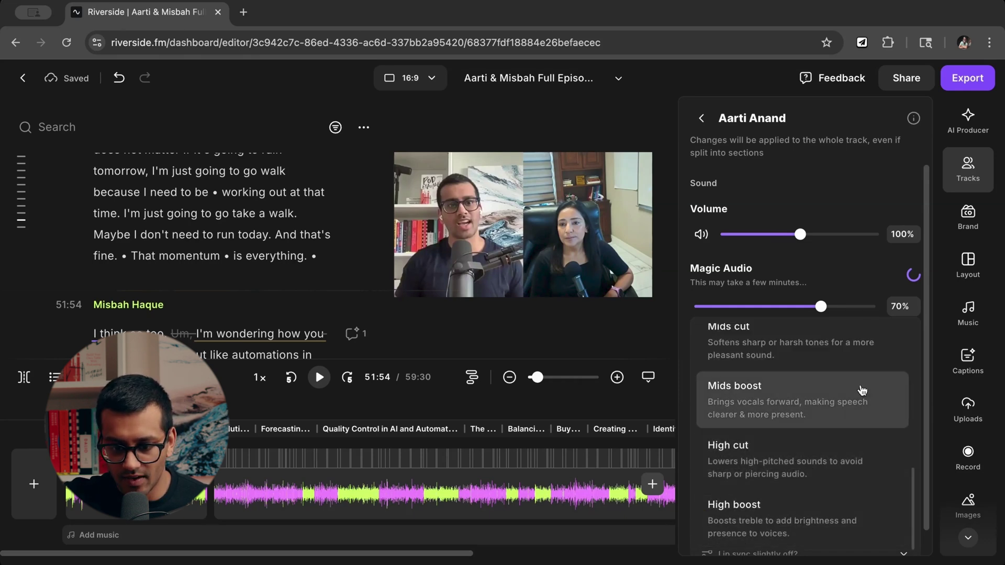
scroll(786, 418, "up", 5)
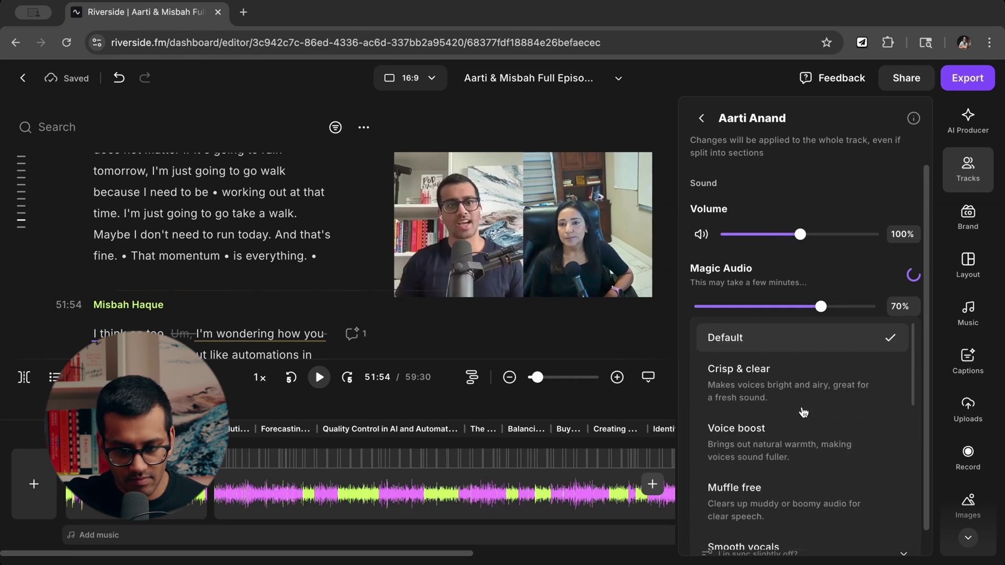
left_click(825, 265)
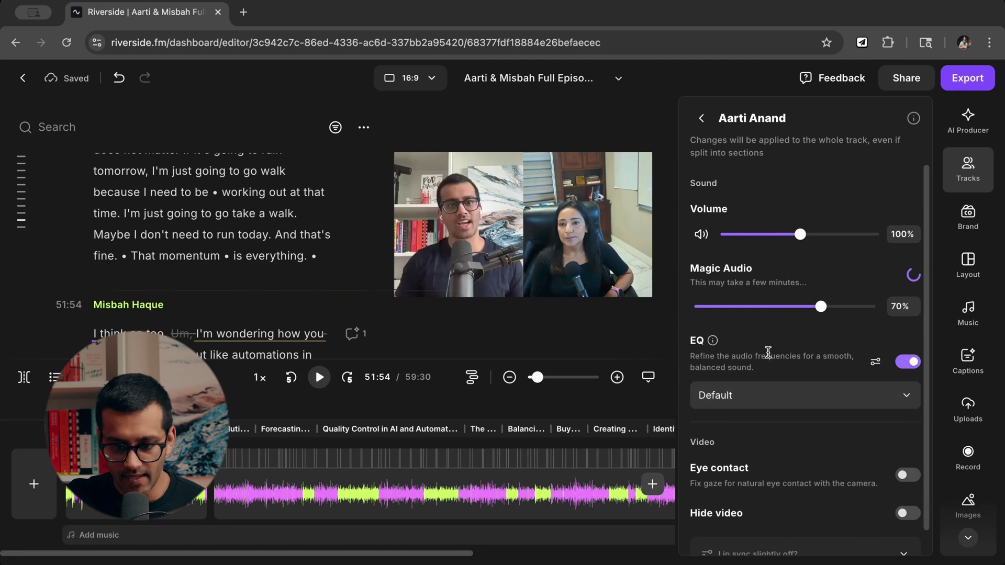
Check the lip sync audio shift setting without changing it, then go to Brand settings.
scroll(854, 489, "down", 1)
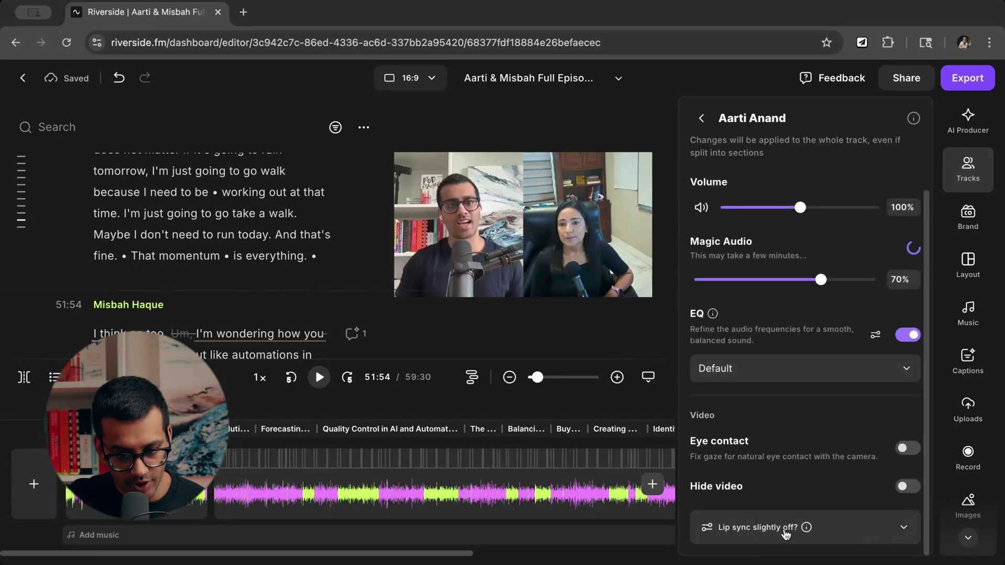
left_click(897, 527)
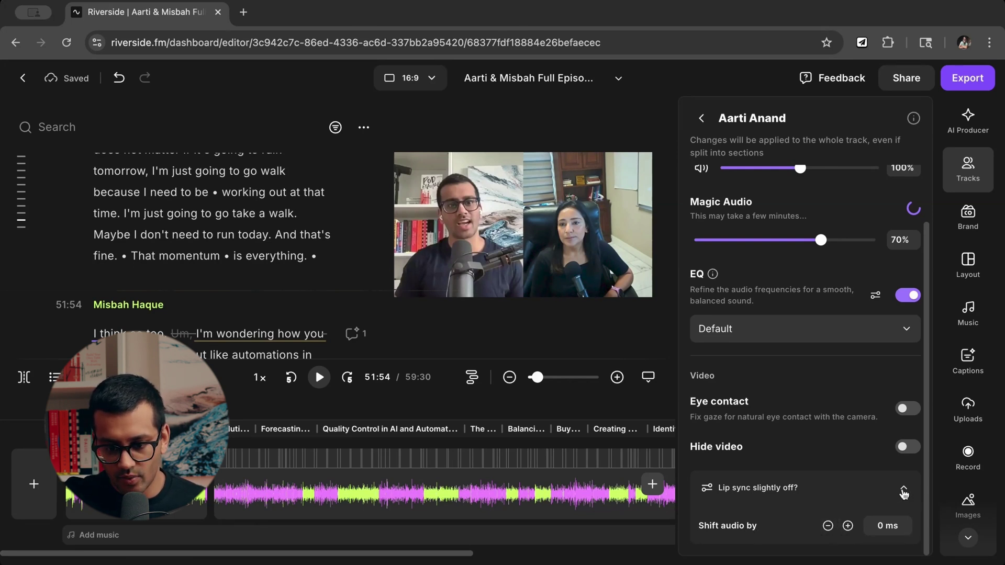
left_click(902, 492)
scroll(789, 463, "up", 1)
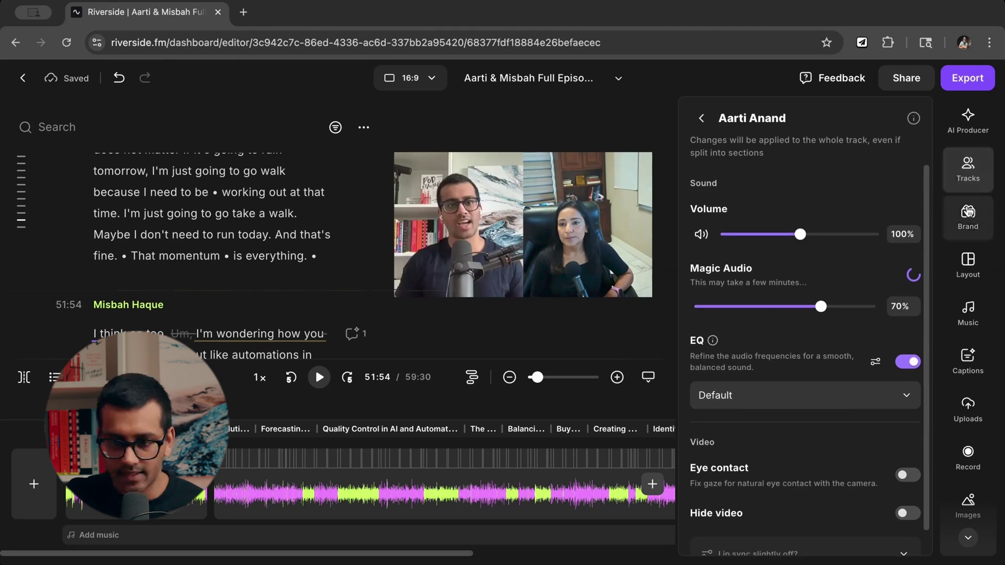
left_click(967, 213)
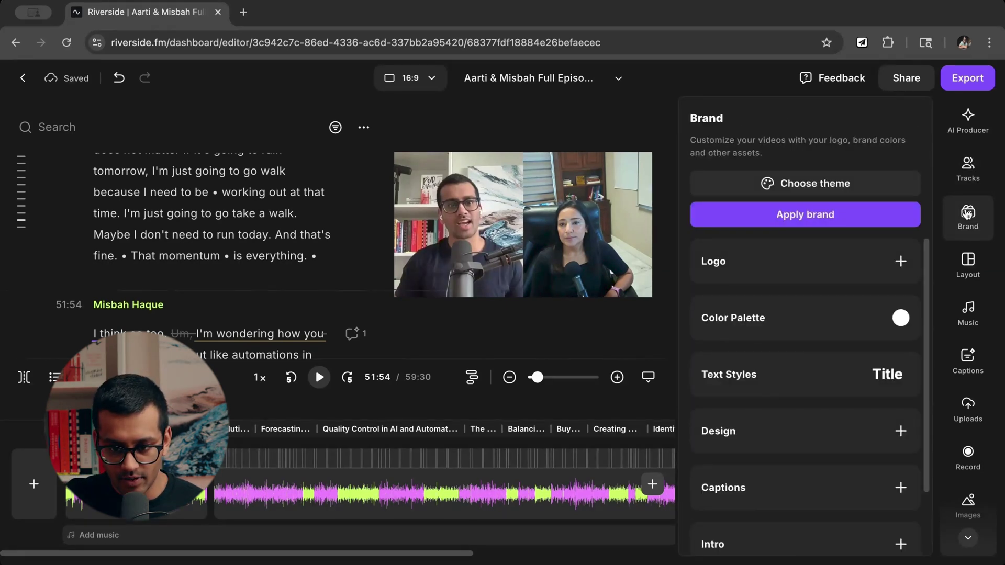
Scroll the Brand panel and open Outro, with empty 16:9, 9:16 and 1:1 slots.
scroll(853, 264, "down", 1)
scroll(853, 265, "up", 1)
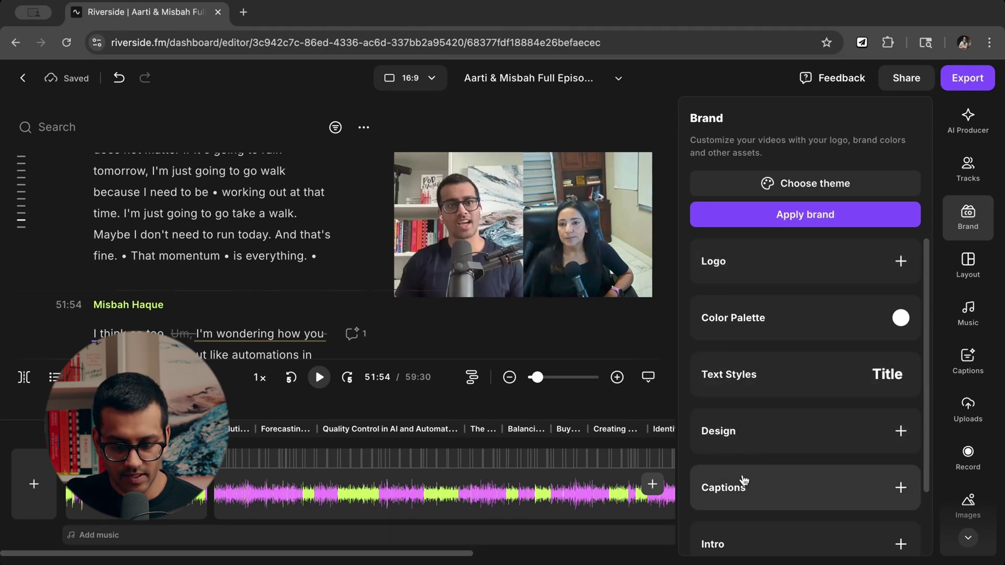
scroll(752, 540, "down", 2)
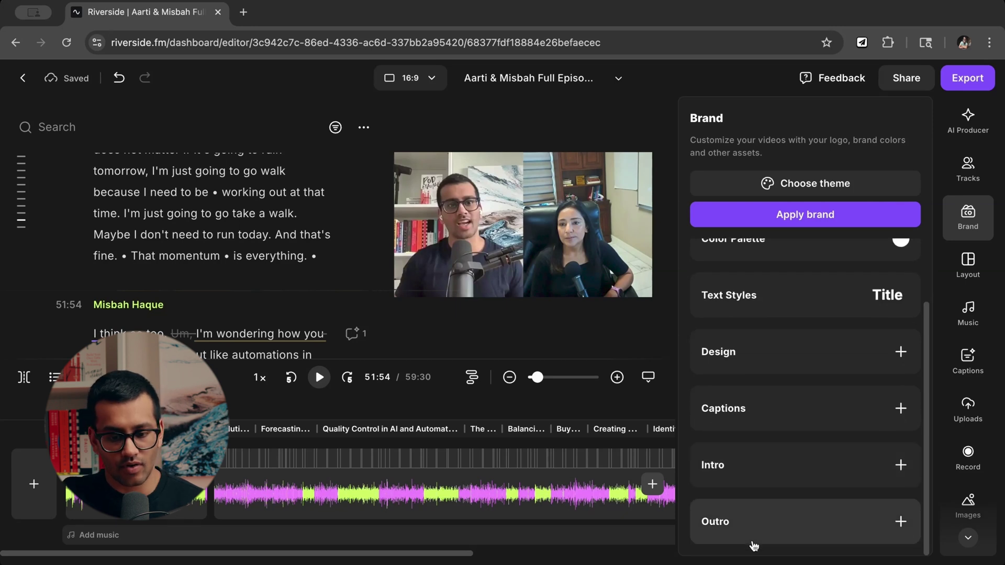
scroll(754, 345, "up", 2)
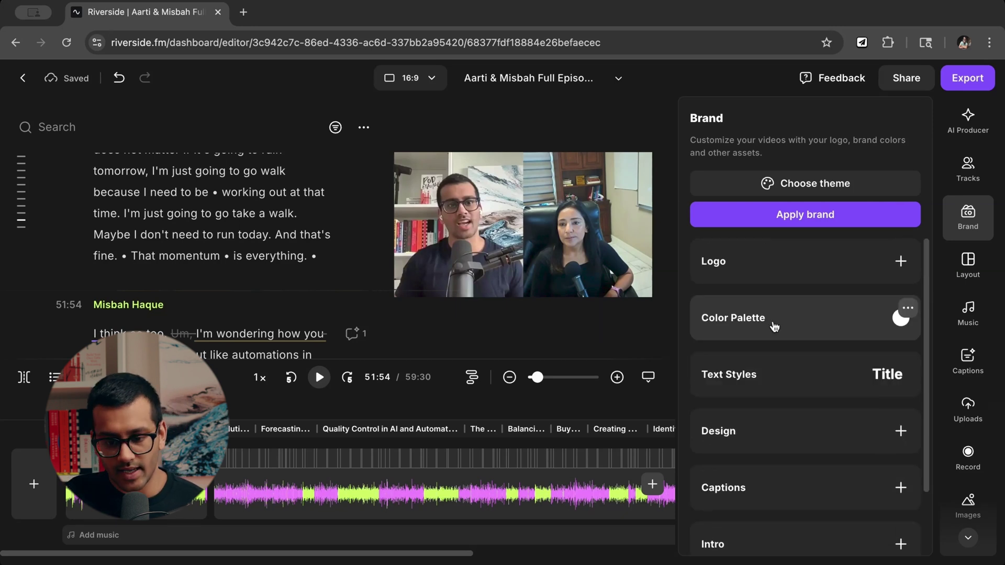
scroll(814, 350, "down", 2)
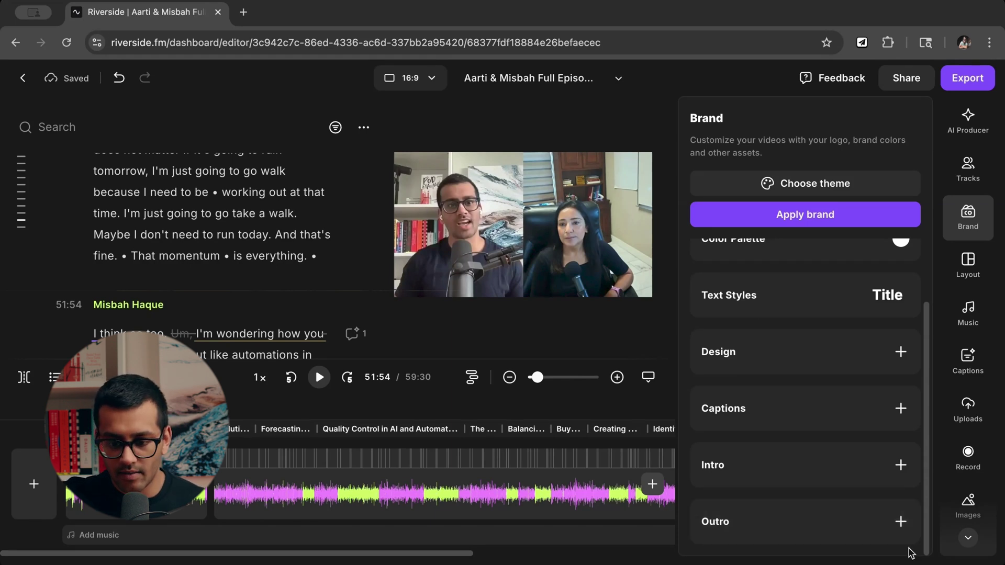
left_click(901, 522)
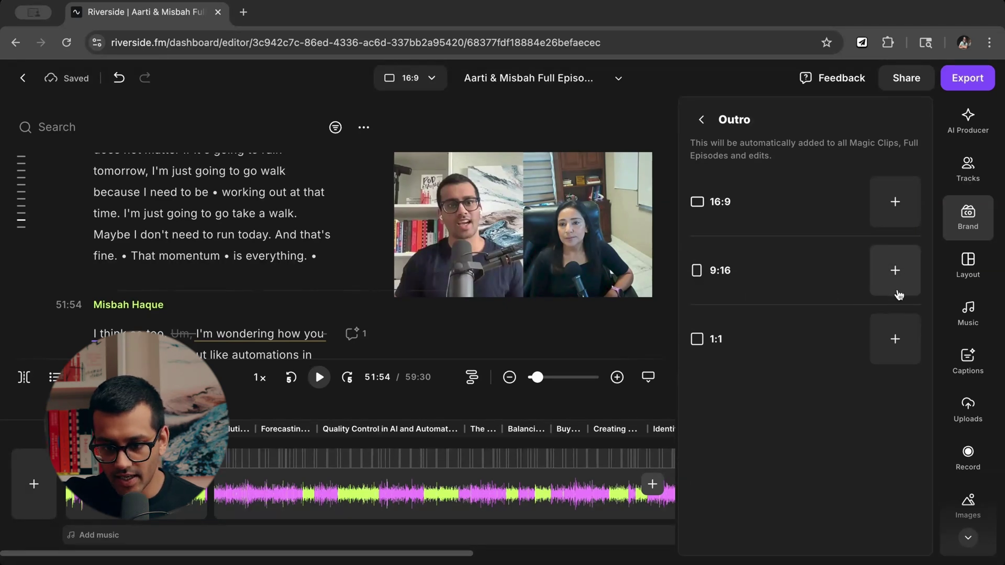
left_click(890, 276)
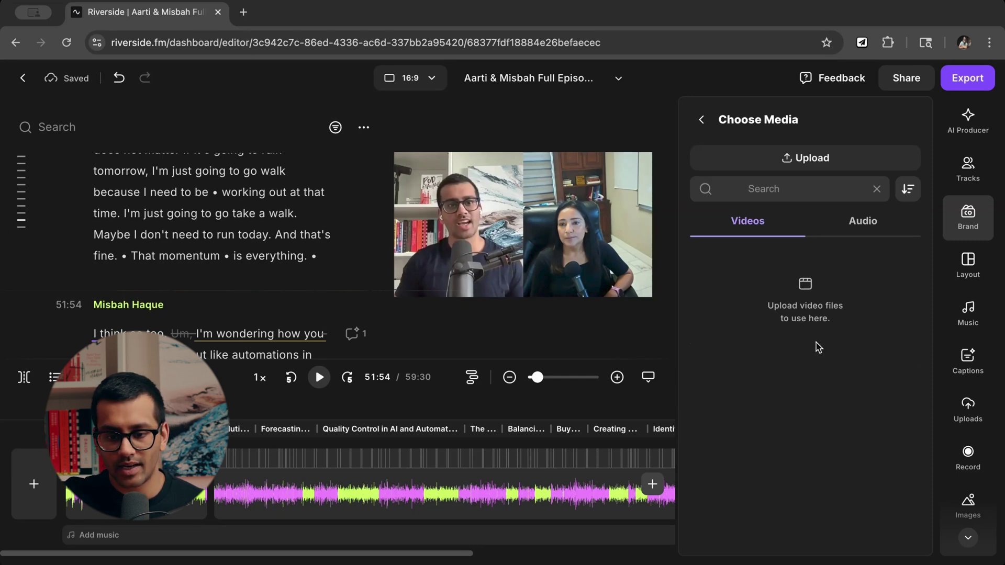
left_click(701, 121)
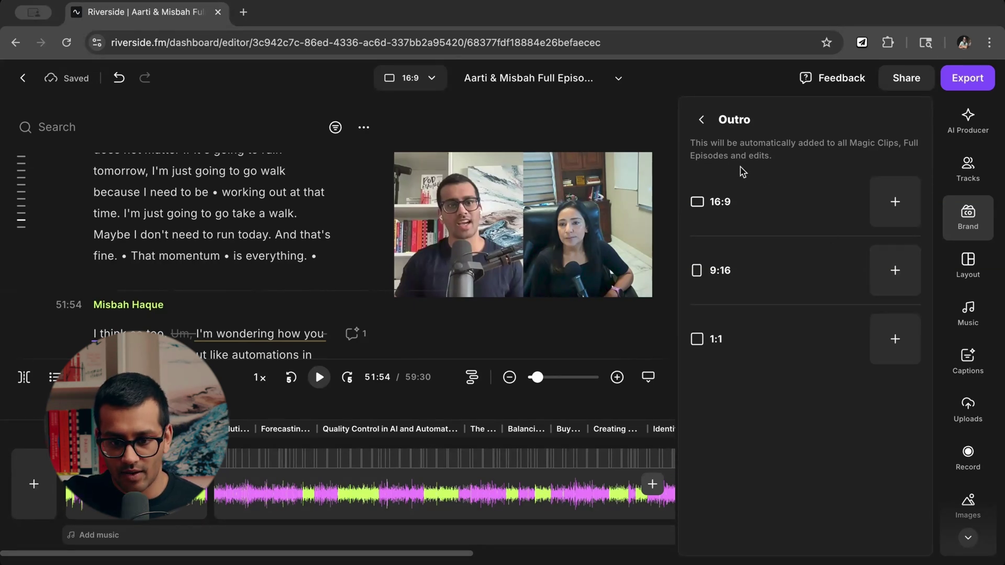
Return to Brand and glance at the brand caption style settings.
left_click(702, 124)
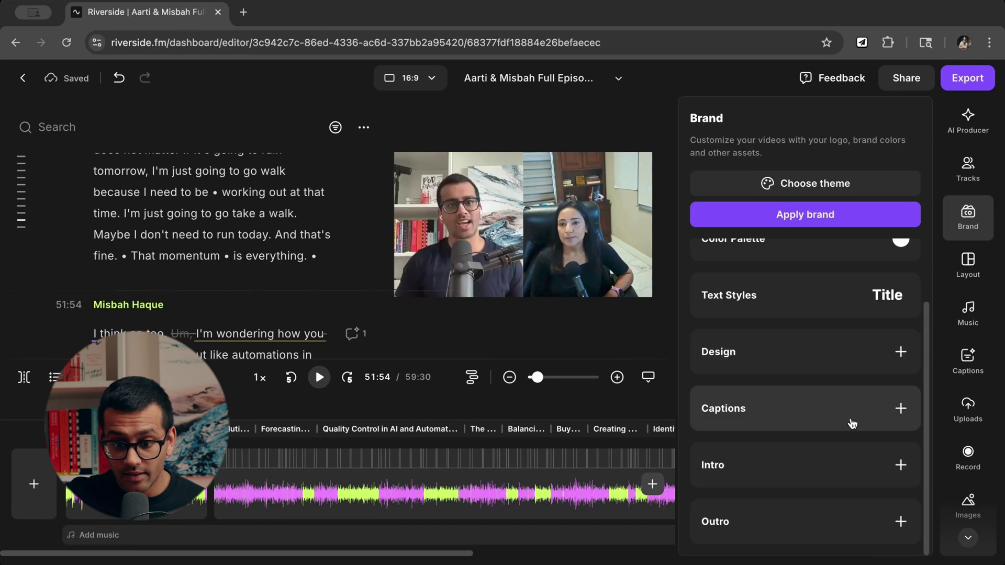
scroll(783, 414, "up", 2)
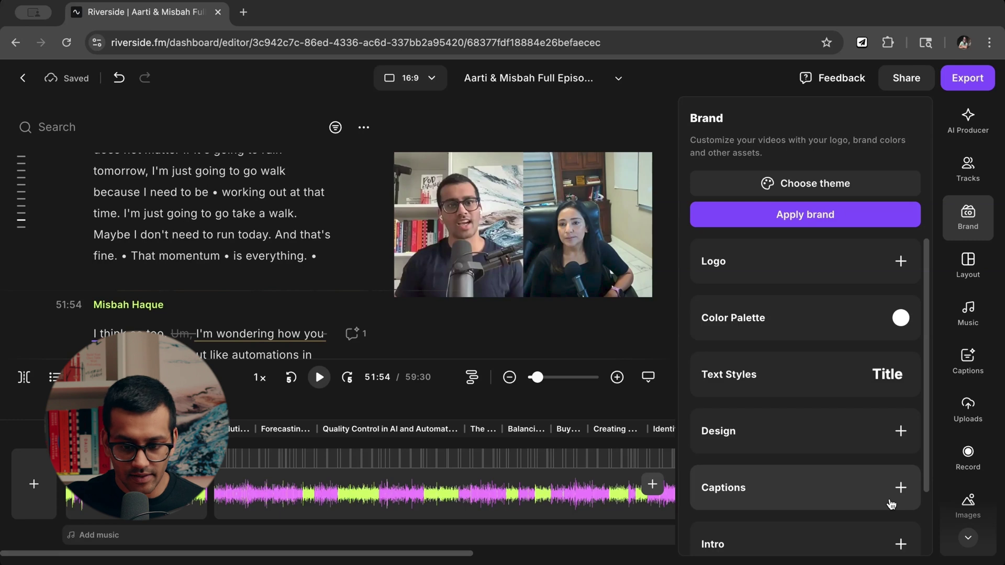
scroll(891, 504, "down", 2)
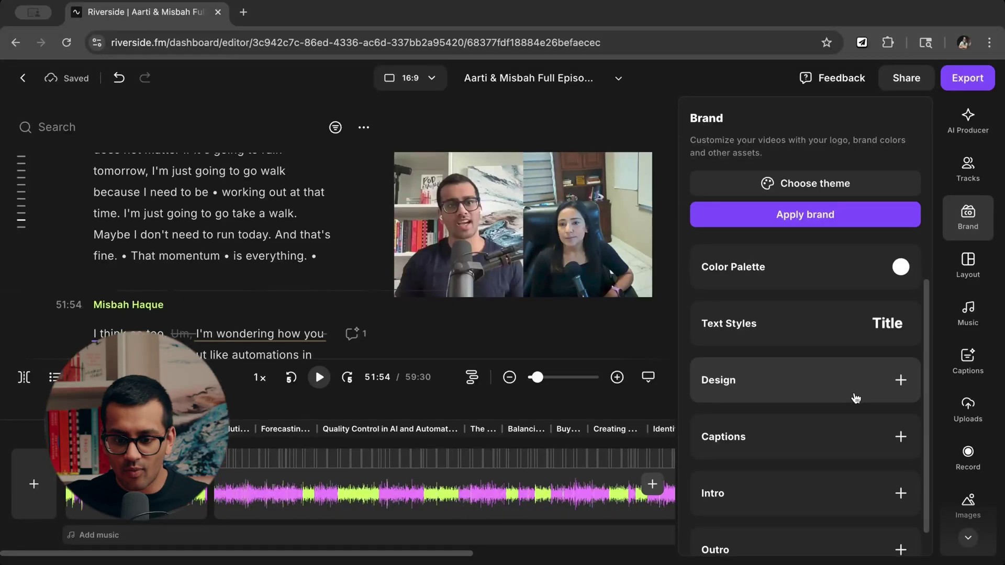
left_click(818, 441)
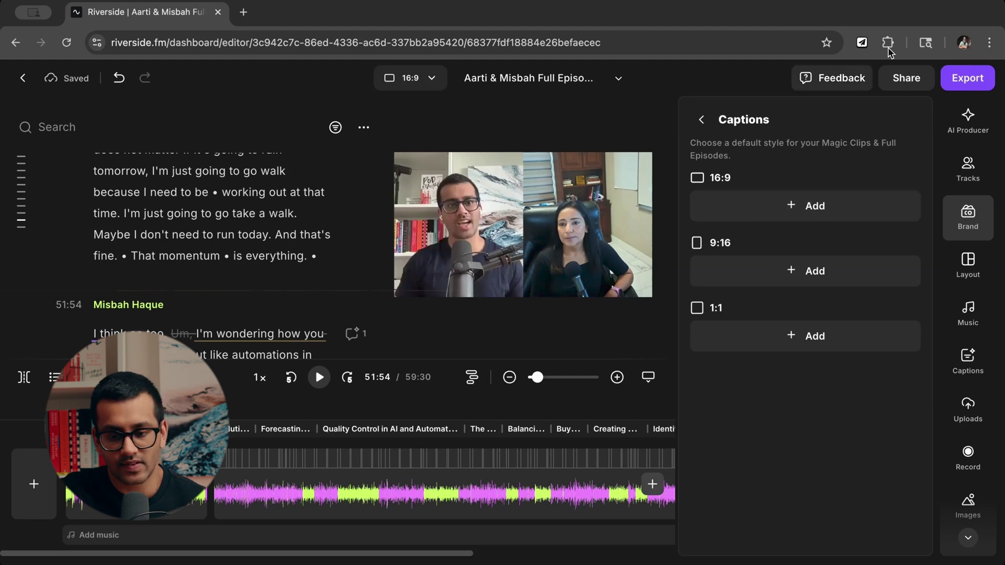
left_click(702, 119)
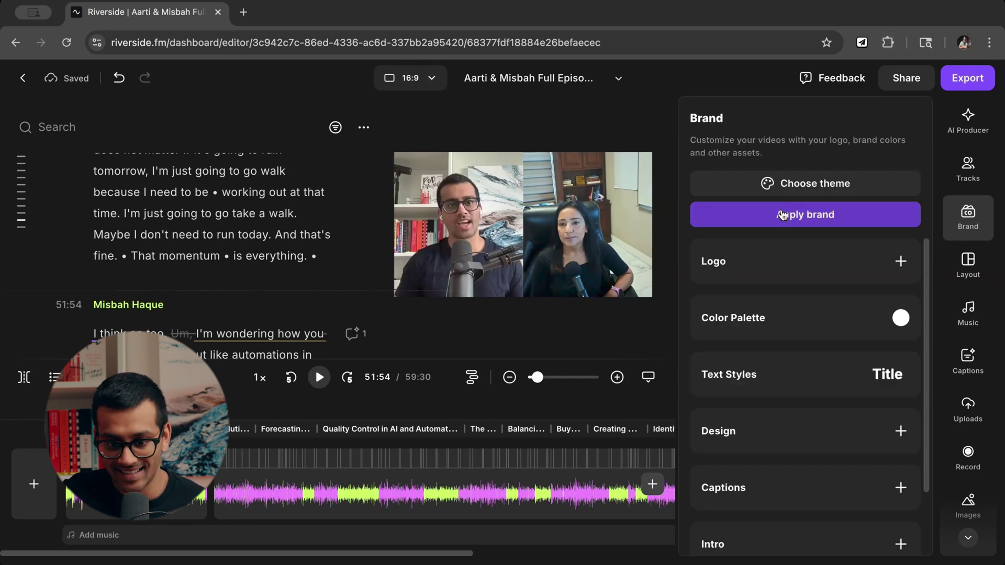
Open the brand Color Palette, showing white #FFFFFF as the only colour.
scroll(787, 382, "down", 3)
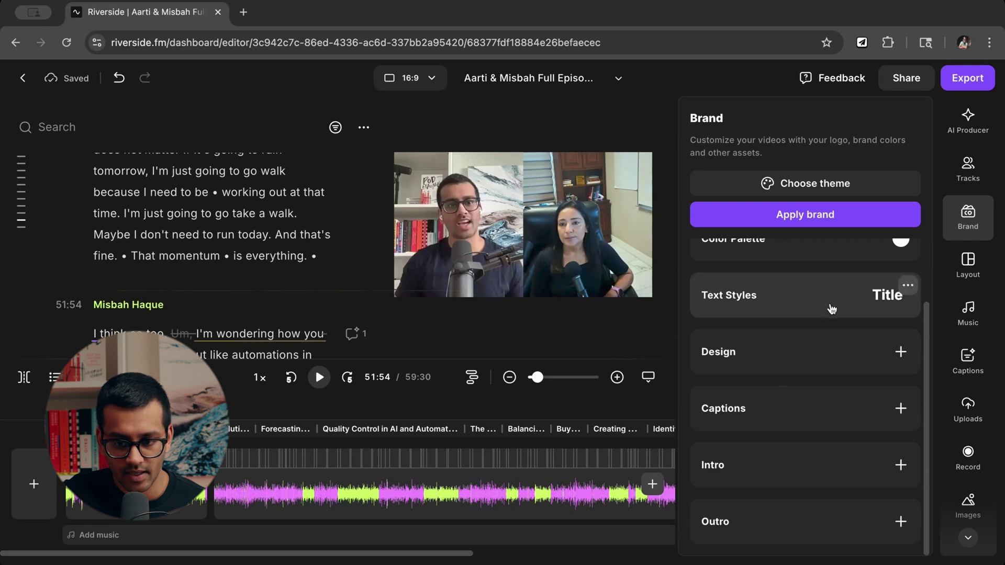
scroll(818, 359, "up", 2)
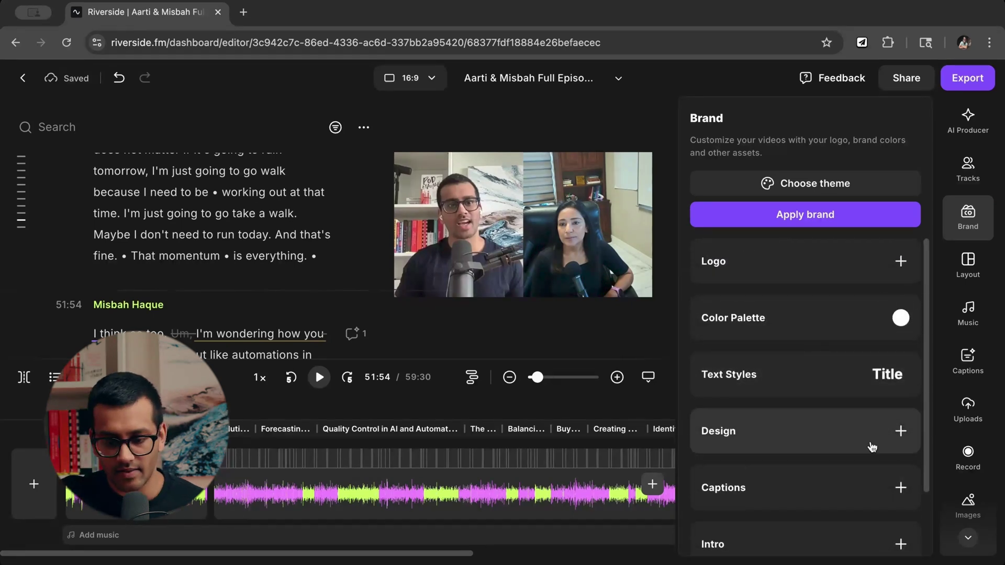
scroll(870, 442, "down", 1)
scroll(873, 445, "down", 2)
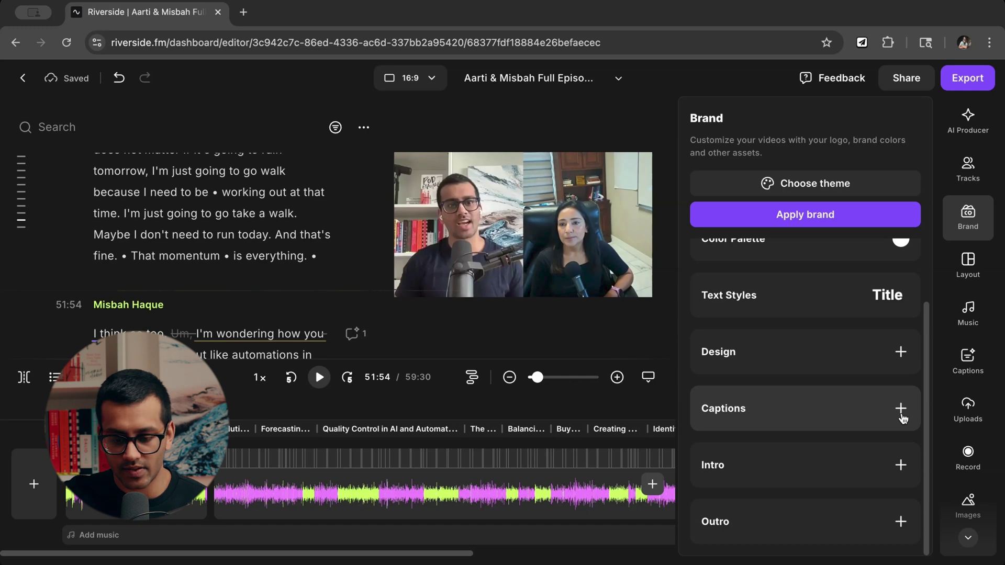
scroll(858, 367, "up", 2)
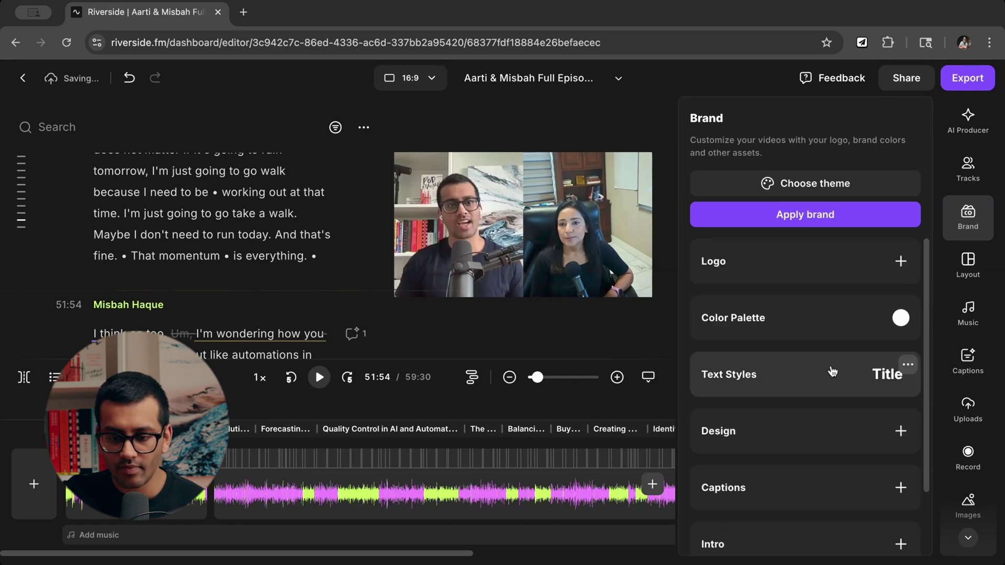
left_click(810, 332)
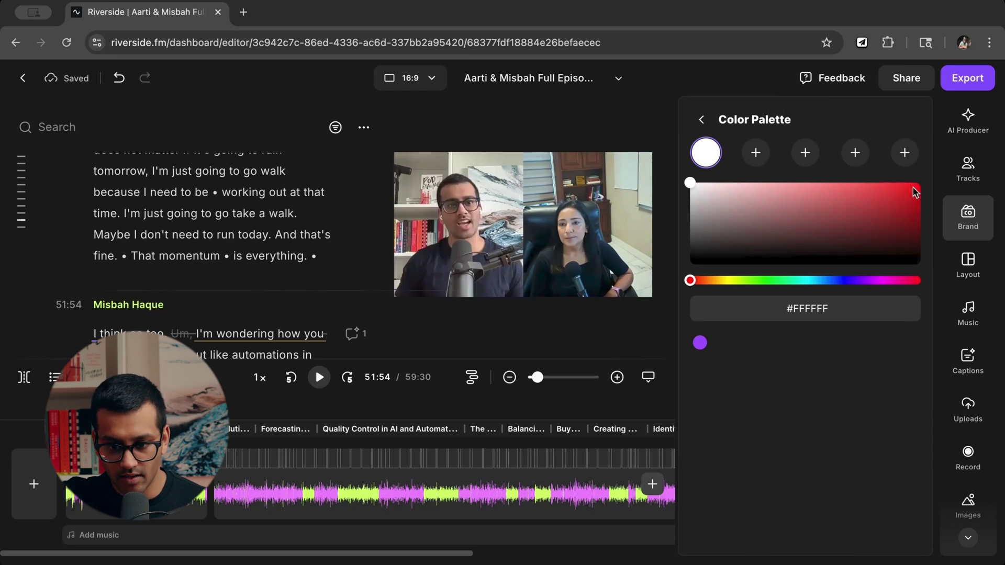
Inspect the #FFFFFF hex value and leave the colour palette unchanged.
triple_click(824, 307)
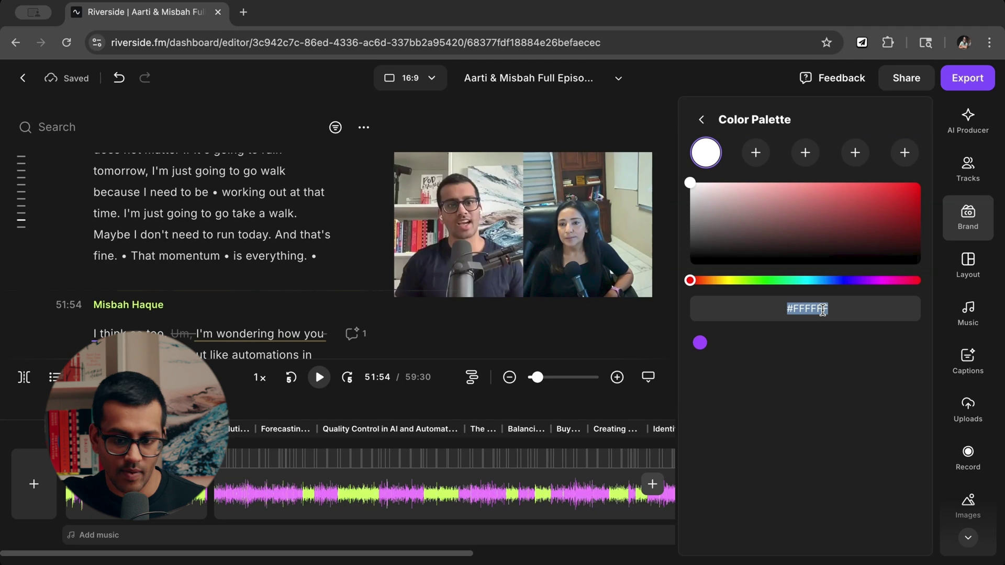
left_click(823, 309)
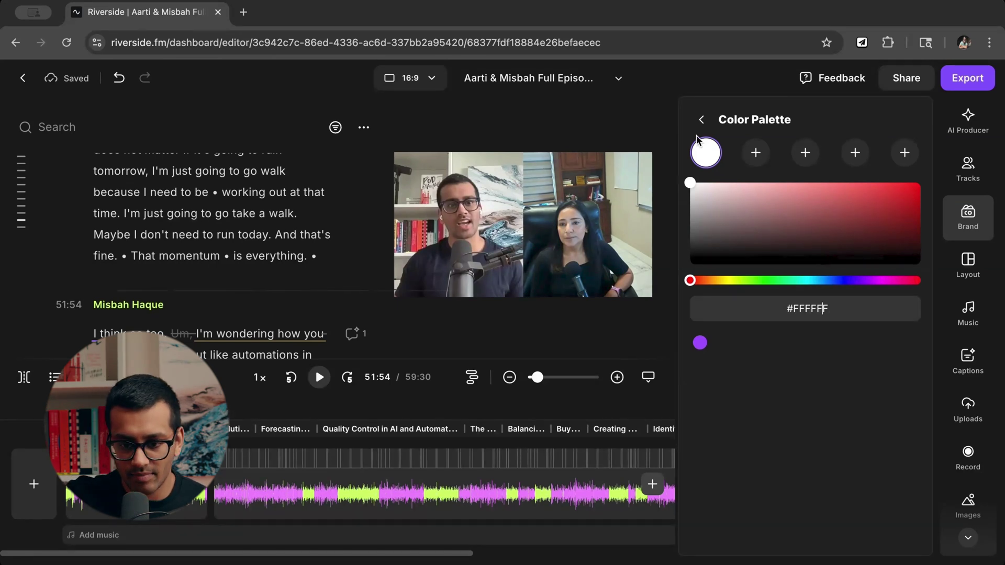
left_click(701, 120)
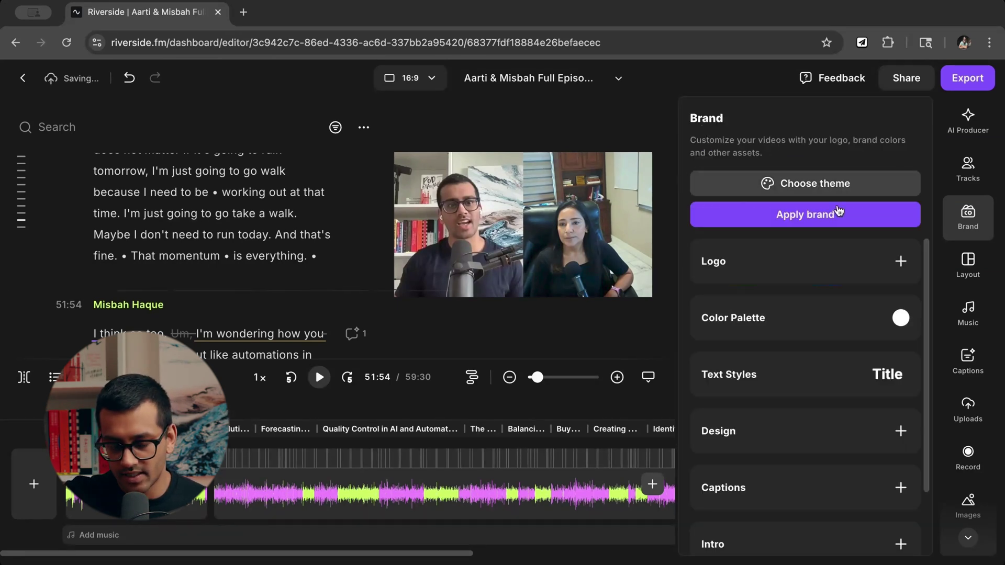
Look over the brand Design settings without changes, then bring up Layout options.
scroll(841, 377, "down", 2)
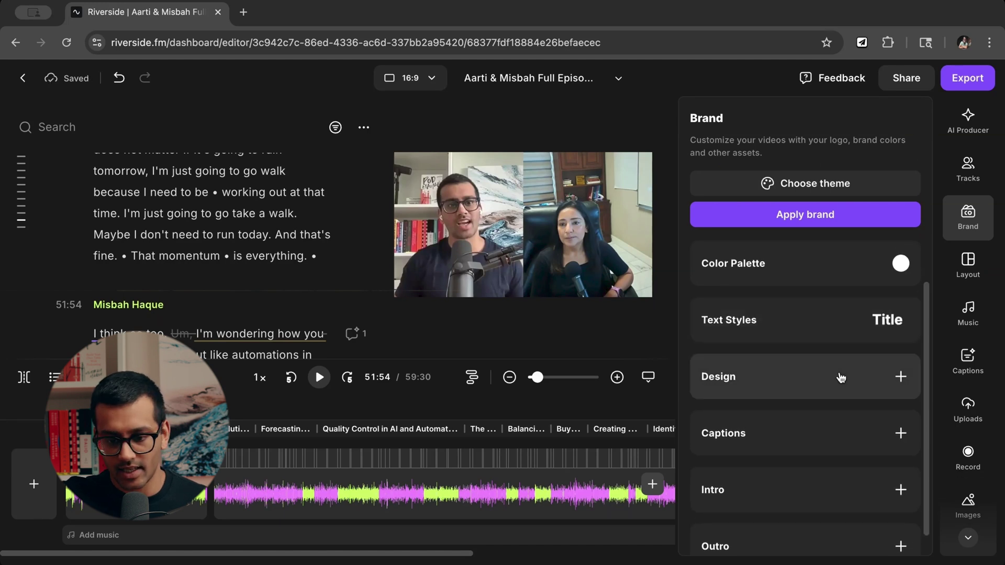
scroll(838, 377, "down", 1)
scroll(828, 429, "up", 3)
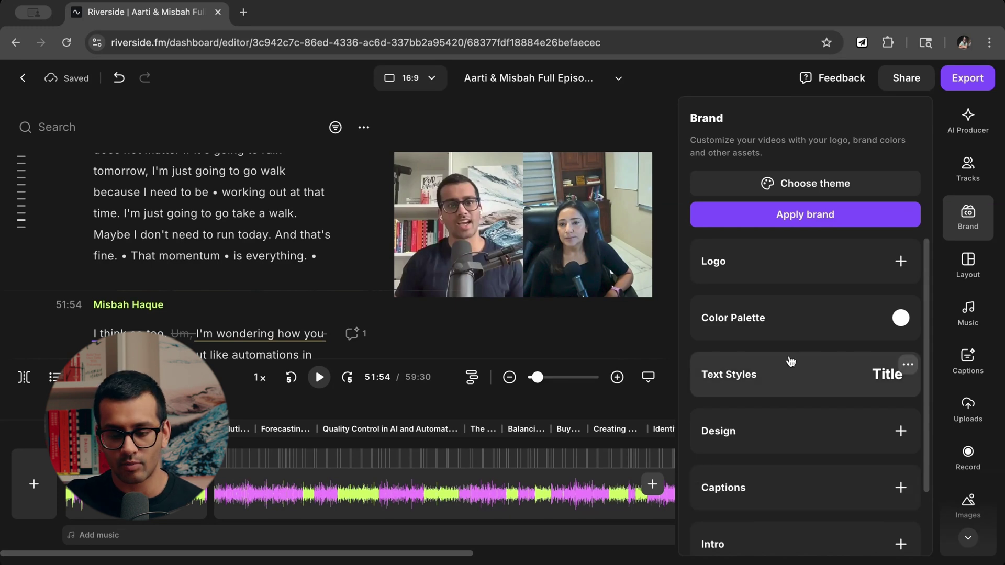
left_click(774, 425)
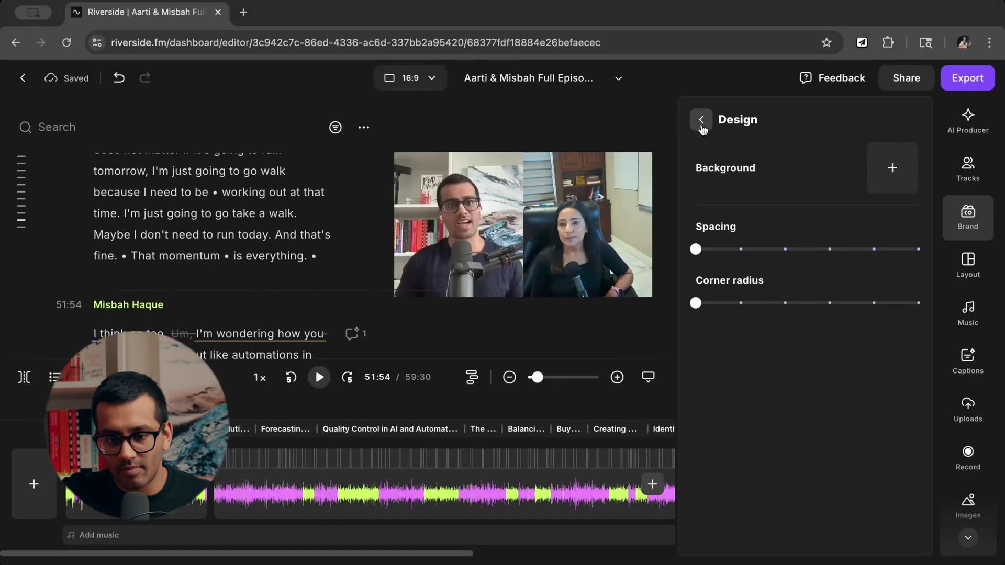
left_click(701, 120)
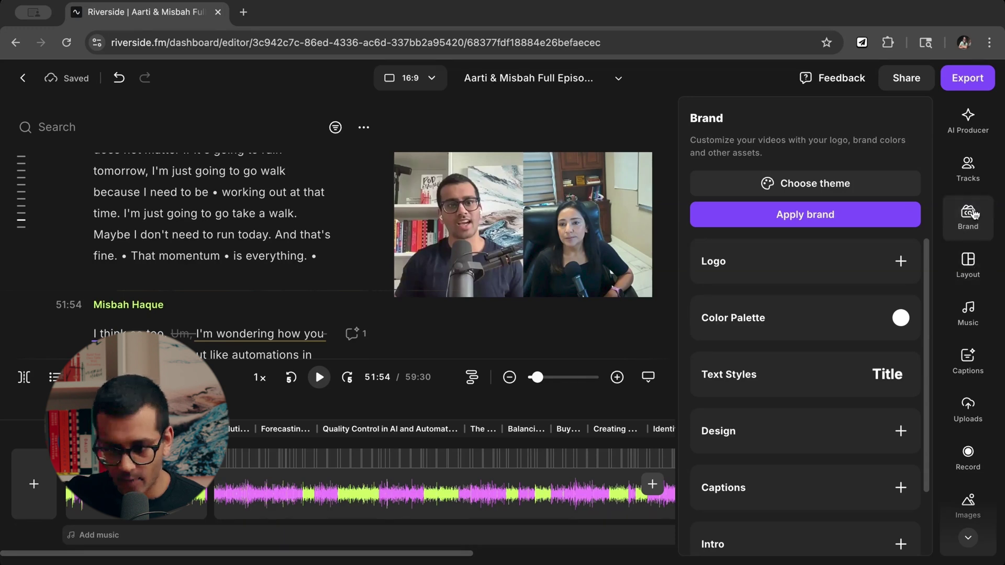
left_click(972, 263)
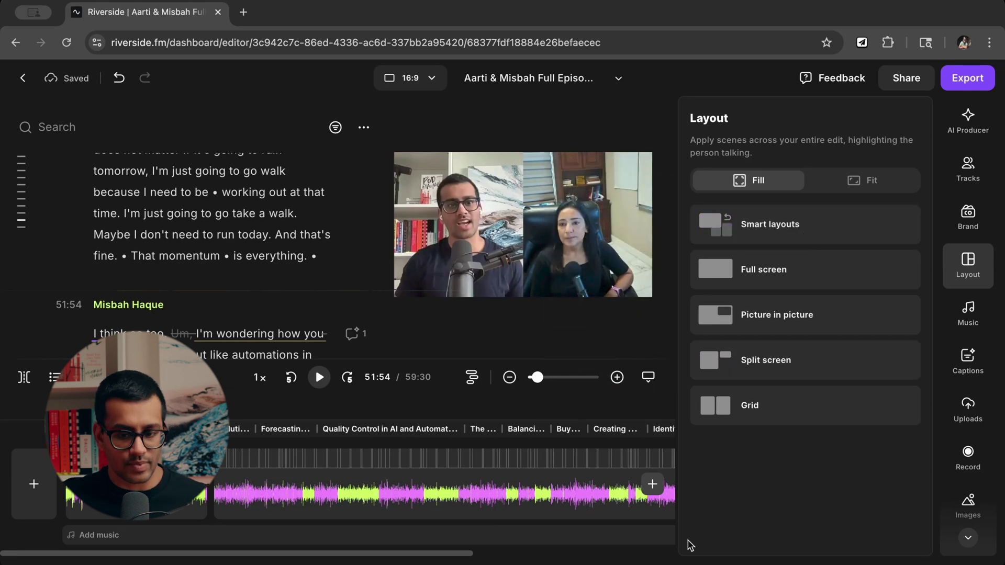
Try Full screen, Grid and Picture in picture layouts on the episode.
left_click(780, 286)
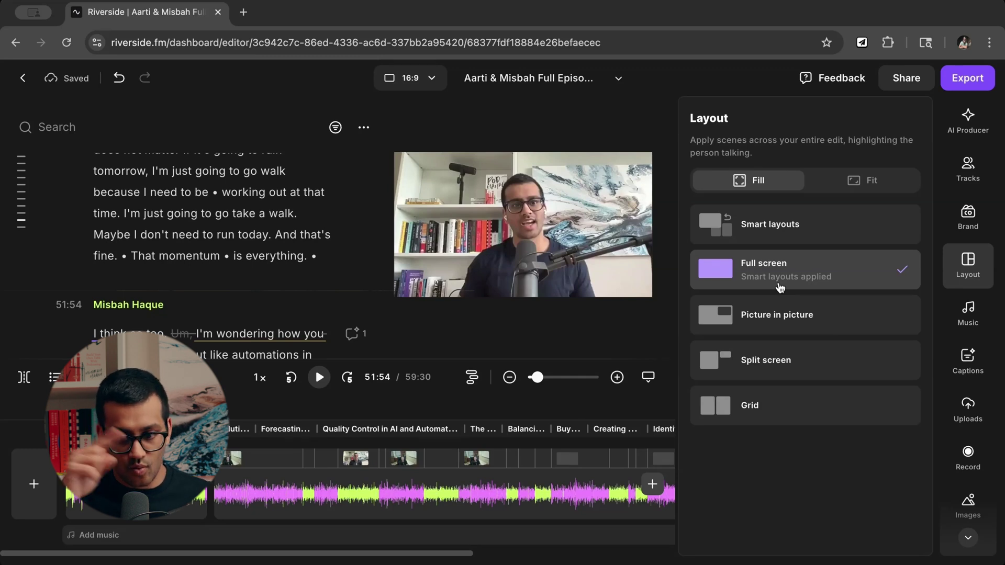
mouse_move(769, 423)
left_click(740, 419)
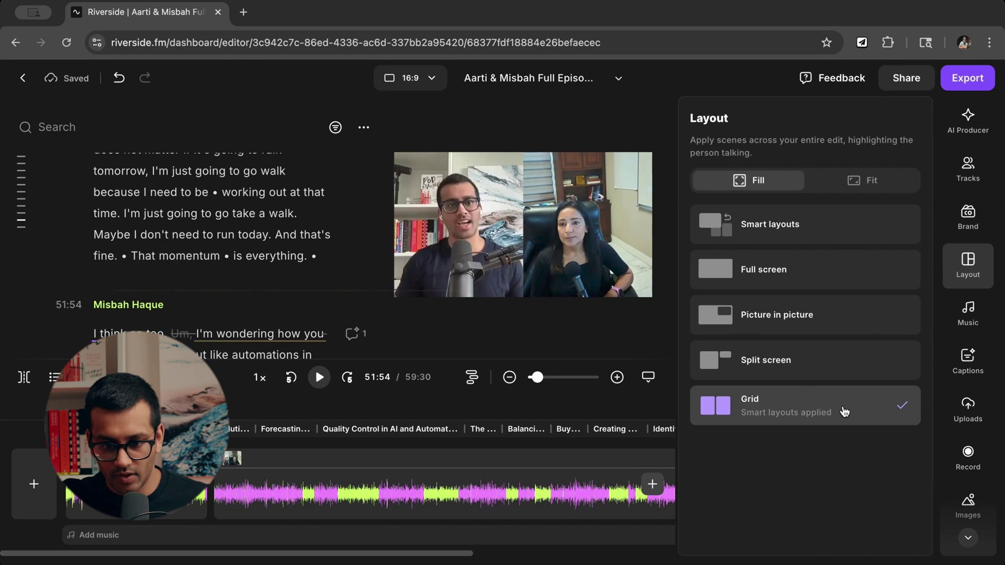
left_click(726, 327)
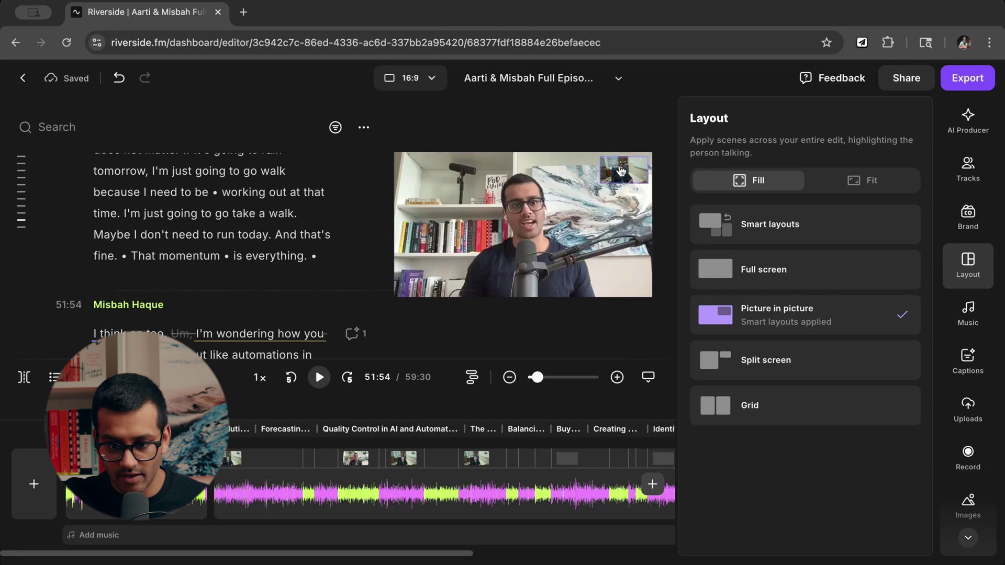
mouse_move(818, 279)
mouse_move(762, 235)
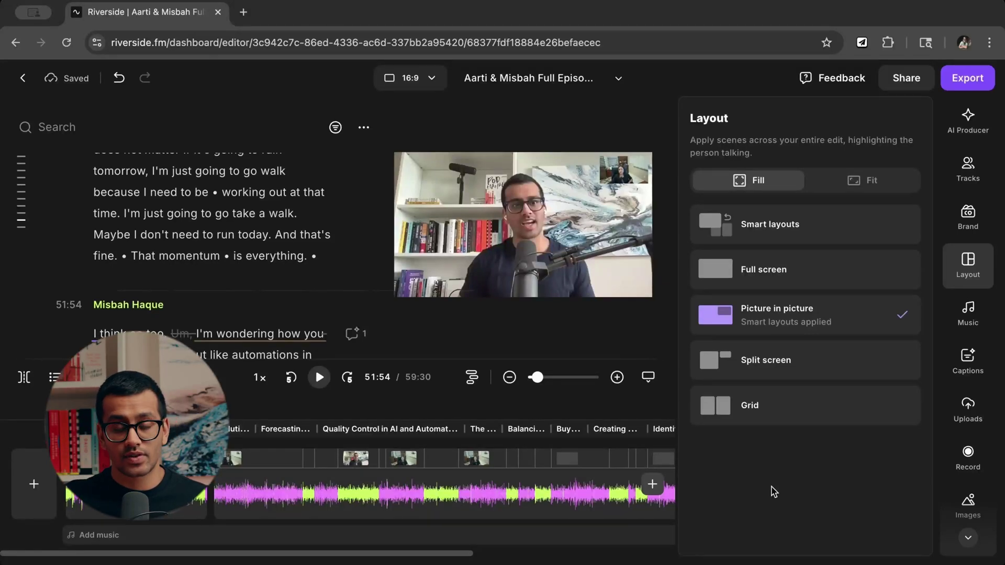
left_click(748, 427)
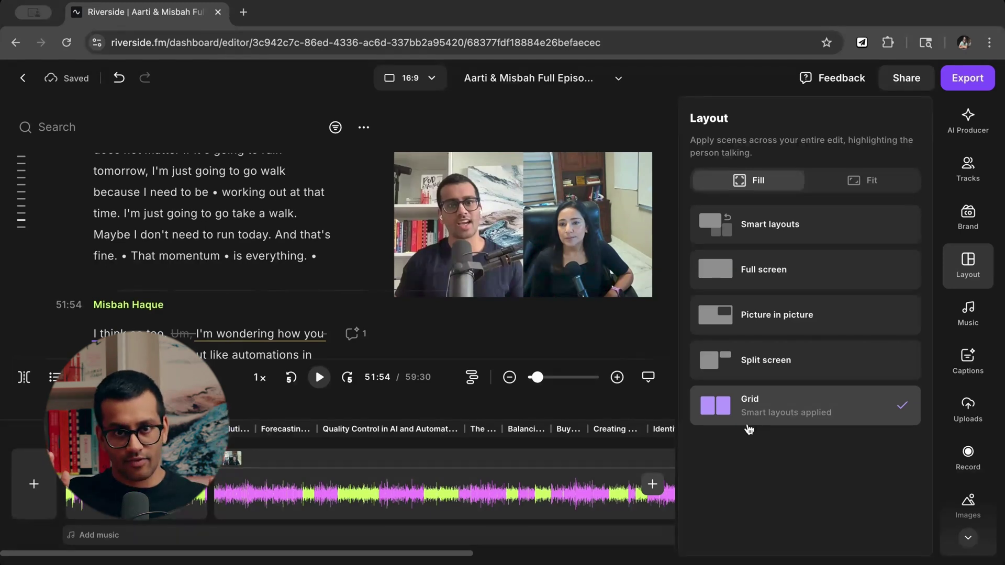
left_click(764, 273)
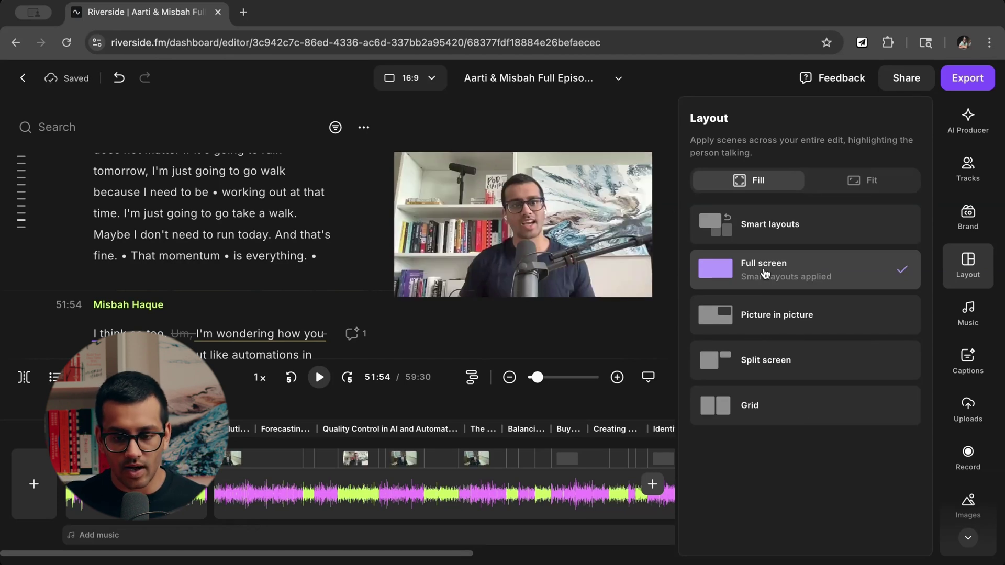
Apply Smart layouts with the video set to Fit instead of Fill.
left_click(761, 229)
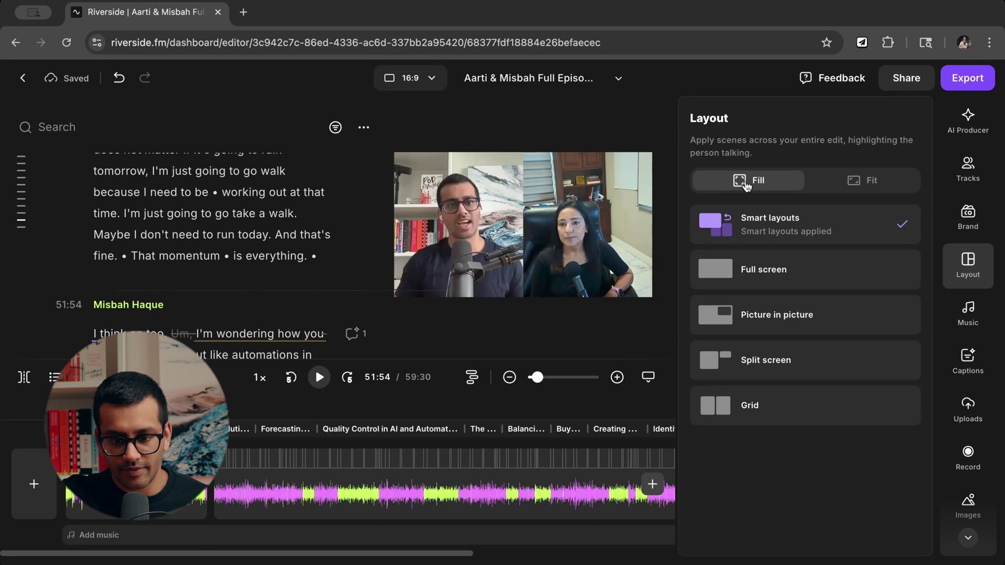
left_click(835, 188)
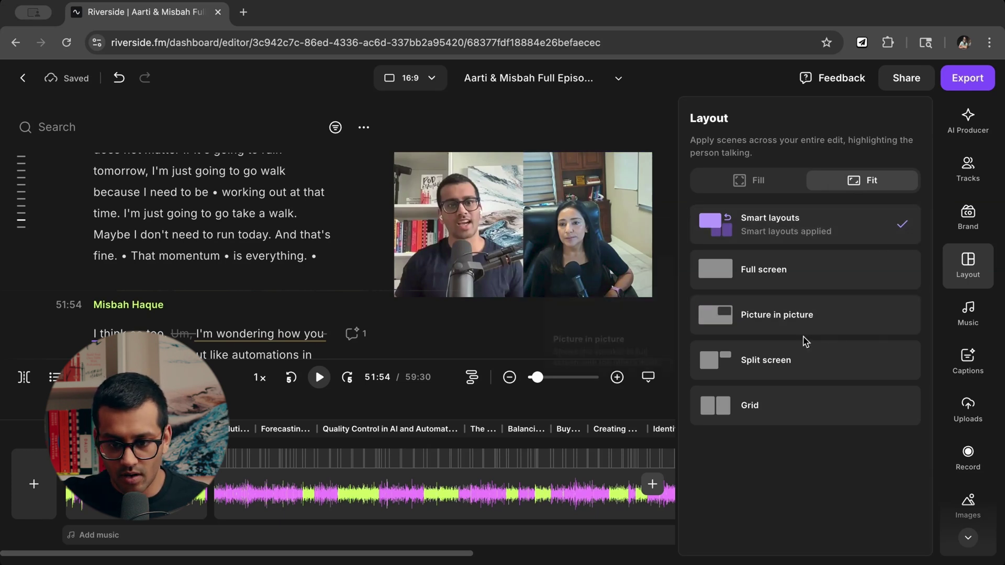
left_click(789, 407)
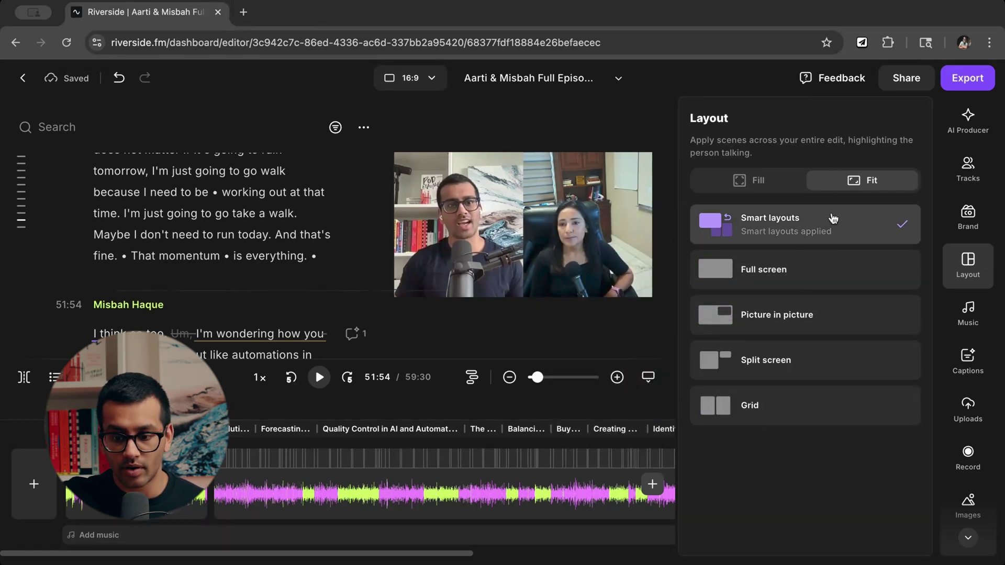
Switch the episode aspect ratio from 16:9 to 9:16 (Shorts, Reels, TikToks).
left_click(444, 76)
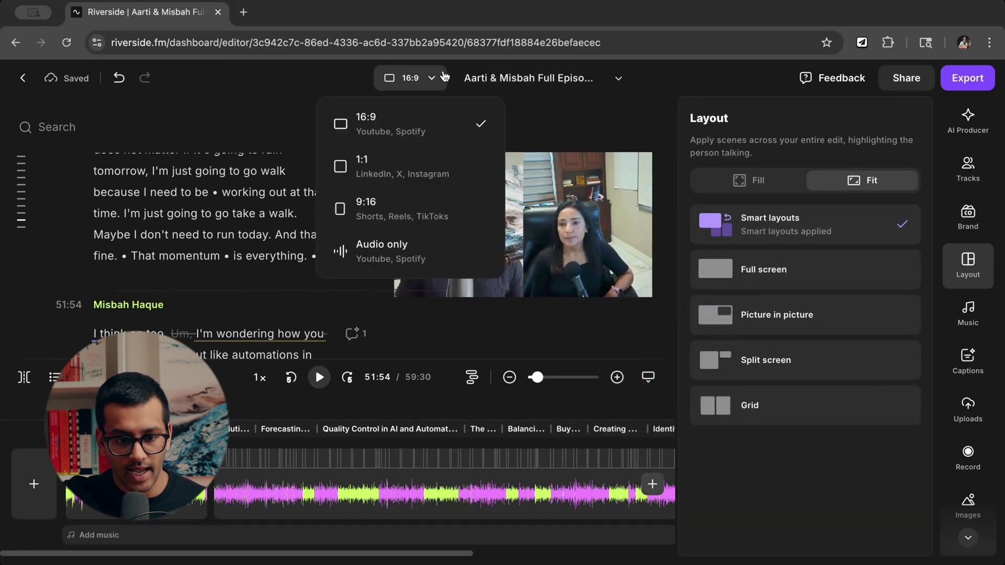
left_click(394, 211)
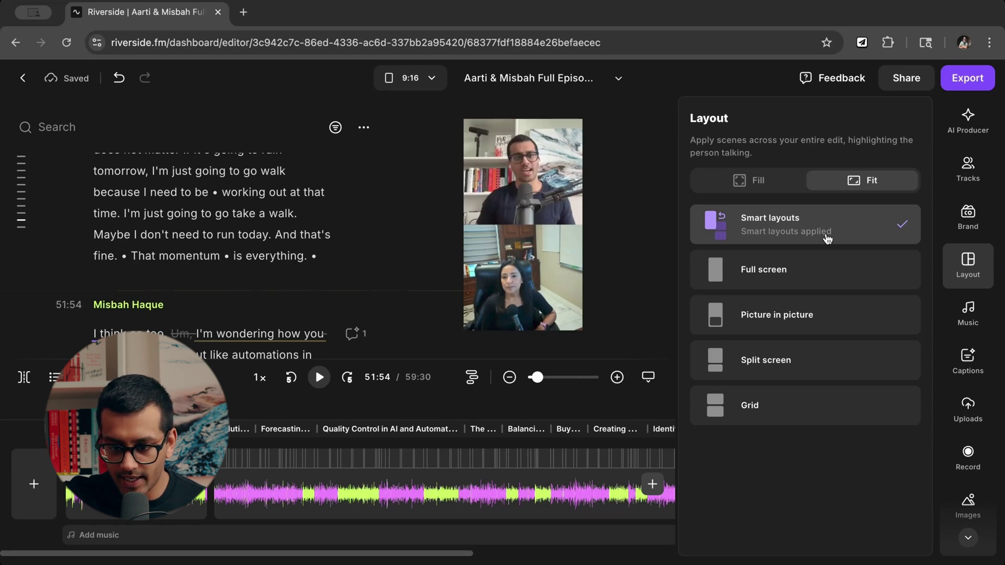
left_click(979, 323)
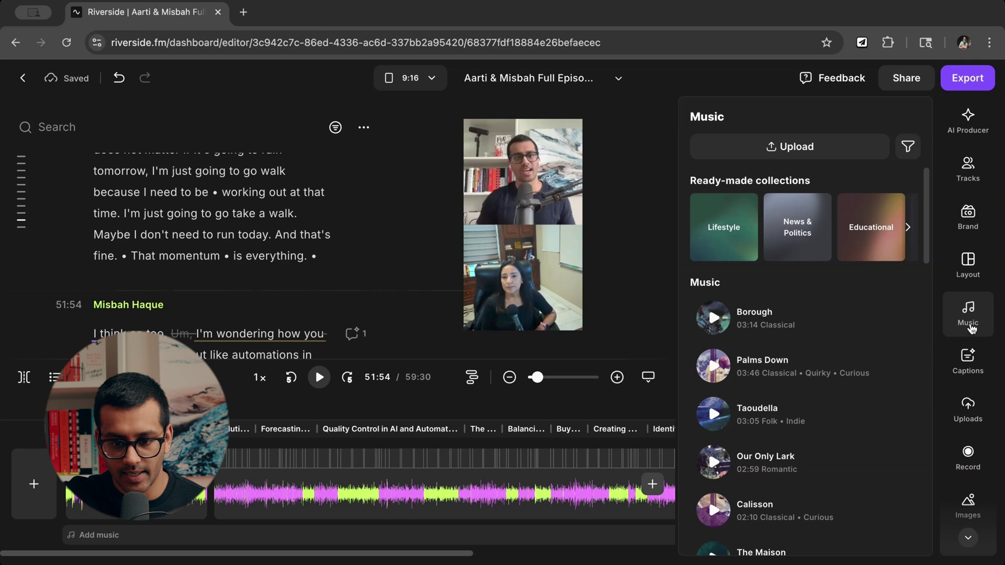
Jump to 24:37, browse music choices without adding any, and close the Music panel.
scroll(836, 393, "down", 5)
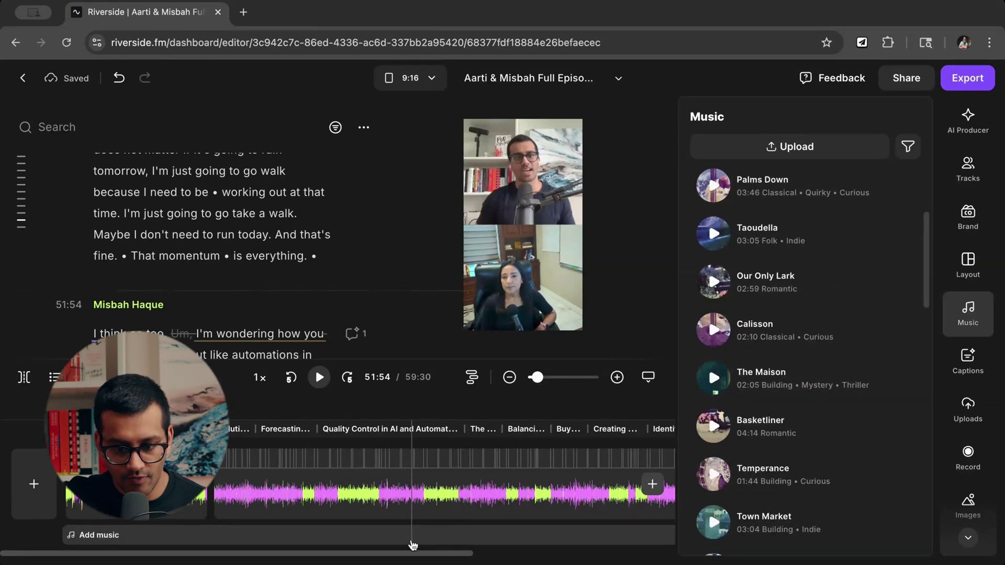
left_click(413, 545)
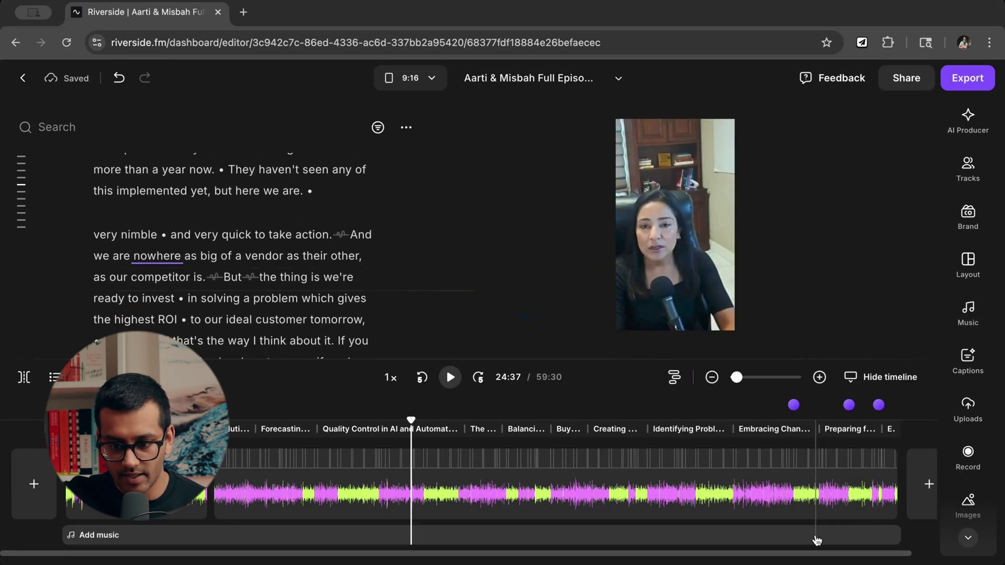
left_click(817, 540)
scroll(826, 403, "down", 8)
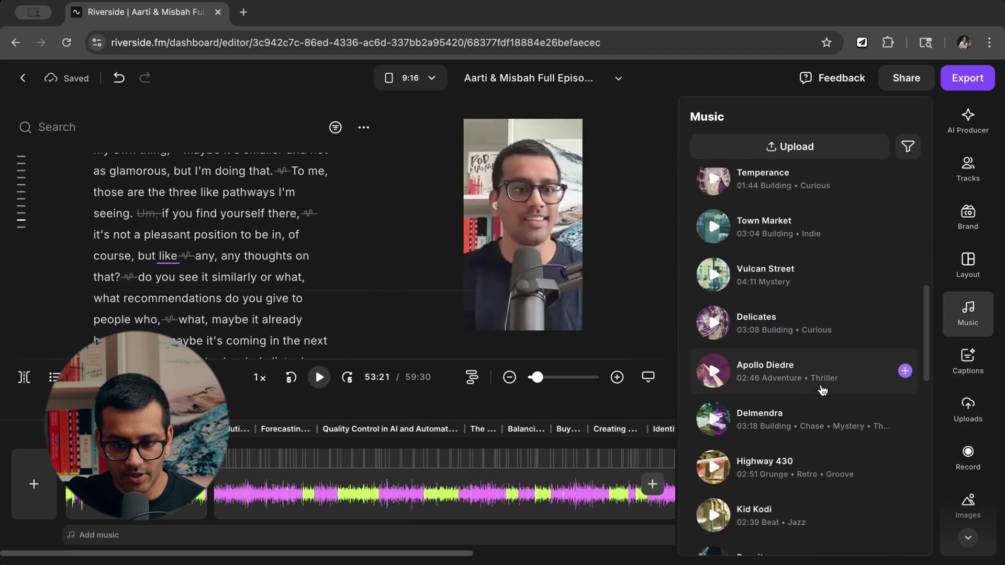
scroll(826, 392, "up", 8)
left_click(983, 261)
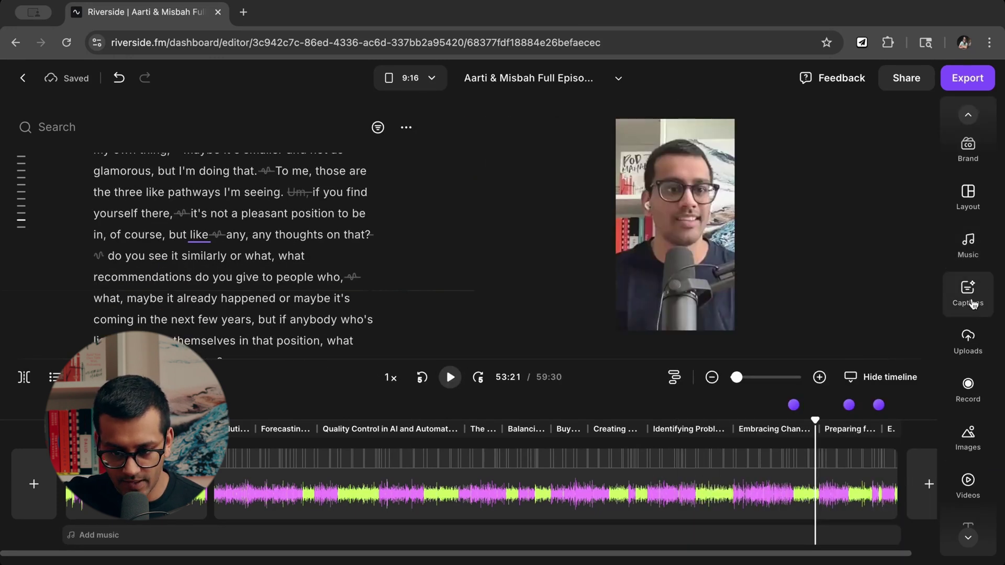
Try the two-line white uppercase and bold white single-line caption presets.
left_click(972, 303)
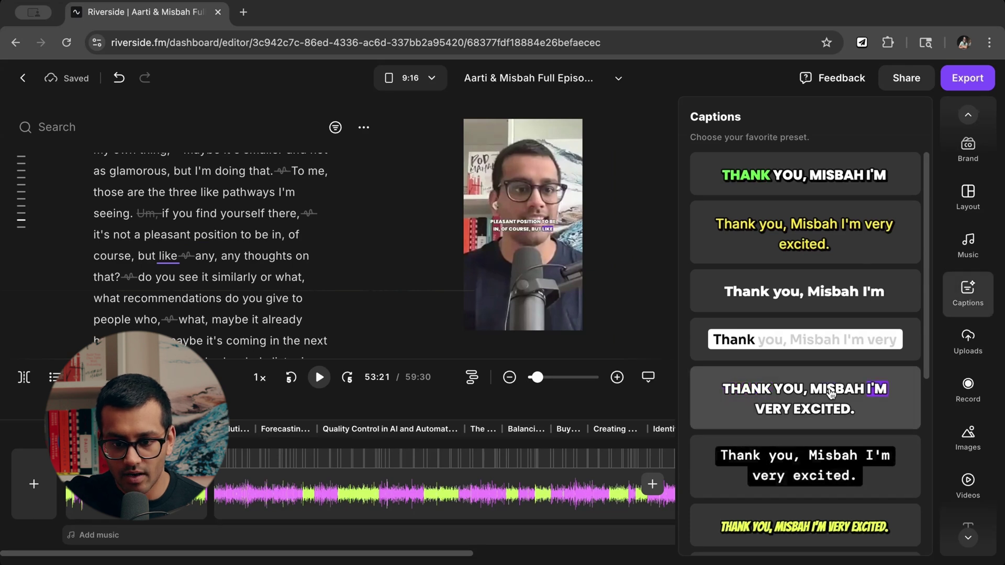
scroll(837, 390, "down", 5)
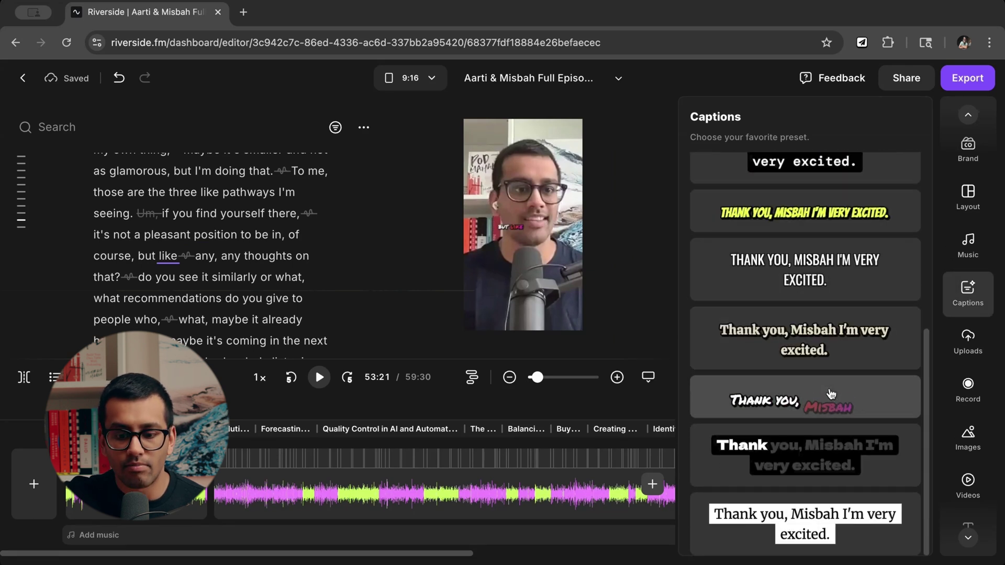
scroll(831, 394, "up", 6)
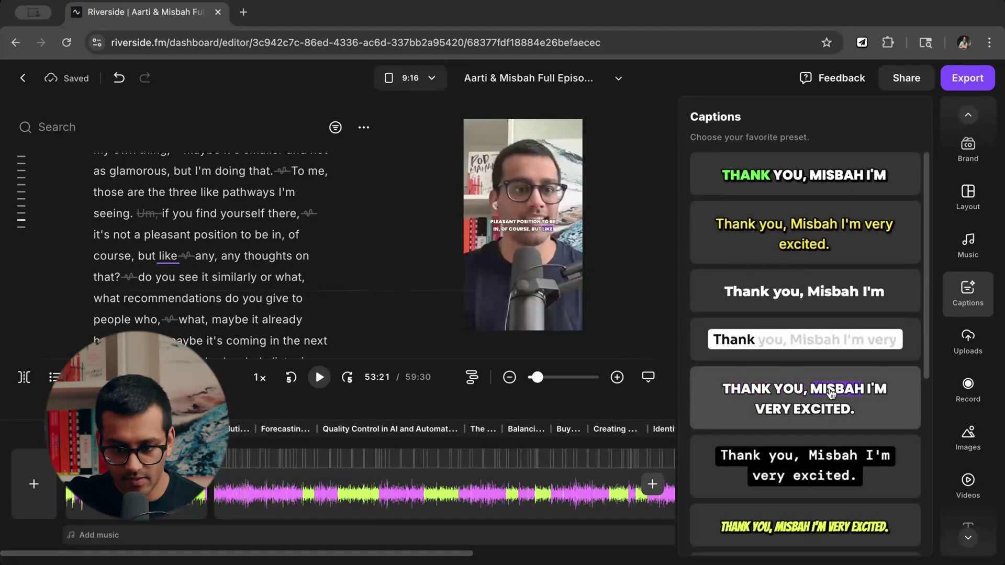
scroll(831, 393, "down", 6)
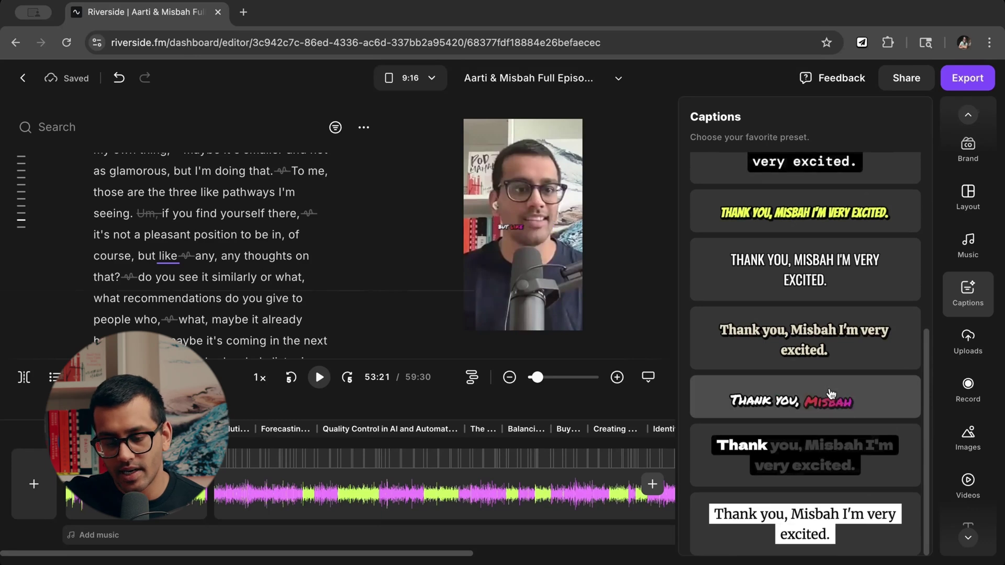
scroll(831, 393, "up", 6)
left_click(831, 393)
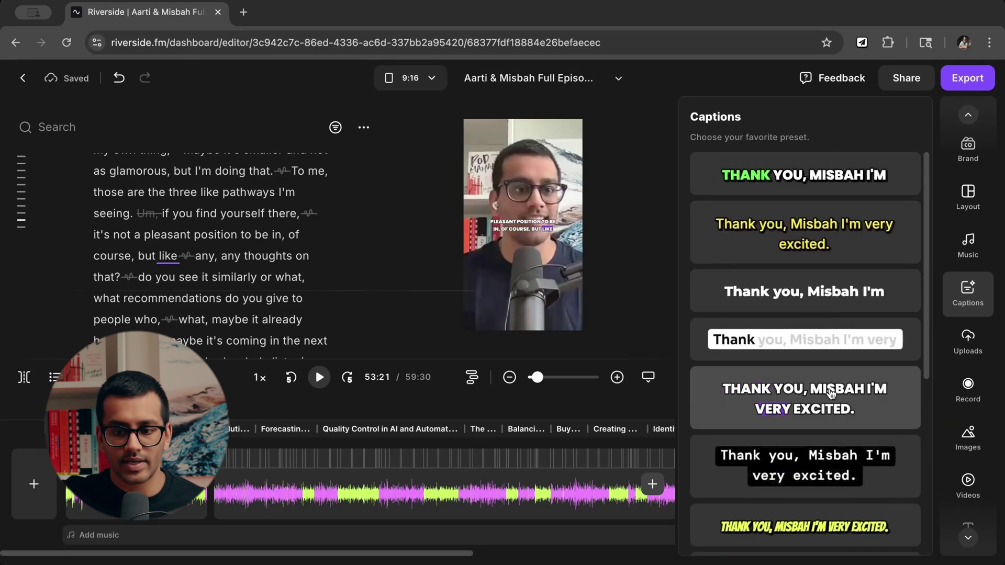
left_click(830, 300)
Try the condensed uppercase and comic presets, then apply the white-box caption style.
scroll(832, 304, "down", 1)
scroll(832, 303, "down", 4)
left_click(751, 374)
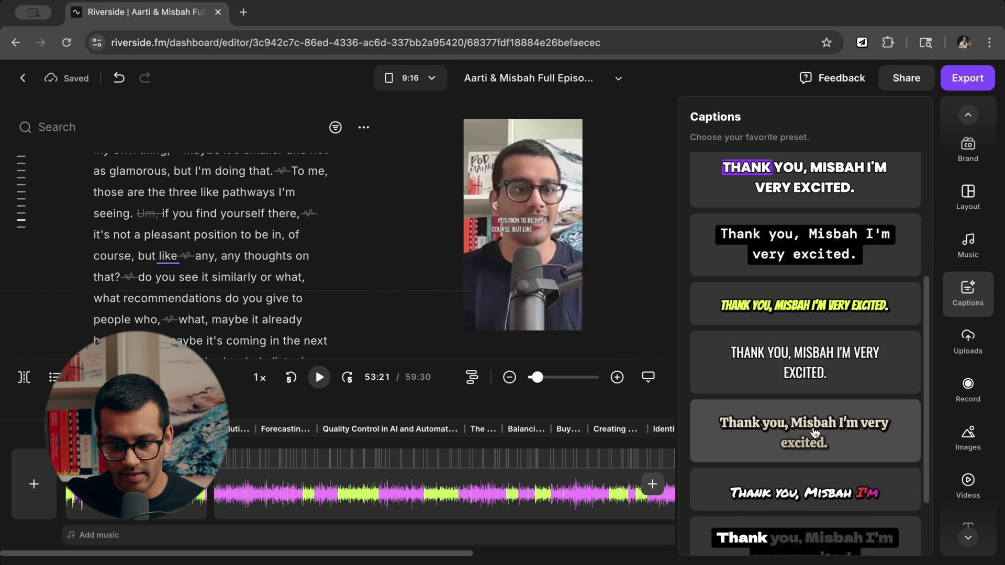
scroll(815, 432, "down", 2)
left_click(817, 403)
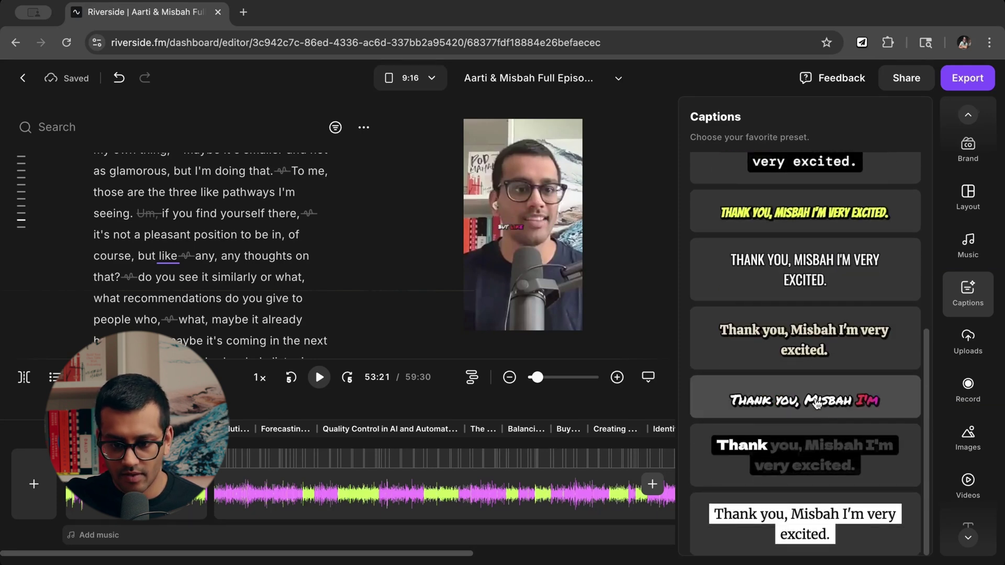
scroll(838, 366, "up", 7)
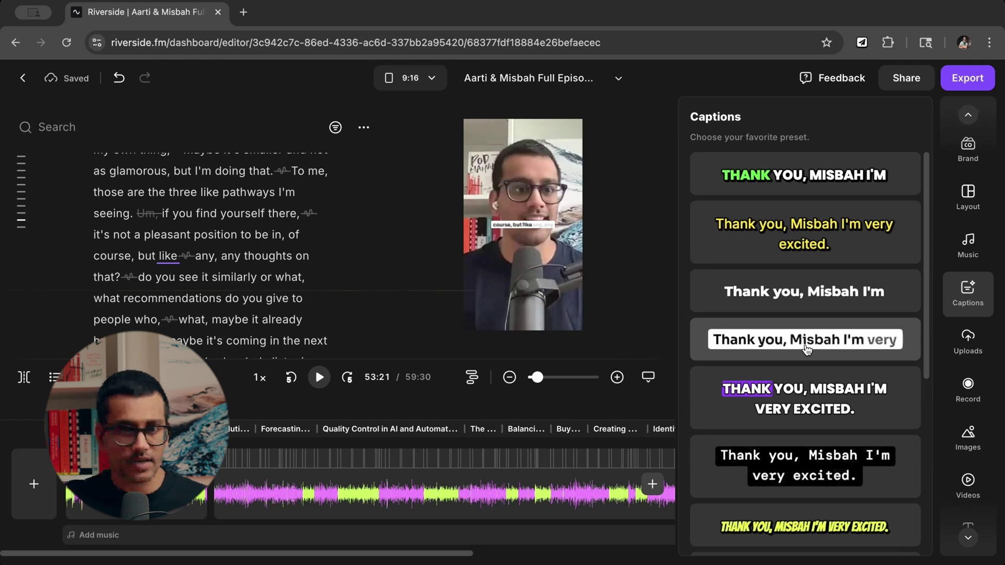
scroll(806, 349, "down", 3)
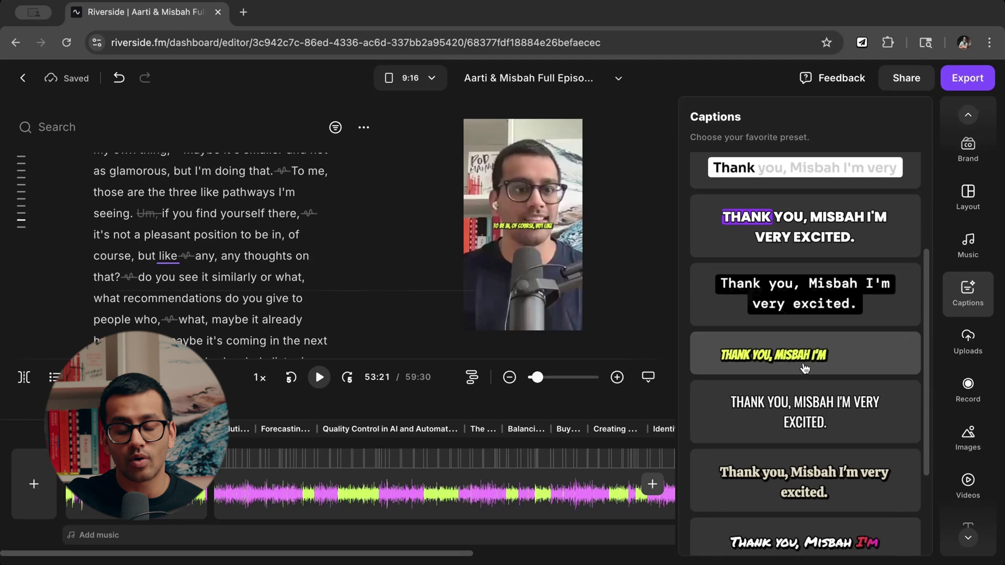
scroll(800, 356, "up", 3)
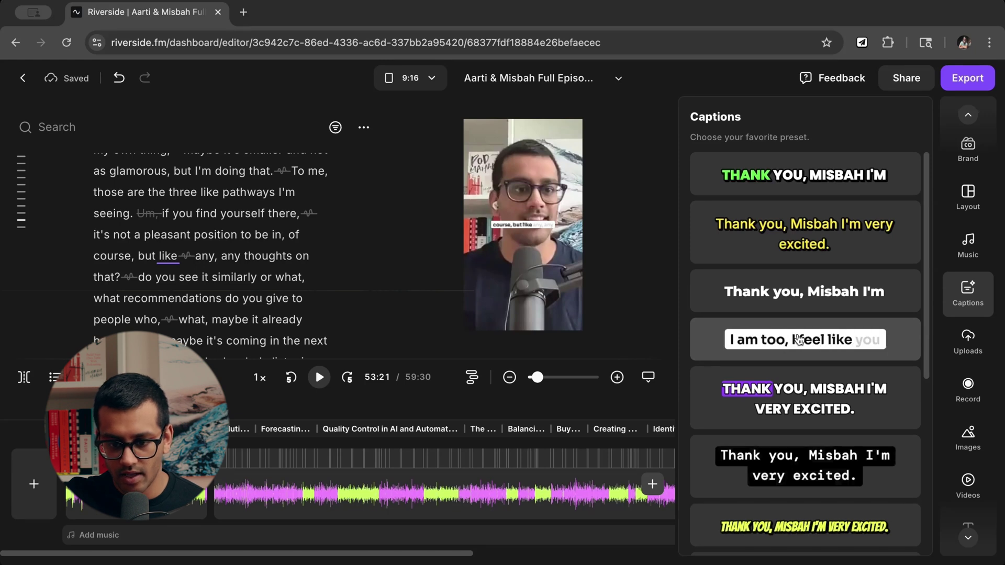
left_click(809, 344)
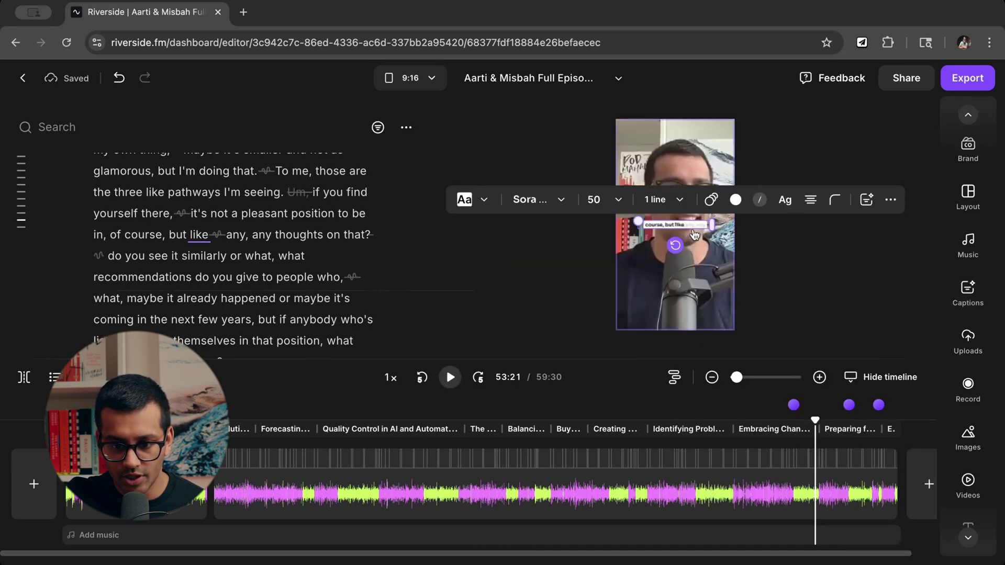
Move the captions lower and review effect, font and size options, keeping Sora SemiBold 50.
left_click_drag(669, 224, 674, 259)
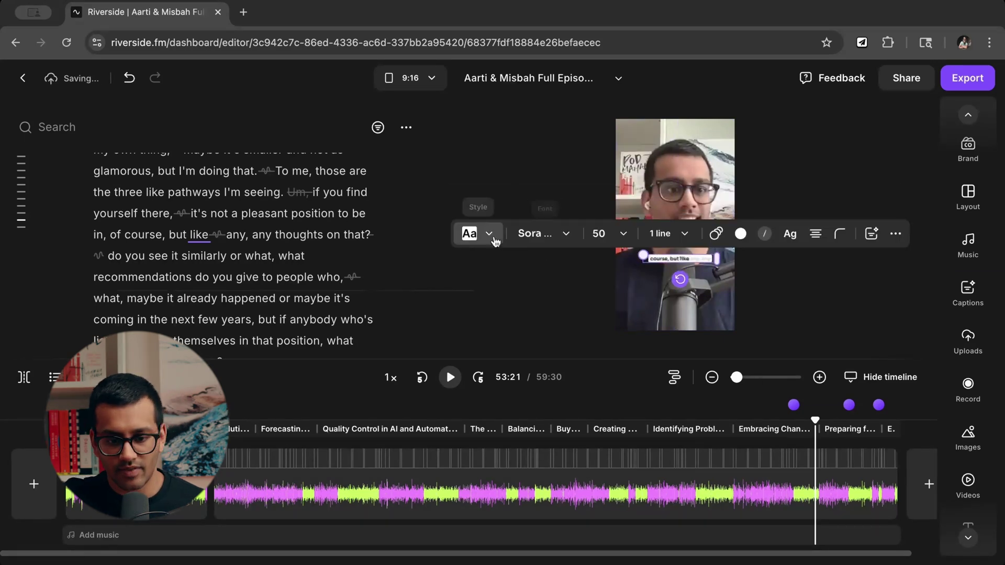
left_click(490, 234)
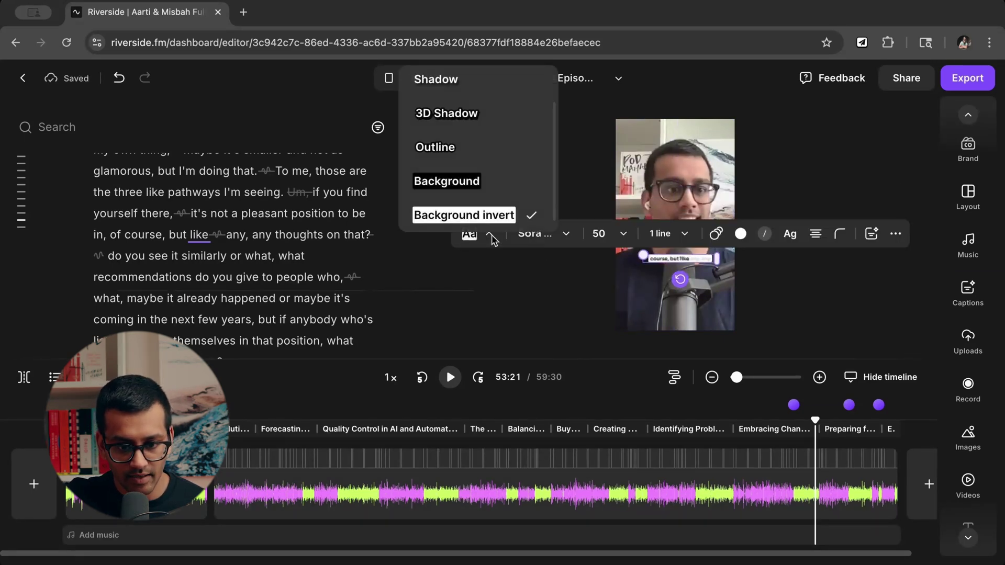
left_click(538, 235)
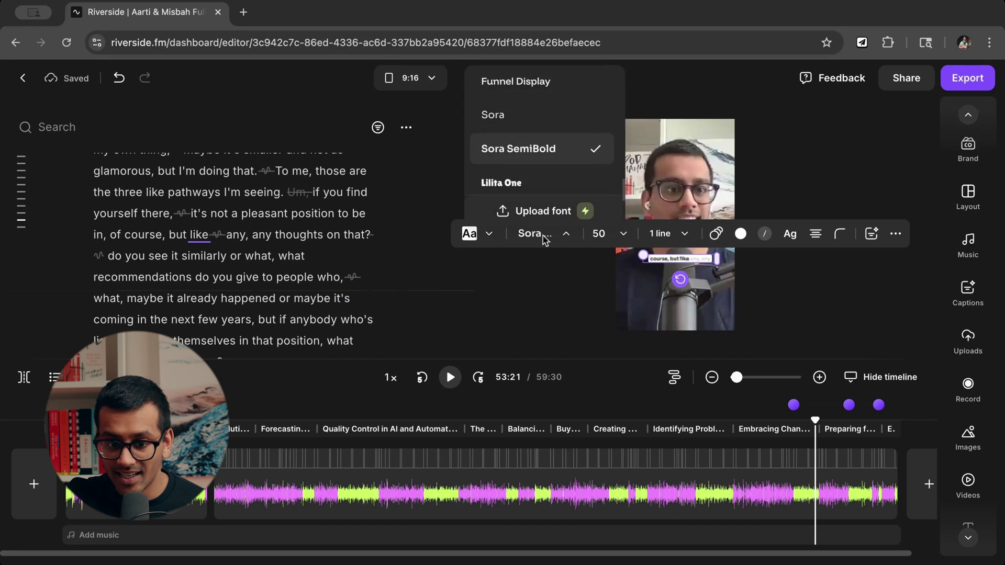
left_click(623, 234)
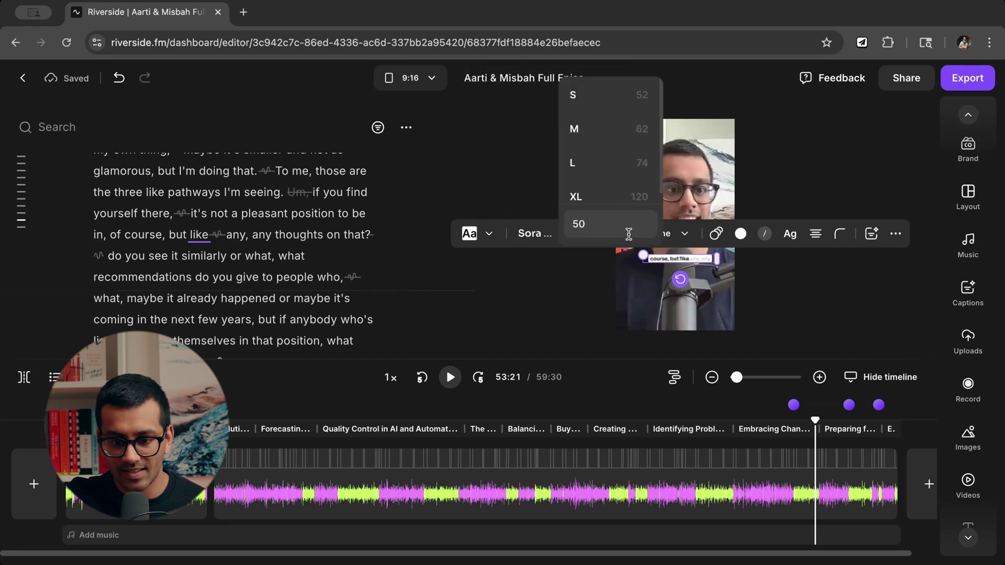
left_click(694, 239)
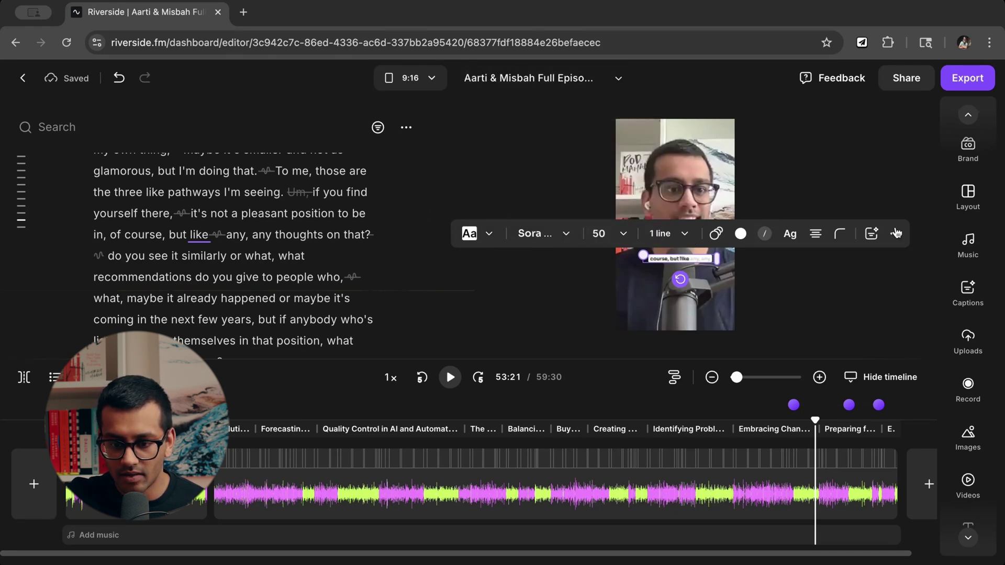
Reopen the caption presets, then browse the Uploads panel.
left_click(873, 235)
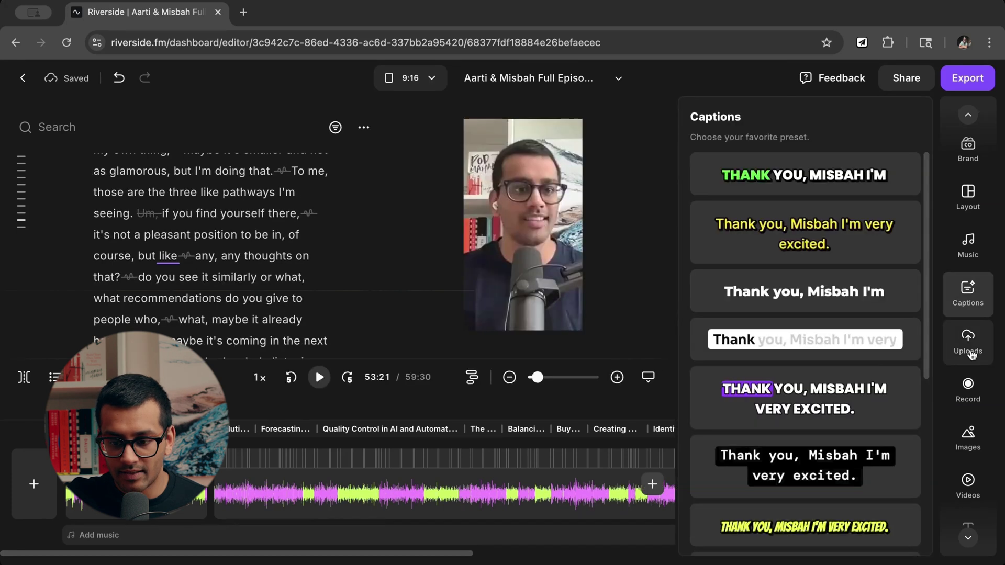
left_click(970, 351)
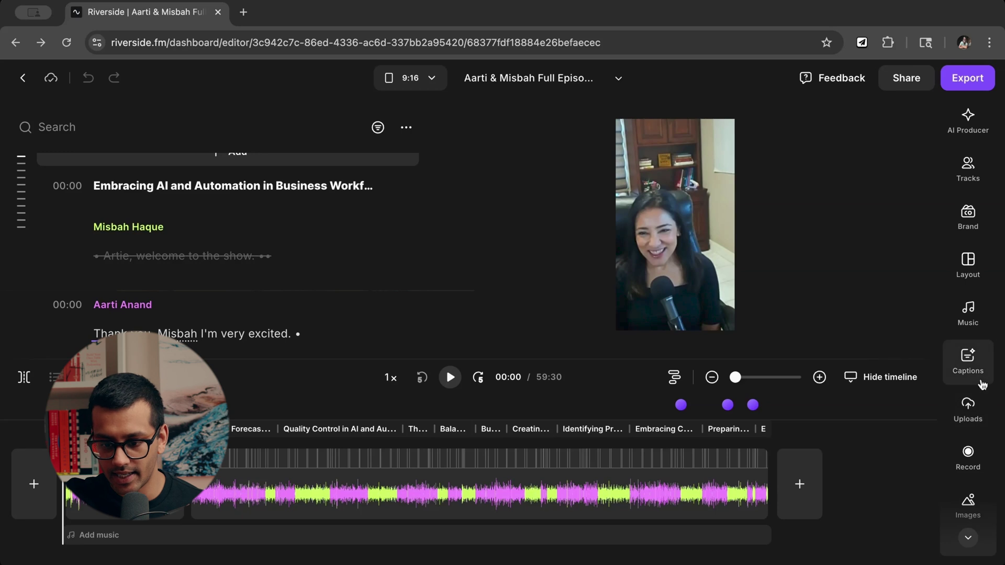
scroll(970, 411, "down", 2)
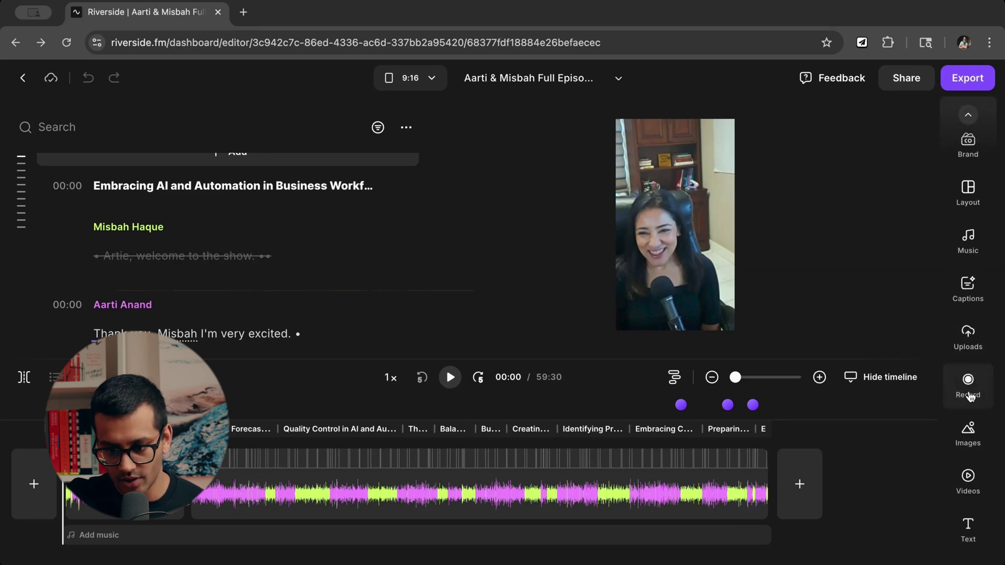
Scroll through the Smart image suggestions, then switch to stock video clip suggestions.
left_click(972, 441)
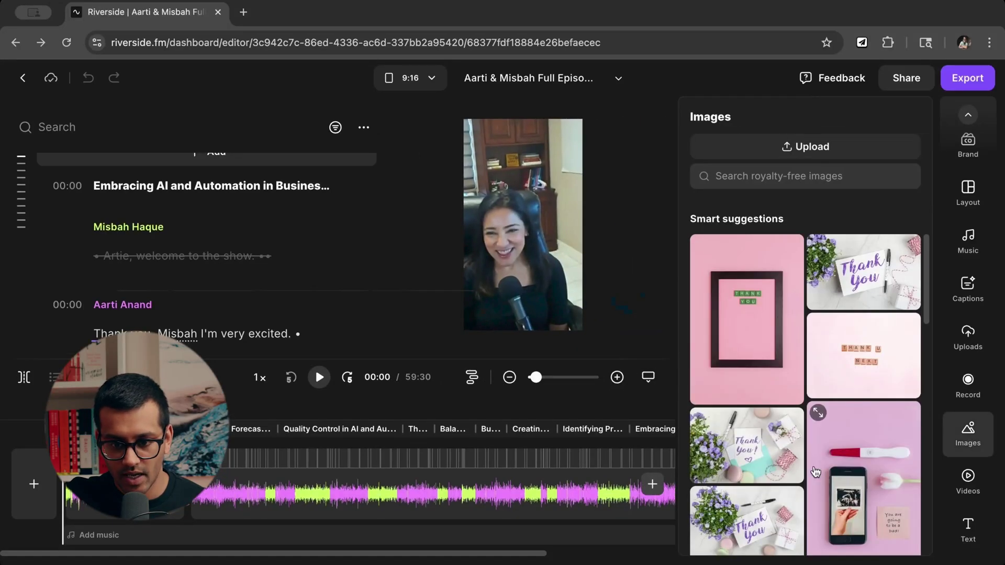
scroll(815, 472, "down", 10)
scroll(815, 472, "down", 5)
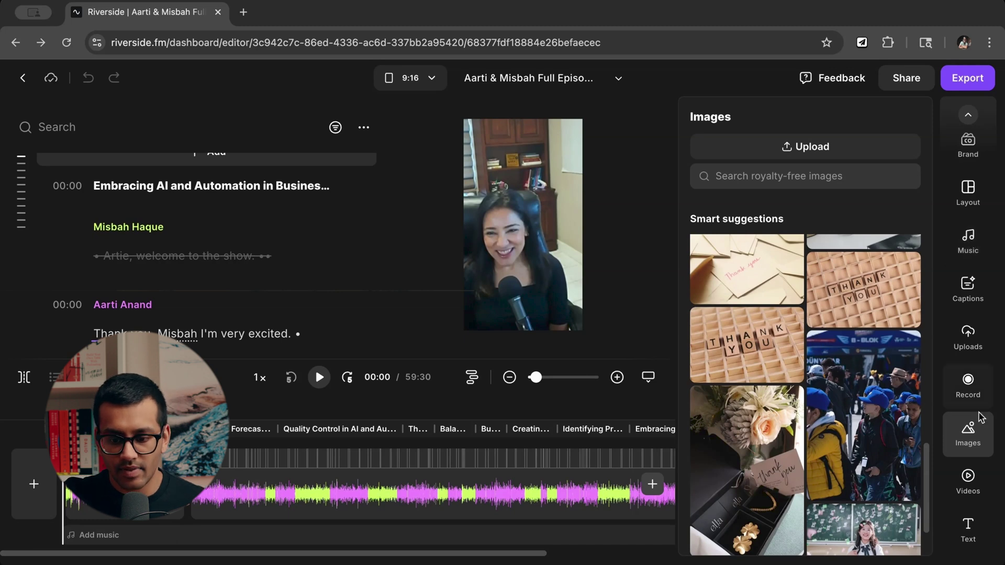
scroll(851, 477, "down", 1)
scroll(852, 478, "down", 2)
scroll(837, 367, "down", 1)
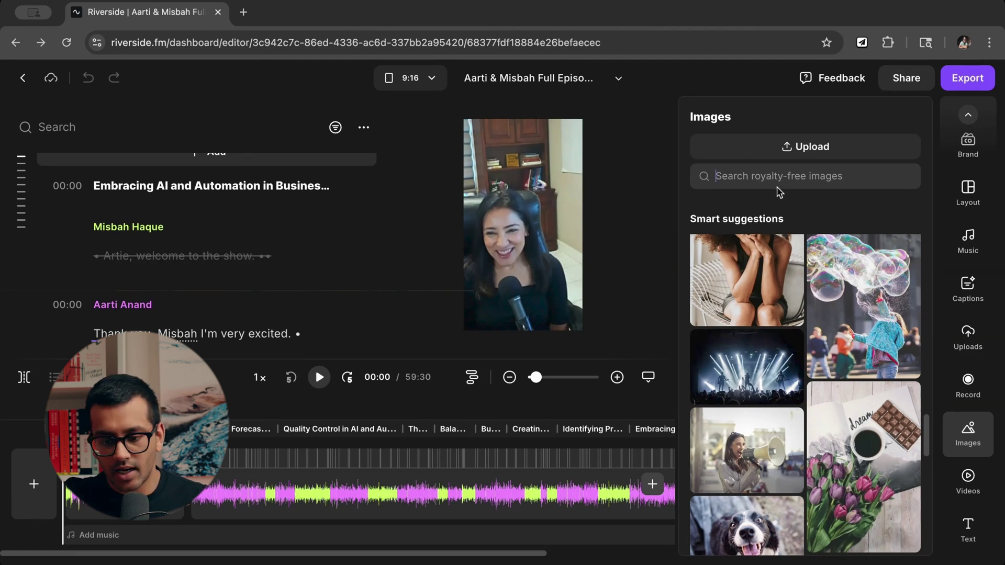
left_click(969, 478)
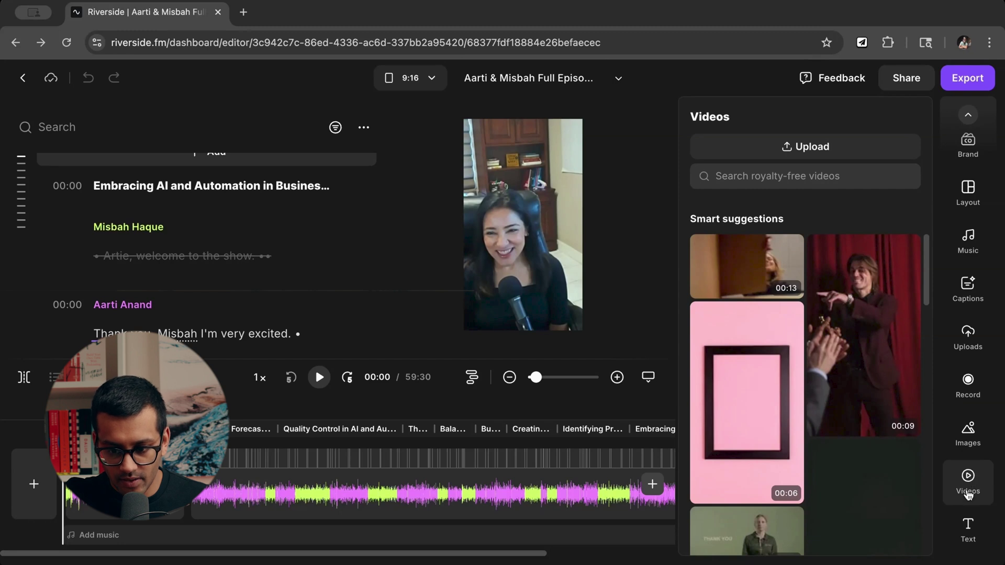
Browse the Smart suggestions stock video clips, then bring up the Text styles panel.
left_click(967, 488)
left_click(968, 487)
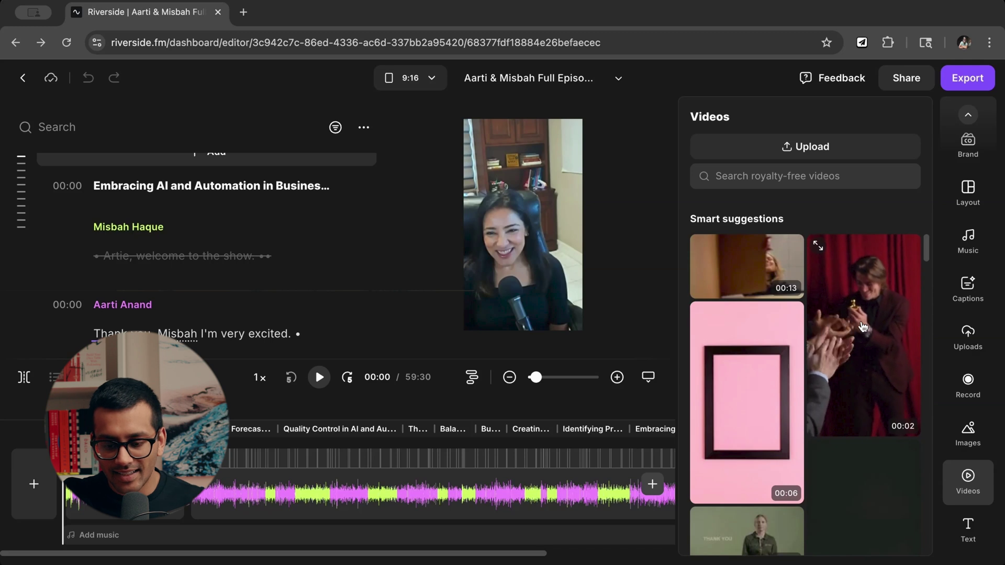
scroll(863, 345, "down", 5)
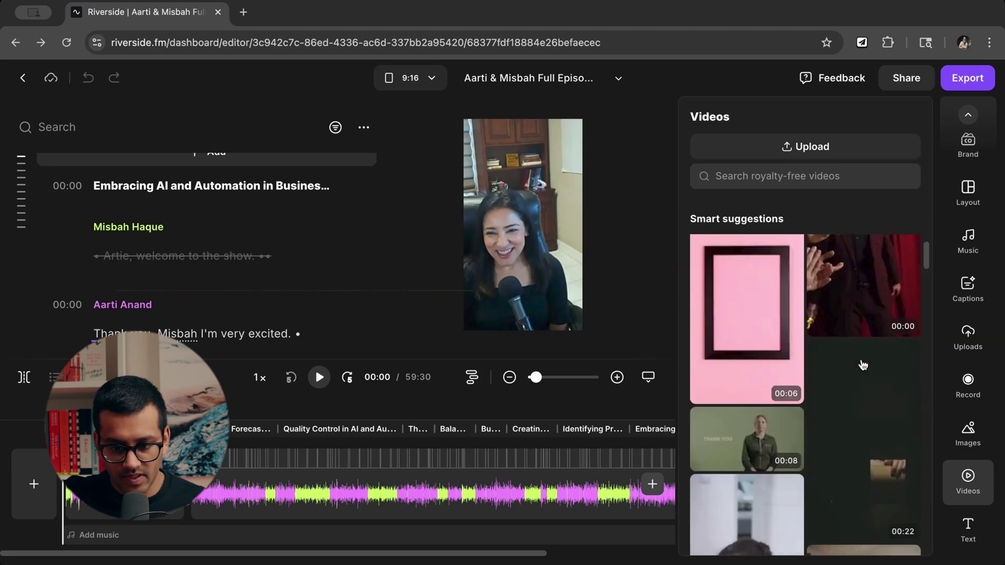
scroll(863, 364, "down", 5)
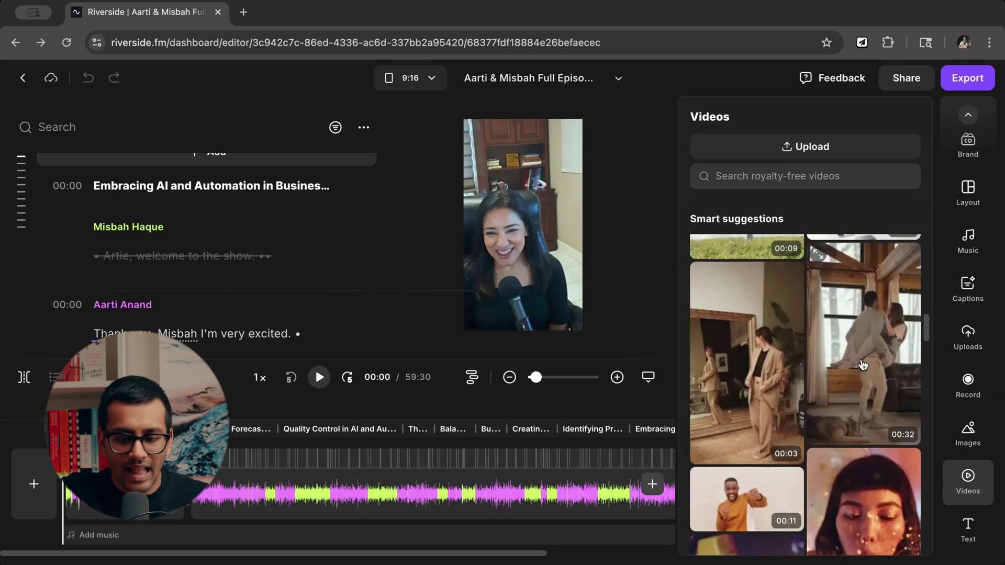
scroll(859, 393, "down", 8)
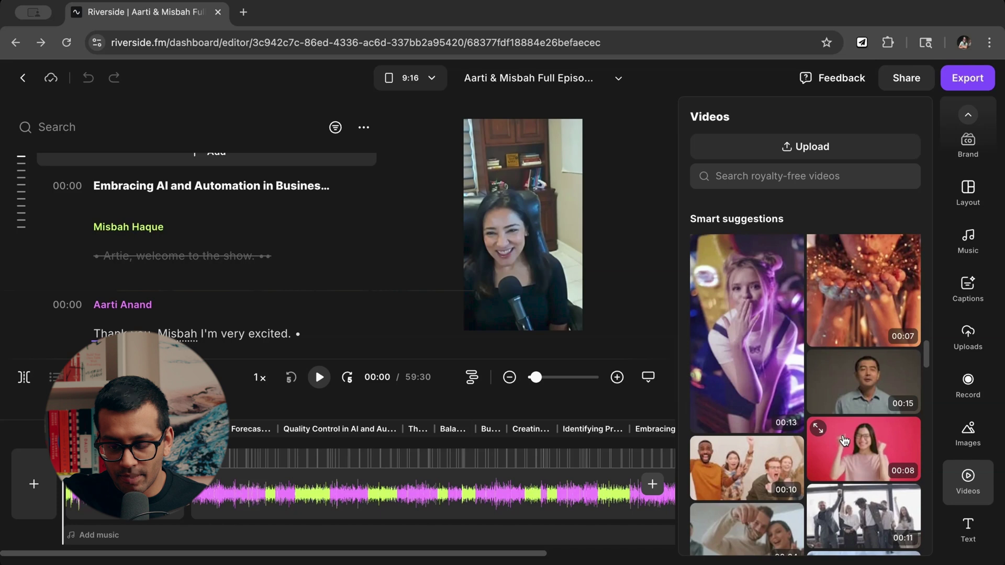
scroll(844, 442, "down", 10)
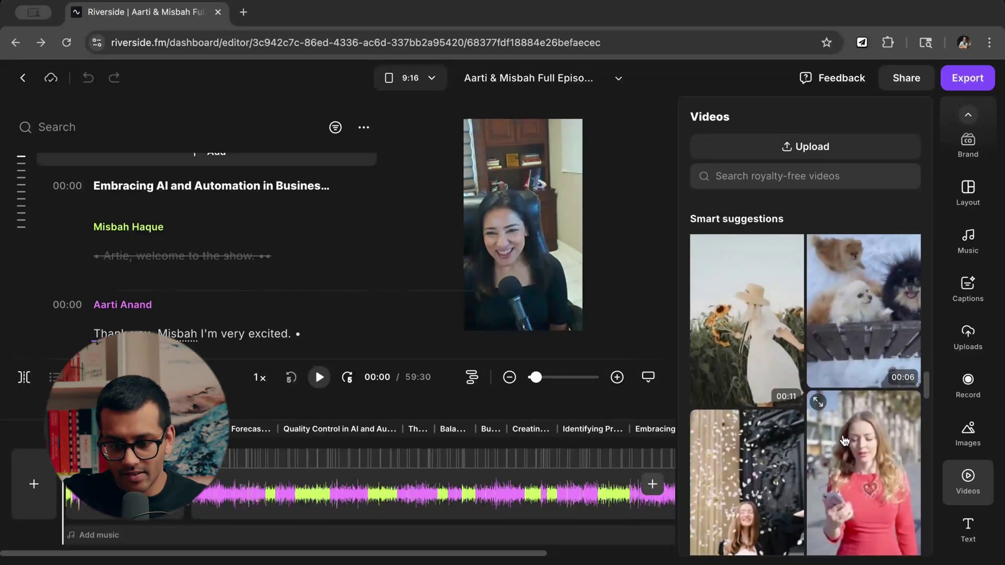
scroll(844, 441, "down", 2)
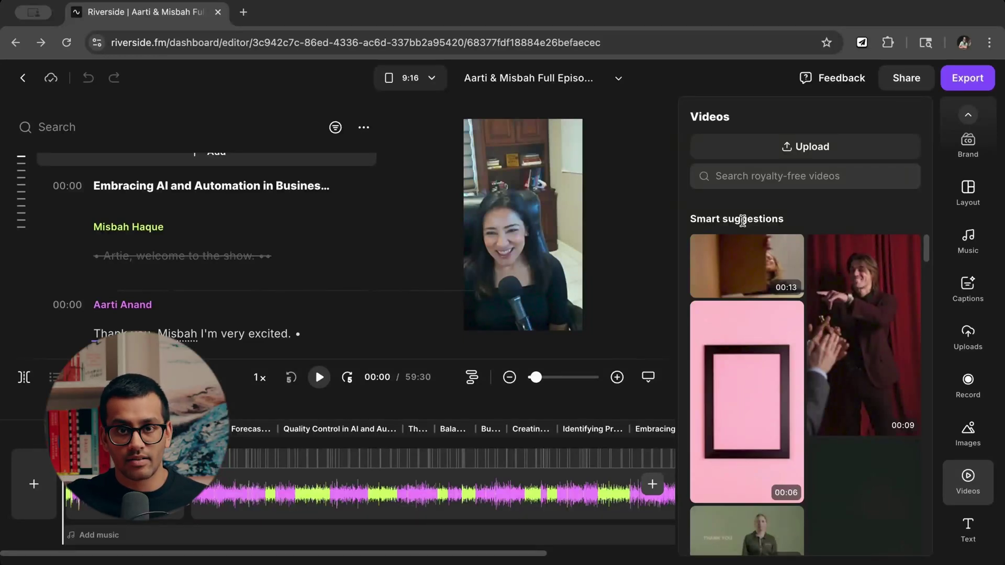
mouse_move(820, 381)
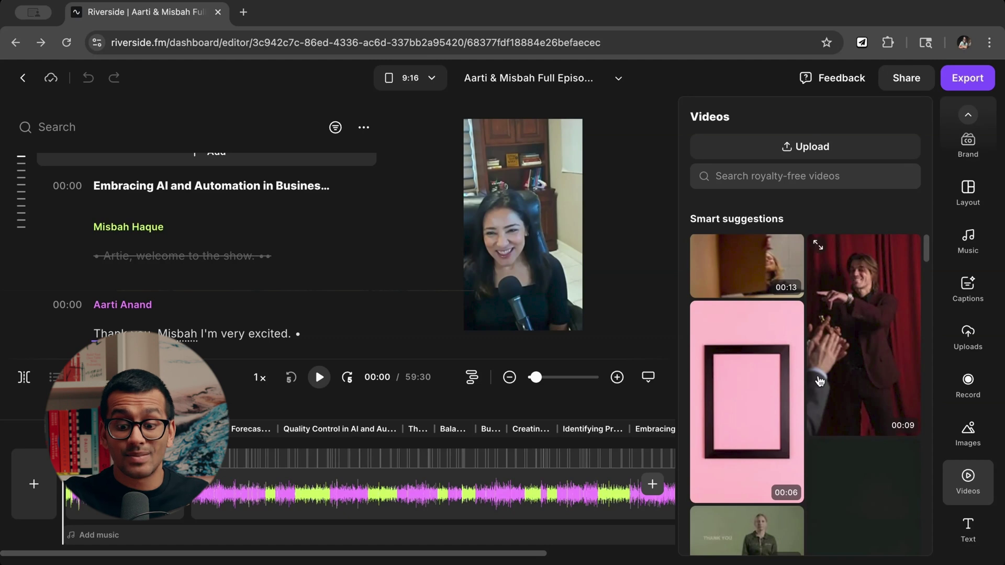
scroll(819, 381, "down", 10)
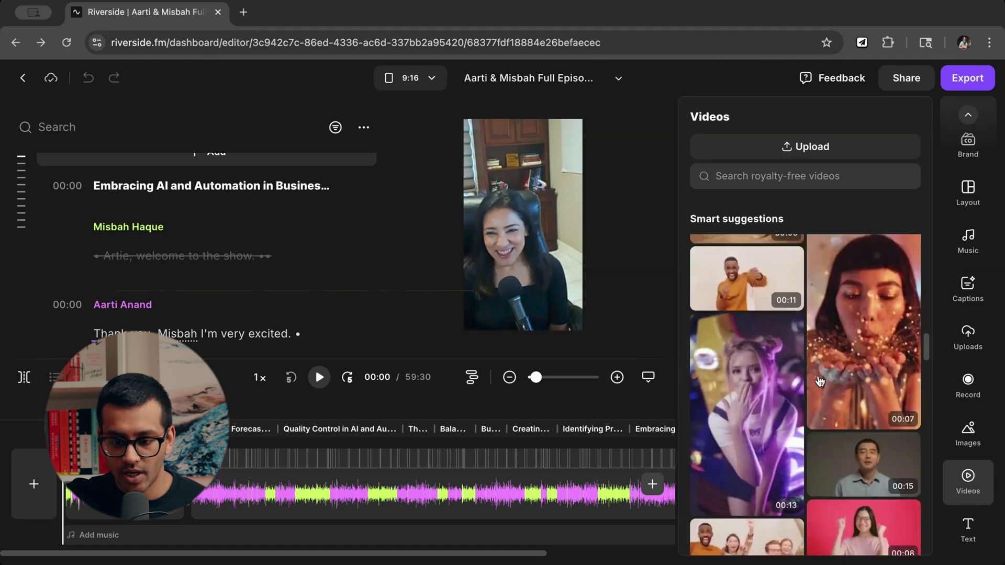
scroll(819, 381, "down", 5)
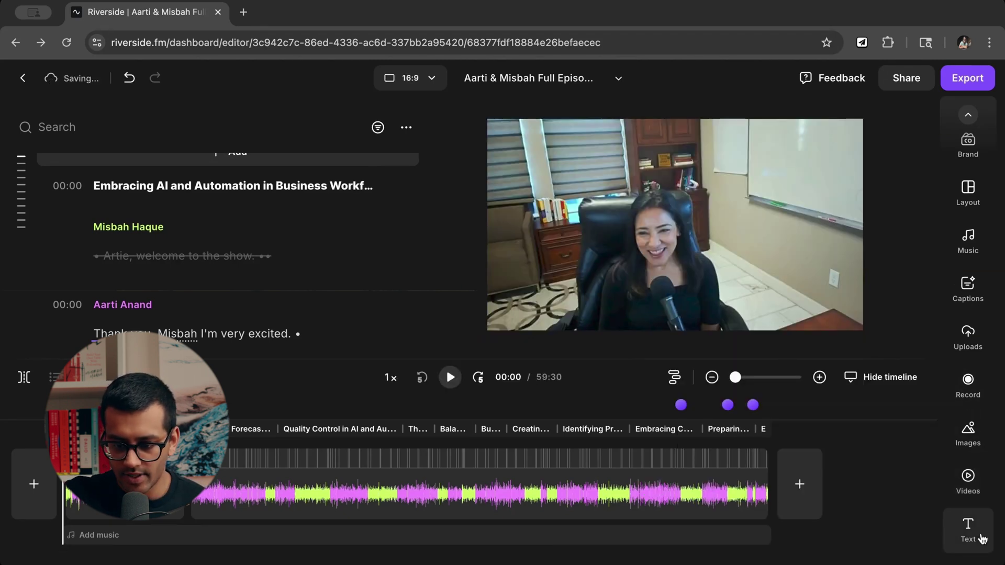
left_click(982, 539)
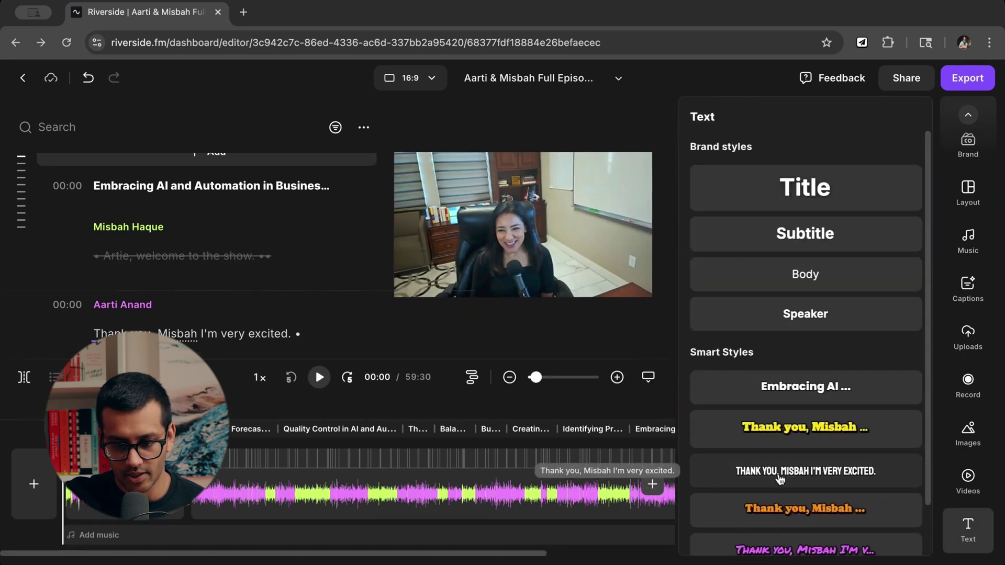
Look through the Brand and Smart text styles, then dismiss the Text panel with Escape.
scroll(778, 478, "down", 2)
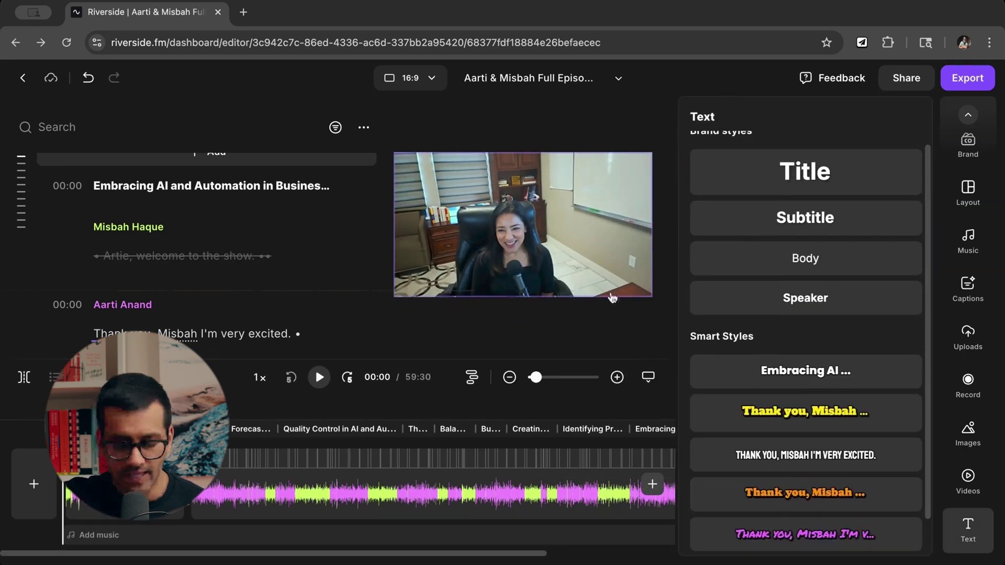
scroll(858, 419, "down", 2)
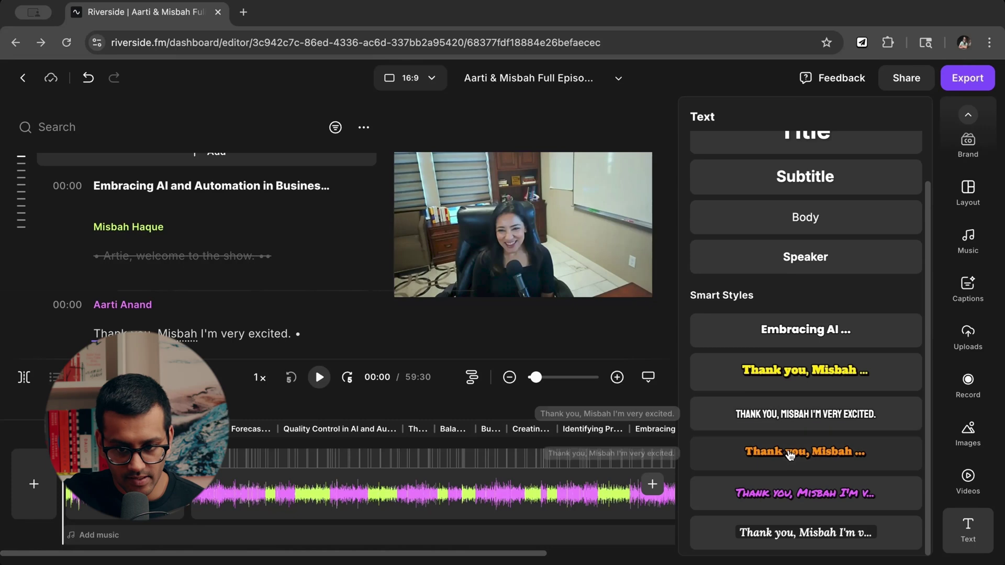
scroll(864, 314, "up", 2)
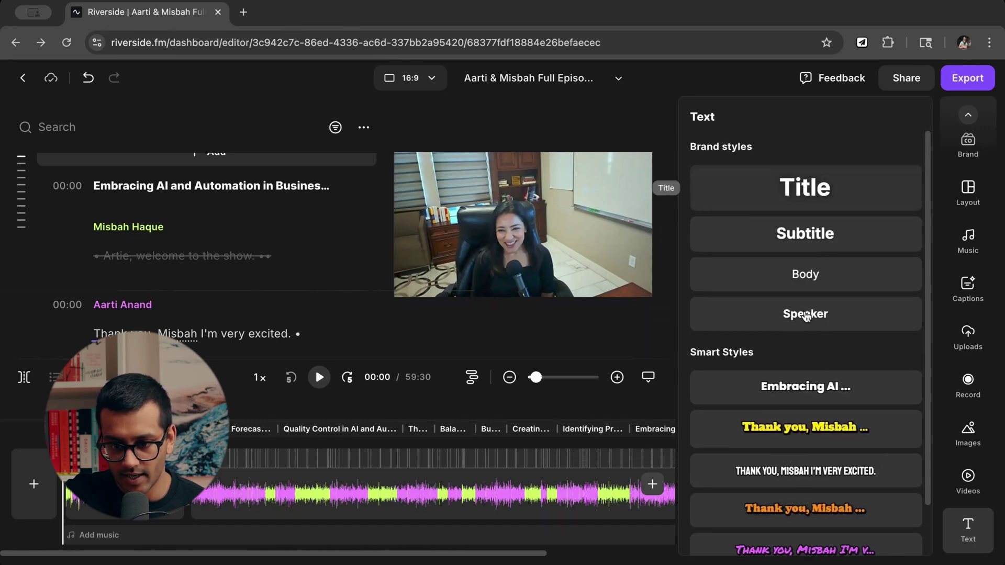
scroll(799, 308, "down", 2)
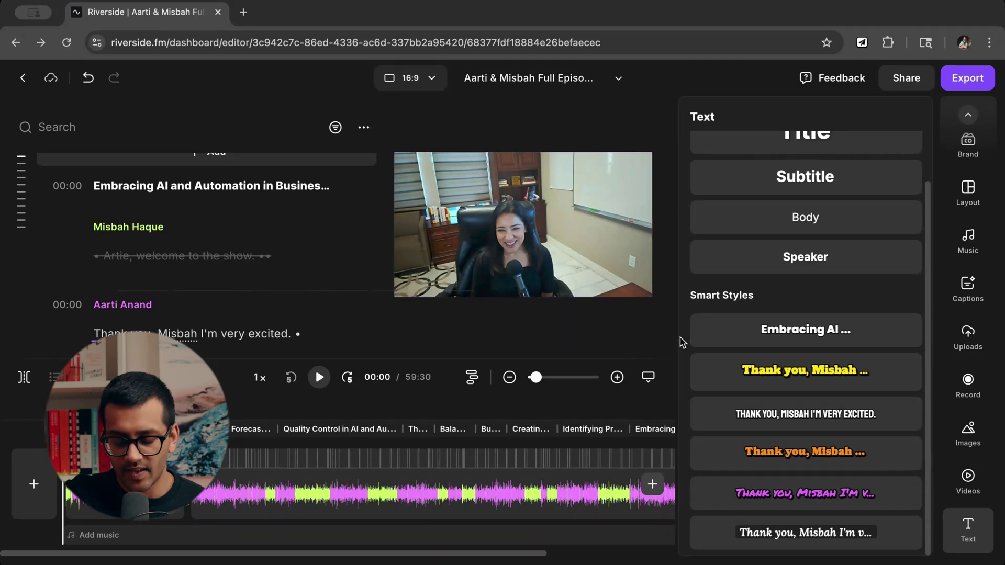
key("Escape")
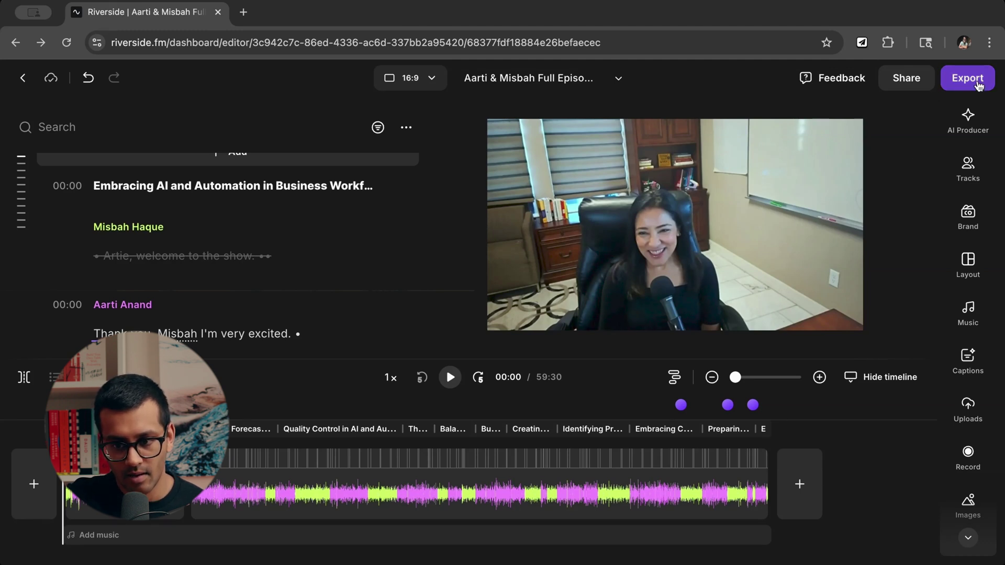
Copy the episode's Share preview link and dismiss the Share preview popover.
left_click(916, 82)
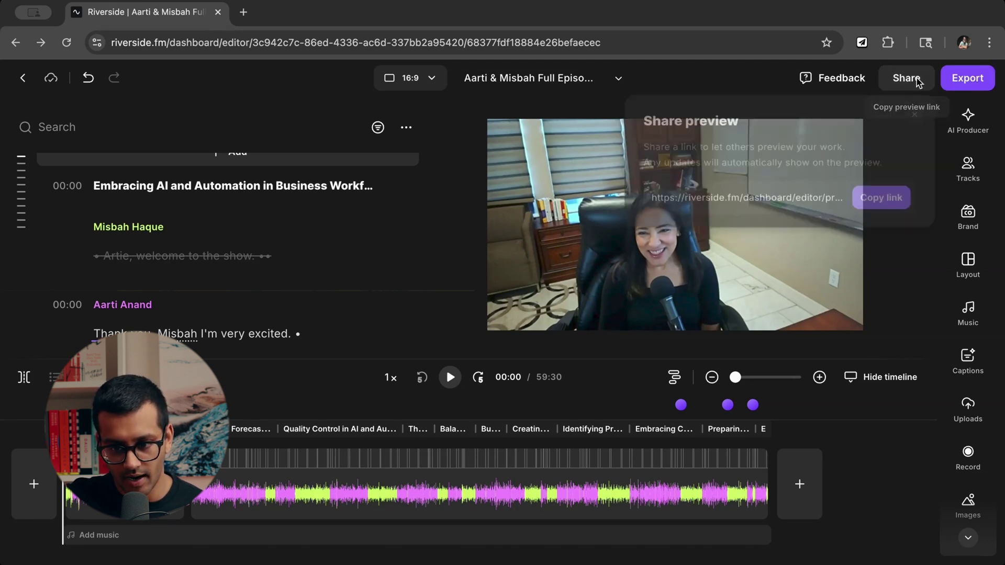
left_click(880, 210)
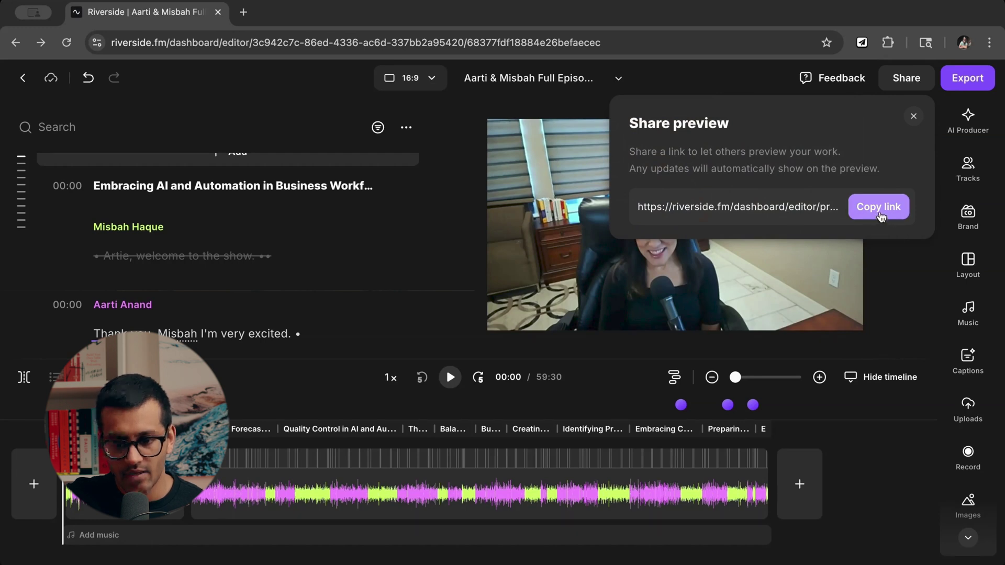
left_click(901, 276)
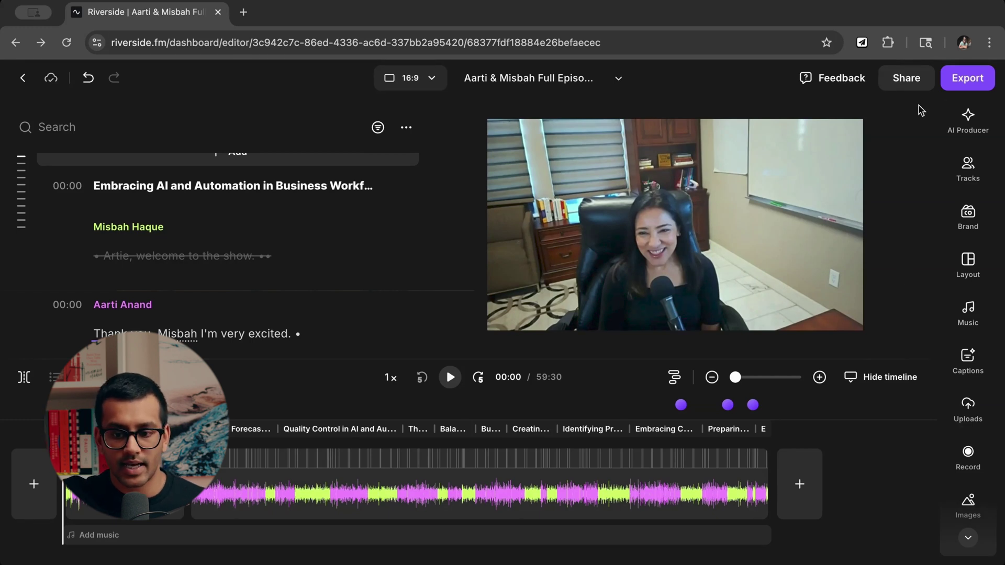
left_click(913, 85)
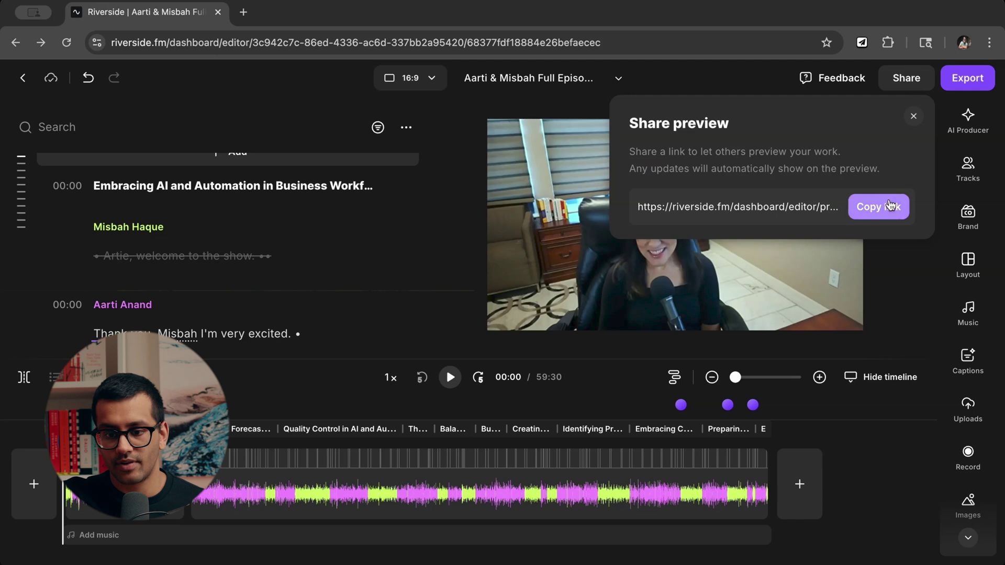
left_click(893, 216)
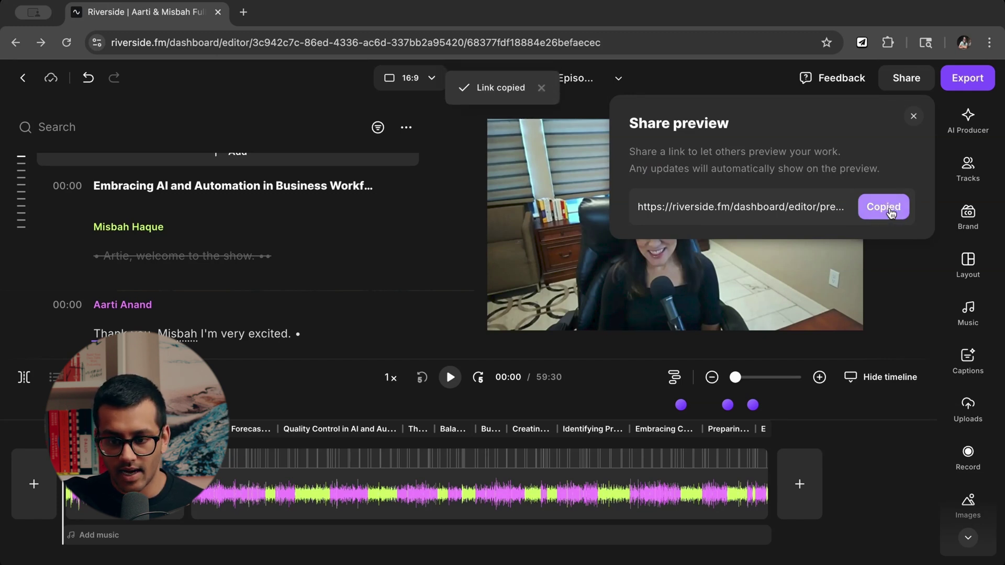
left_click(438, 291)
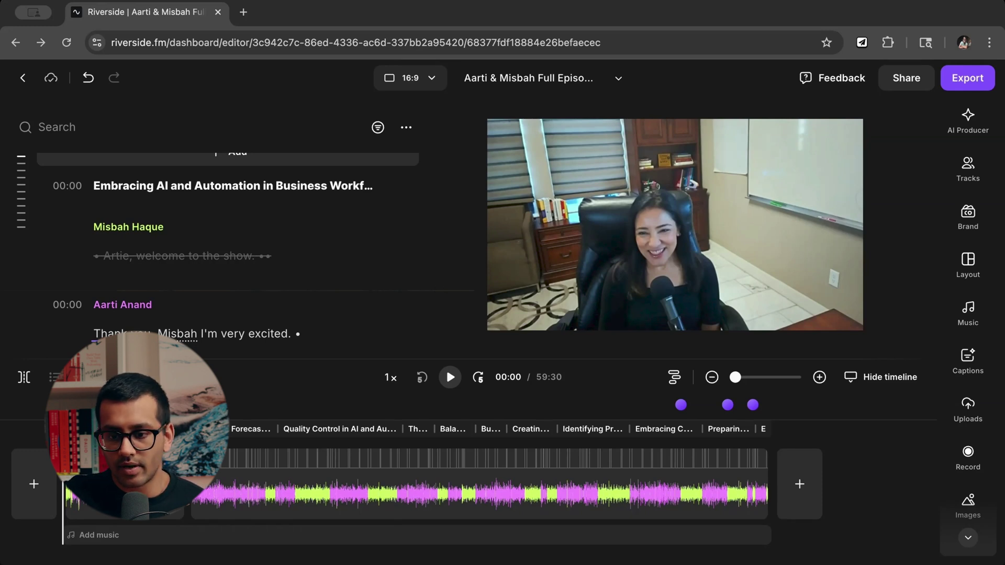
scroll(869, 403, "up", 3)
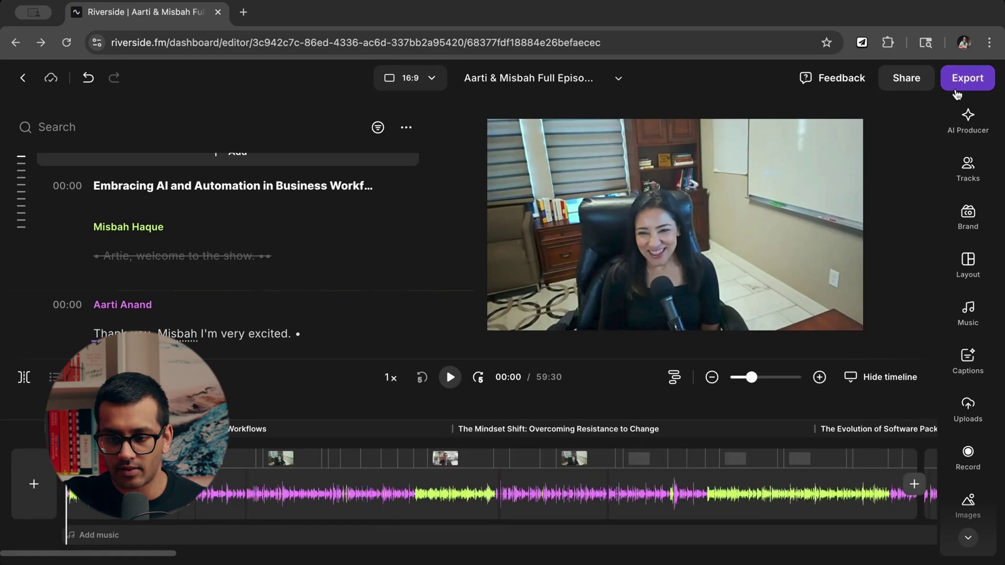
In Export Options, set Video quality to 2160p 4K and switch off Remove watermark.
left_click(957, 86)
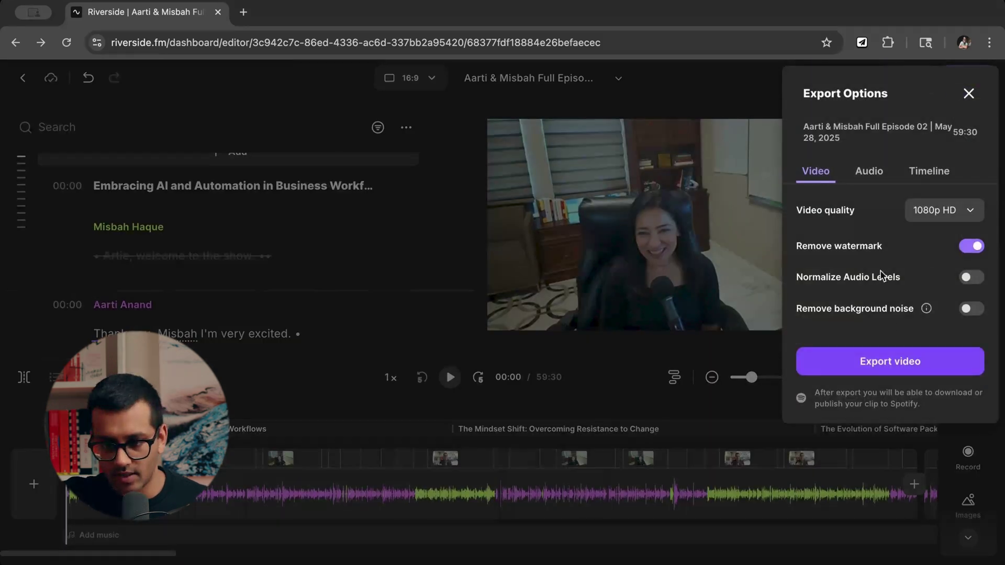
left_click(930, 221)
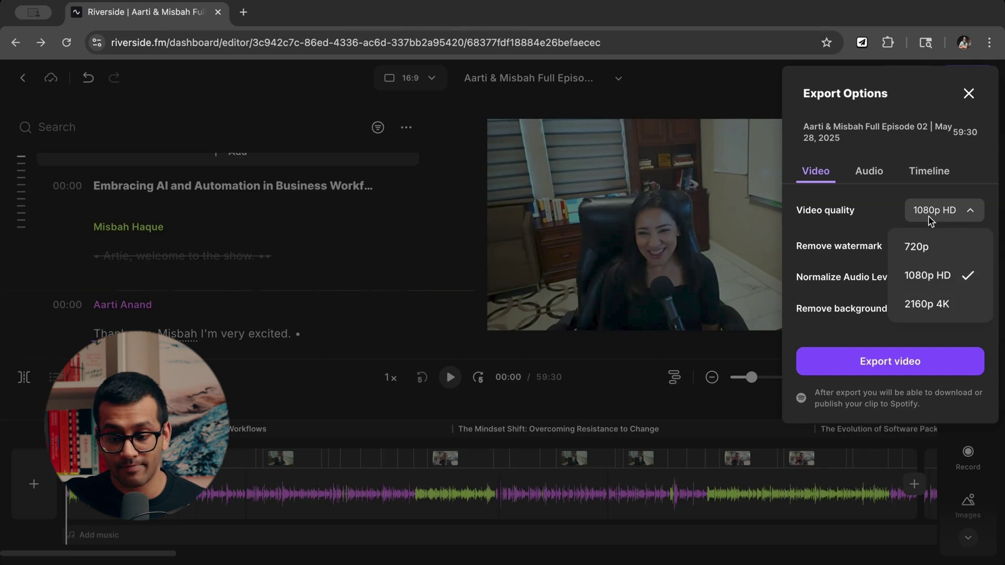
left_click(931, 303)
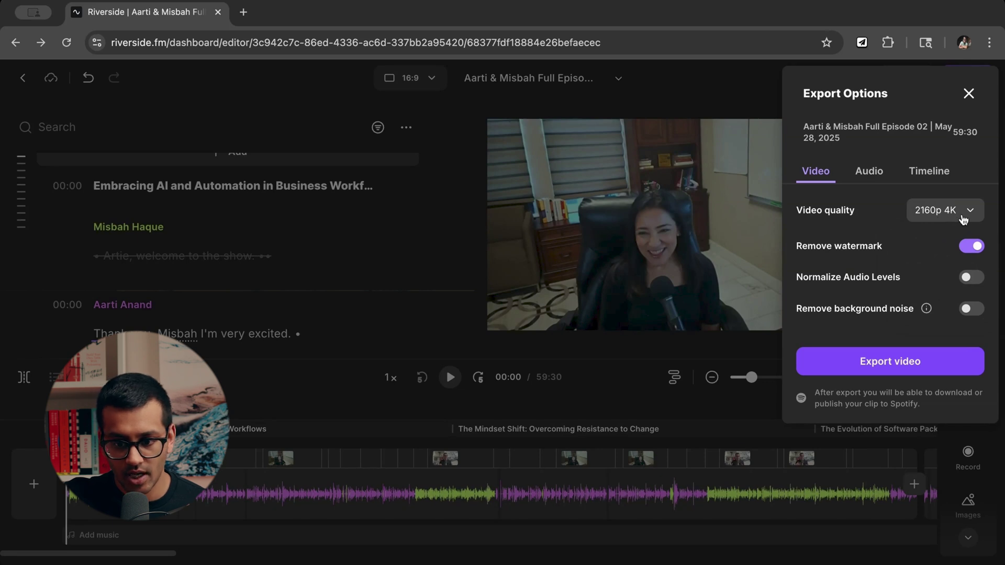
left_click(977, 253)
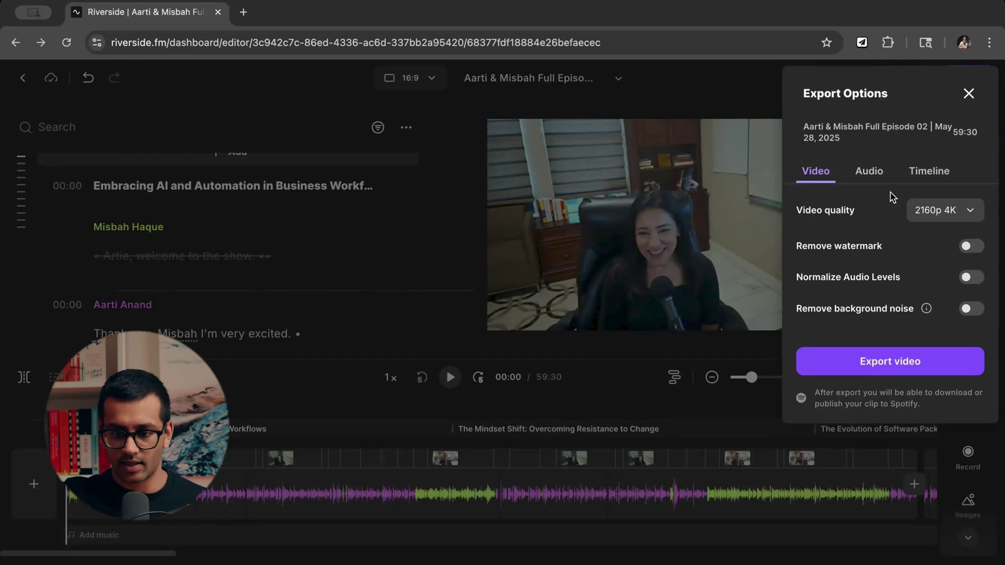
Try Normalize Audio Levels and Remove background noise, leaving both switched off.
left_click(973, 278)
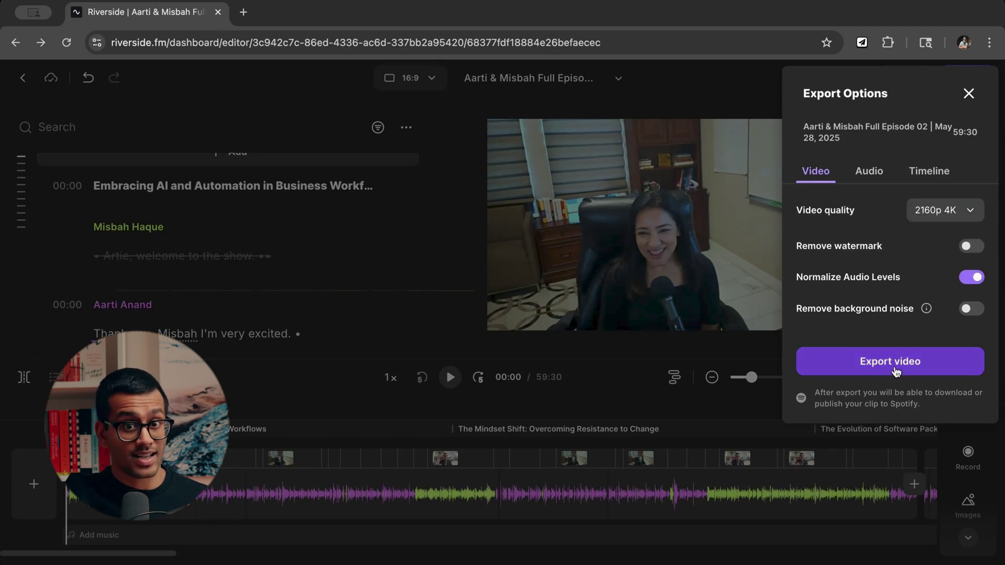
left_click(972, 311)
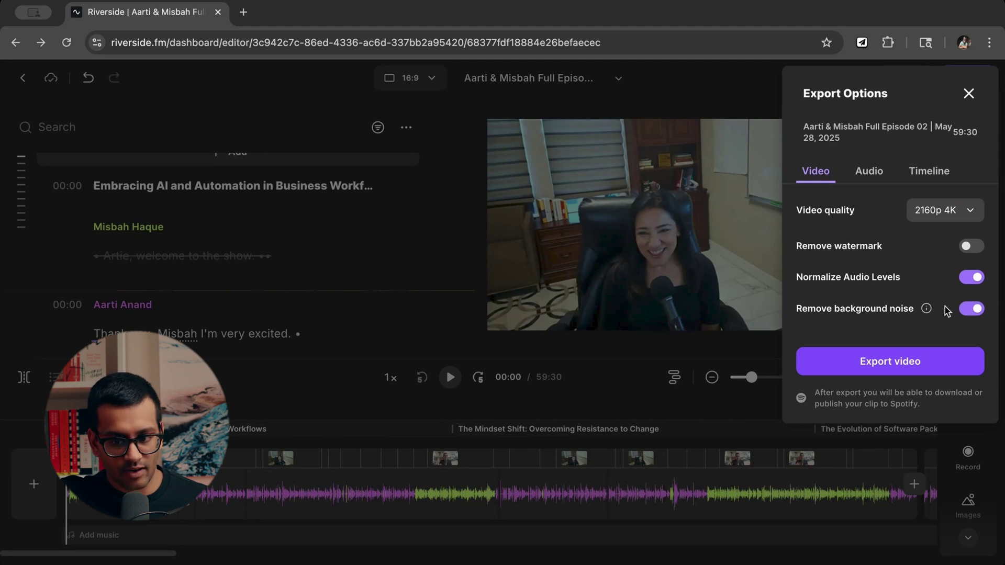
left_click(976, 306)
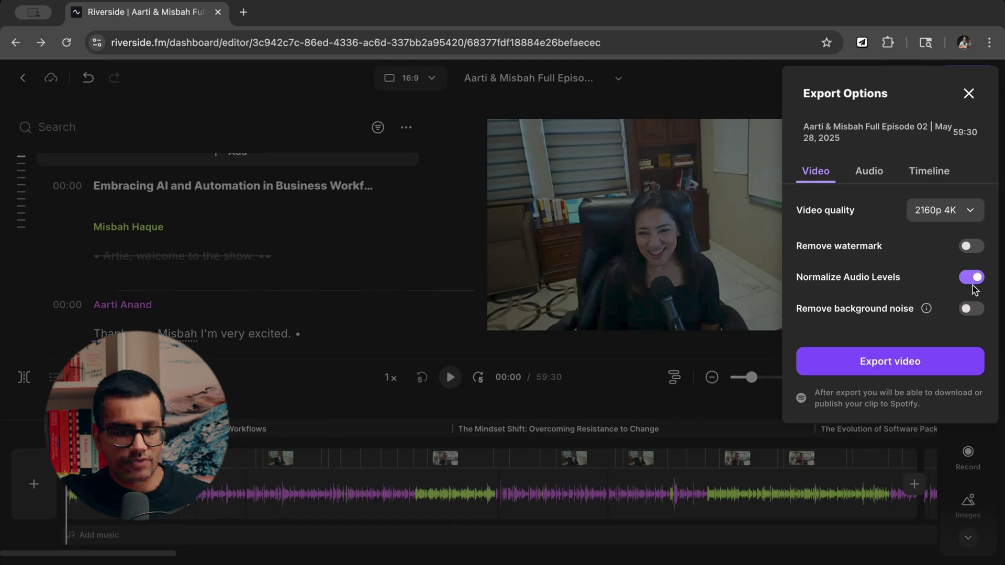
left_click(972, 282)
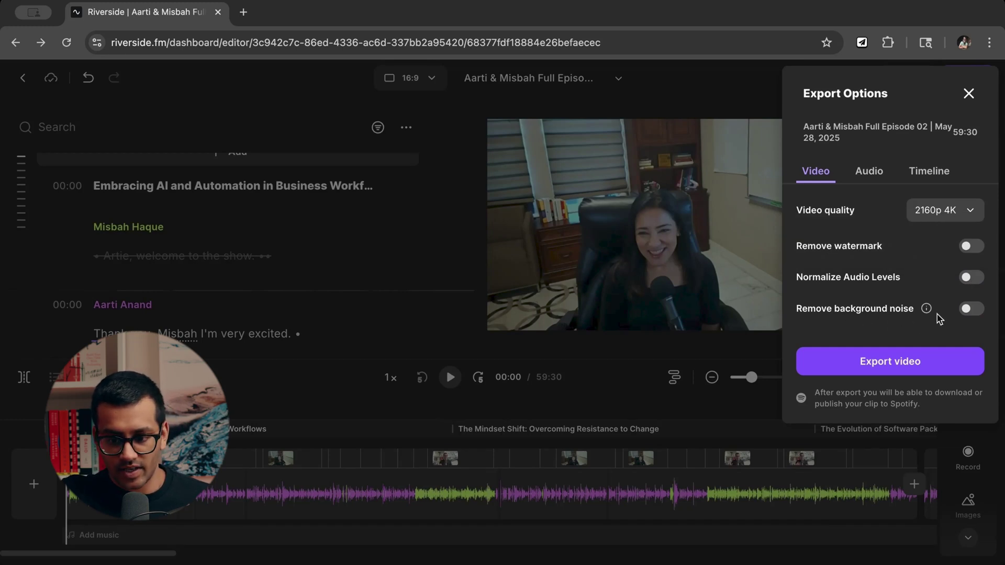
mouse_move(927, 312)
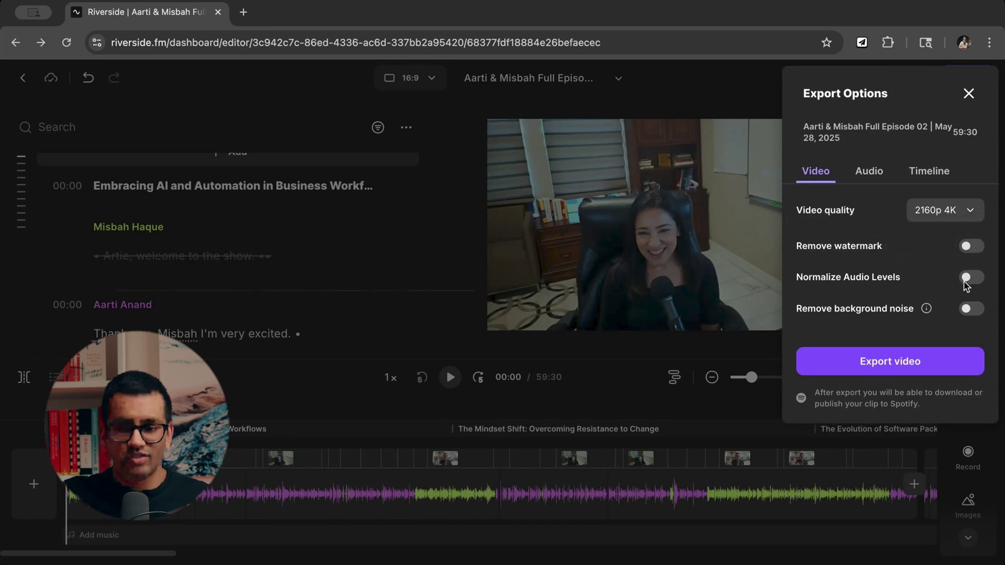
Dismiss Export Options, returning to the 16:9 editor with transcript, preview and timeline.
triple_click(853, 279)
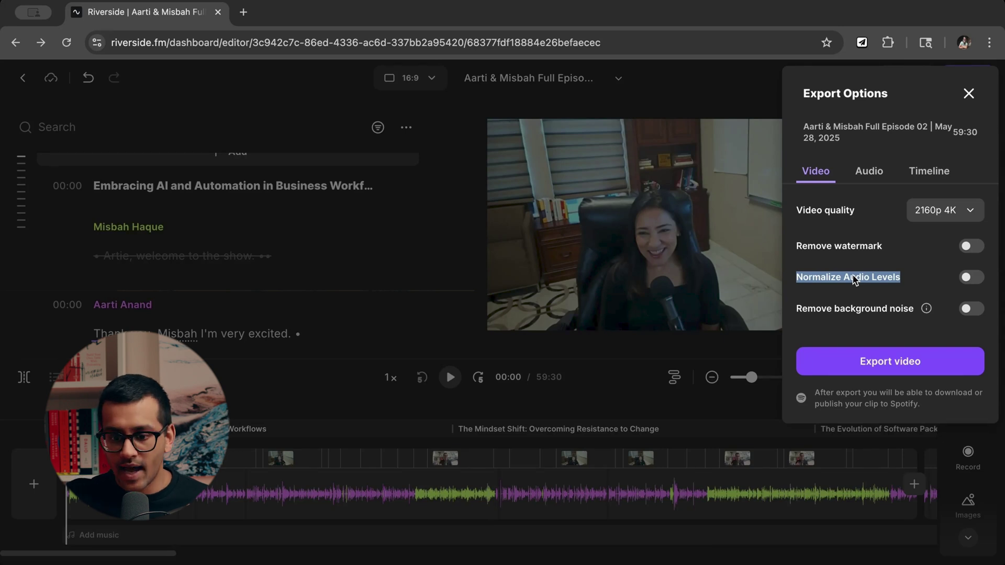
mouse_move(972, 279)
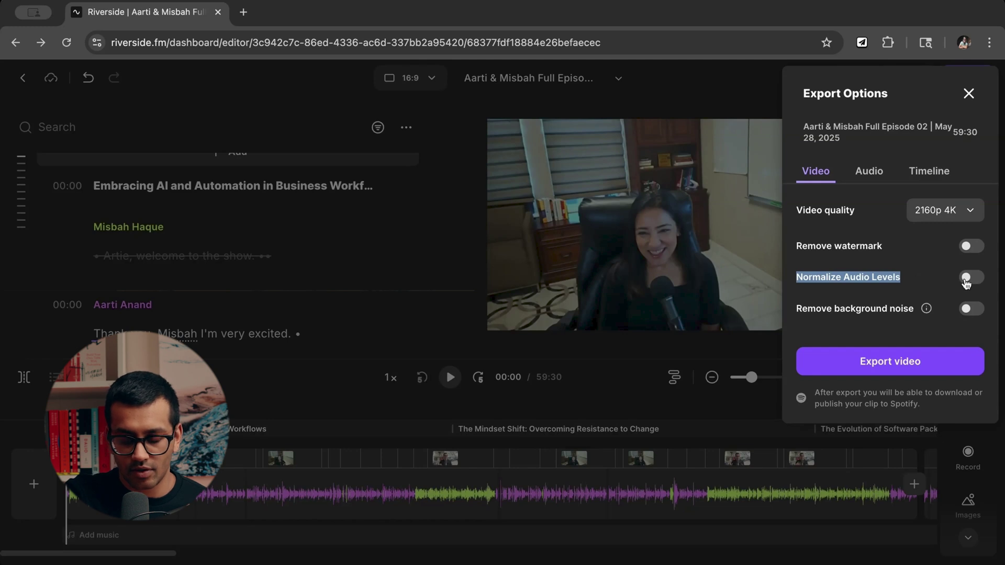
left_click(781, 262)
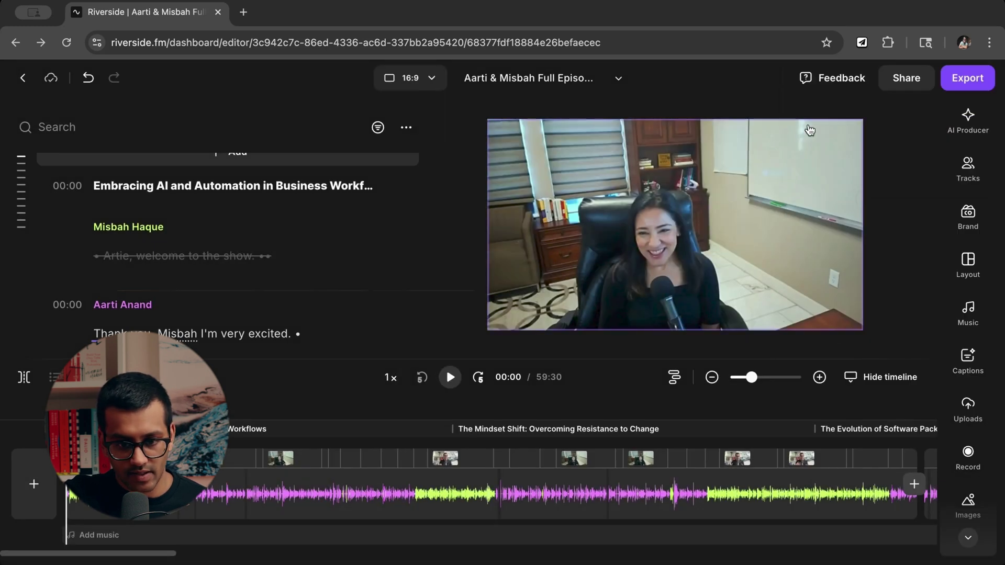
Check the second speaker track's Volume and Magic Audio settings, then reopen Export Options.
left_click(666, 213)
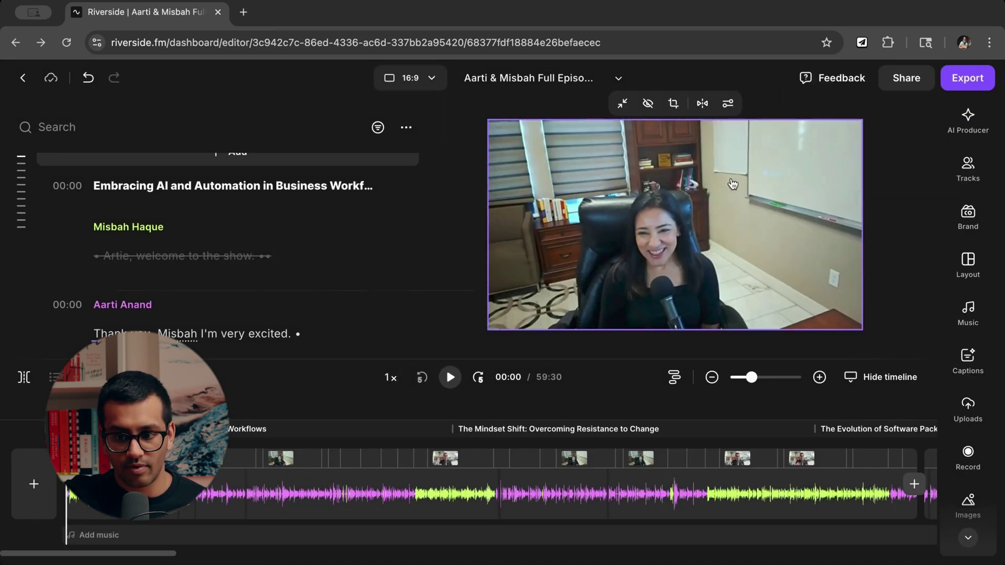
left_click(968, 170)
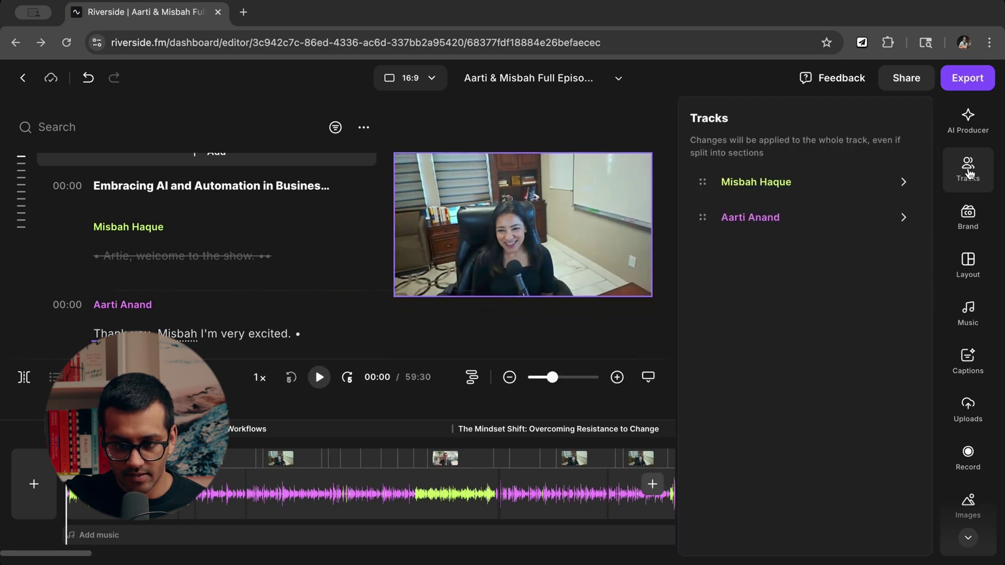
left_click(911, 218)
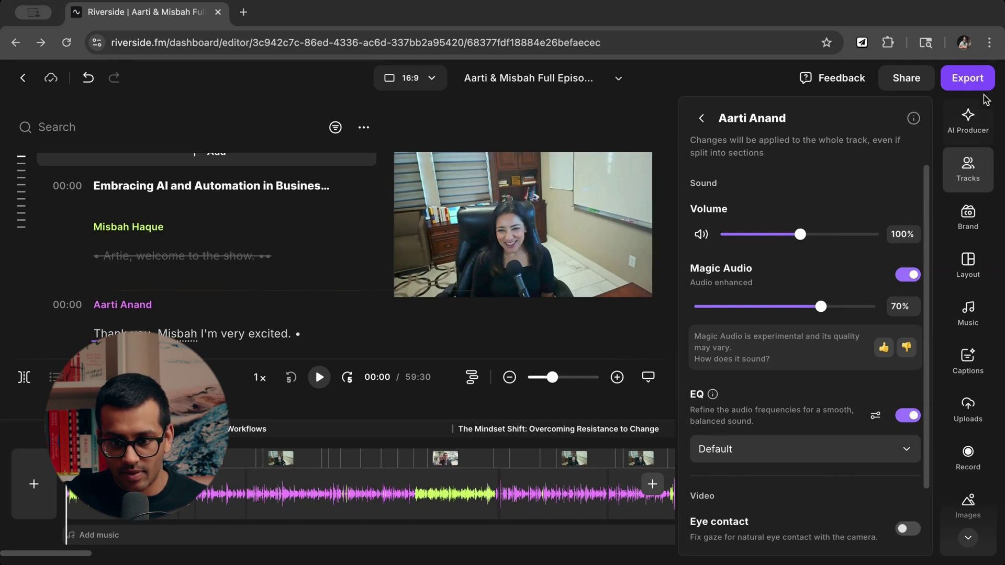
left_click(967, 78)
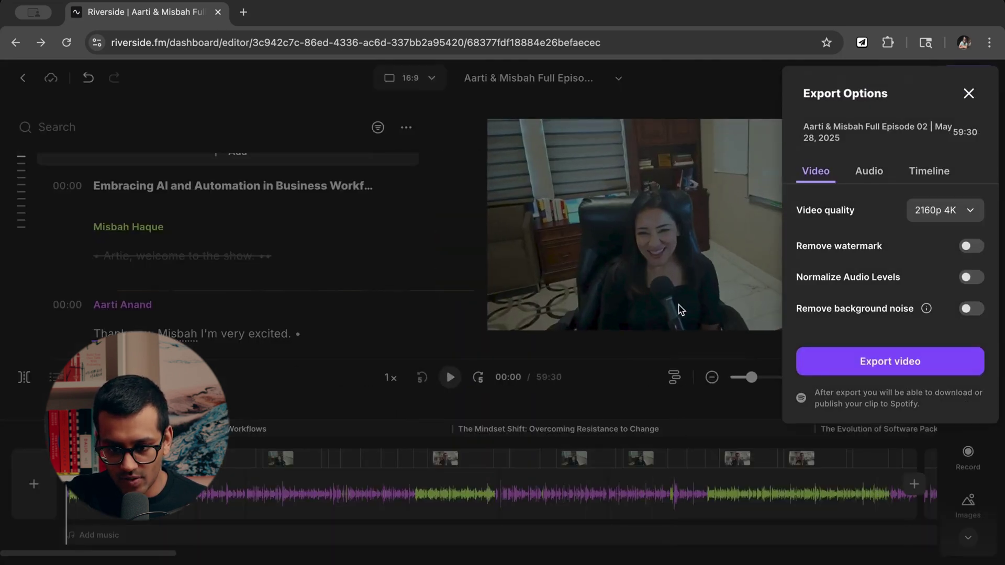
Turn on Normalize Audio Levels and set the audio-only export to WAV HD after trying MP3.
left_click(971, 278)
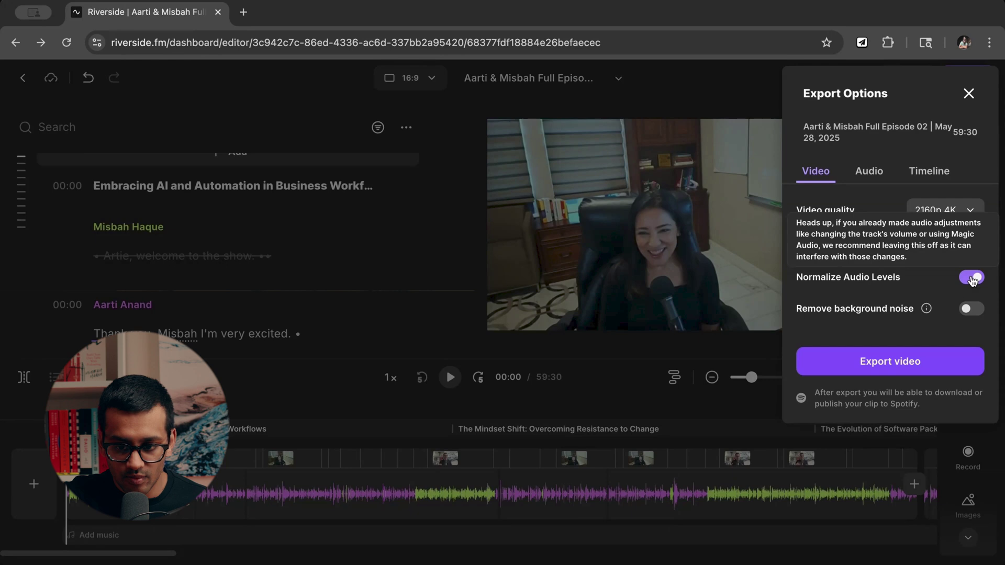
left_click(869, 177)
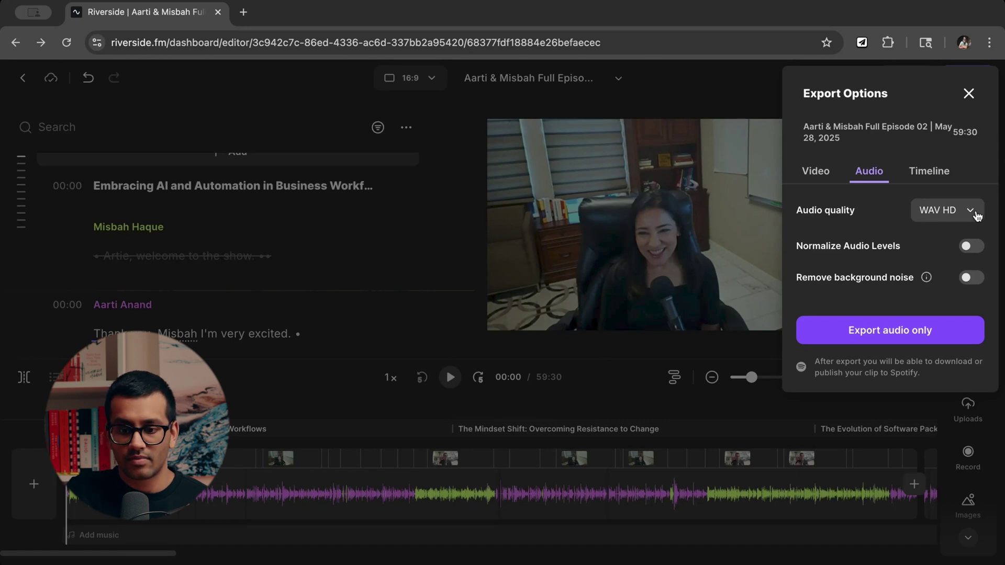
left_click(976, 216)
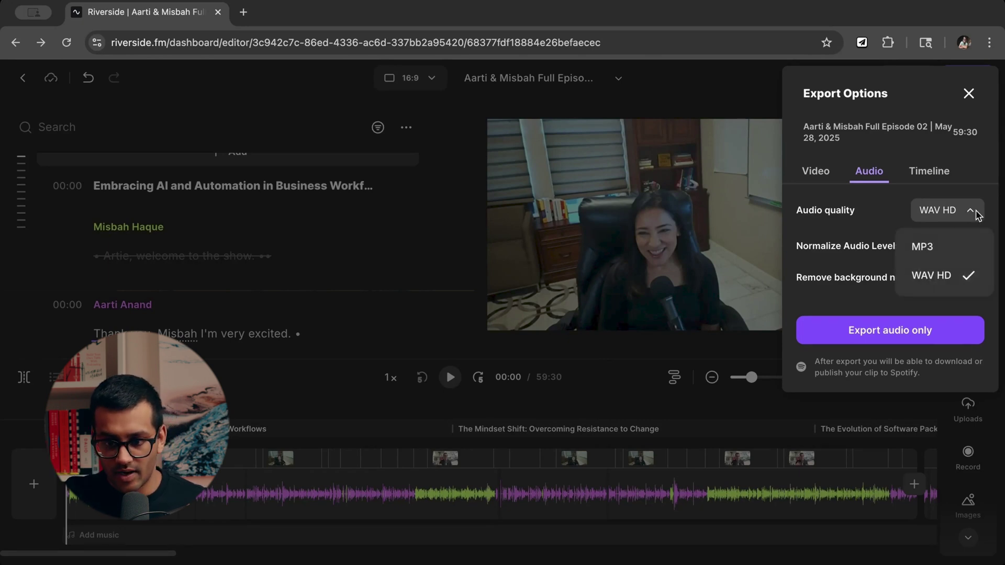
left_click(951, 251)
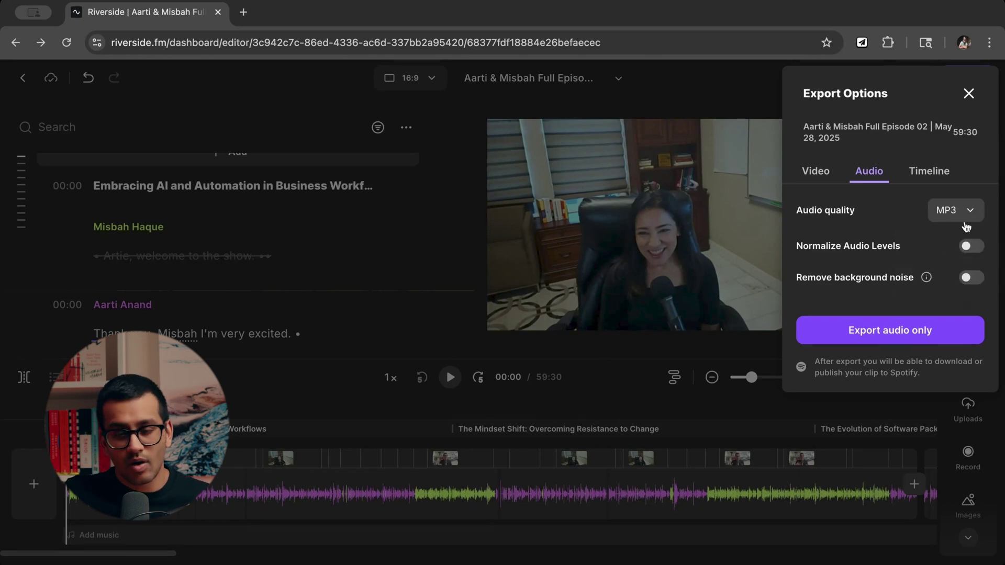
left_click(947, 214)
left_click(941, 280)
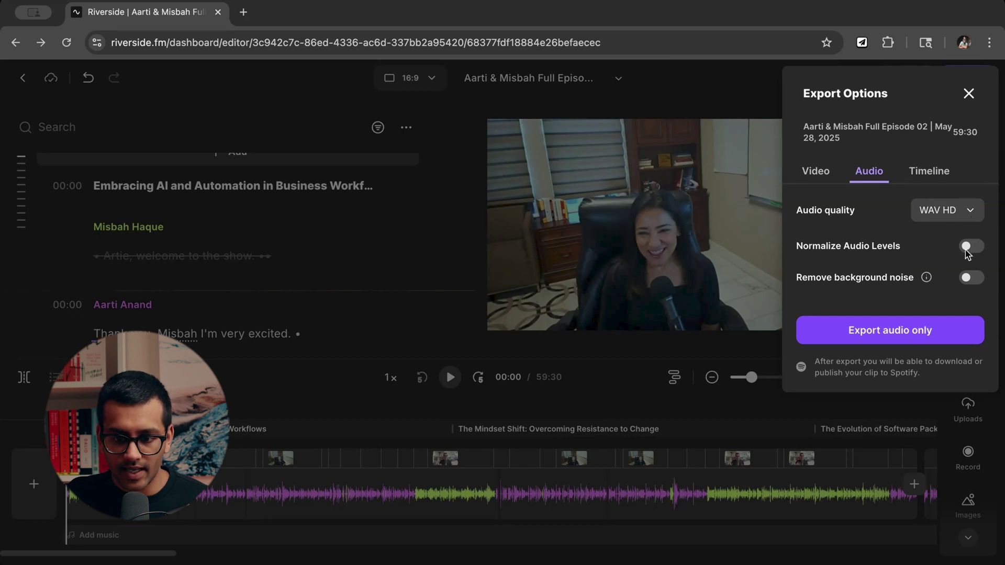
Show the Timeline export options: Premiere format with comments, markers and chapters.
left_click(815, 173)
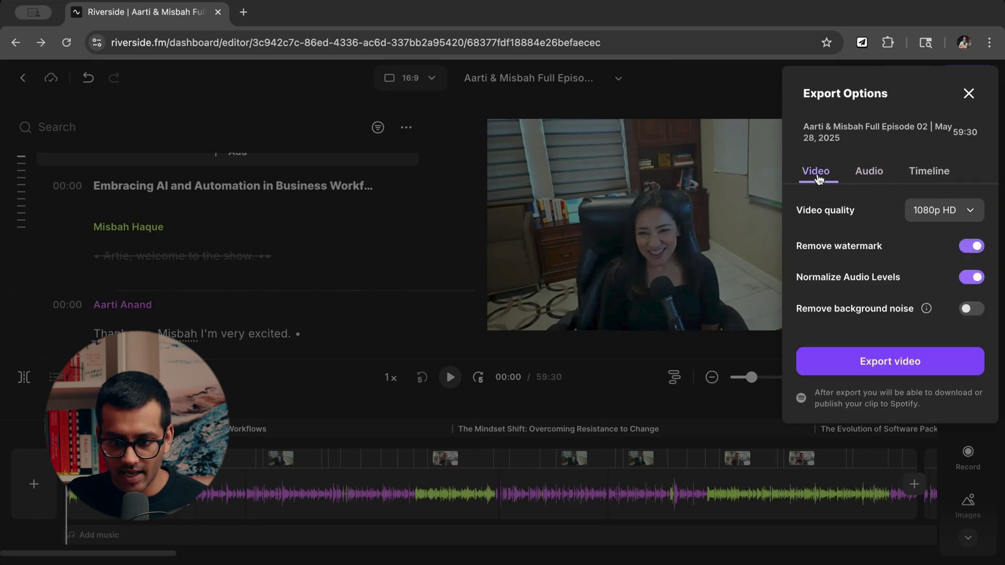
left_click(871, 175)
left_click(926, 177)
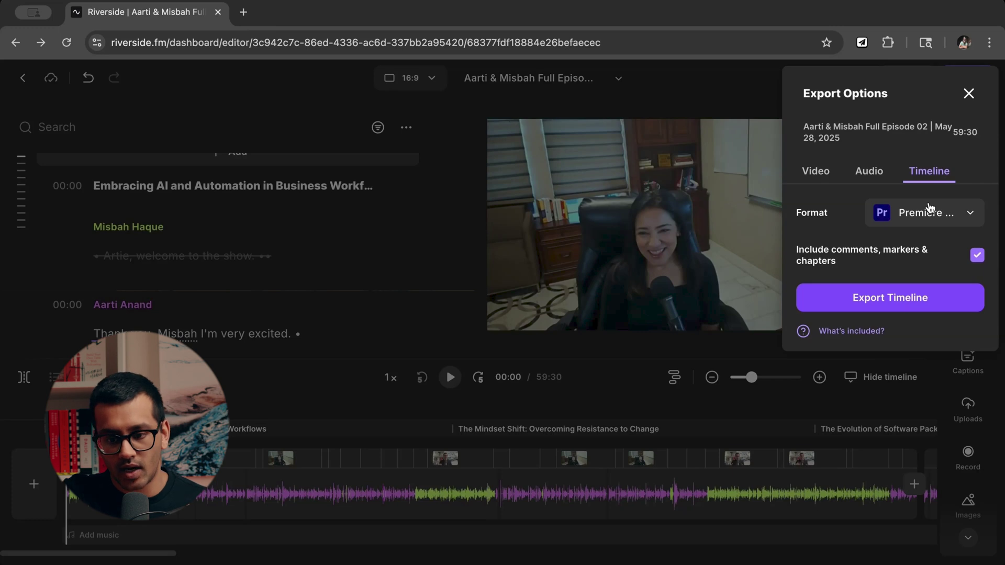
left_click(932, 216)
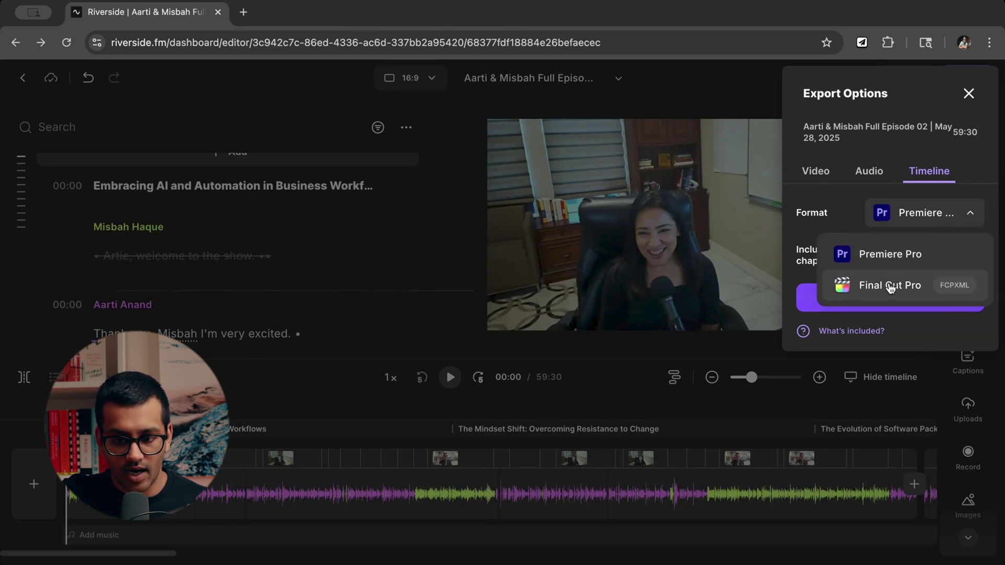
left_click(935, 218)
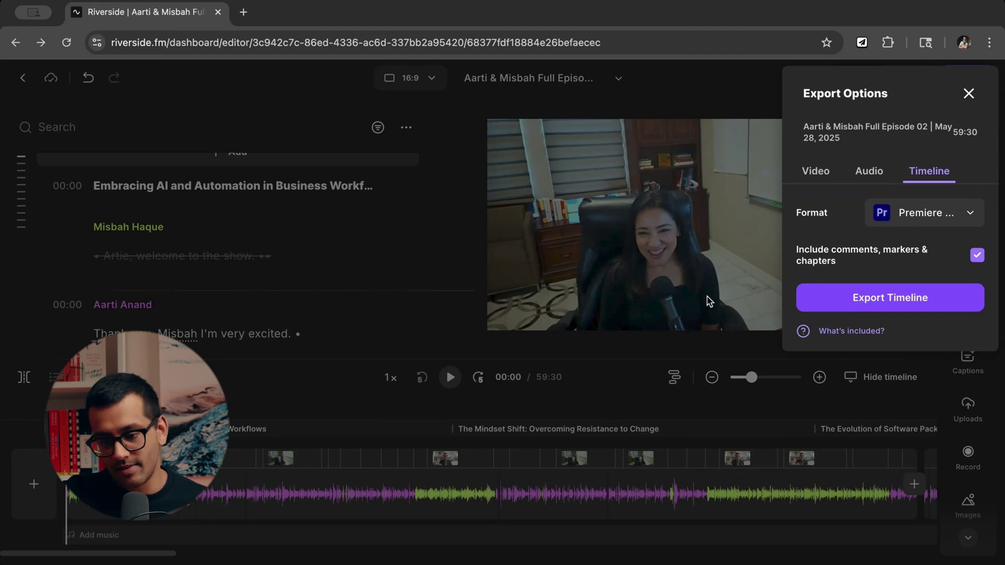
left_click(919, 226)
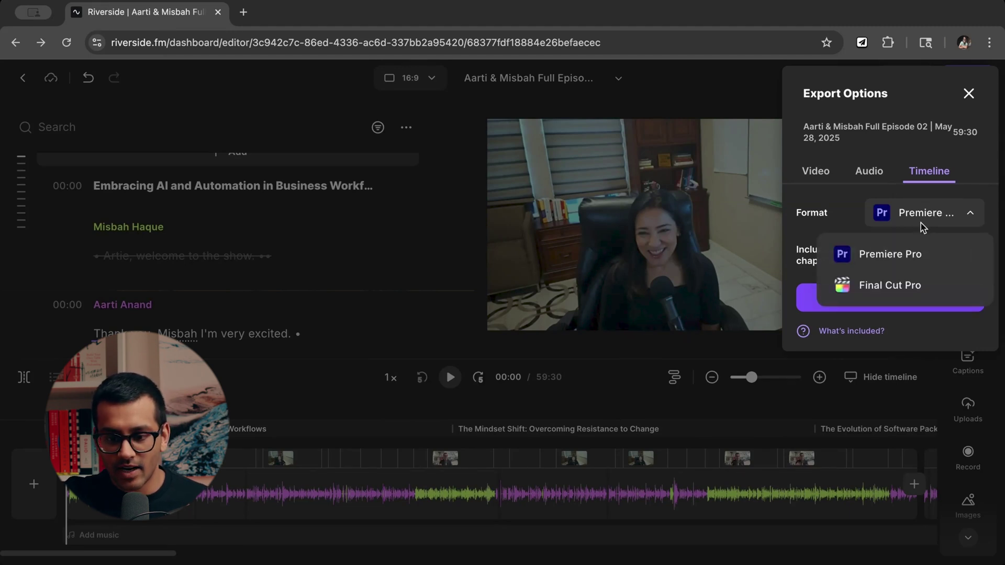
left_click(892, 271)
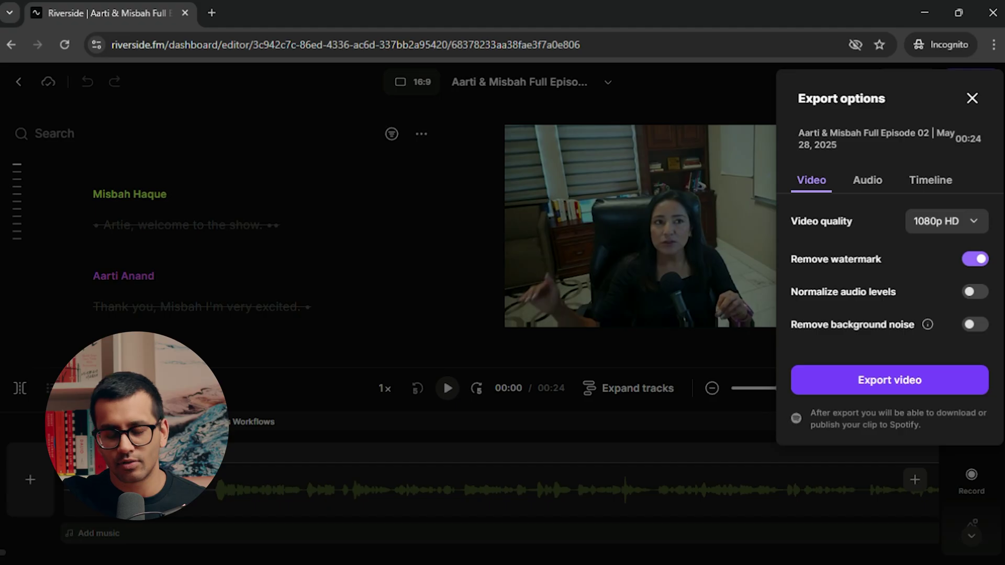
Set the timeline export format to Final Cut Pro.
left_click(932, 189)
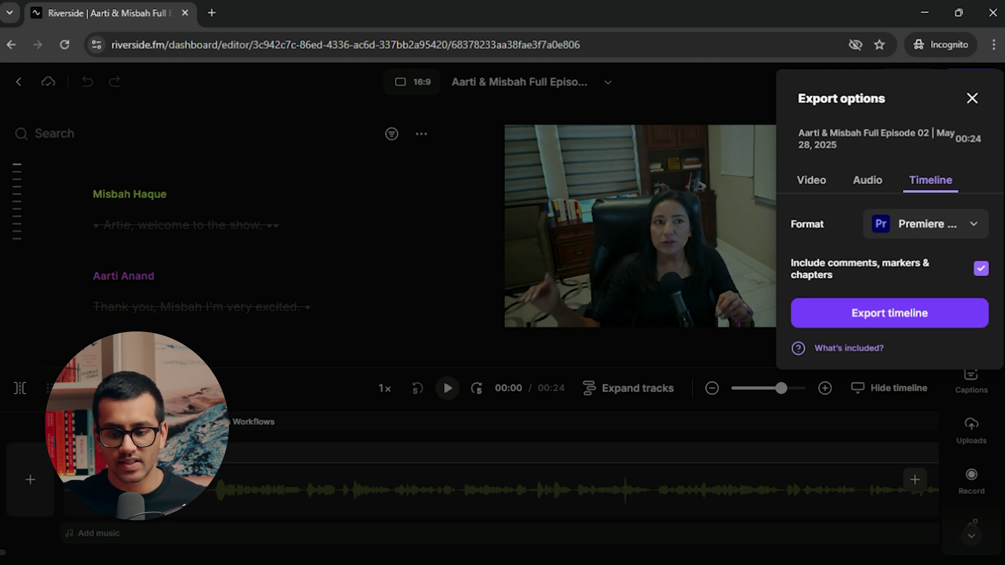
left_click(944, 225)
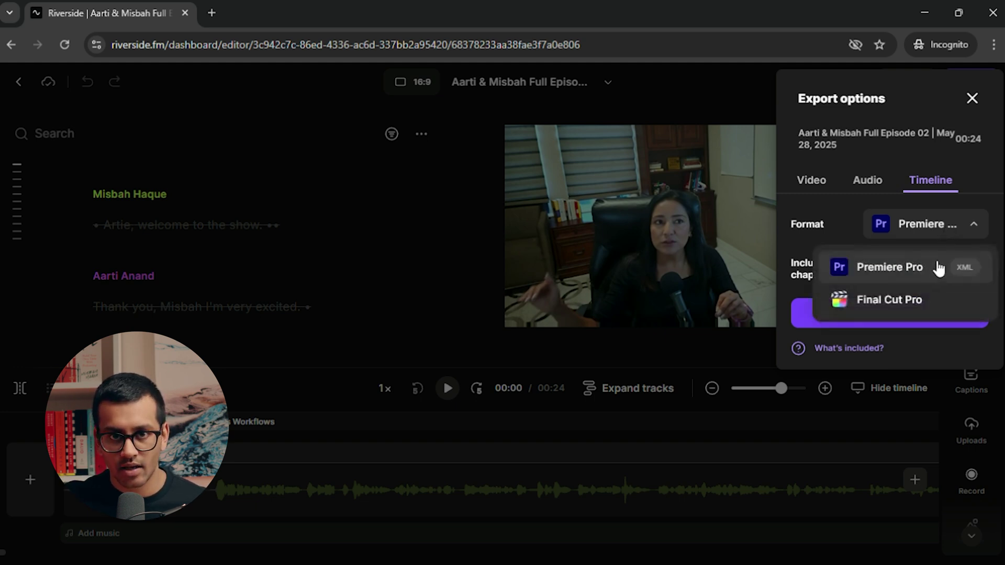
left_click(919, 305)
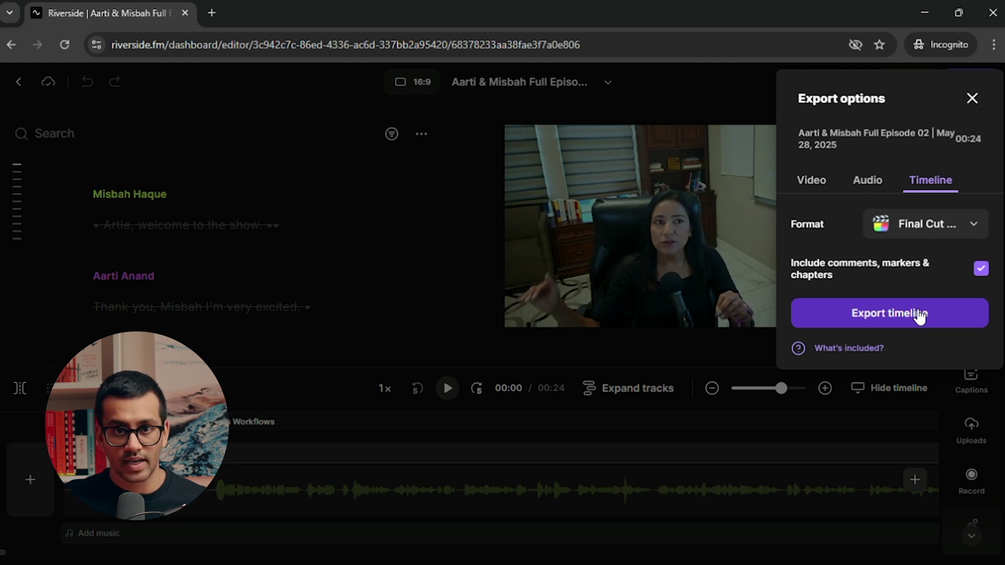
Export the Final Cut Pro timeline, then start a 1080p HD watermark-free video export.
left_click(919, 314)
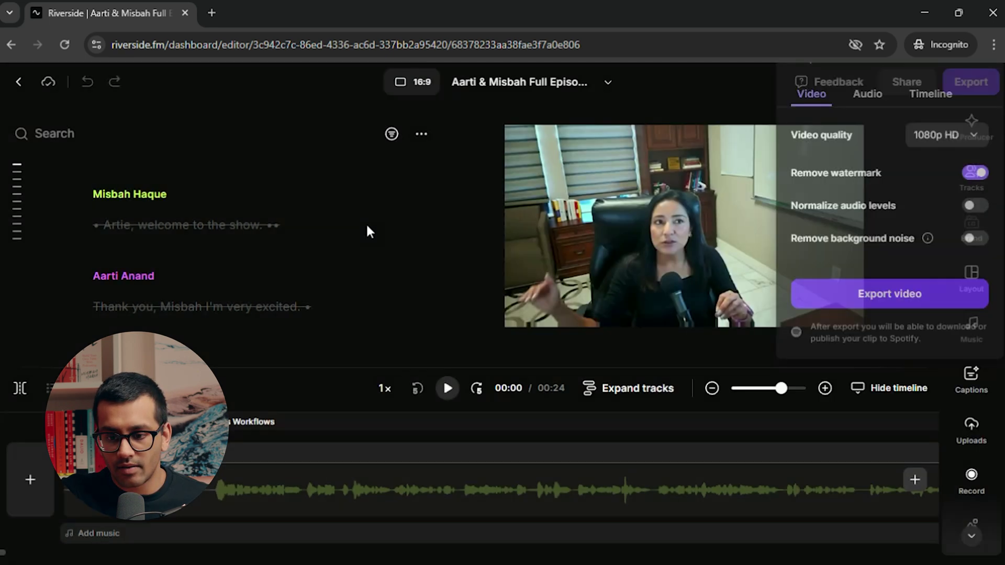
left_click(988, 88)
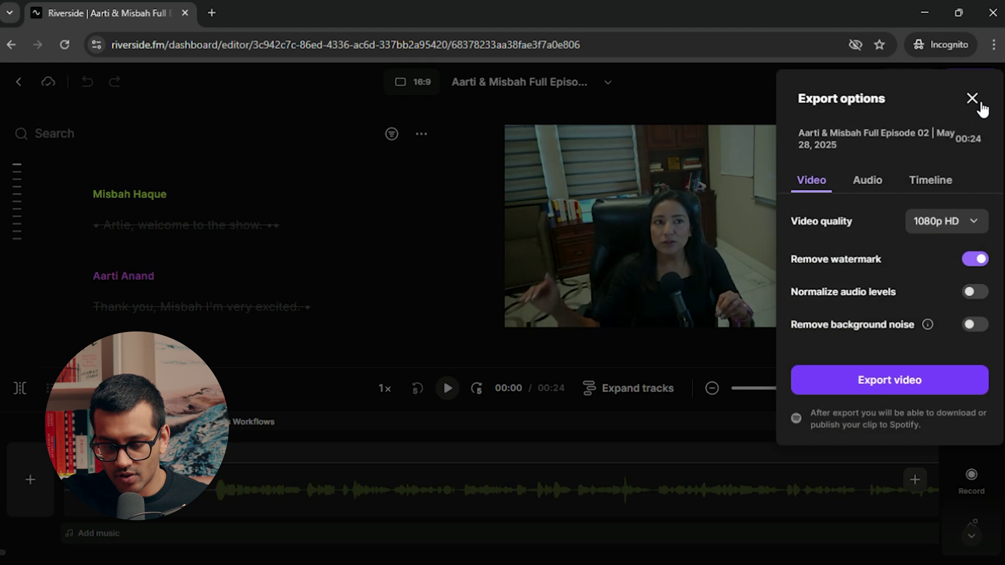
left_click(908, 384)
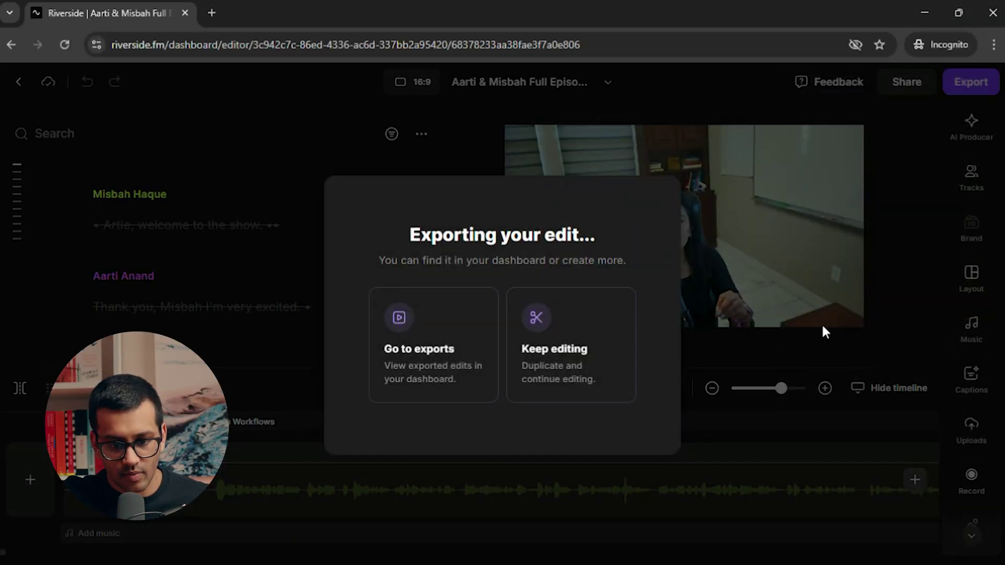
Keep editing in a duplicate, go back to the project page and show all 31 edits.
left_click(591, 347)
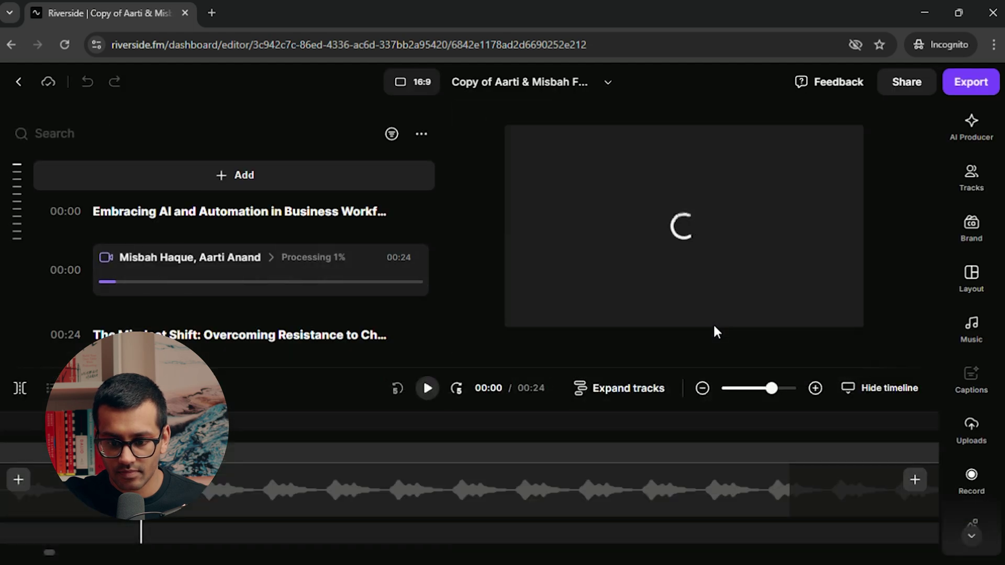
left_click(21, 83)
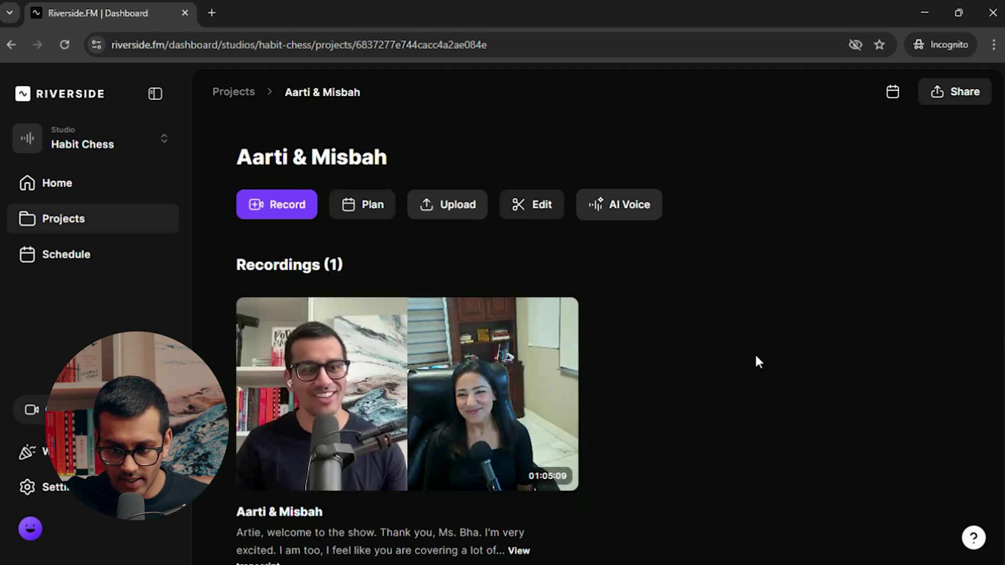
scroll(785, 361, "down", 5)
left_click(866, 378)
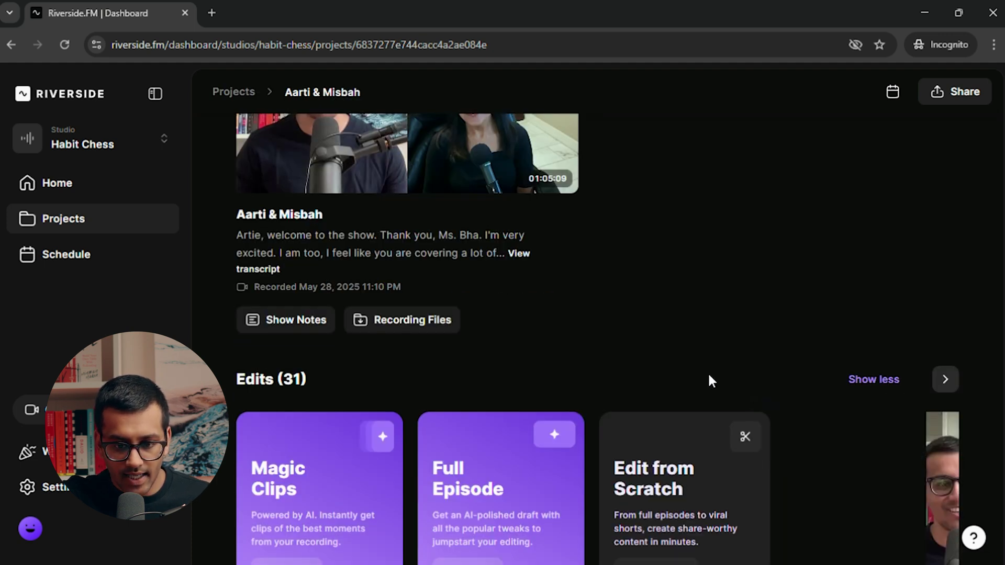
scroll(702, 372, "down", 7)
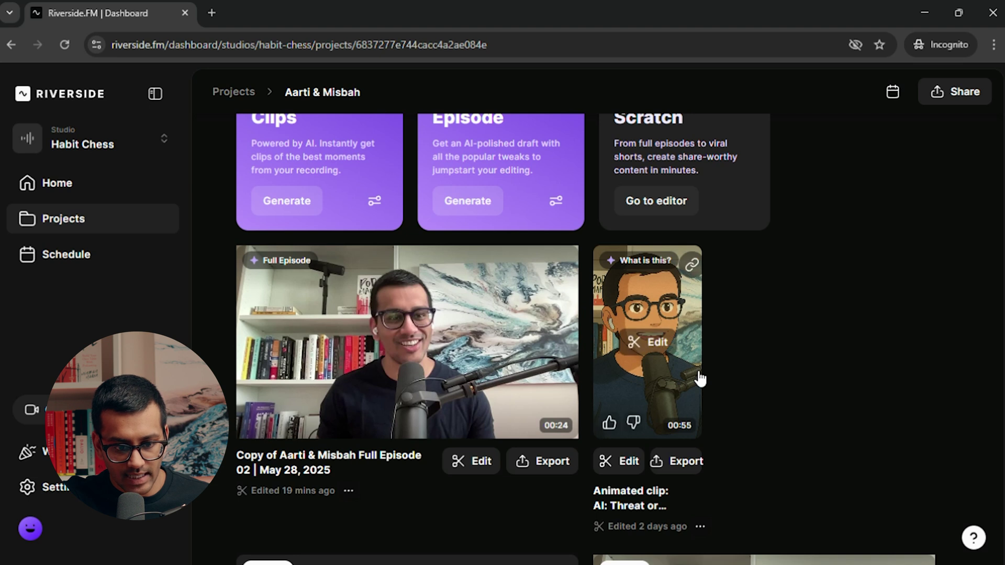
scroll(693, 372, "down", 1)
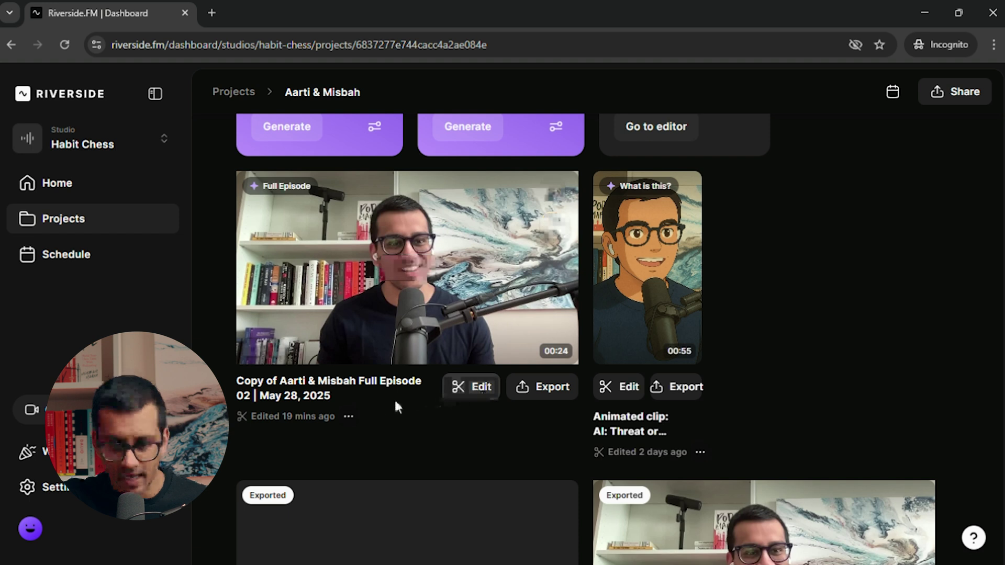
Cancel renaming the copied 24-second Full Episode 02 edit and open it in the editor.
left_click(348, 416)
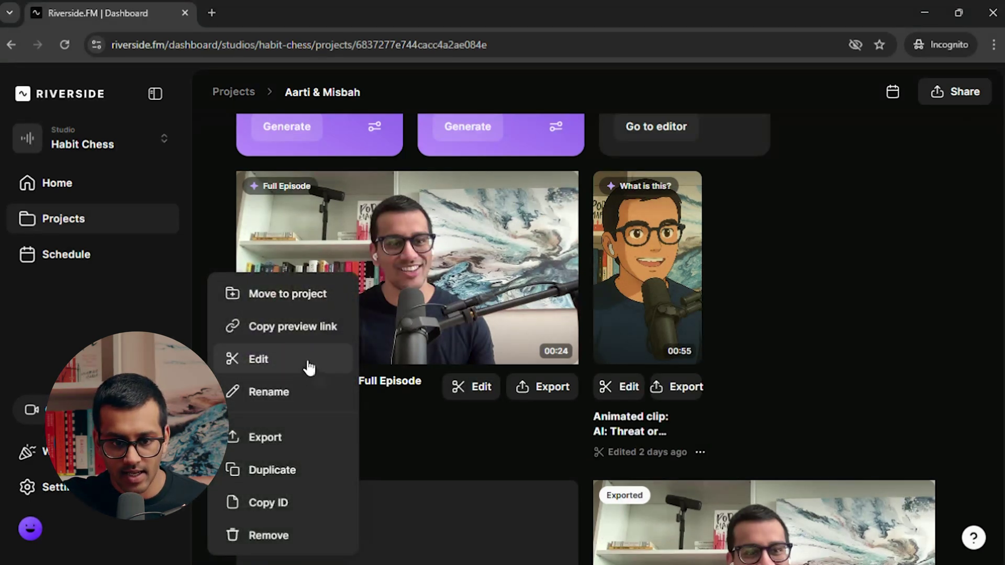
left_click(307, 393)
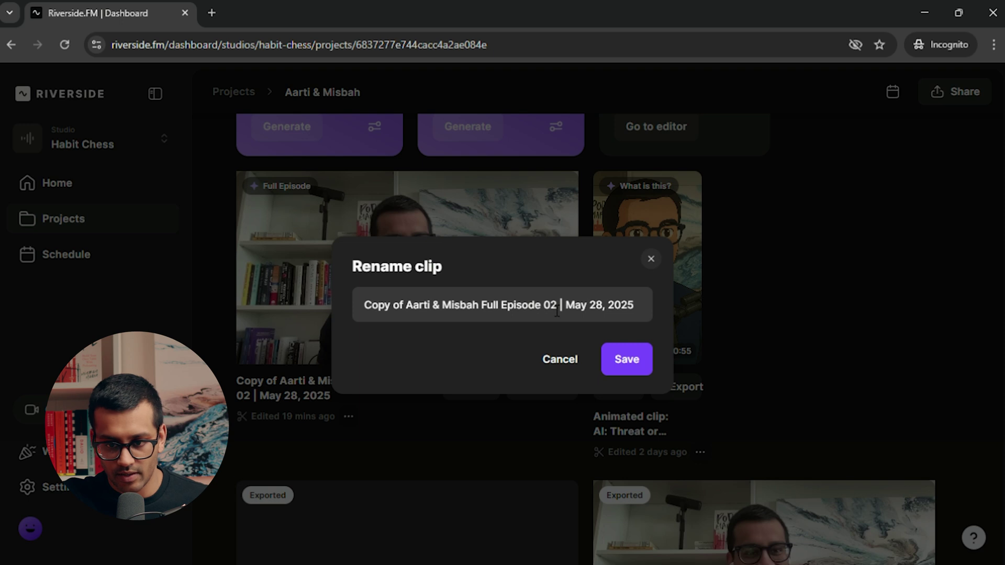
scroll(560, 335, "down", 2)
left_click(565, 362)
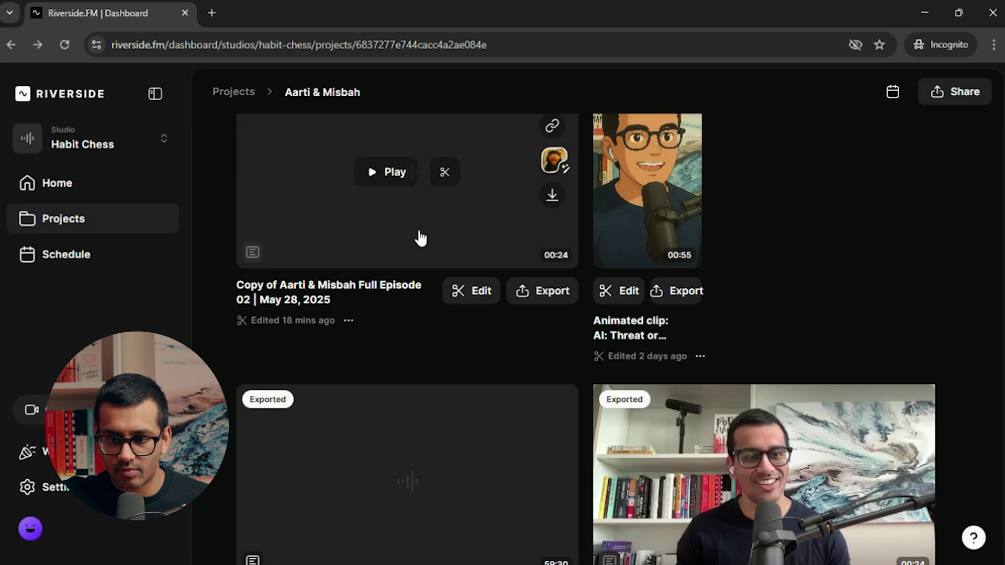
left_click(420, 215)
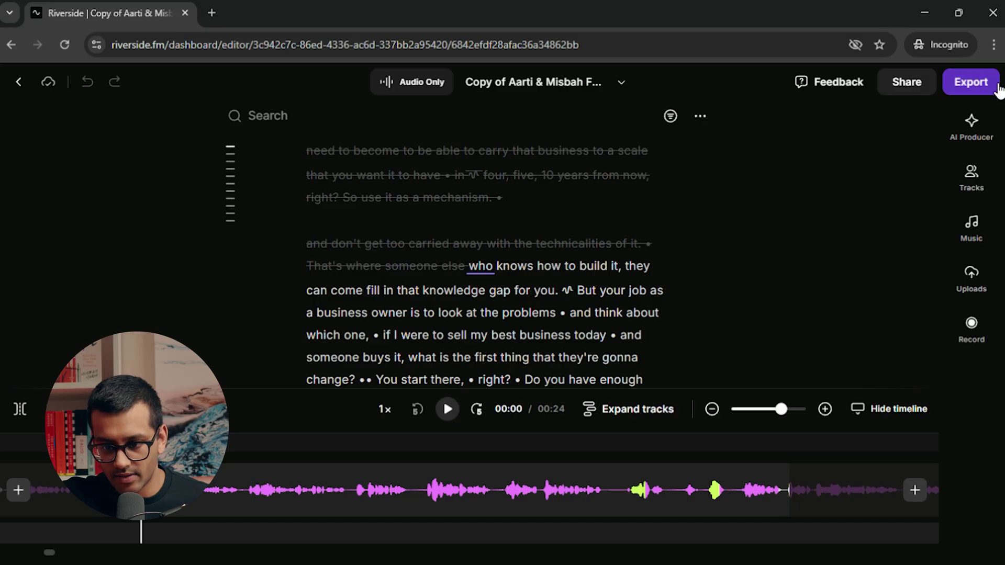
Export the copied edit as WAV HD audio only and view it among the project's exports.
left_click(990, 92)
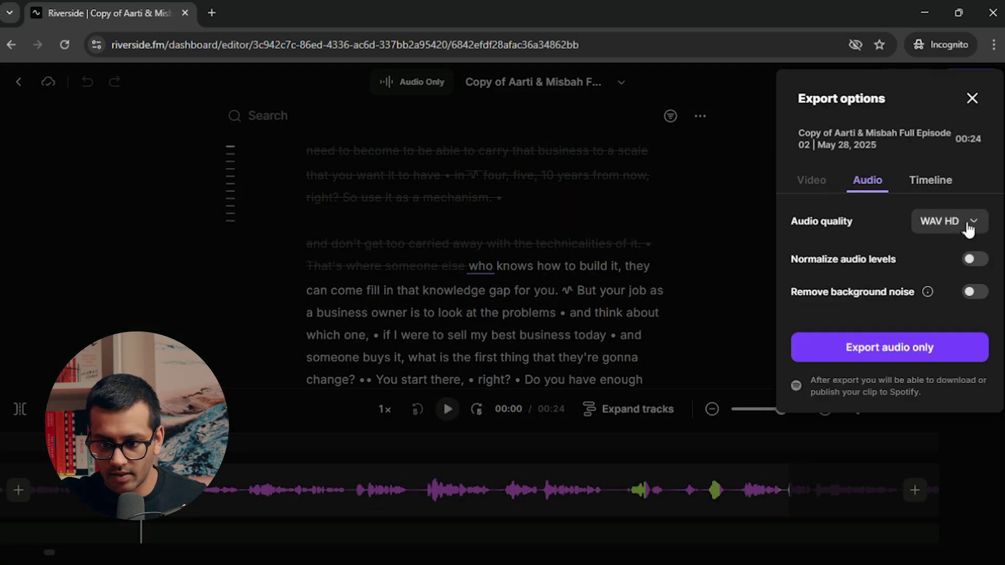
mouse_move(980, 265)
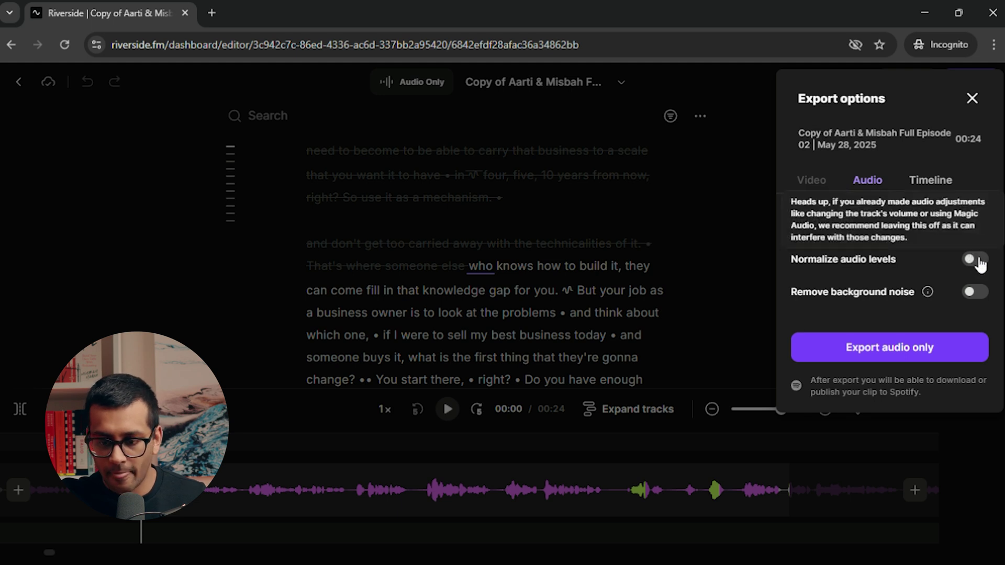
left_click(921, 354)
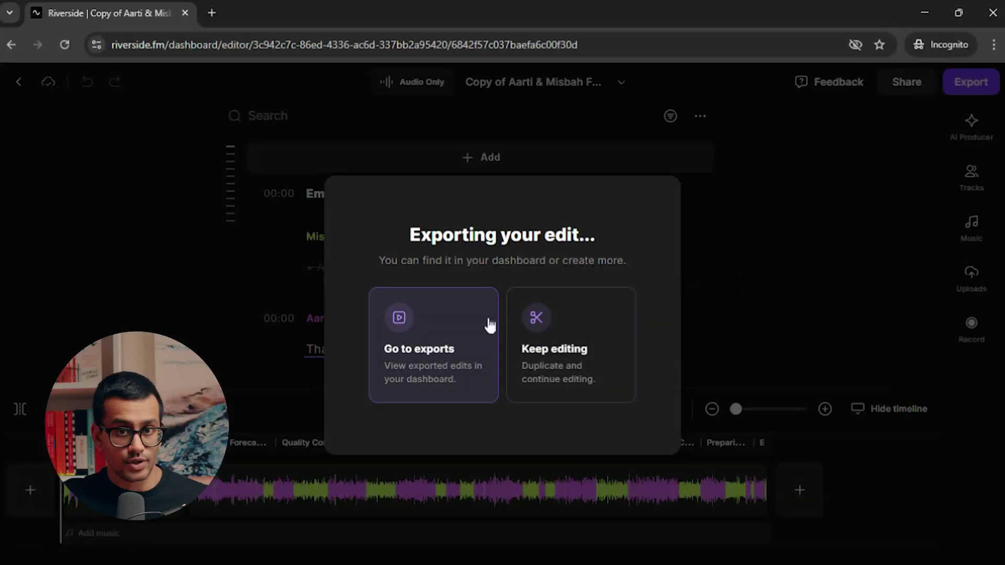
left_click(446, 326)
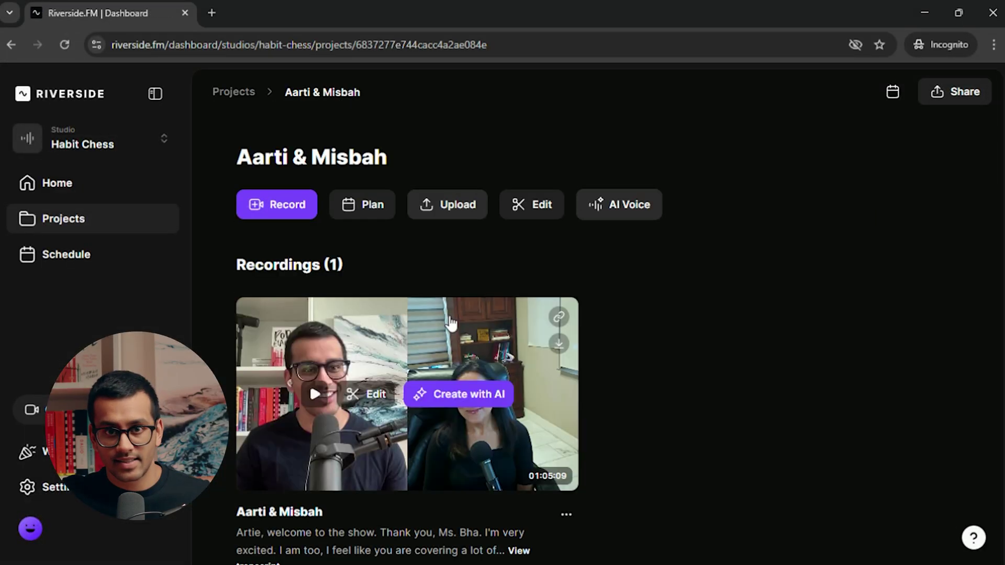
Expand the Edits list to all 33 edits and open options for the exported 00:24 clip.
scroll(450, 318, "down", 3)
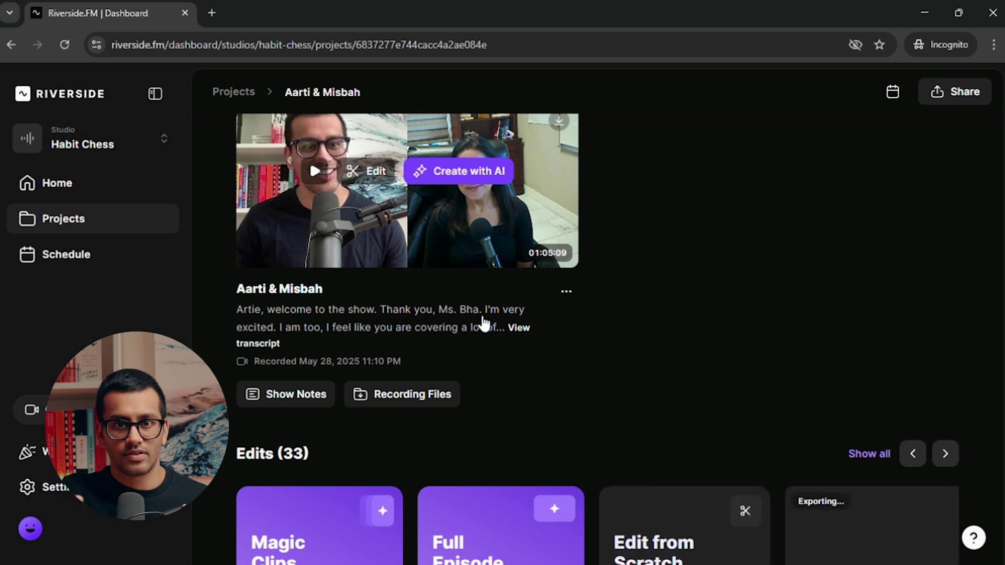
scroll(502, 323, "down", 5)
left_click(873, 211)
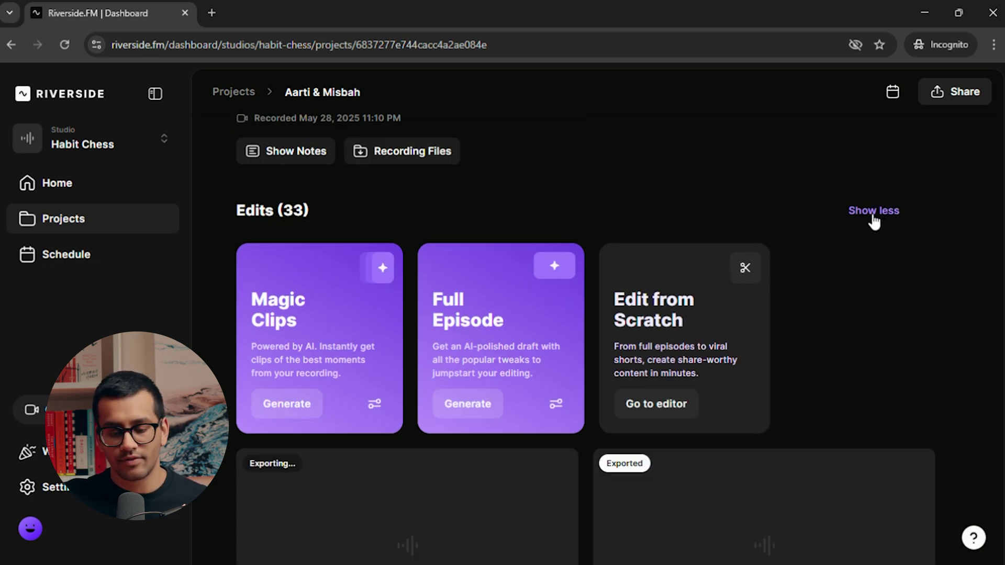
scroll(529, 352, "down", 3)
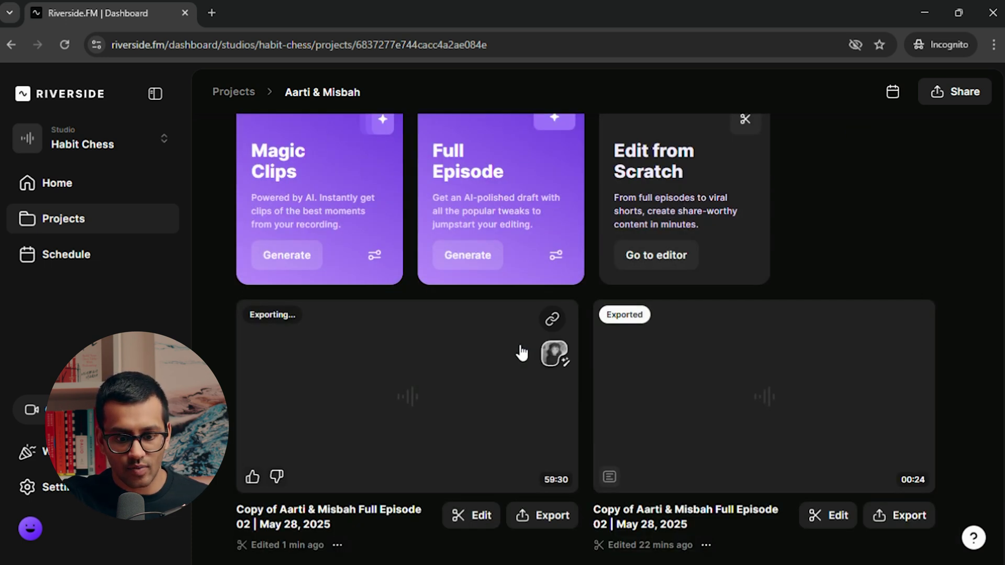
scroll(417, 441, "down", 9)
left_click(345, 388)
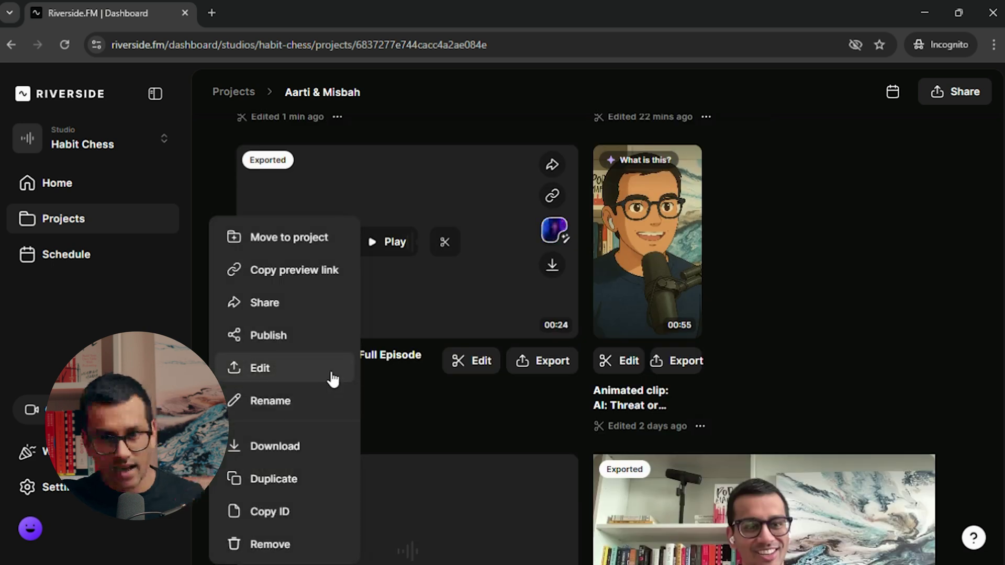
Begin renaming the 24-second clip to 'NormalizedAudio', then cancel so the original name stays.
left_click(309, 407)
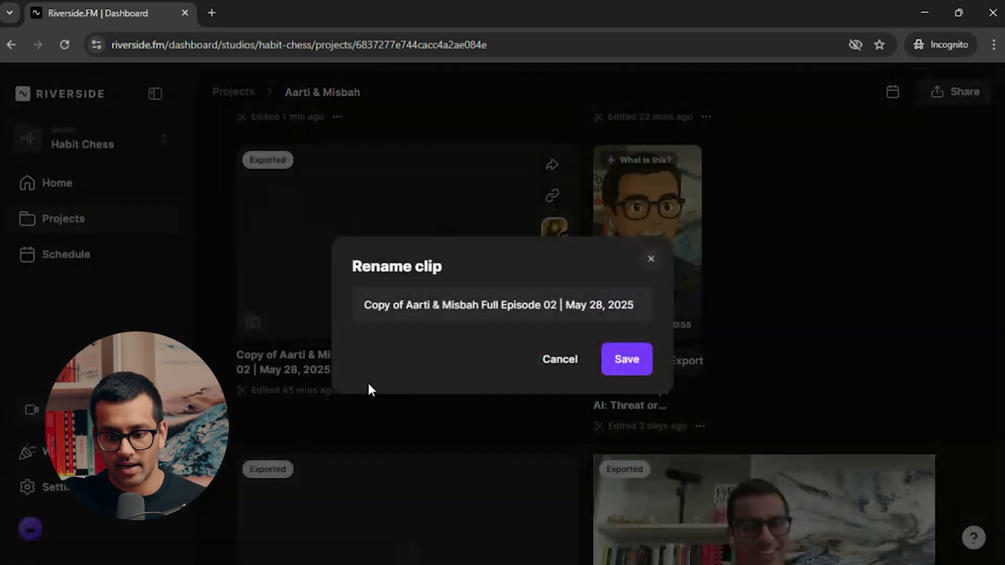
left_click(500, 307)
key("ctrl+a")
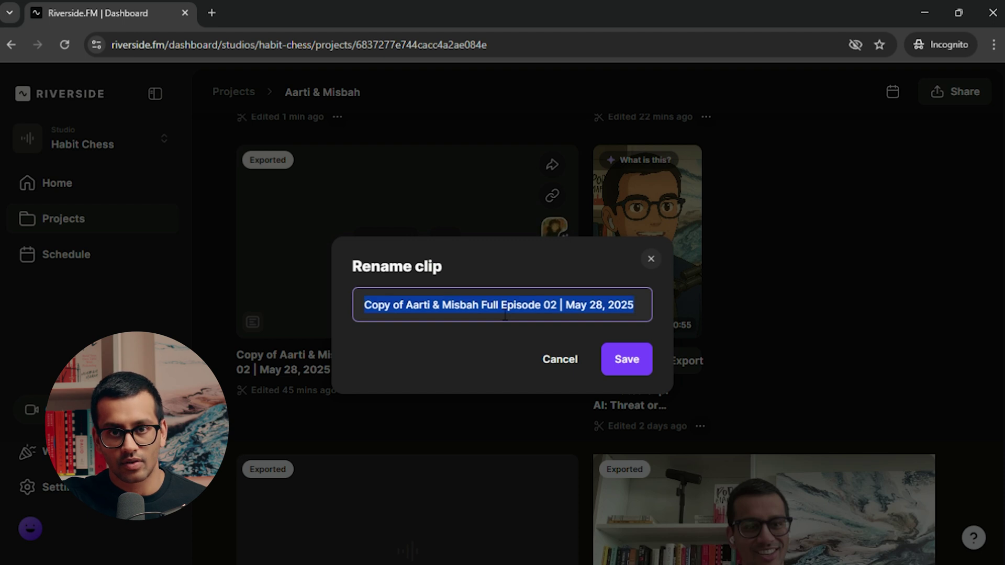
type("NormalizedAudio")
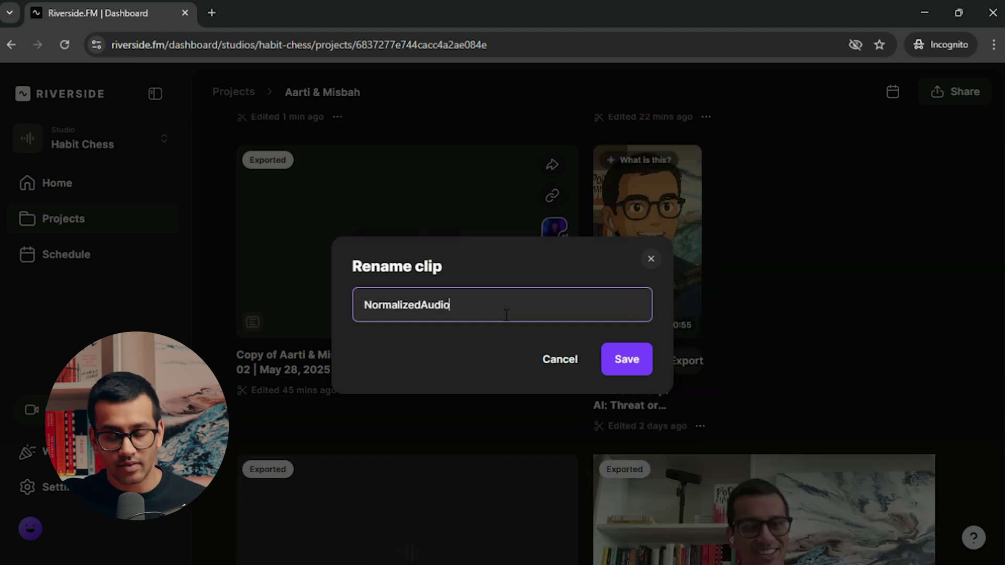
left_click(546, 359)
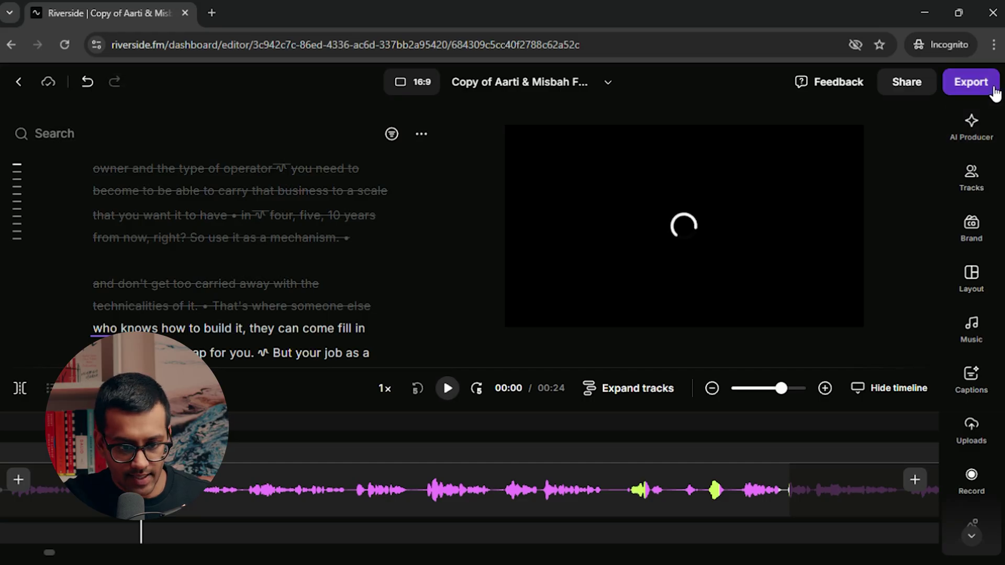
Export the 24-second copy as 1080p HD video and view it on the project's exports.
left_click(992, 89)
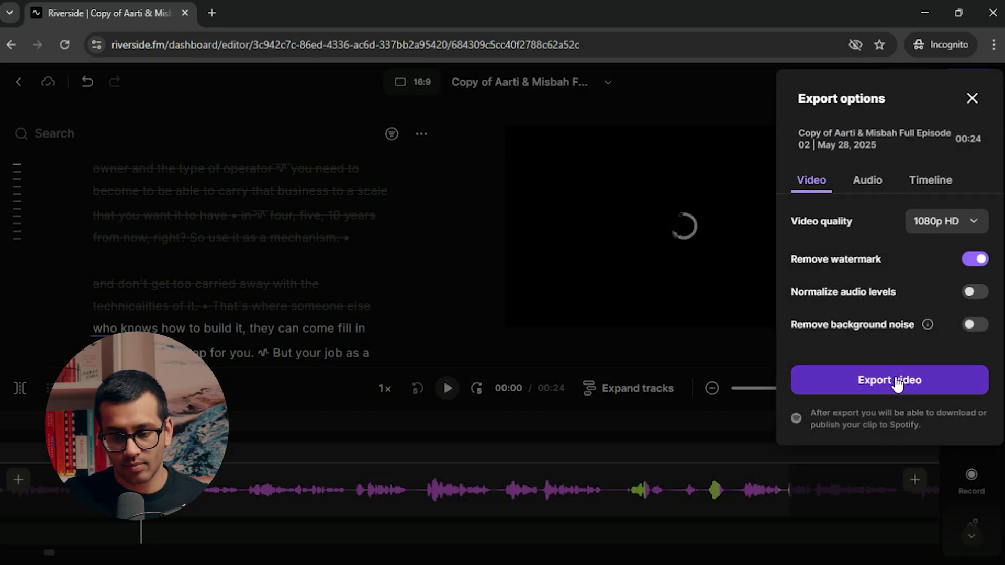
left_click(896, 382)
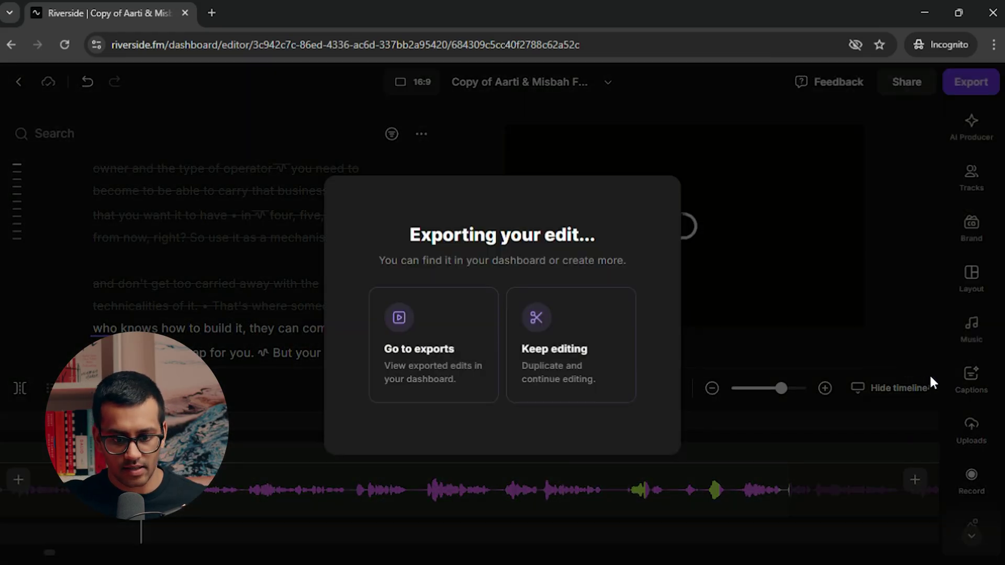
left_click(423, 343)
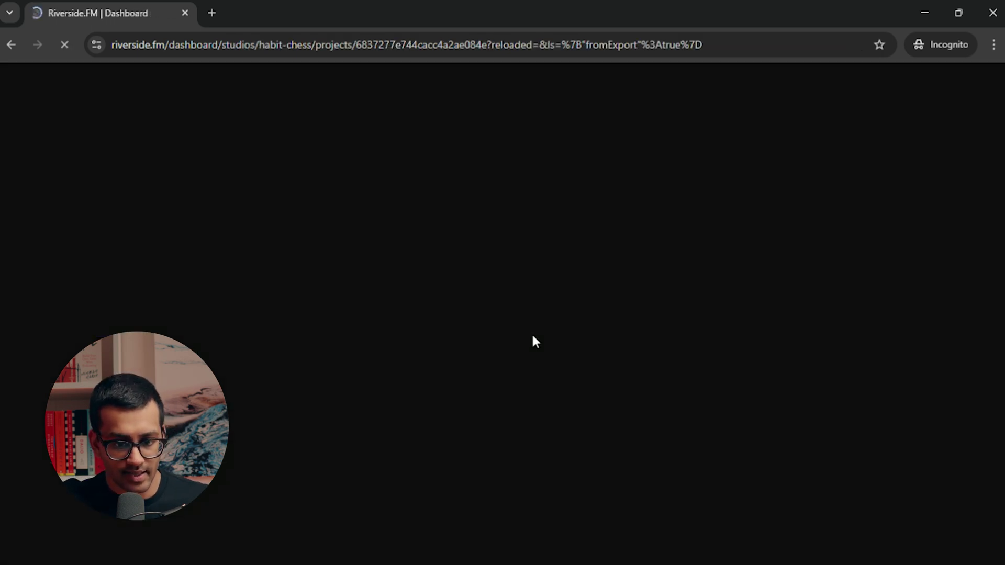
scroll(690, 373, "down", 4)
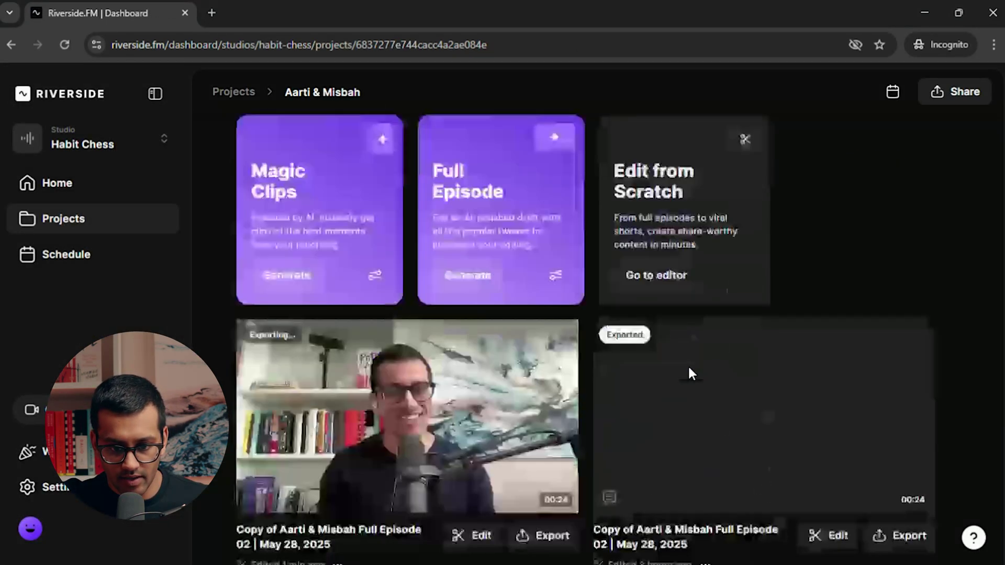
Download the exported WAV HD audio-only copy from its card on the project dashboard.
scroll(690, 373, "down", 1)
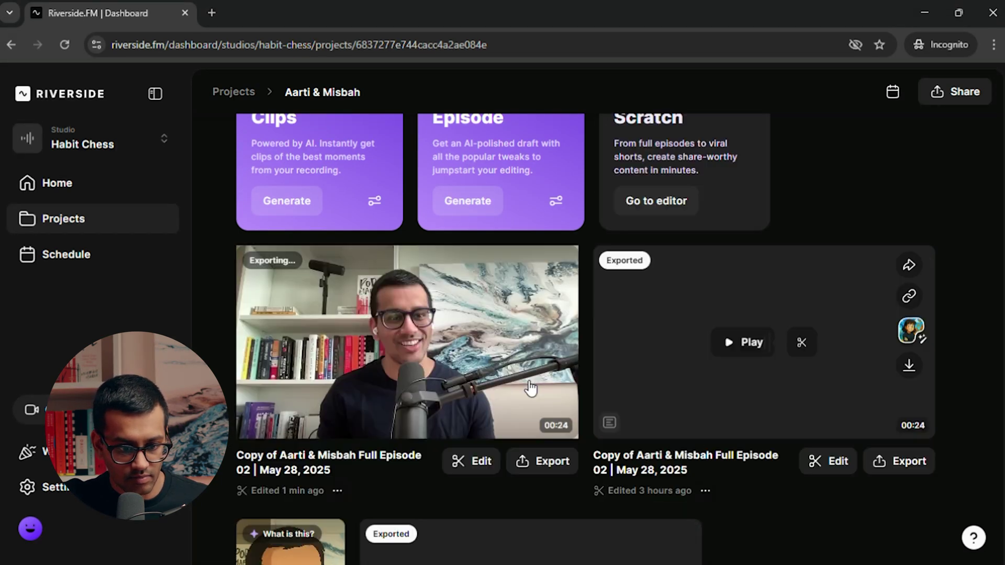
left_click(915, 375)
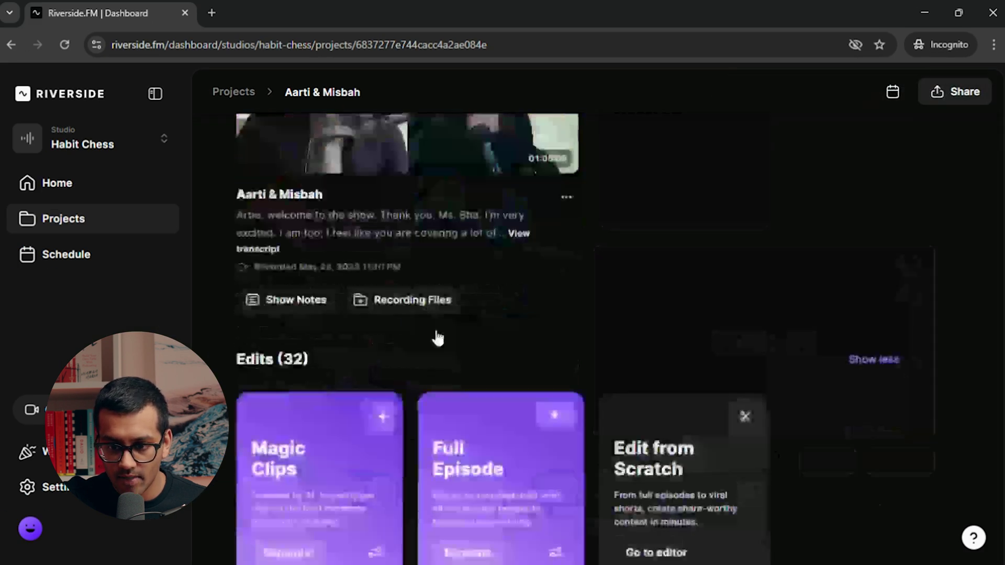
scroll(460, 330, "down", 5)
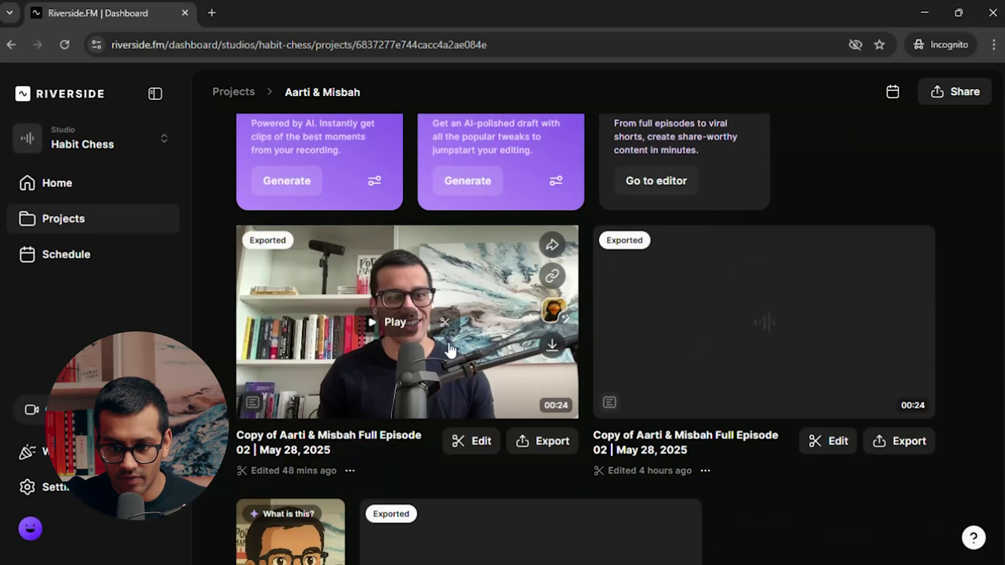
Open the exported 24-second video's preview and download the video file.
left_click(410, 337)
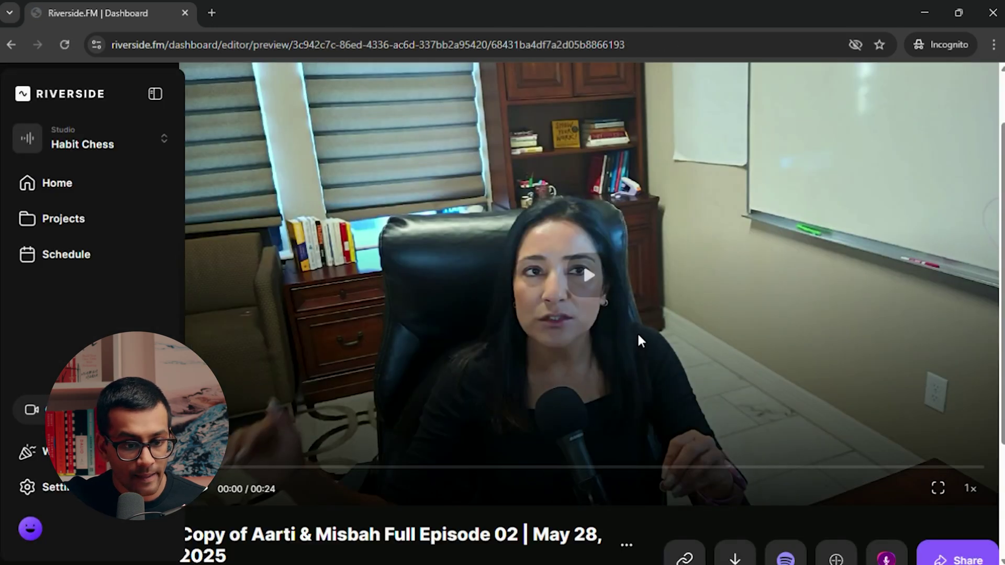
scroll(637, 332, "down", 1)
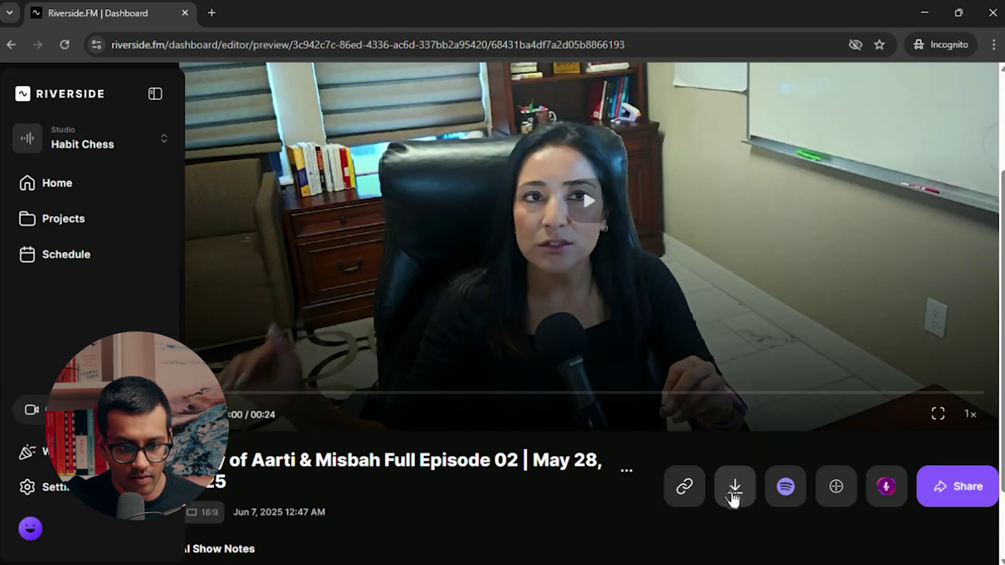
left_click(734, 488)
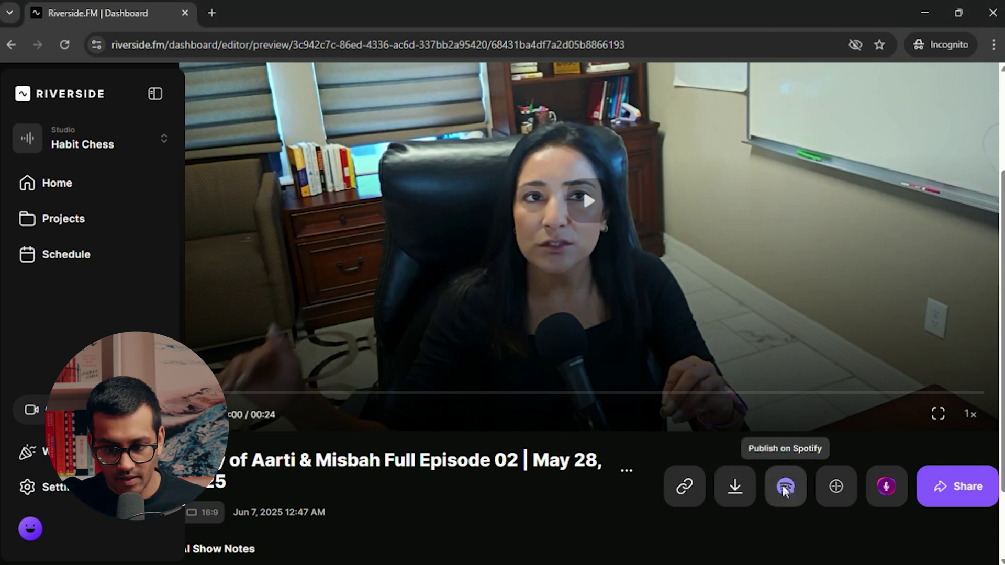
Decline publishing the episode to Spotify and return to the project page.
left_click(785, 487)
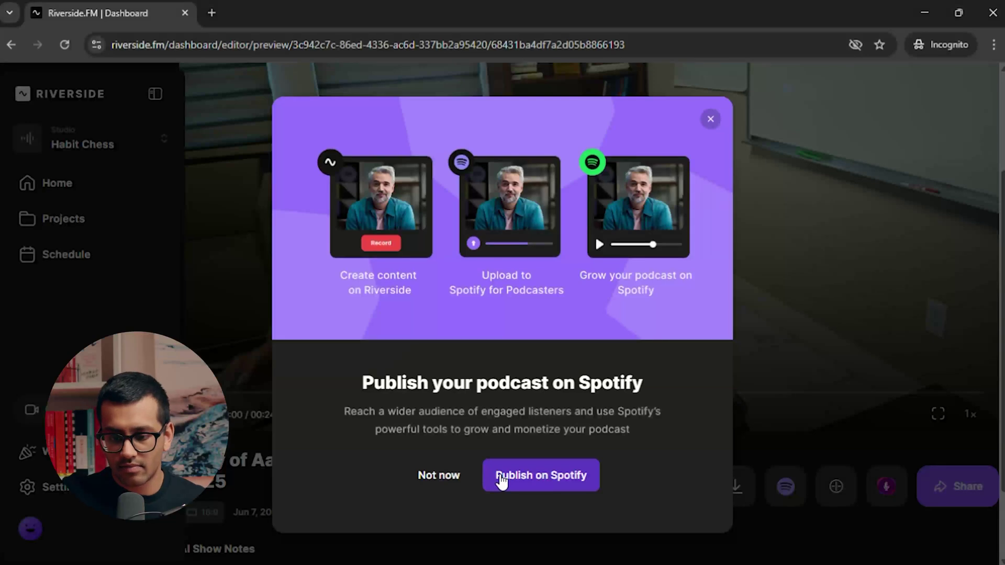
left_click(455, 480)
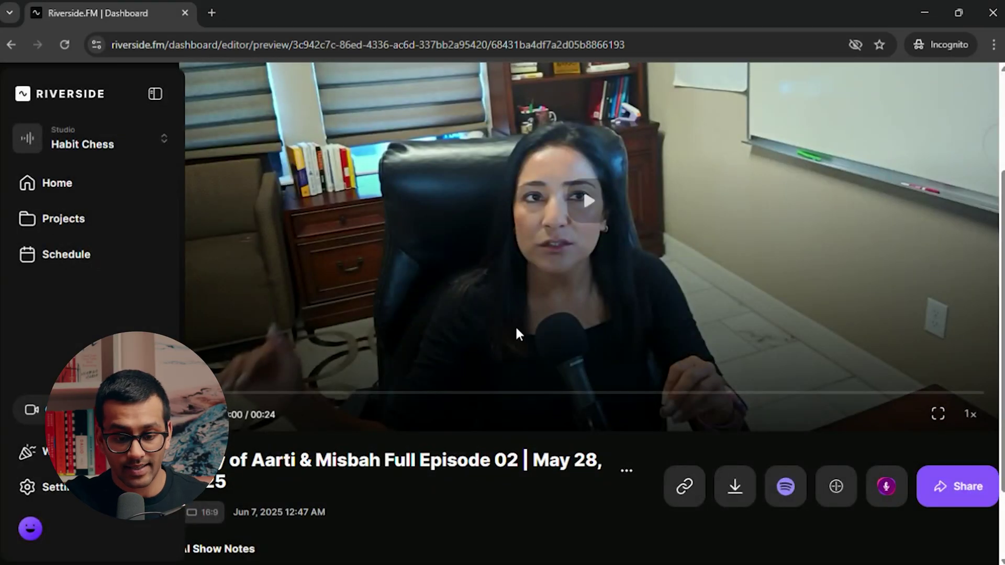
left_click(11, 45)
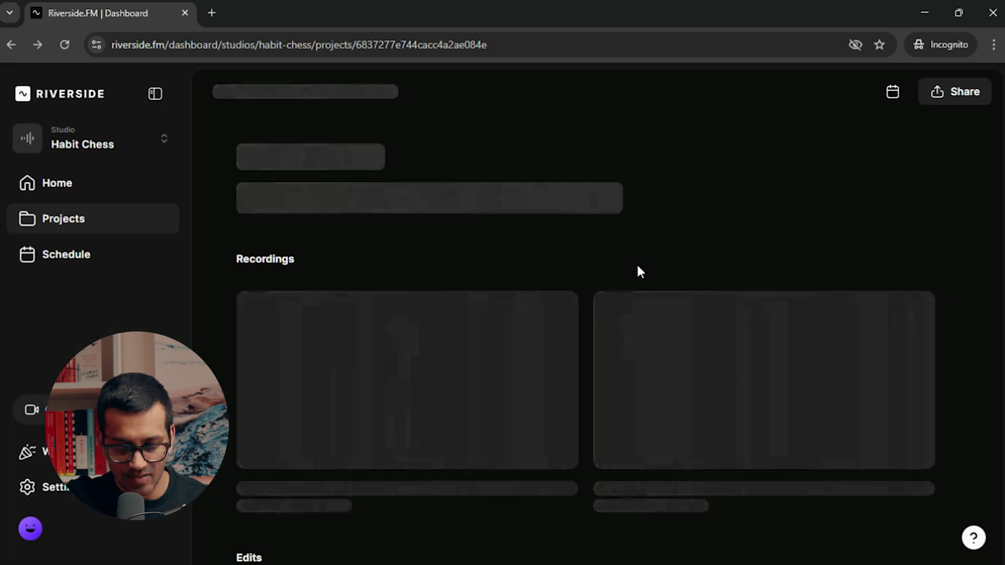
Download the exported 24-second 1080p video copy from the project's Edits list.
scroll(683, 278, "down", 10)
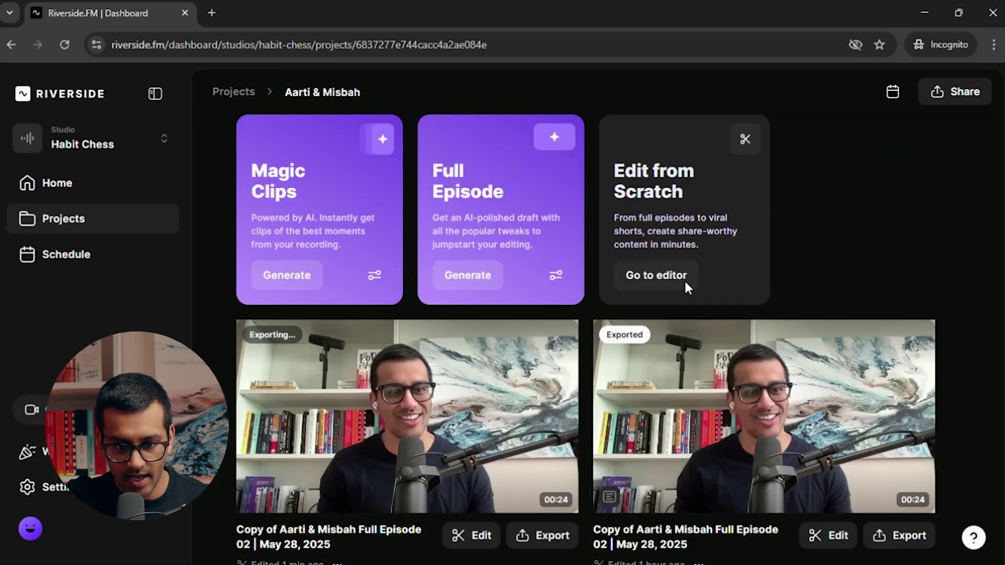
scroll(684, 279, "down", 1)
mouse_move(671, 347)
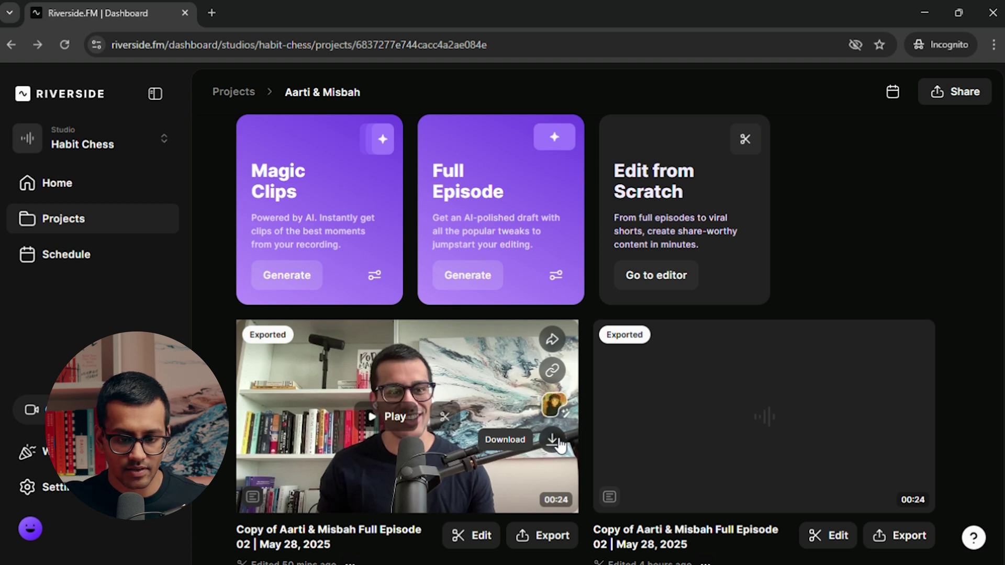
left_click(554, 441)
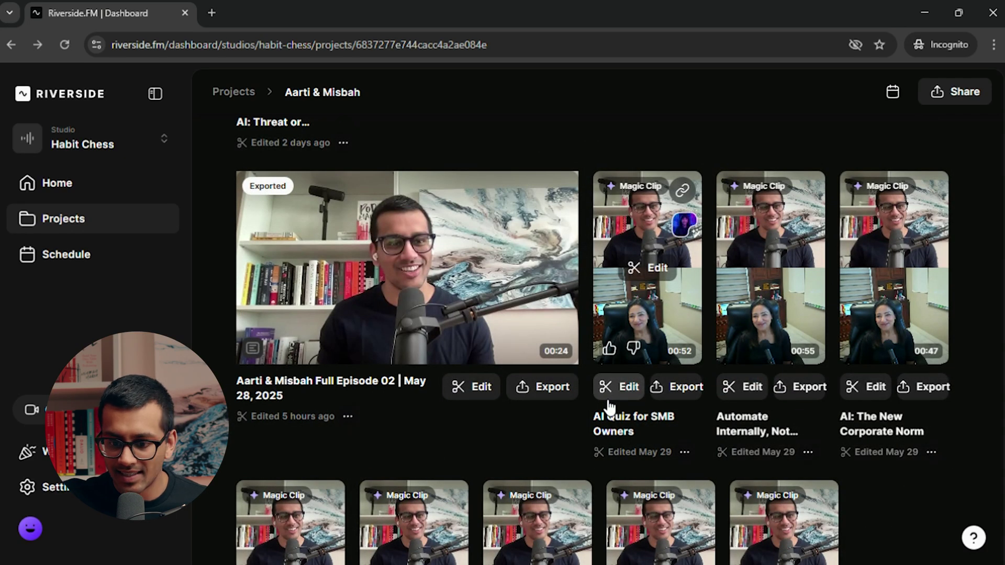
scroll(607, 409, "down", 1)
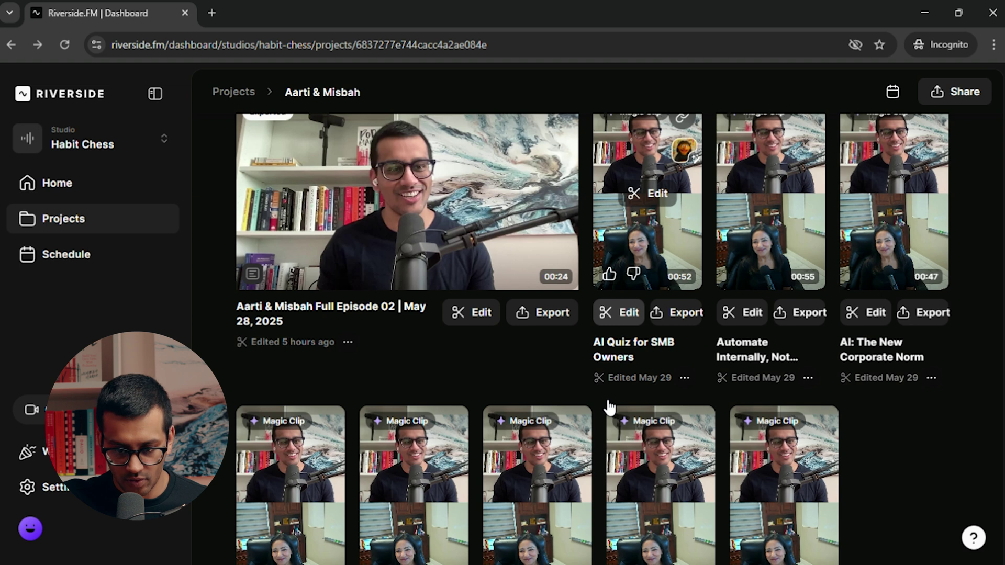
scroll(607, 405, "down", 2)
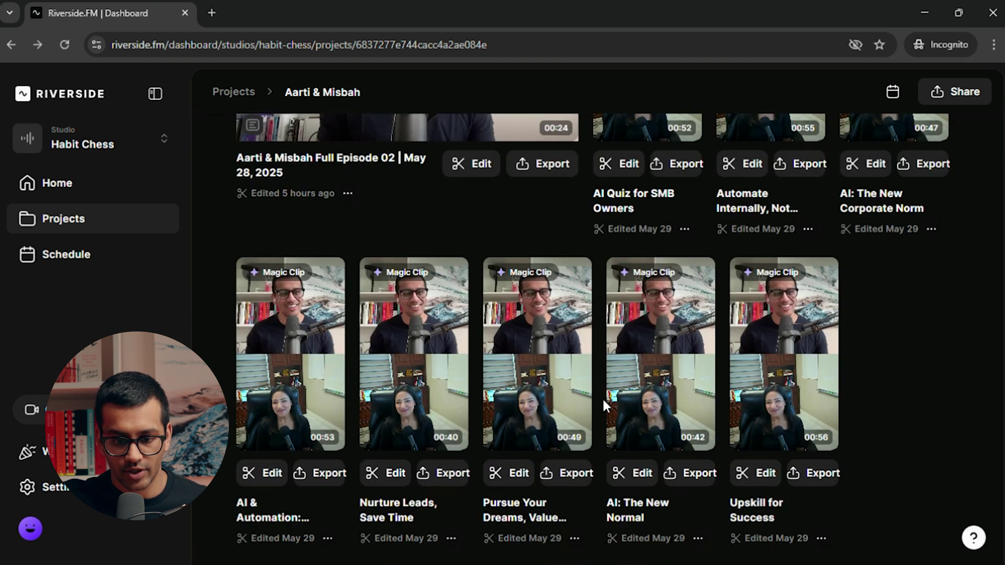
scroll(602, 397, "down", 2)
scroll(601, 397, "down", 2)
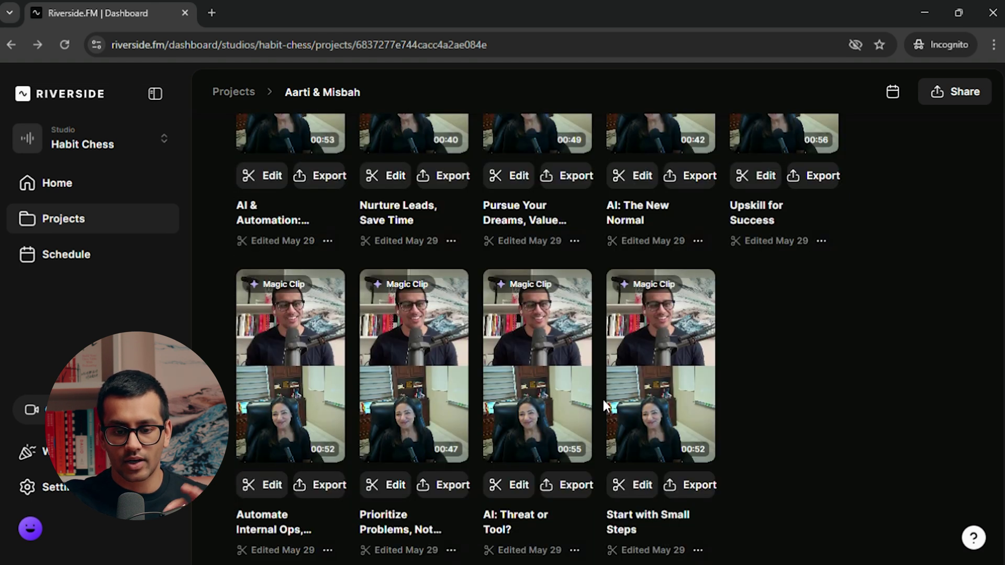
scroll(603, 400, "down", 1)
scroll(603, 399, "up", 2)
scroll(601, 397, "up", 3)
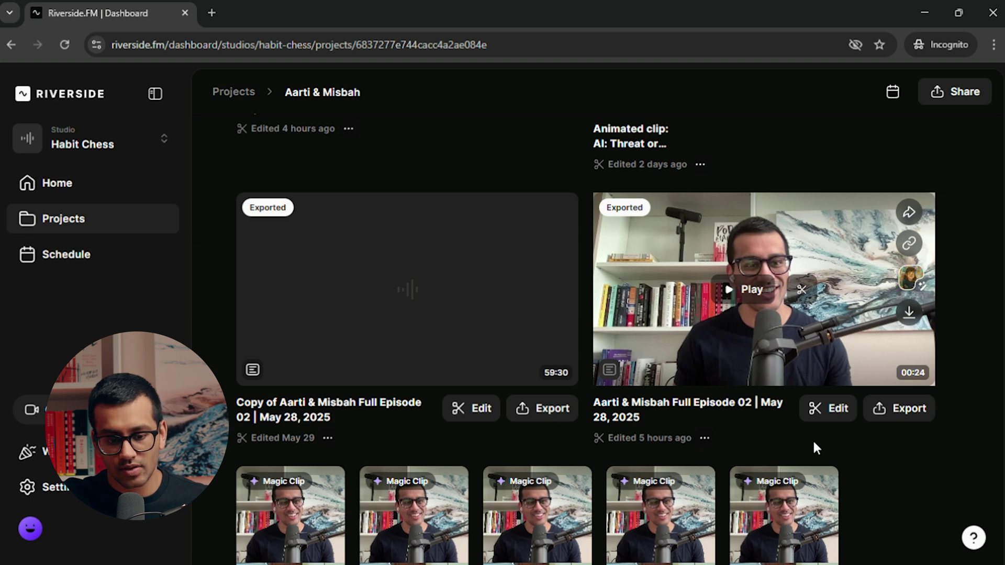
scroll(814, 444, "down", 3)
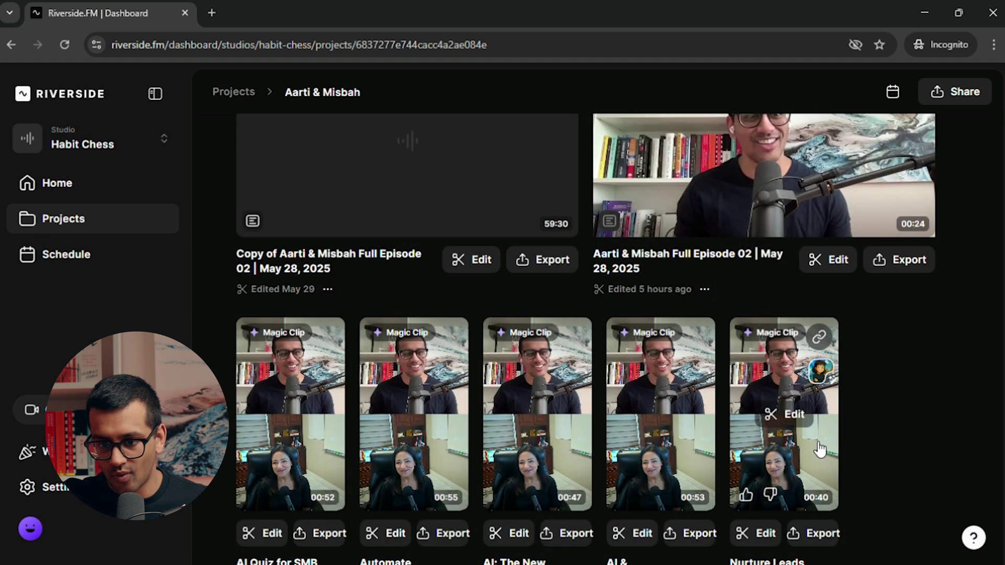
scroll(819, 449, "down", 2)
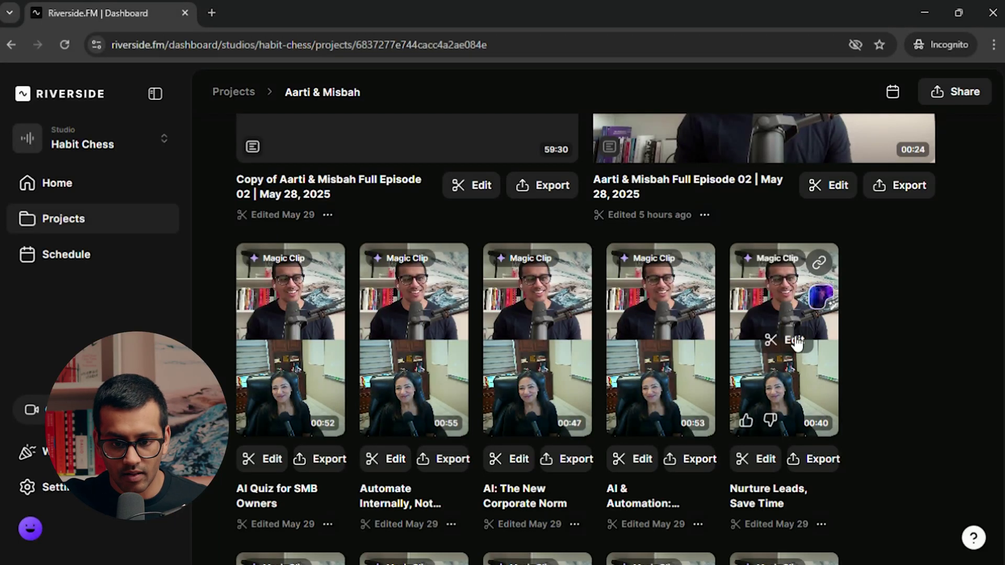
left_click(316, 460)
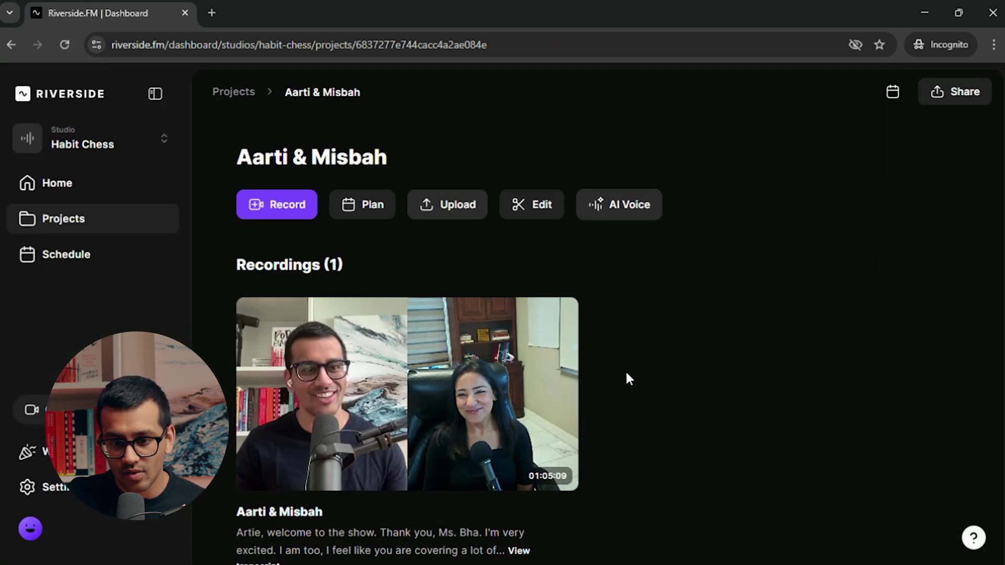
scroll(625, 369, "down", 3)
scroll(625, 370, "down", 4)
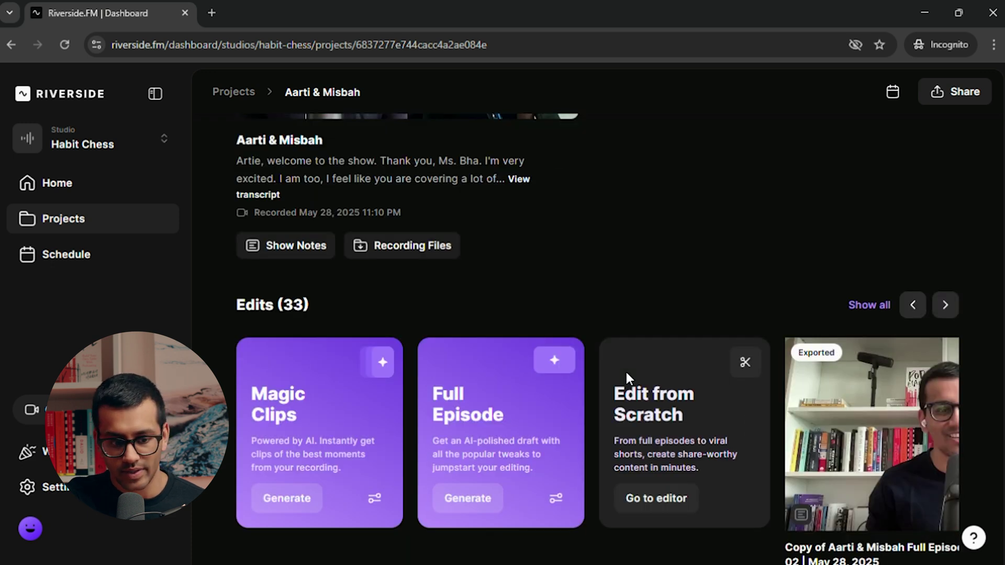
scroll(626, 372, "down", 2)
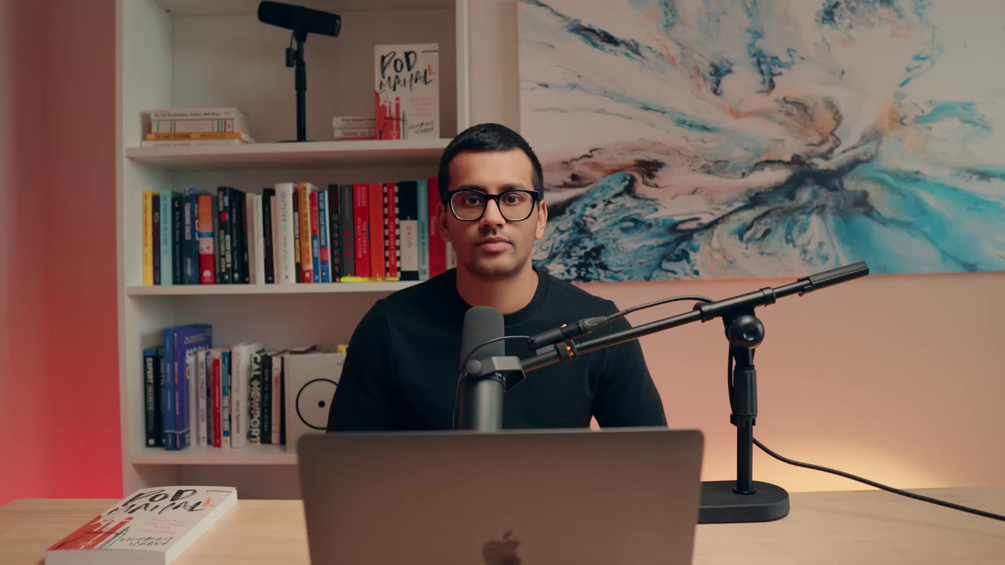